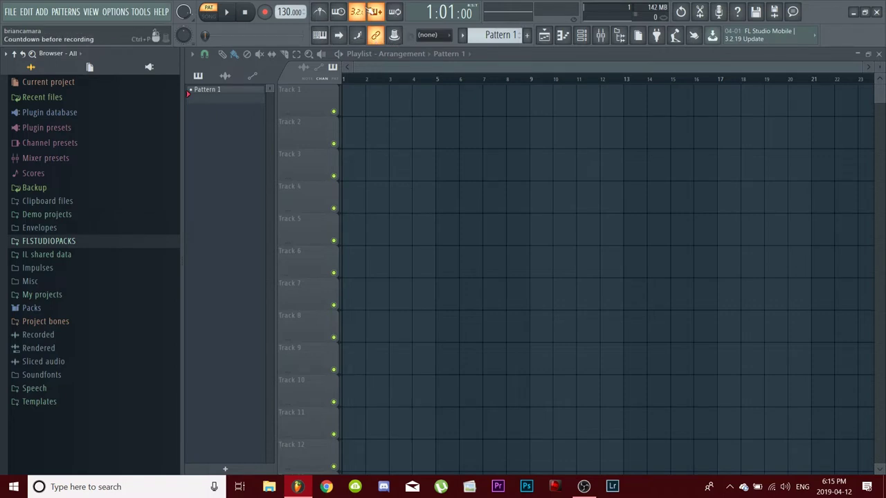
Step: Switch the metronome on and back off
left_click(323, 12)
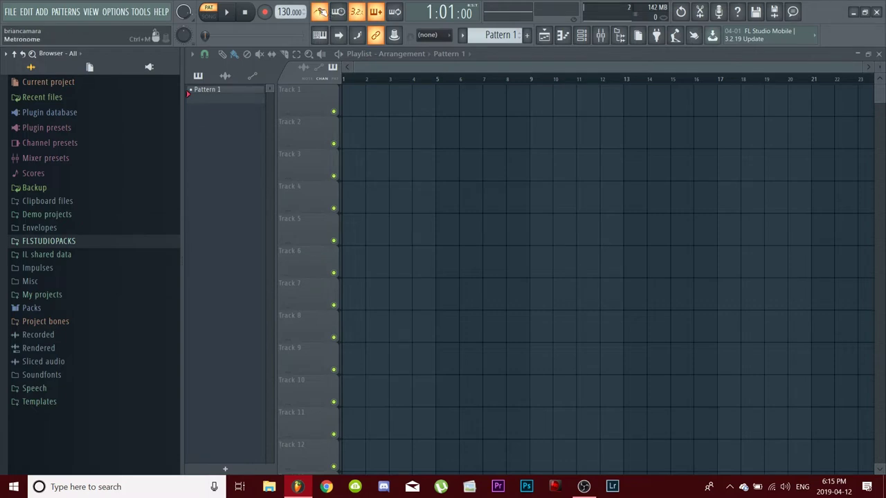
left_click(320, 11)
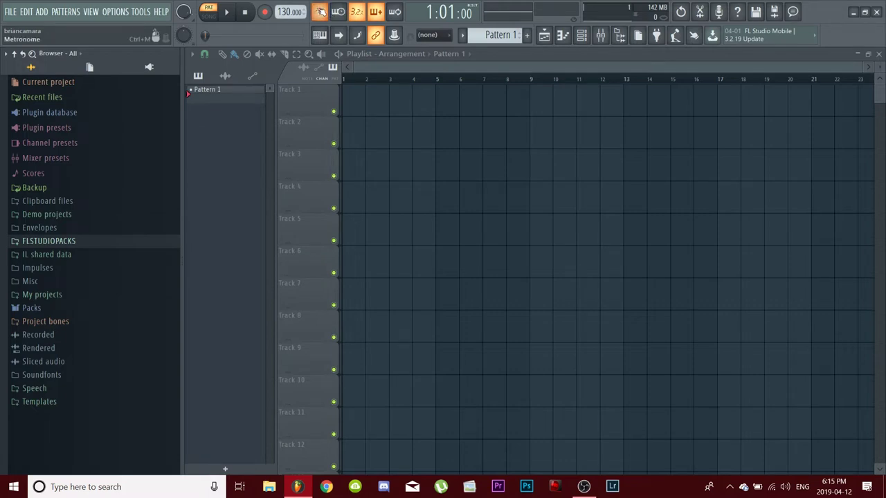
Step: Place a few Pattern 1 clips on the first tracks of the playlist and delete them all again
left_click(546, 40)
left_click(547, 40)
left_click(435, 115)
mouse_move(463, 106)
left_mouse_down()
mouse_move(530, 105)
mouse_move(380, 109)
mouse_move(382, 164)
left_mouse_up()
left_click_drag(373, 107, 355, 103)
right_click(376, 104)
right_click(356, 105)
right_click(353, 131)
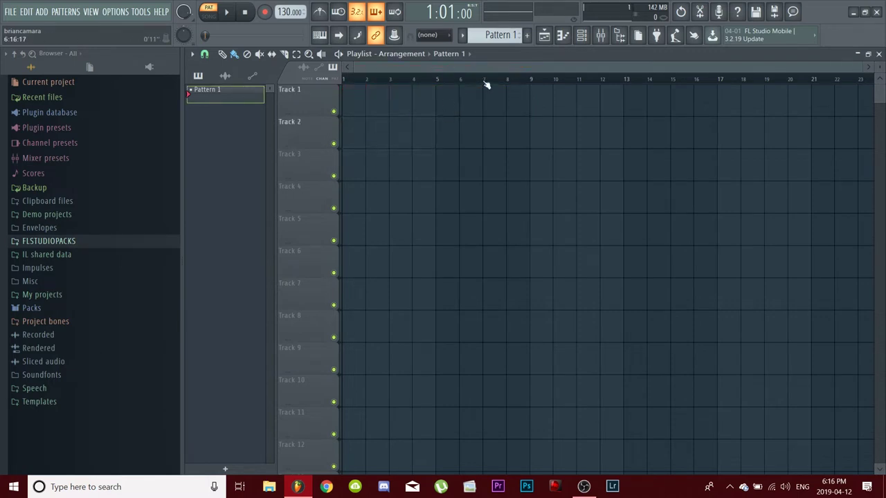
Step: View the Kick channel's piano roll and return to the playlist
left_click(562, 35)
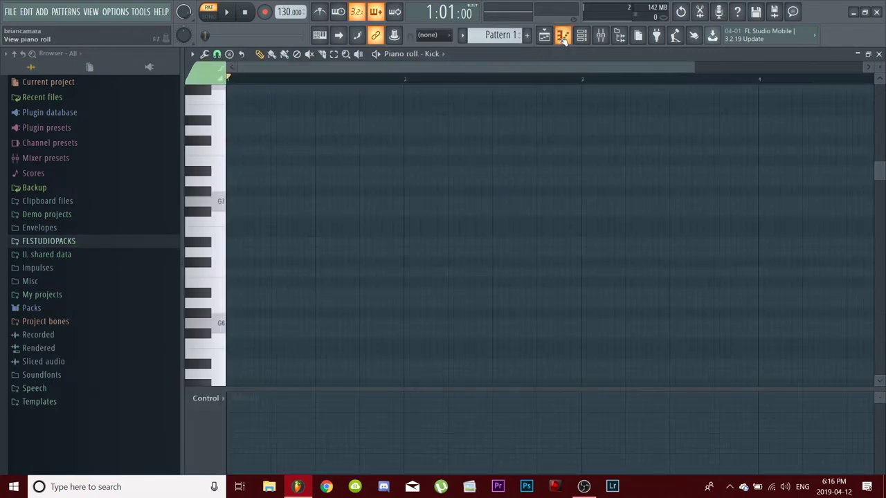
left_click(220, 236)
key("F5")
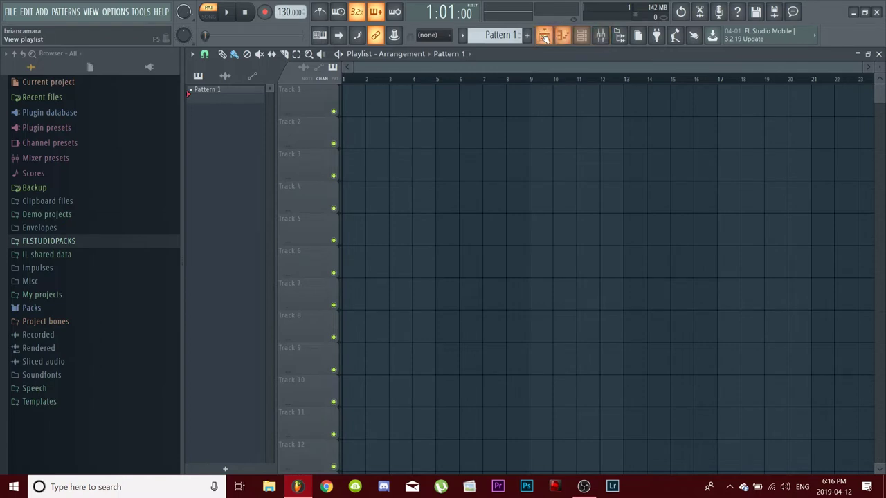
Step: Show the channel rack and add NM - Phelps 808 from the Nick Mira Magma Drum Kit's 808s folder as a new channel
left_click(585, 39)
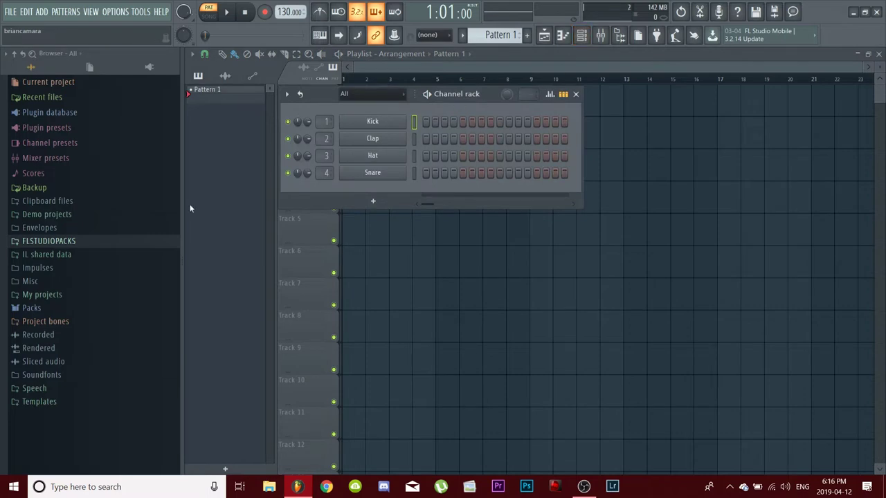
left_click(43, 243)
left_click(88, 269)
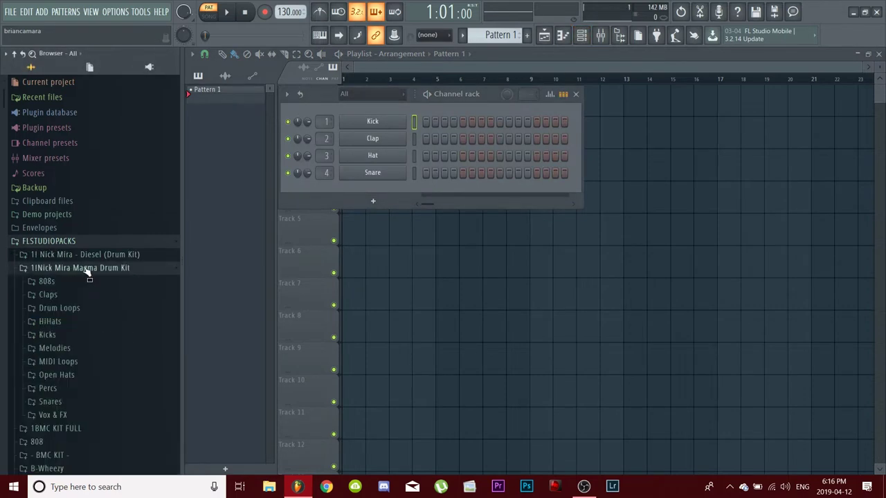
left_click(79, 283)
left_click(84, 308)
left_click(93, 332)
left_click(99, 346)
left_click(100, 357)
left_click(103, 369)
left_click_drag(103, 369, 372, 204)
left_click(78, 282)
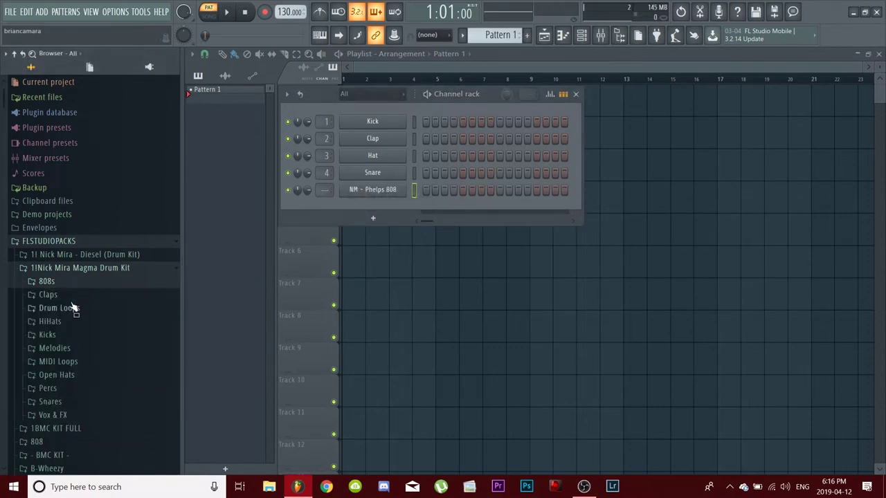
Step: Audition the kit's claps and replace the Snare channel's sample with NM - F9 Clap
left_click(55, 294)
left_click(74, 319)
left_click(80, 332)
left_click(86, 345)
left_click_drag(92, 349, 372, 172)
left_click(118, 295)
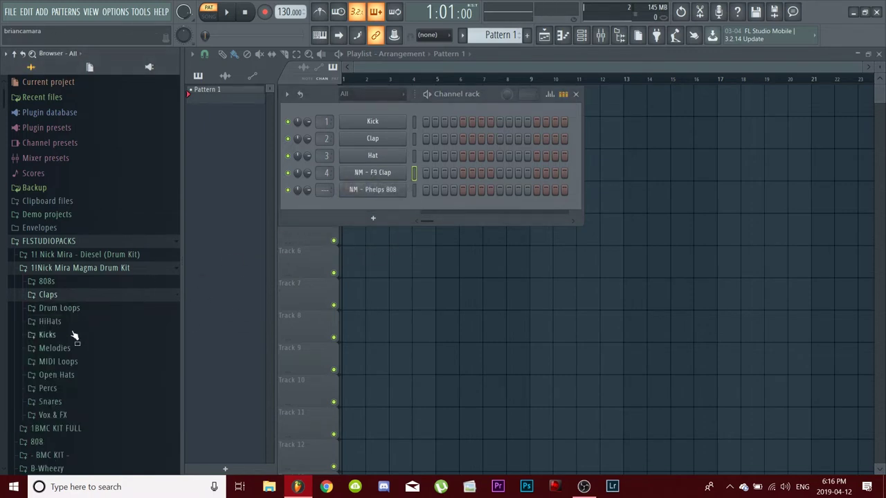
Step: Audition the kit's hi-hats and replace the Hat channel's sample with NM - Figueroa HH
left_click(69, 321)
left_click(83, 371)
left_click(86, 346)
left_click_drag(87, 347, 372, 156)
left_click(88, 324)
Step: Audition several samples in the kit's Kicks folder, including NM - Thumper Kick, and close the folder
left_click(80, 338)
left_click(103, 384)
left_click(110, 410)
left_click(113, 434)
left_click(112, 447)
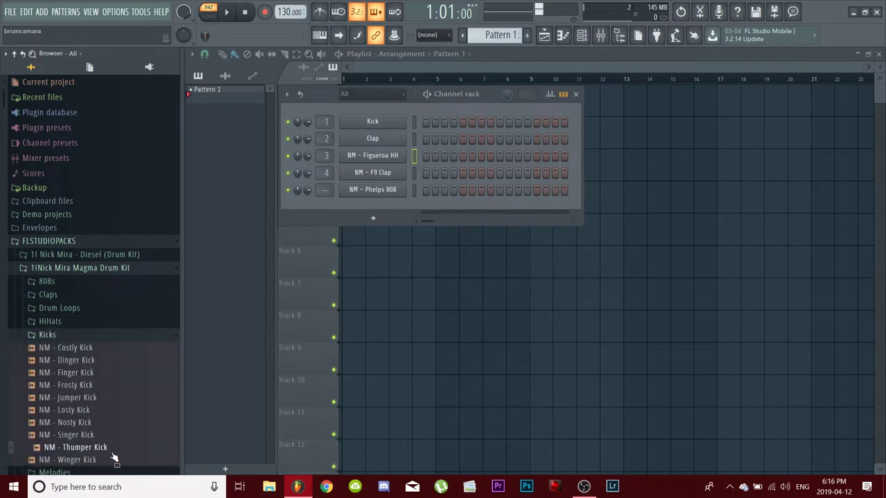
left_click(112, 460)
left_click(84, 338)
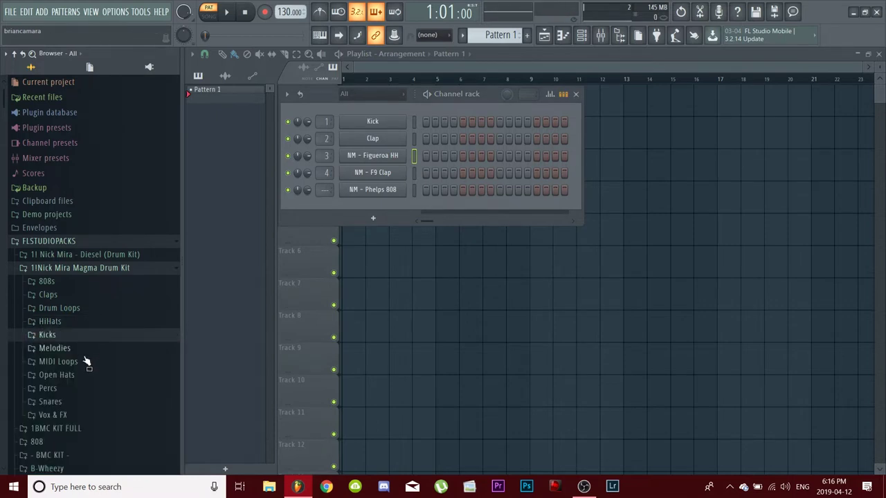
left_click(79, 296)
left_click(79, 298)
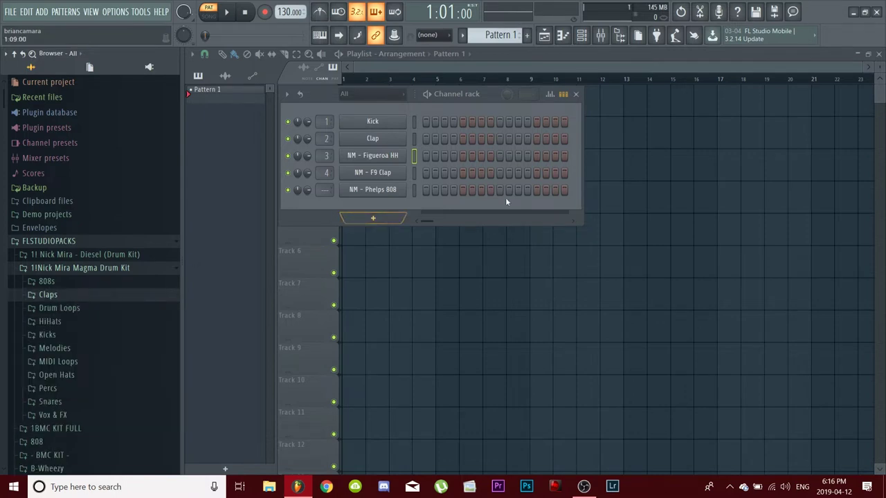
Step: View the mixer, channel rack, piano roll and playlist one after another
left_click(601, 36)
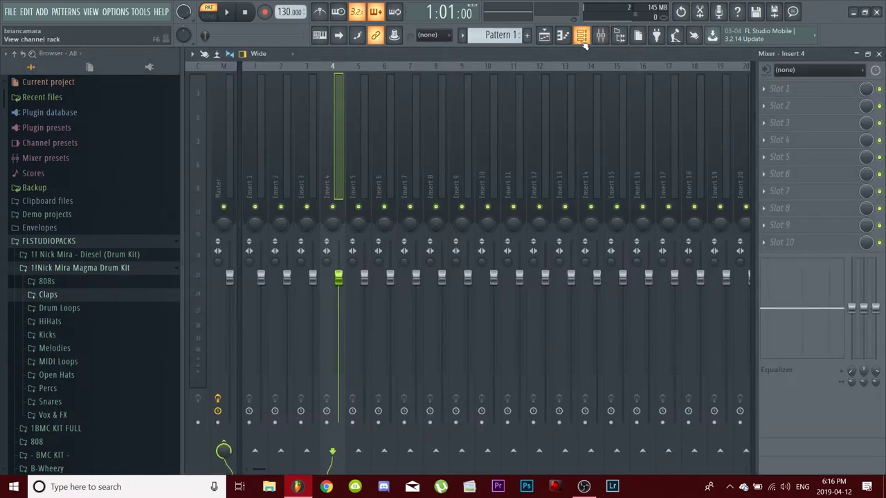
left_click(582, 39)
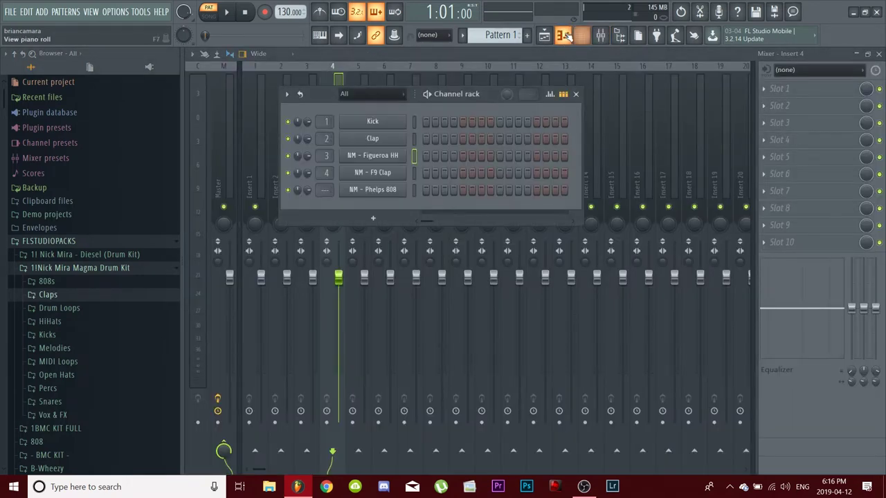
left_click(563, 36)
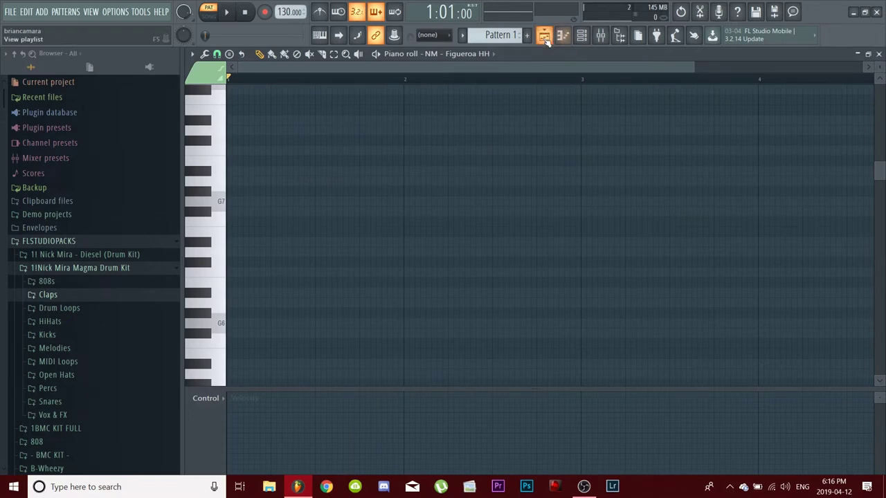
left_click(545, 38)
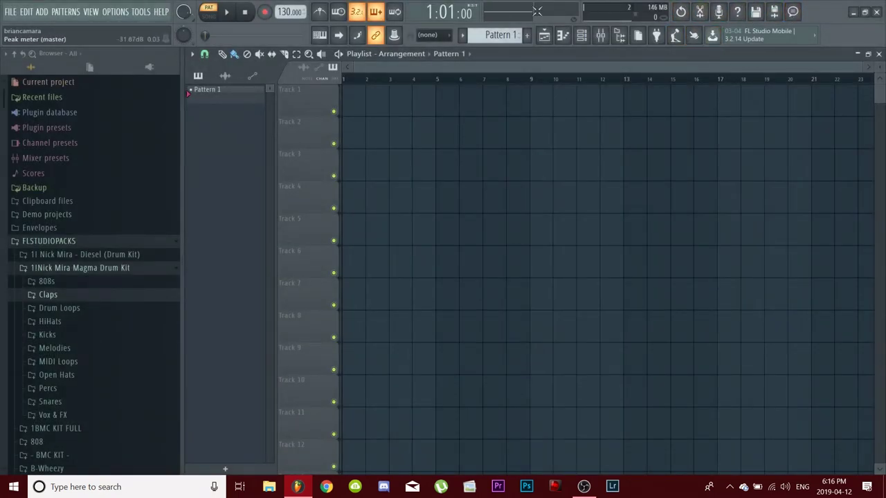
Step: Collapse the browser completely and widen it back to slightly more than its original width
scroll(143, 166, "down", 3)
scroll(127, 174, "up", 3)
scroll(39, 108, "down", 3)
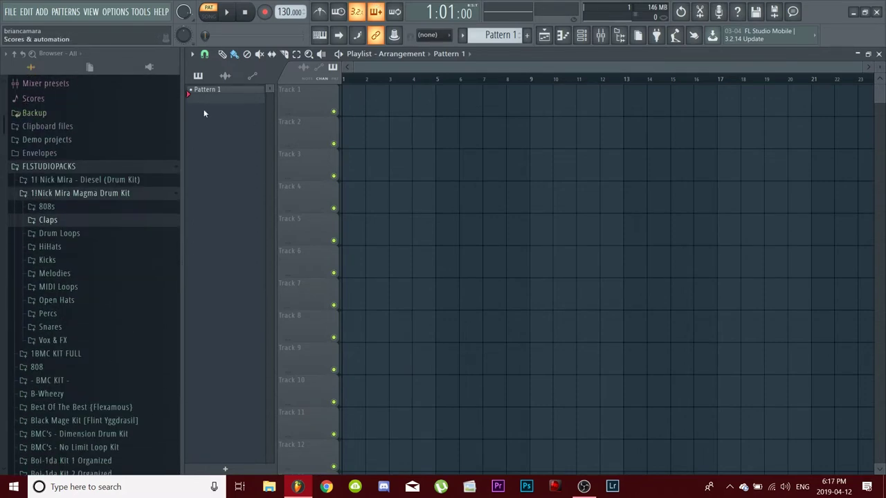
left_click_drag(182, 166, 121, 166)
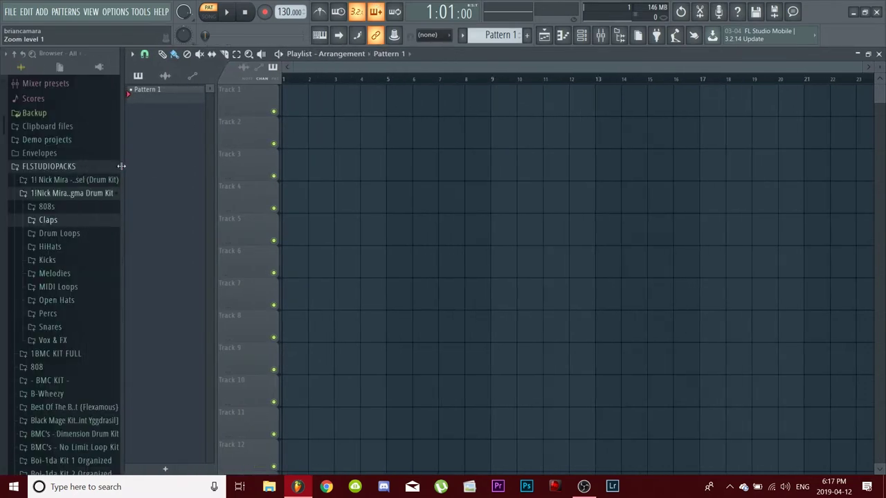
right_click(122, 166)
left_click_drag(222, 178, 2, 201)
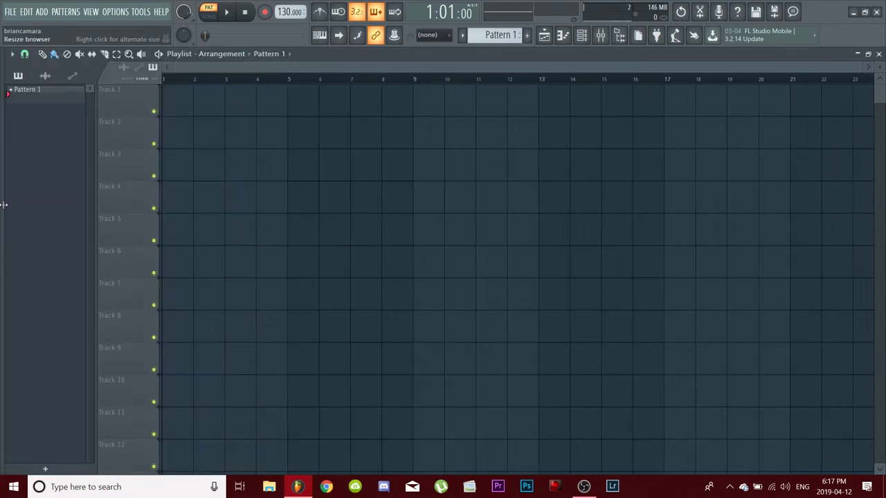
right_click(3, 205)
left_click_drag(122, 202, 2, 199)
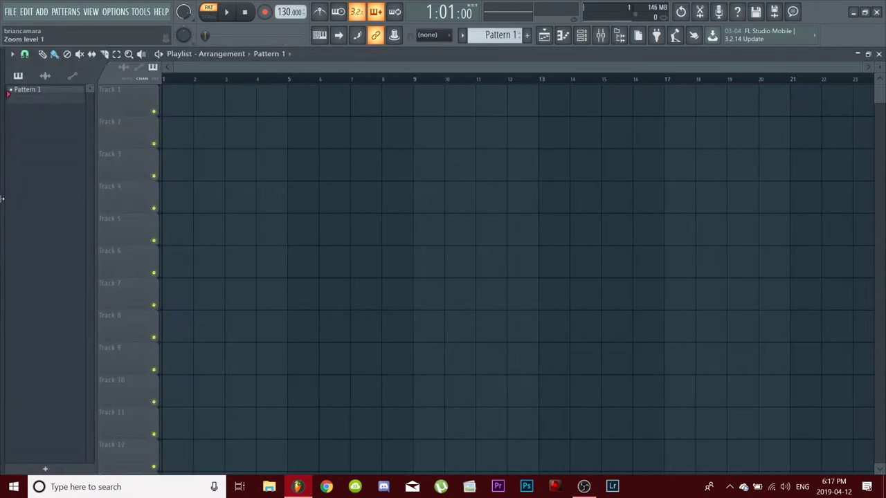
left_click_drag(3, 173, 192, 185)
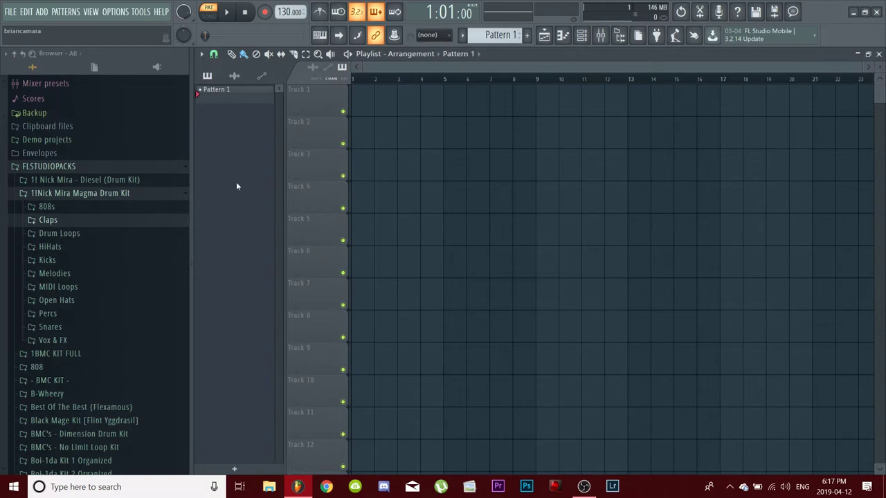
Step: Collapse the FLSTUDIOPACKS folder in the browser
scroll(70, 369, "down", 4)
scroll(43, 246, "up", 6)
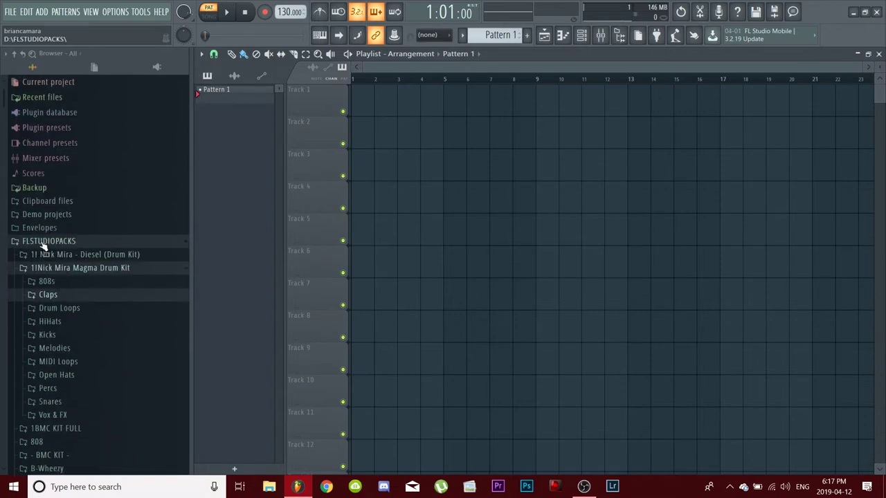
left_click(41, 242)
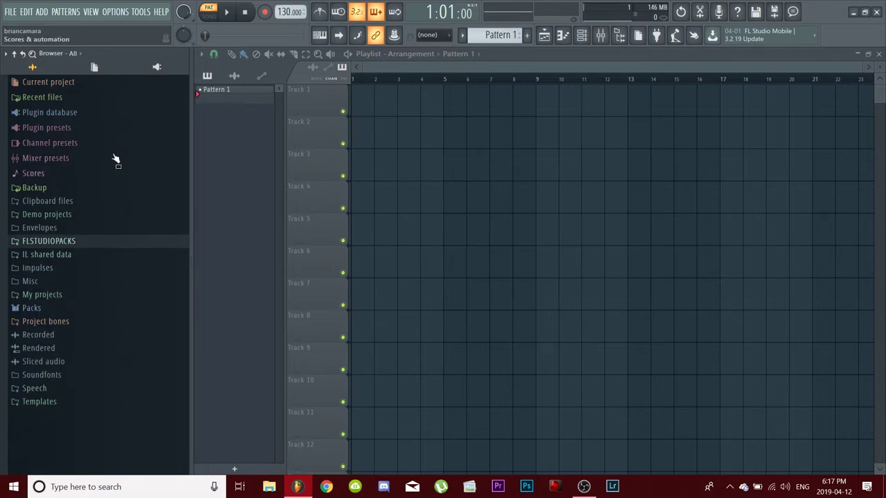
Step: Open the file settings and compare the extra search folder D:\FLSTUDIOPACKS\ with the drum kits under FLSTUDIOPACKS in the browser
left_click(111, 13)
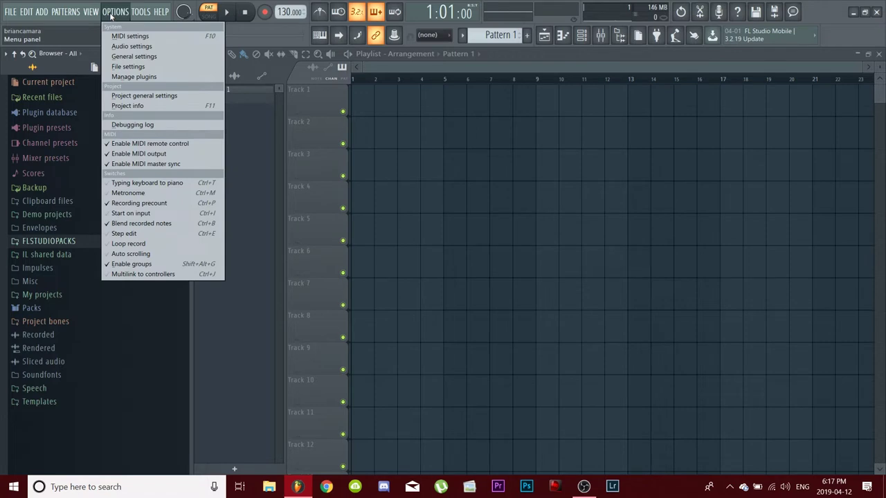
left_click(121, 67)
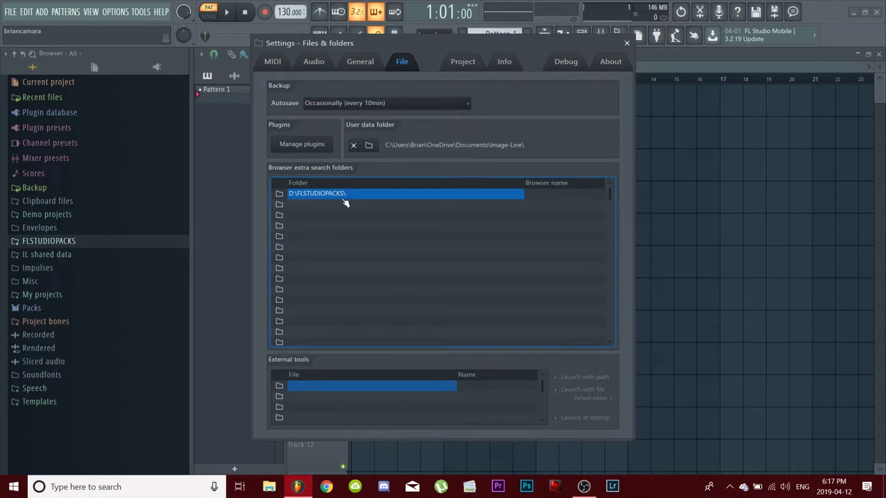
left_click(62, 243)
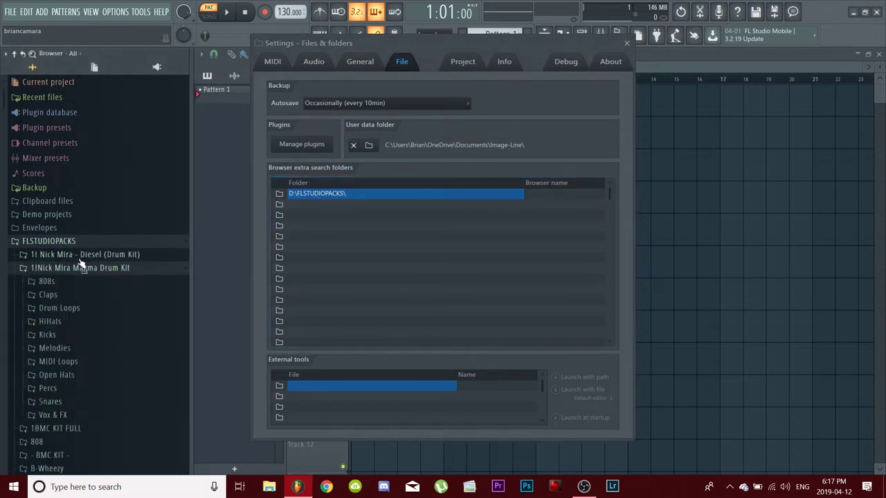
left_click(69, 268)
scroll(84, 277, "down", 5)
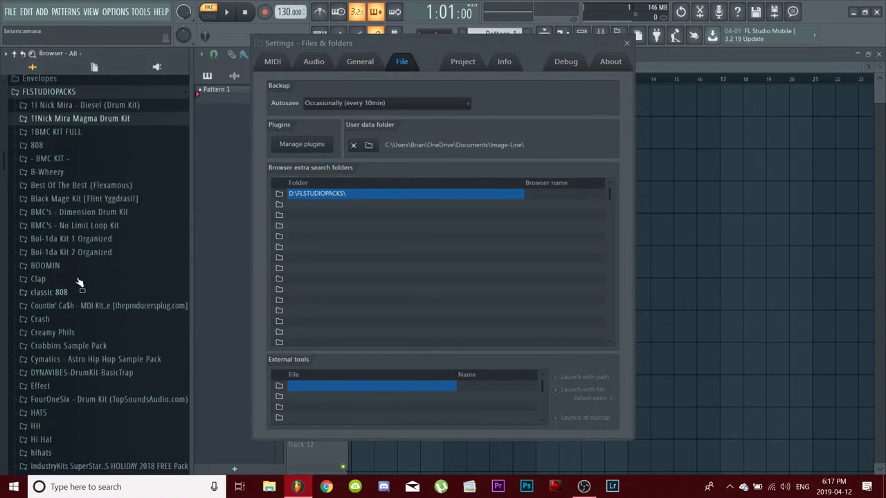
scroll(99, 254, "up", 1)
scroll(43, 263, "up", 10)
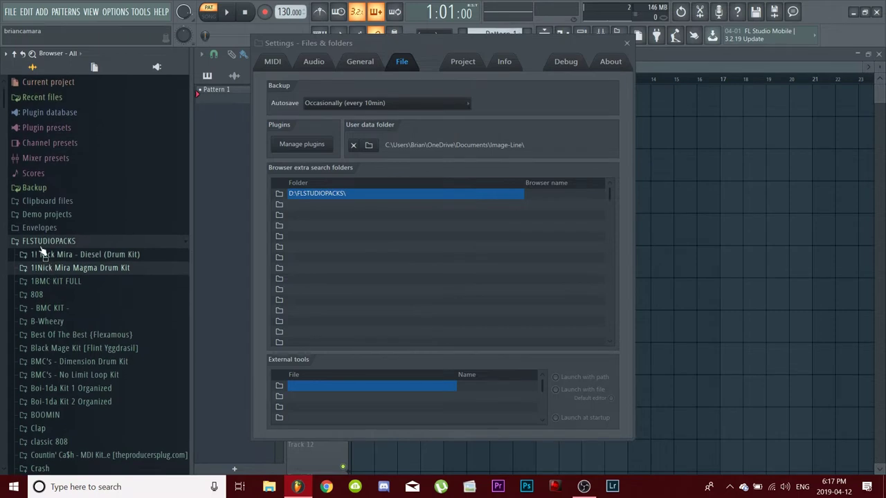
left_click(47, 242)
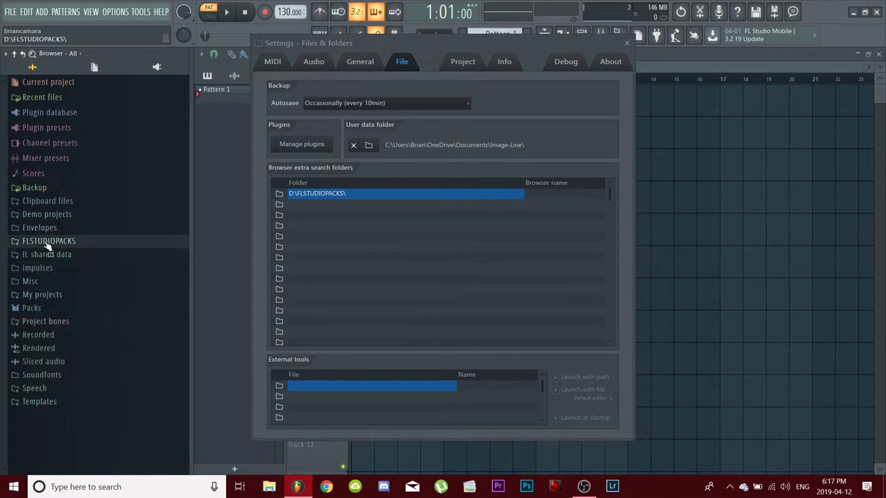
Step: Open the folder chooser for the second browser extra search folder, look through the directories and cancel
left_click(280, 206)
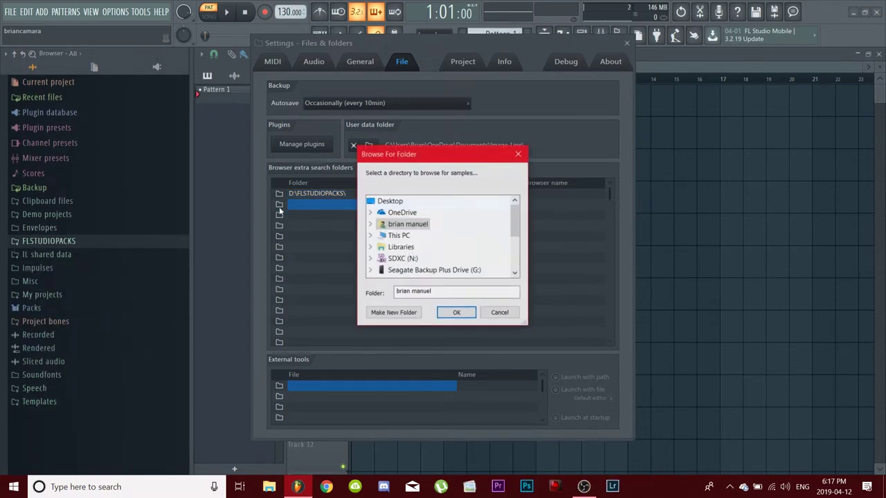
scroll(392, 260, "down", 3)
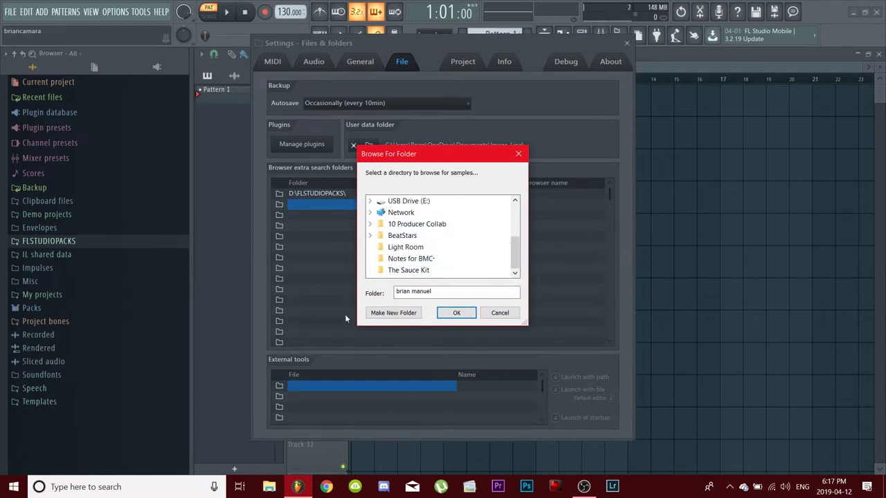
left_click(498, 313)
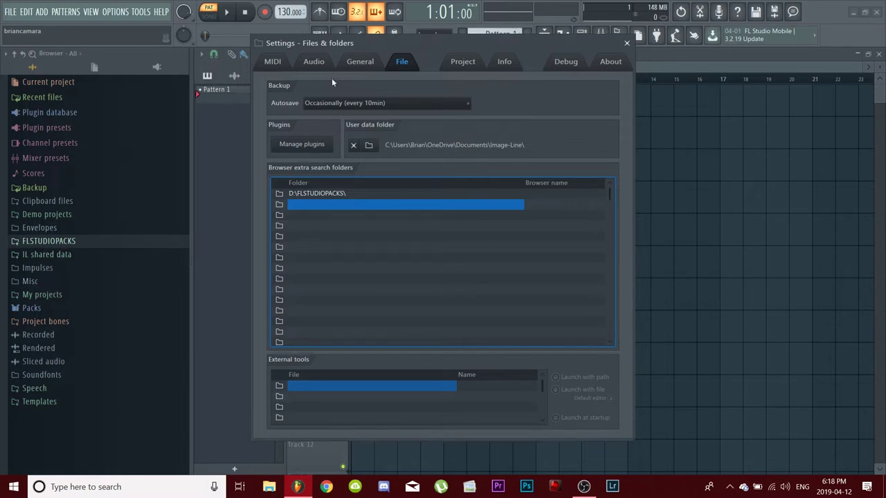
Step: Check the general settings, close the settings window and open the plugin manager
left_click(360, 61)
left_click(627, 44)
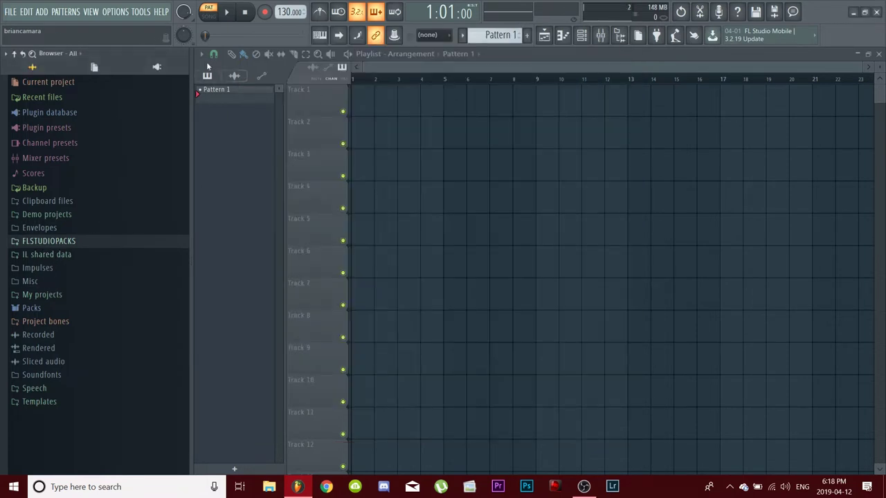
left_click(108, 12)
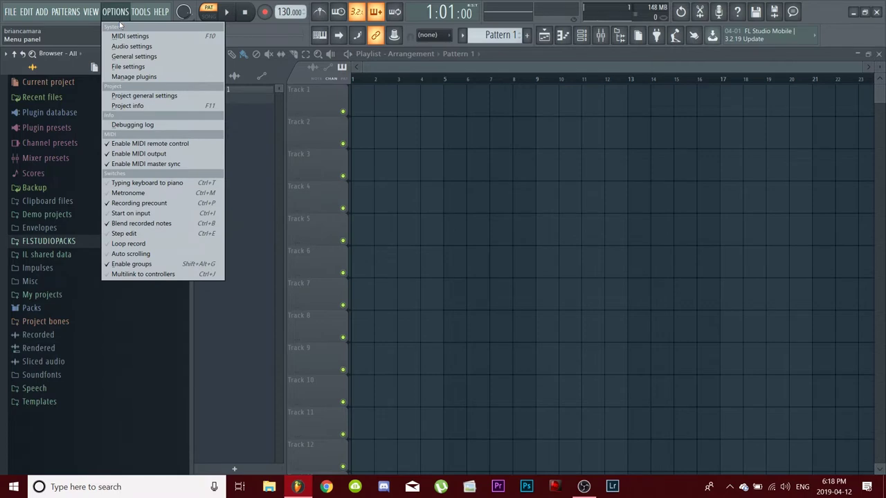
left_click(134, 78)
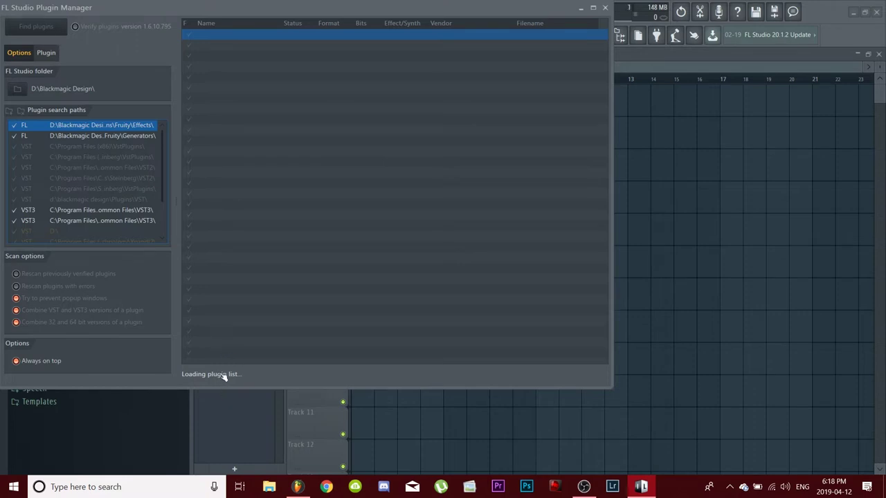
Step: Force the plugin manager to close and widen the browser so its file names show in full
left_click(601, 8)
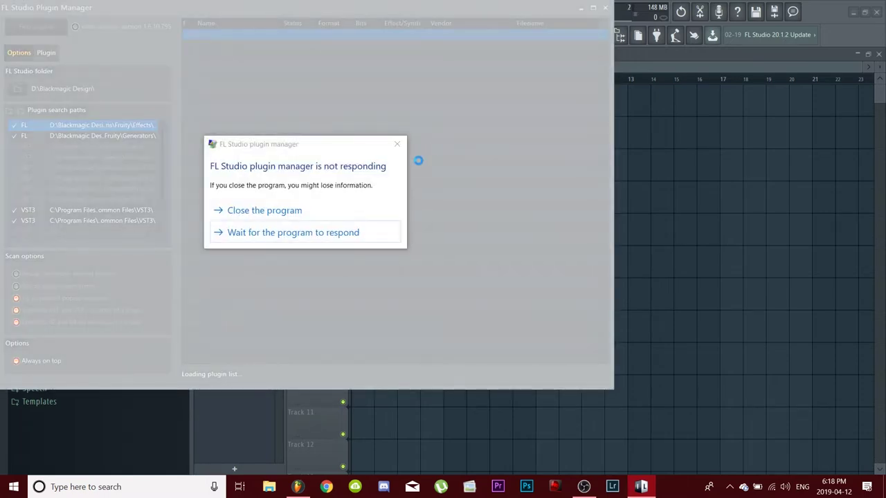
left_click(270, 212)
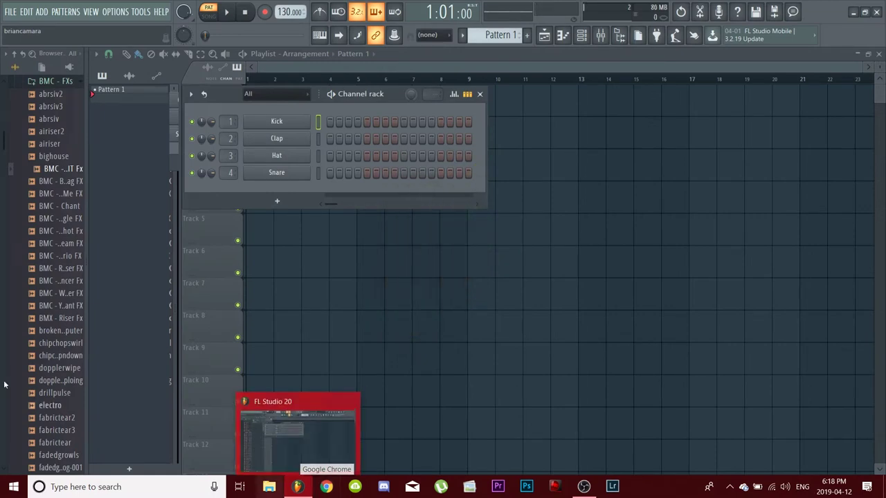
left_click_drag(91, 277, 185, 276)
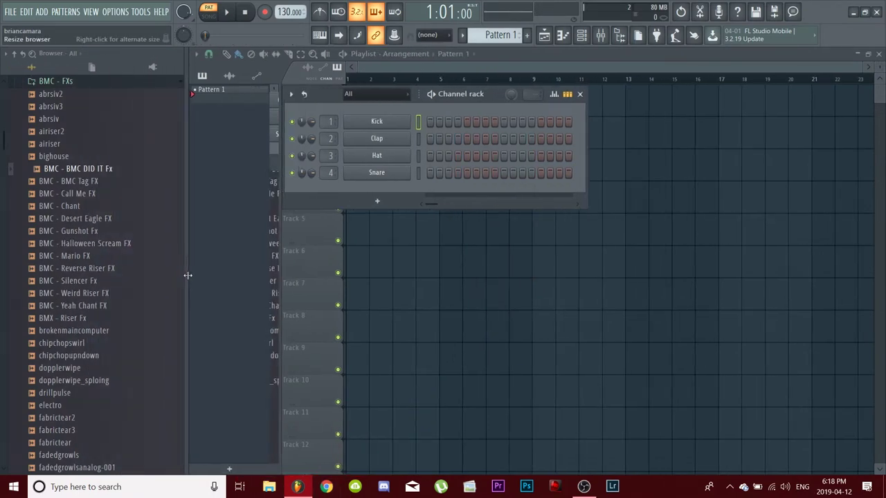
Step: Look through the options list, dismiss it and collapse the BMC - FXs folder in the browser
left_click(115, 9)
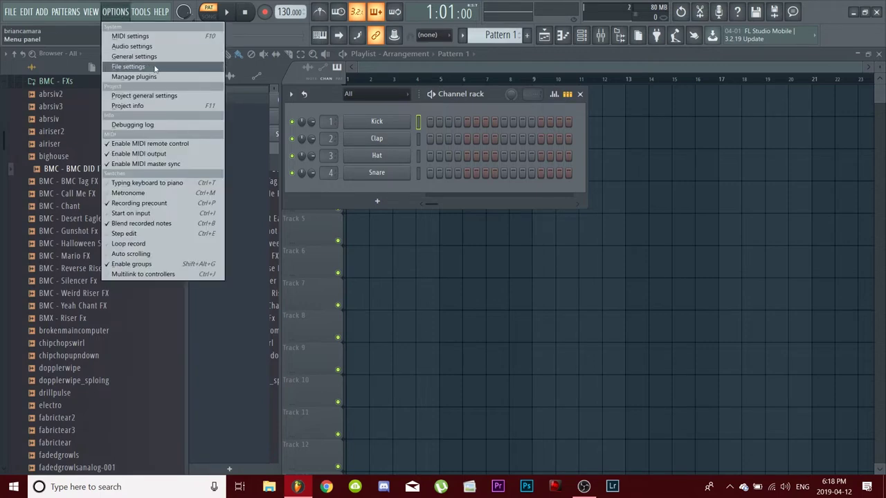
left_click(260, 80)
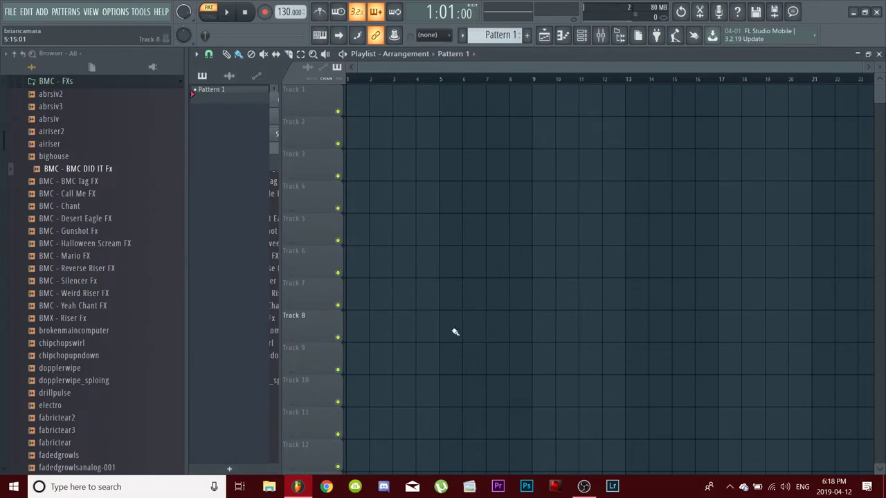
scroll(95, 277, "up", 5)
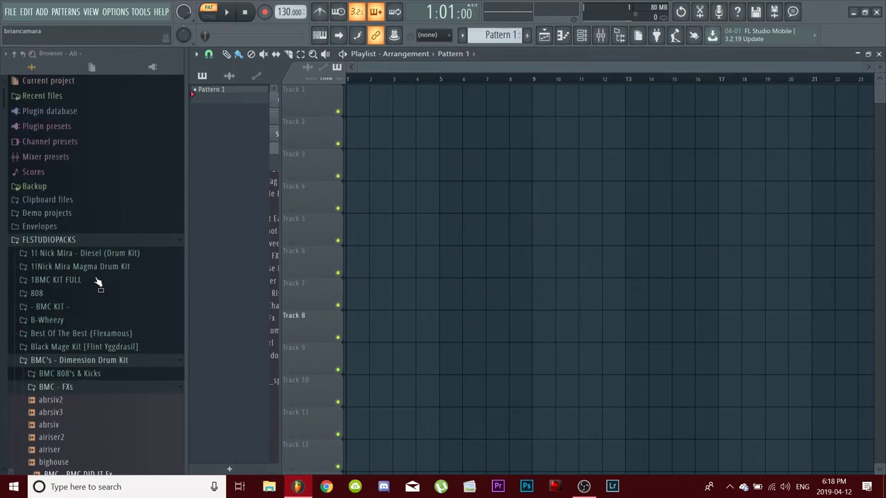
left_click(65, 388)
Step: Switch to File Explorer and open the BeatStars folder on the Desktop
left_click(270, 487)
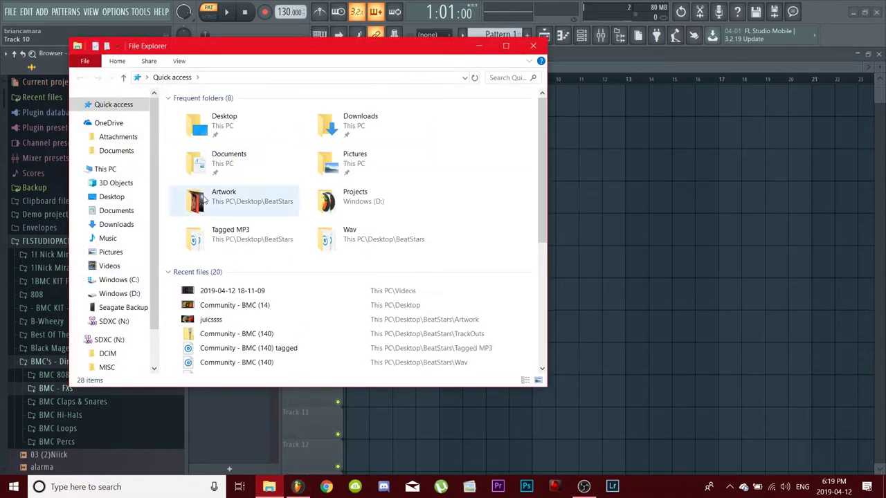
left_click(224, 121)
double_click(224, 121)
scroll(220, 262, "down", 5)
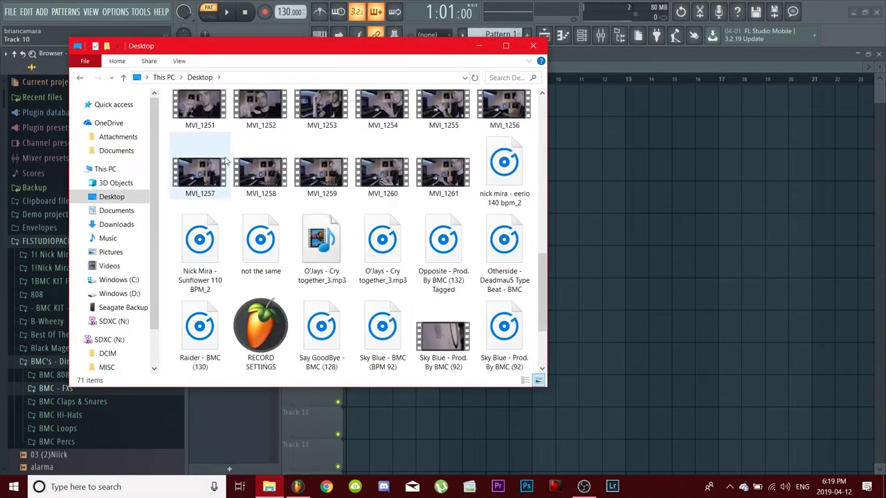
scroll(220, 262, "up", 5)
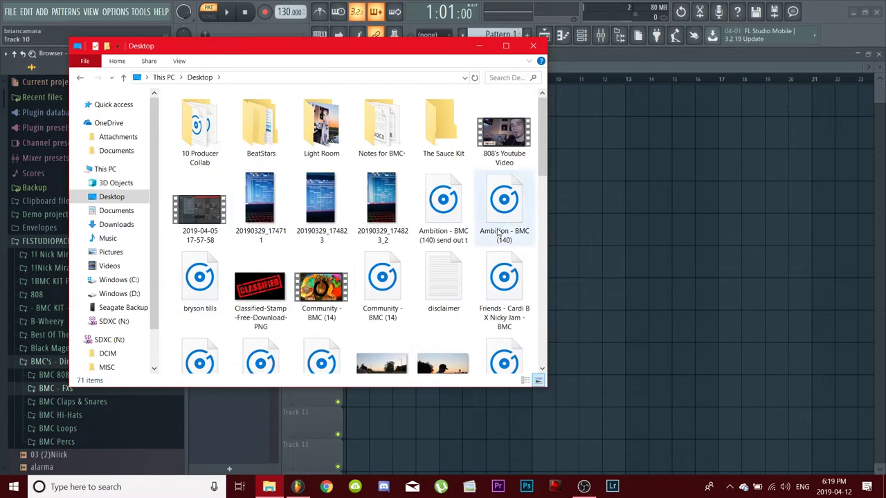
double_click(261, 138)
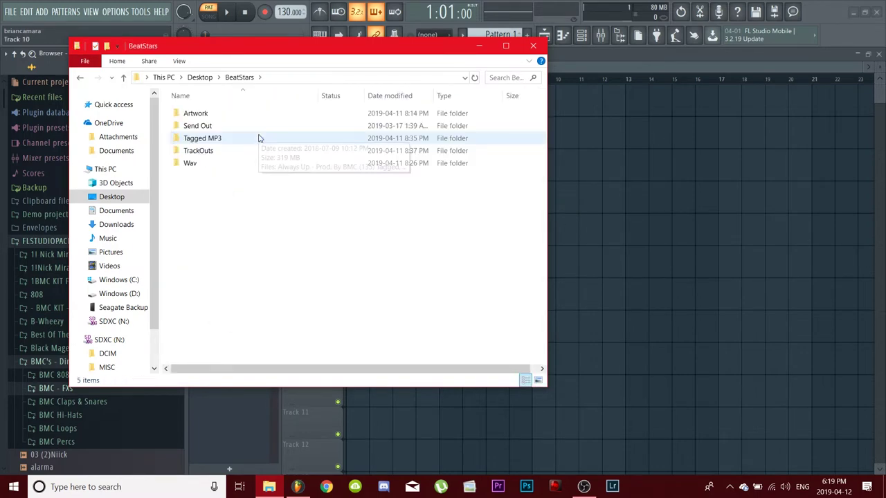
Step: Examine the Artwork, Send Out, Tagged MP3, TrackOuts and Wav folders inside BeatStars, and close File Explorer
left_click(222, 118)
left_click(216, 129)
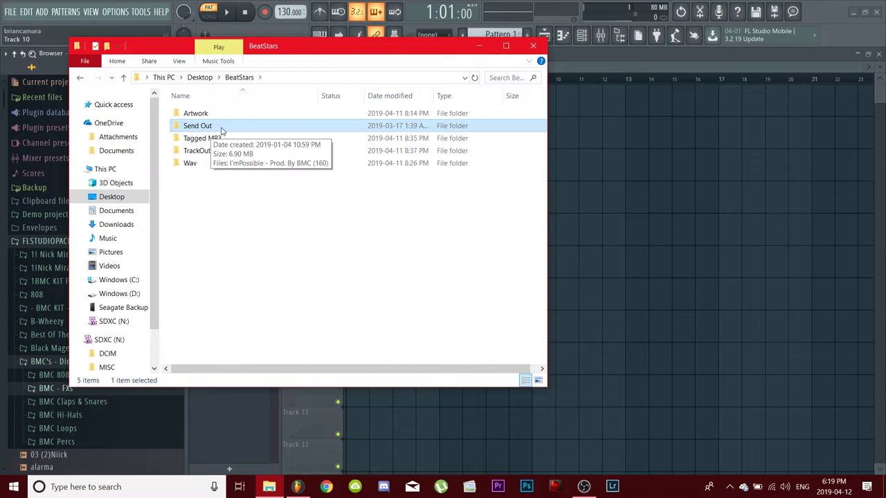
left_click(222, 142)
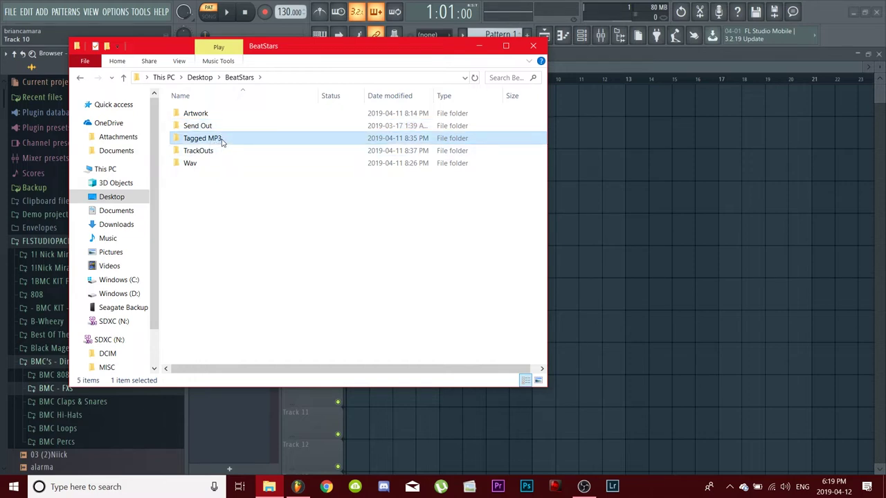
double_click(199, 151)
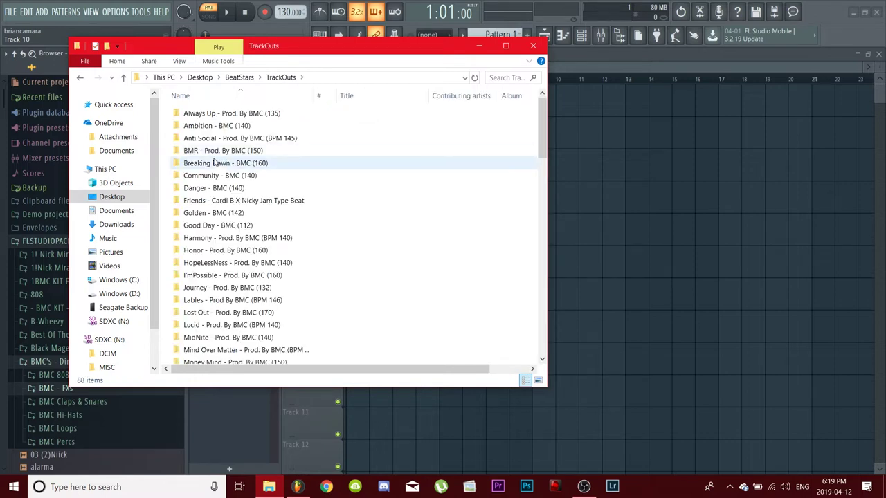
left_click(80, 77)
double_click(217, 165)
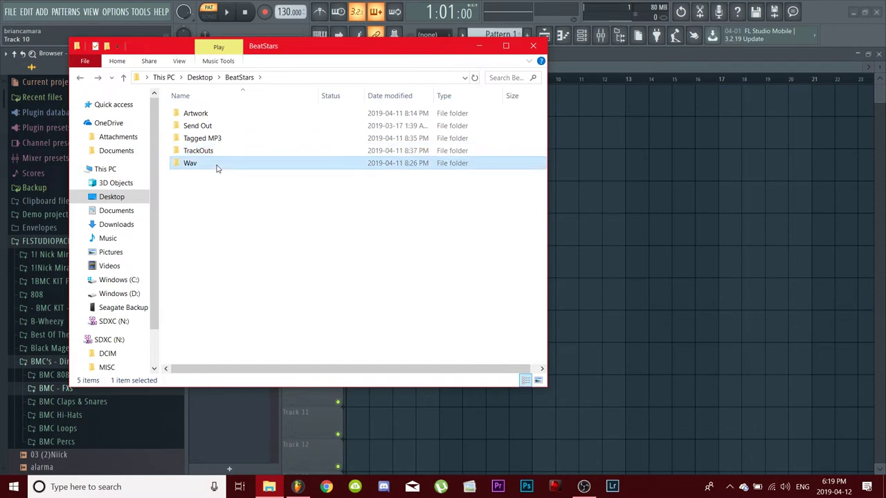
scroll(225, 153, "down", 10)
scroll(228, 149, "up", 10)
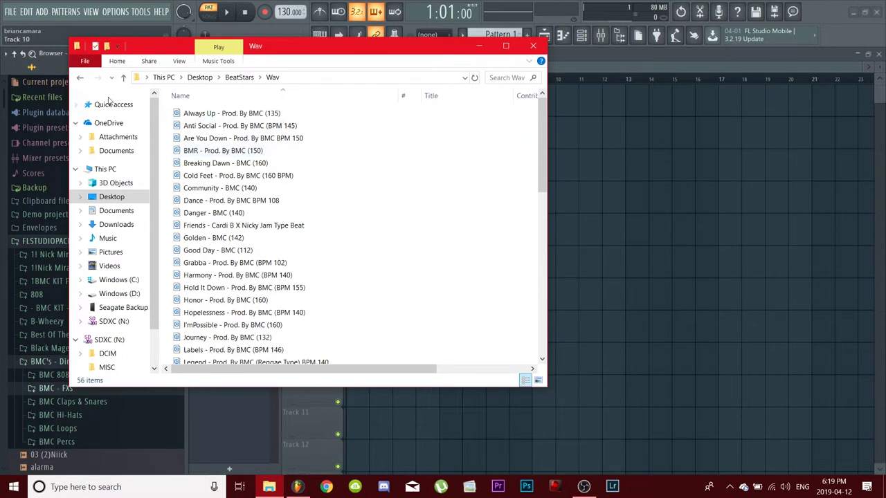
left_click(81, 78)
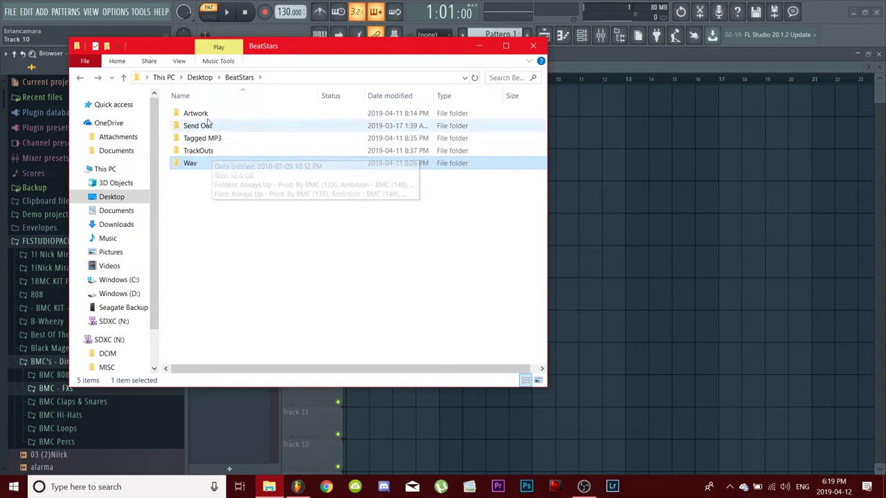
left_click(533, 46)
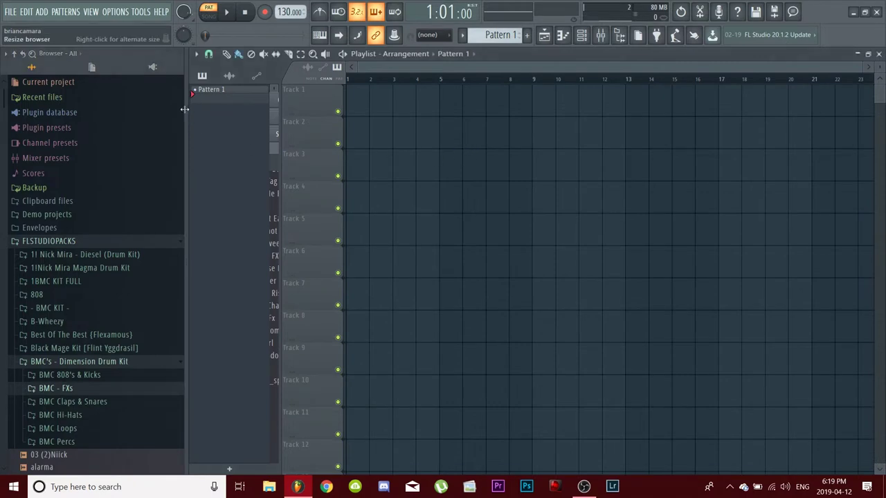
Step: Open the recent project famous dex.flp and fit its whole arrangement in the playlist view
left_click(12, 12)
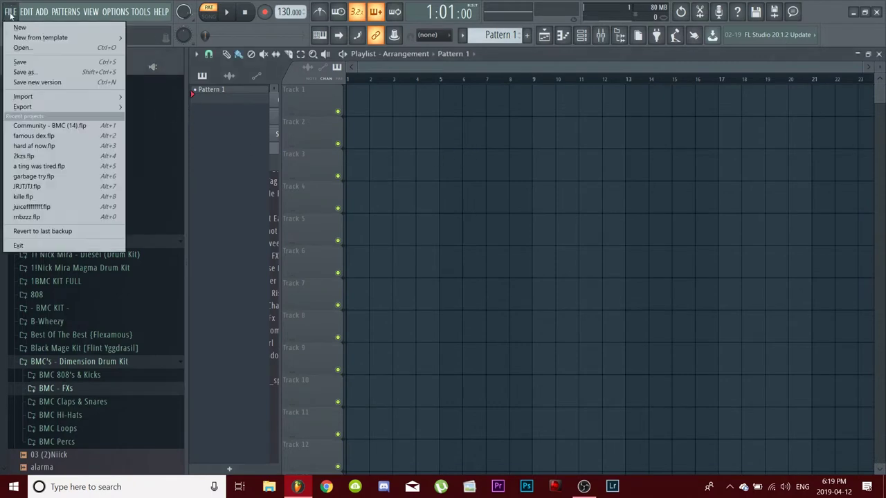
left_click(54, 137)
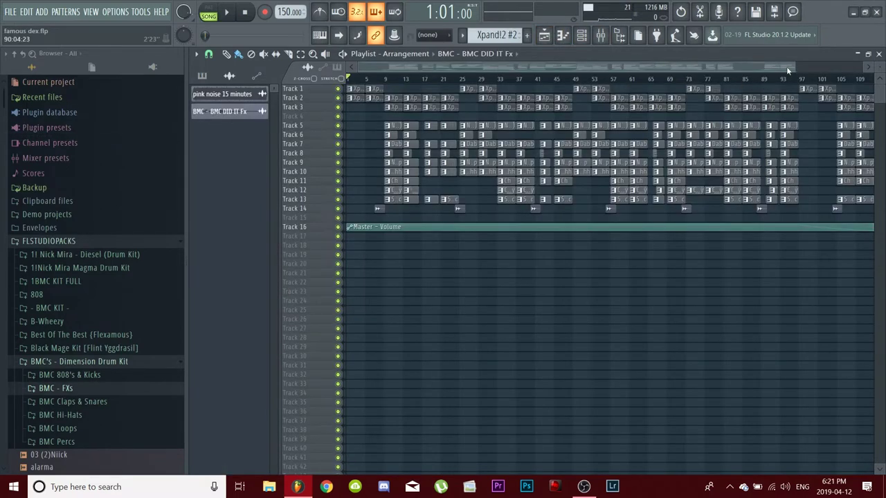
left_click_drag(793, 68, 860, 69)
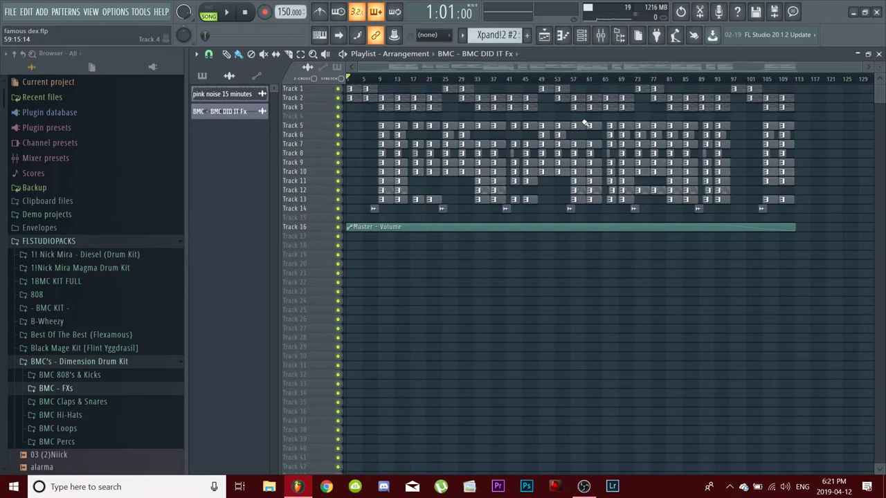
Step: Start a WAV export of the song, enter dgjd as a trial file name and clear it
key("ctrl+r")
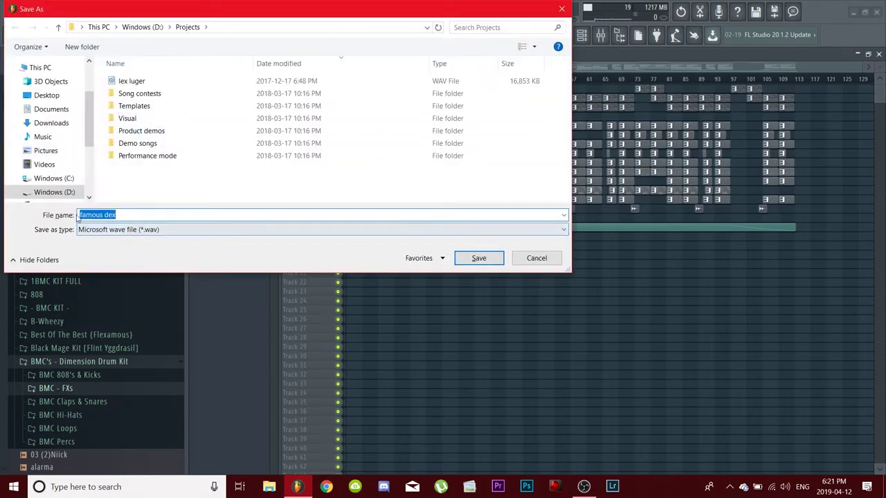
type("dgjd")
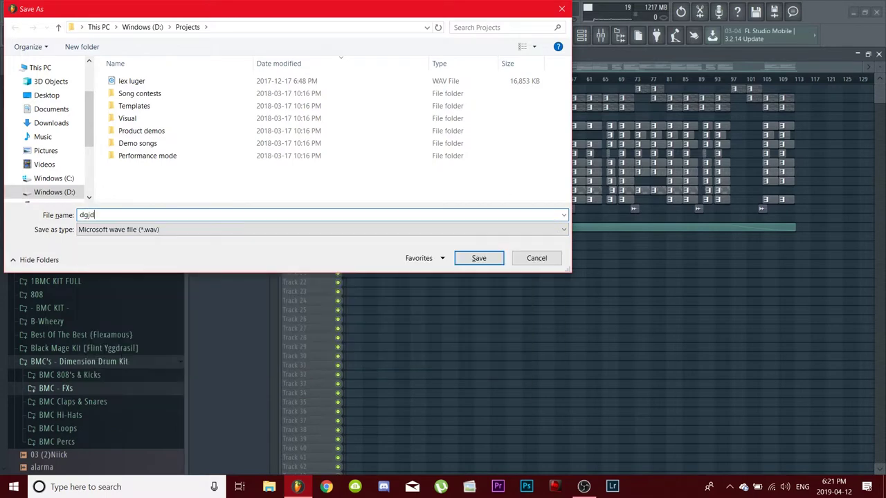
key("BackSpace")
key("BackSpace")
key("BackSpace")
key("BackSpace")
key("BackSpace")
key("BackSpace")
key("BackSpace")
key("BackSpace")
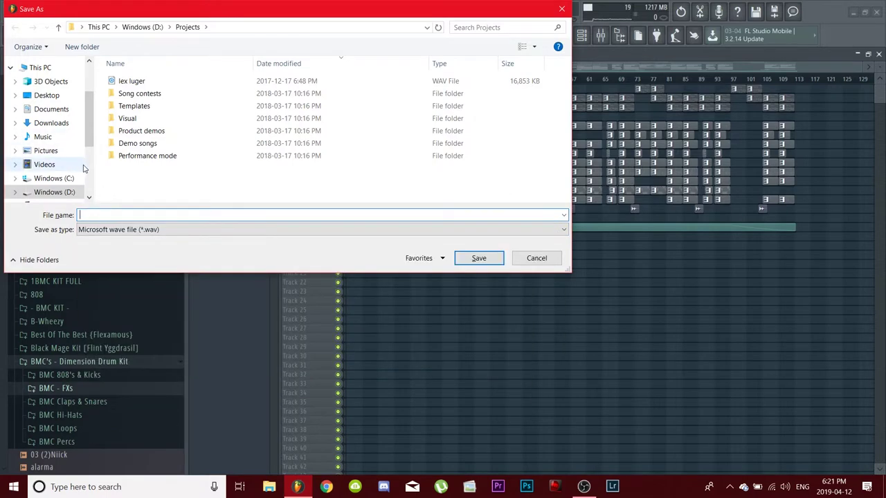
Step: Browse to the Wav folder inside BeatStars on the Desktop as the save location and cancel the export
left_click(54, 100)
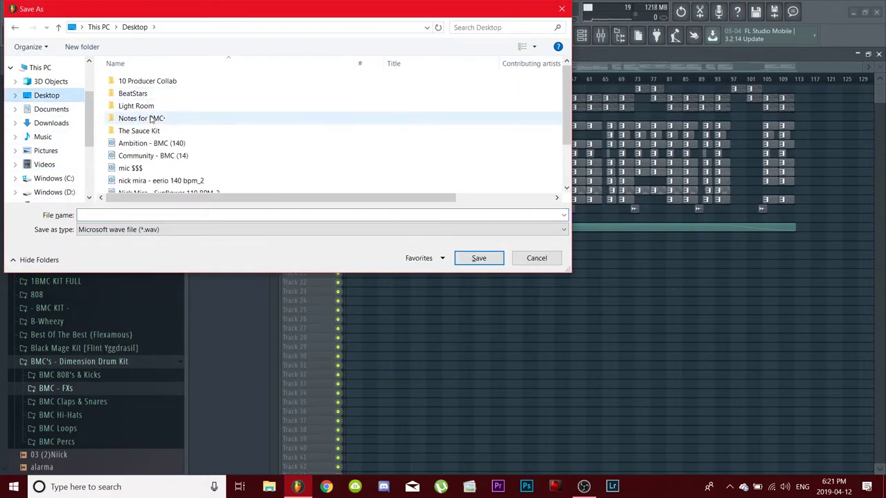
double_click(146, 94)
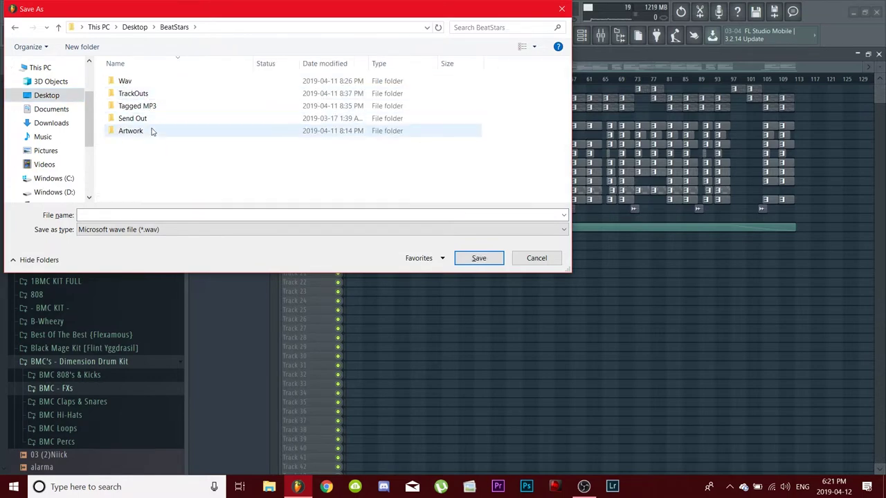
left_click(137, 85)
double_click(137, 85)
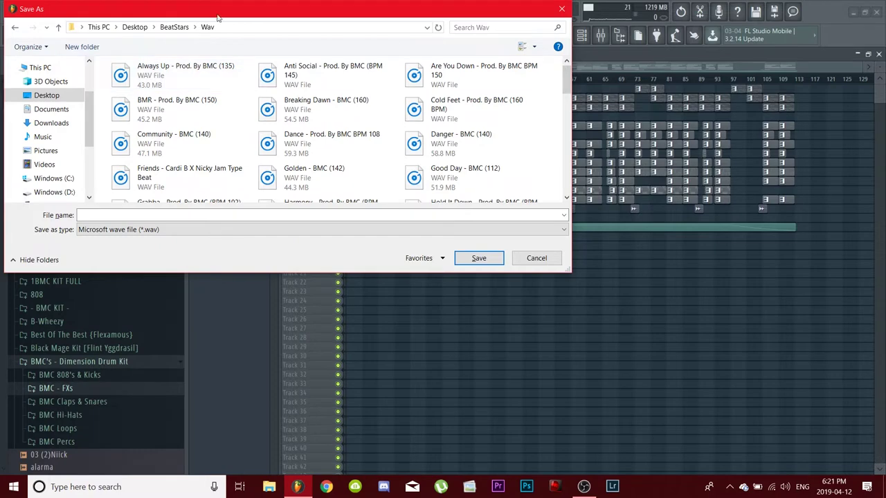
left_click(535, 258)
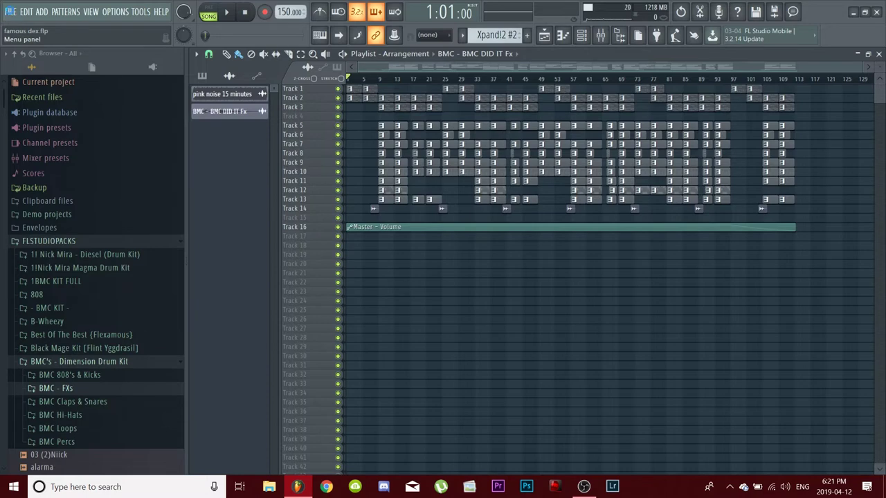
Step: Start exporting famous dex as a WAV file into BeatStars\Wav on the Desktop, review the rendering settings and close them
key("ctrl+r")
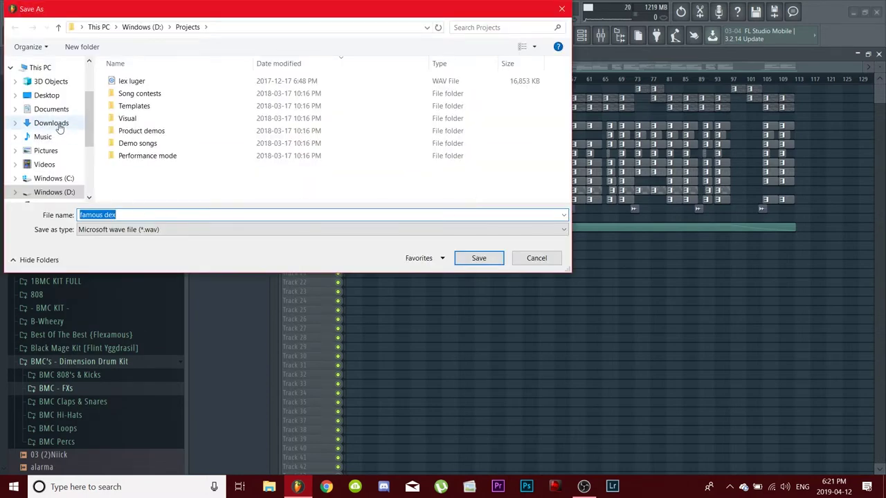
left_click(58, 125)
left_click(47, 79)
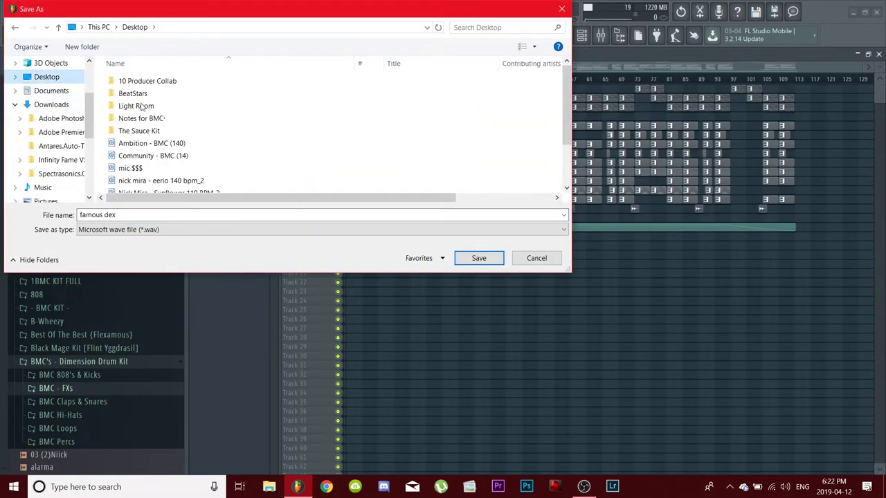
double_click(142, 95)
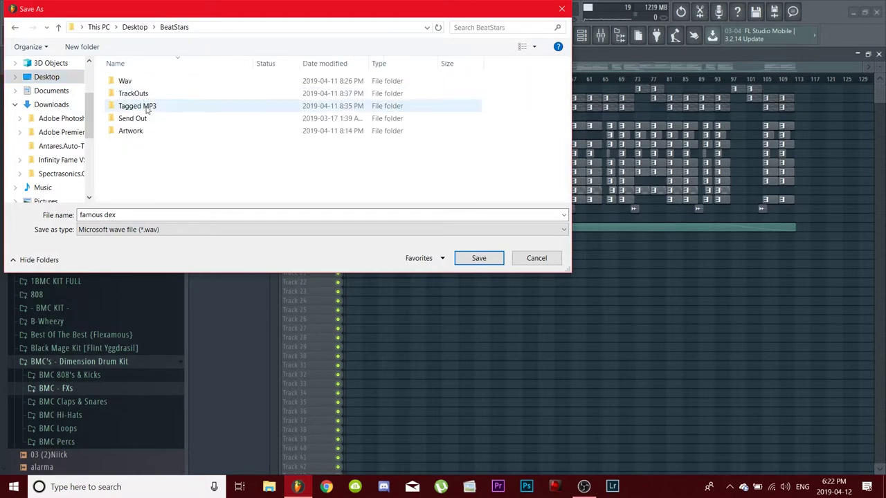
double_click(125, 81)
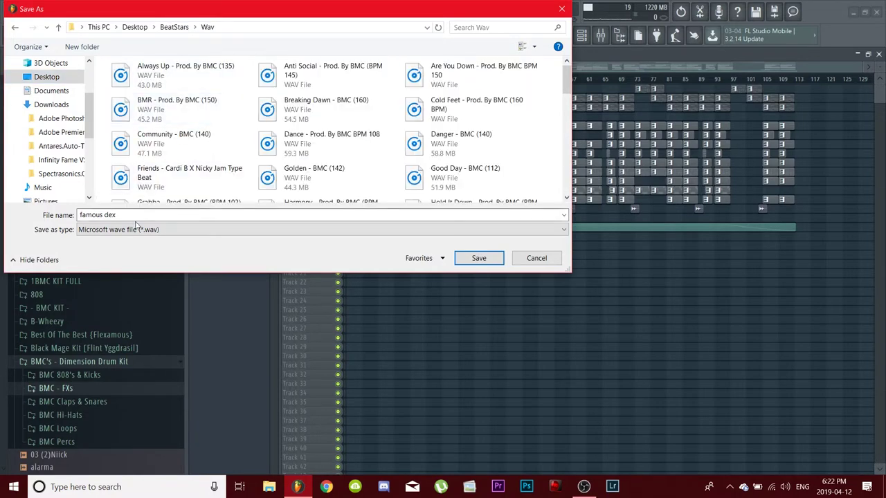
left_click(489, 261)
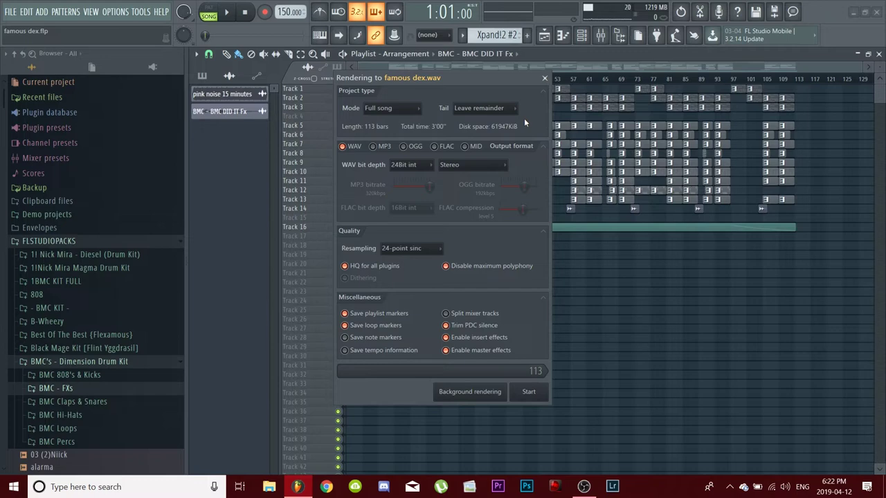
left_click(545, 79)
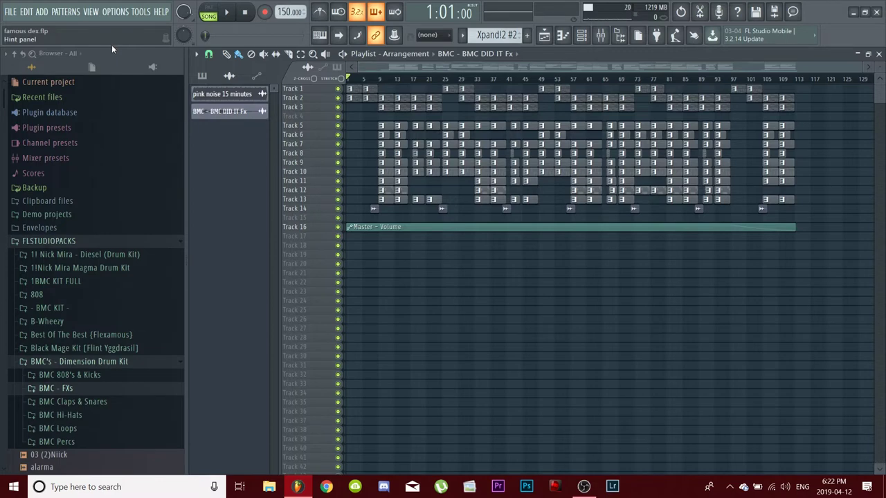
Step: Start a WAV export of the song and open the Wav folder inside BeatStars on the Desktop
key("ctrl+r")
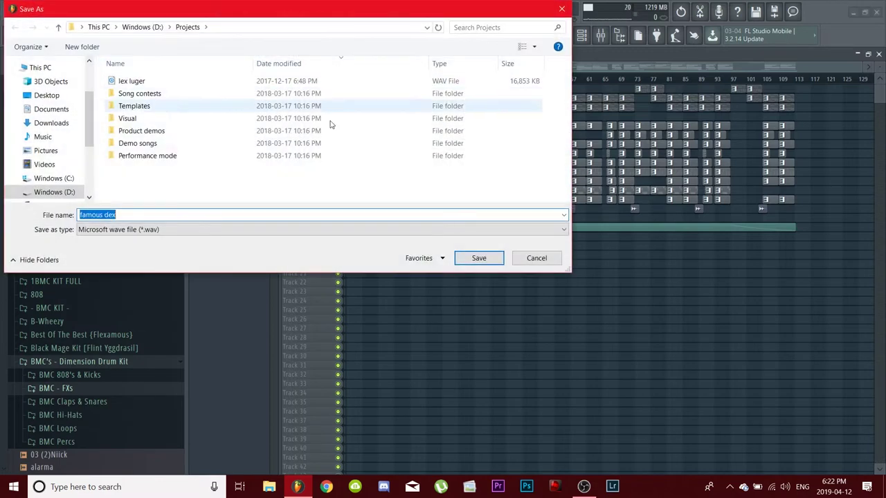
left_click(56, 95)
left_click(127, 94)
double_click(128, 95)
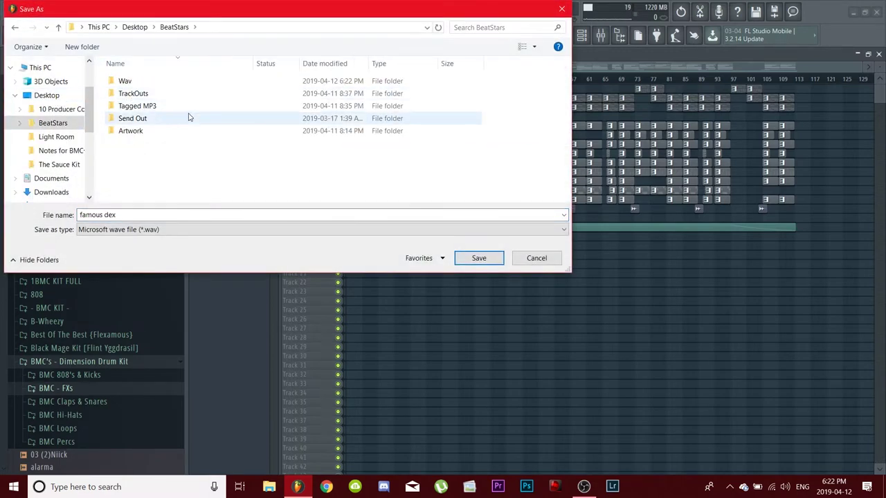
double_click(146, 83)
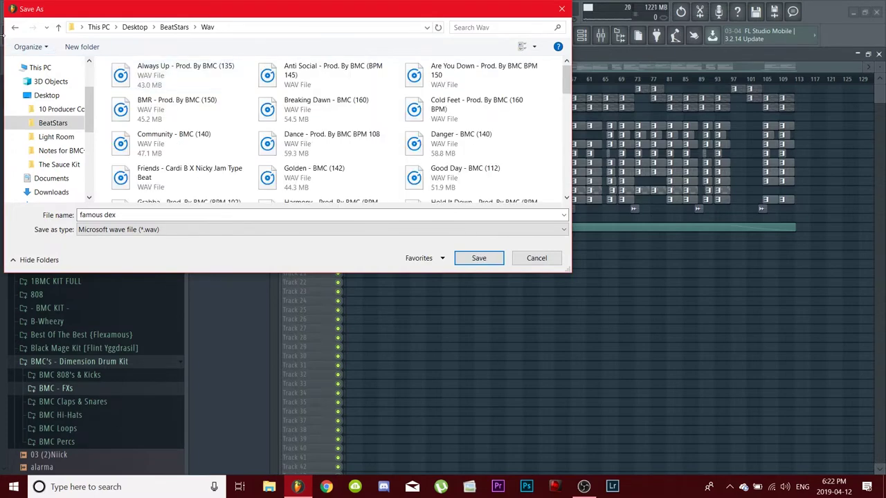
Step: Look through the track folders in BeatStars\TrackOuts and cancel the export
left_click(14, 27)
left_click(14, 27)
left_click(32, 27)
left_click(146, 94)
double_click(145, 95)
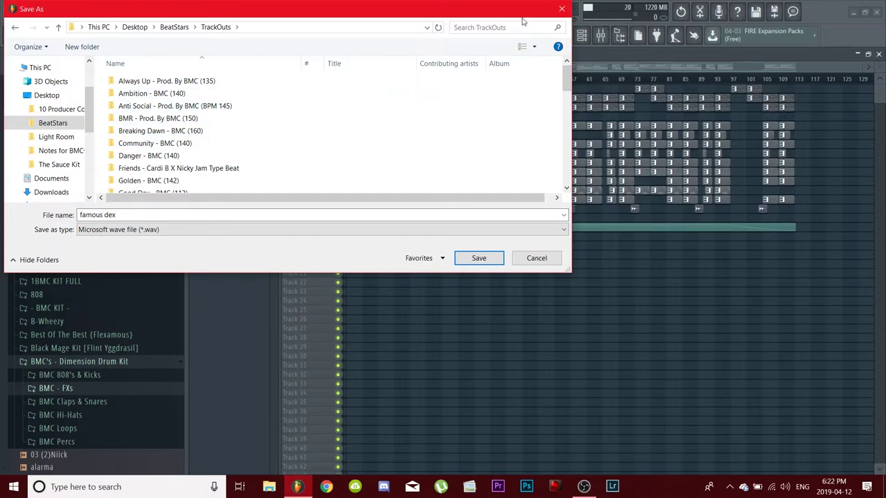
scroll(159, 133, "down", 3)
scroll(159, 133, "up", 3)
left_click(561, 9)
Step: Examine the separate mixer tracks from NM - Mink (Perc) through Xpand!2 #2, close the mixer and clear the playlist clip selection
left_click_drag(807, 210, 346, 215)
left_click_drag(811, 208, 634, 177)
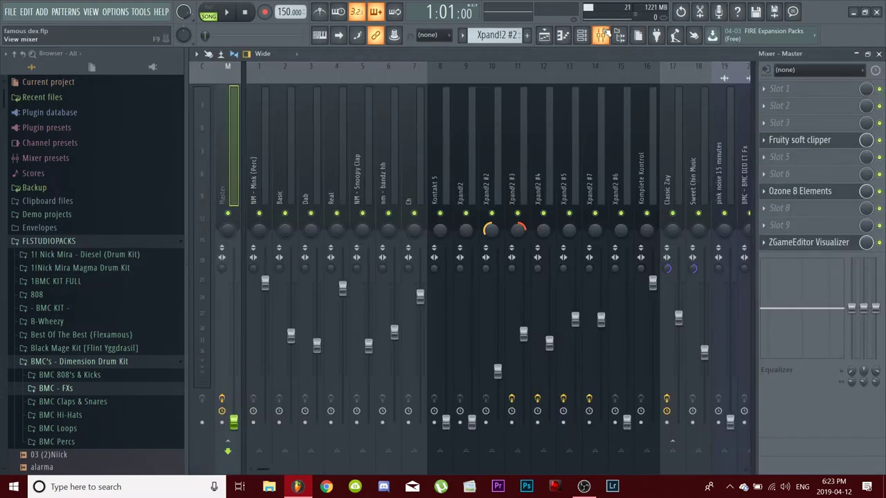
left_click(601, 35)
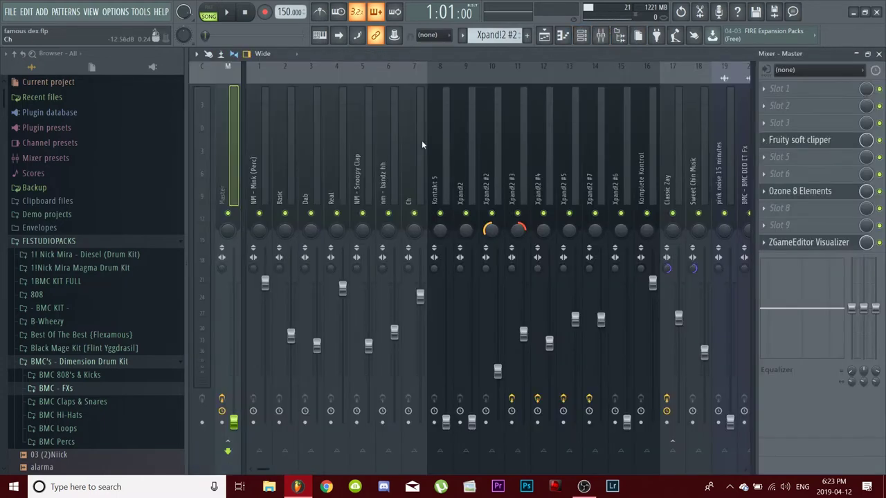
left_click(254, 151)
left_click(281, 156)
left_click(313, 149)
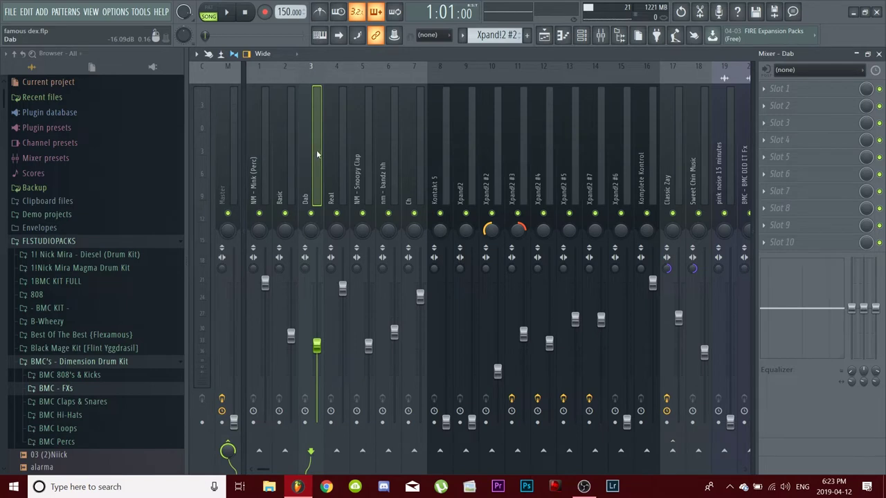
left_click(347, 148)
left_click(363, 148)
left_click(384, 146)
left_click(410, 148)
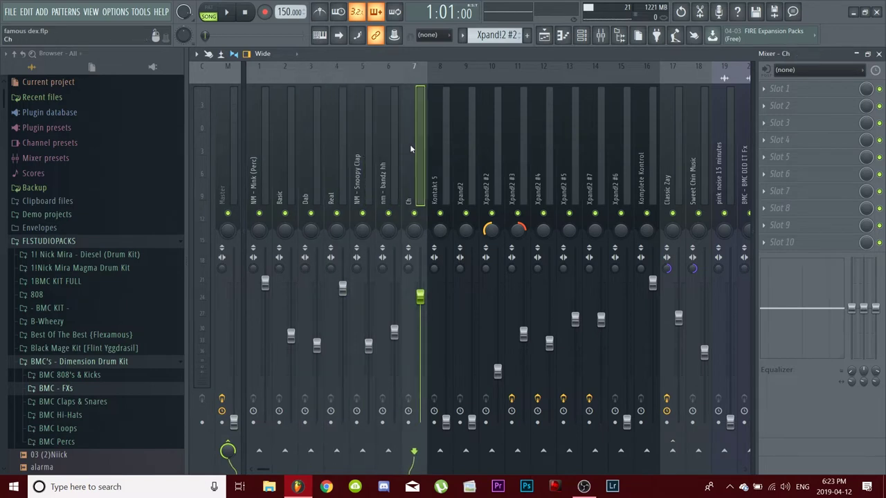
left_click(494, 158)
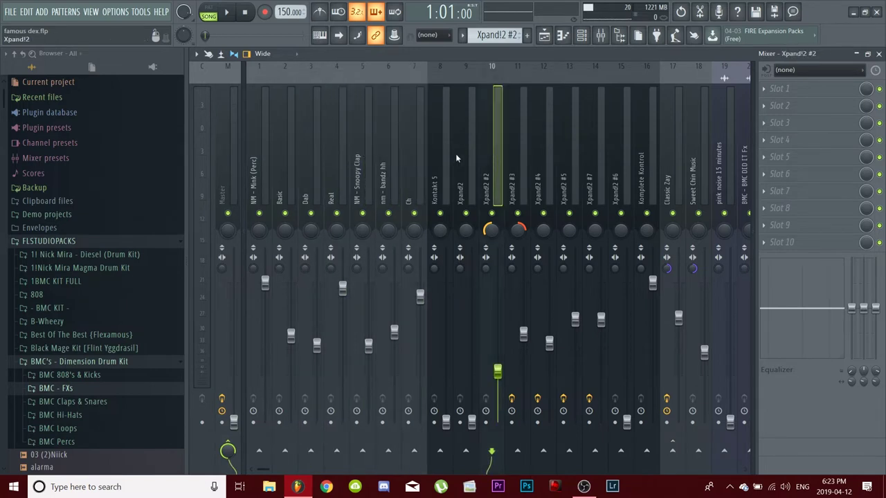
left_click(458, 165)
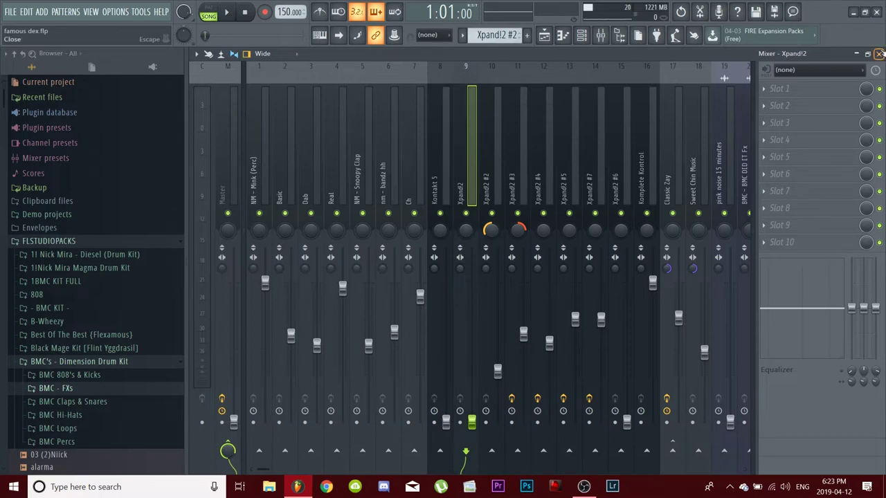
left_click(879, 53)
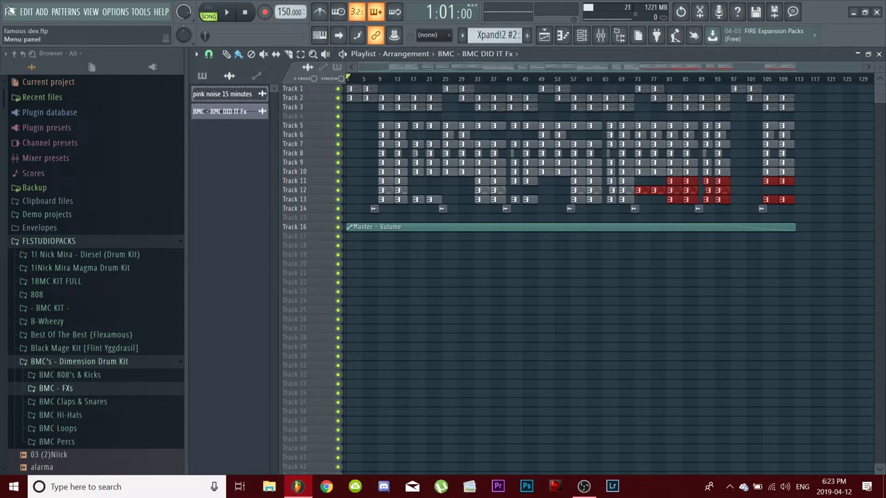
left_click(639, 292, "ctrl")
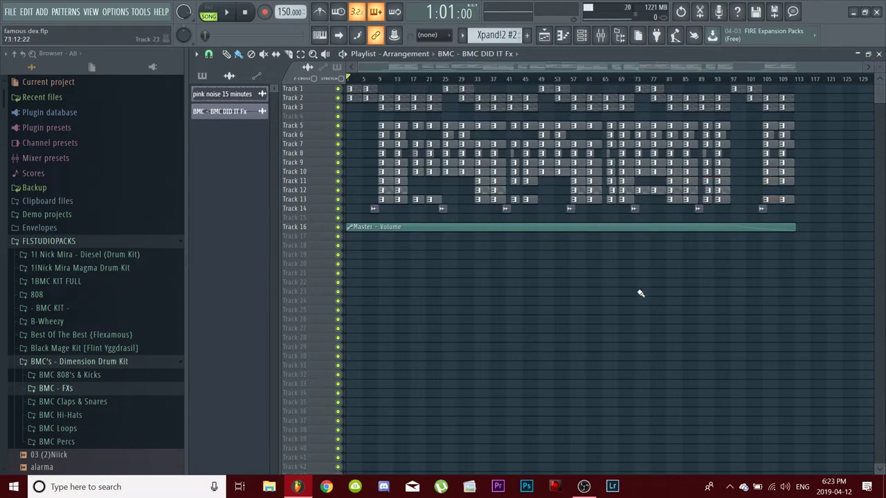
Step: Start a WAV export of famous dex into the Projects folder and try the Split mixer tracks option on and off
key("ctrl+r")
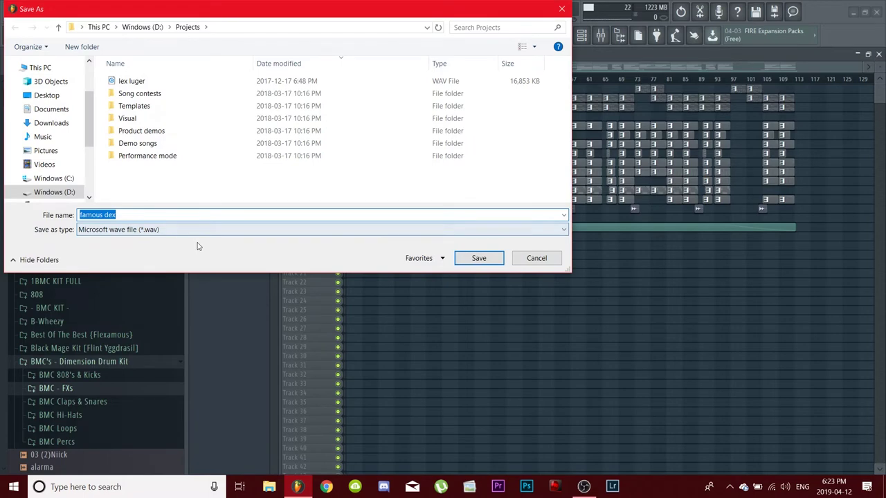
left_click(483, 260)
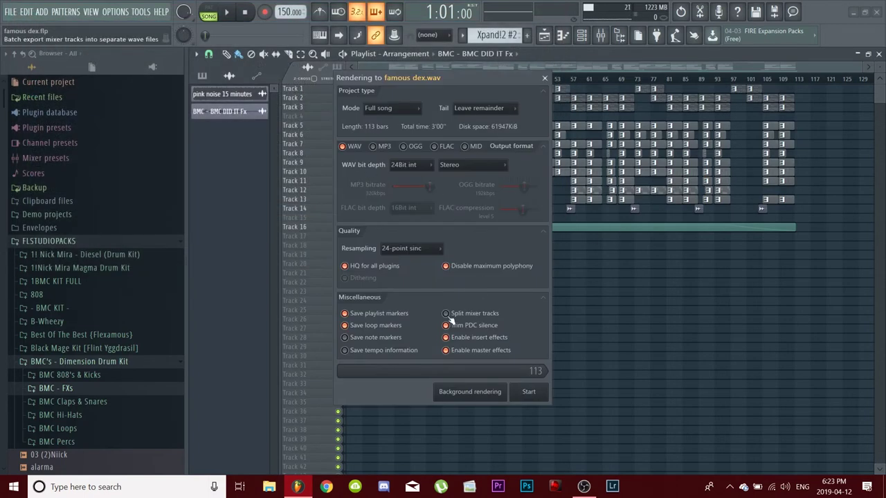
left_click(446, 315)
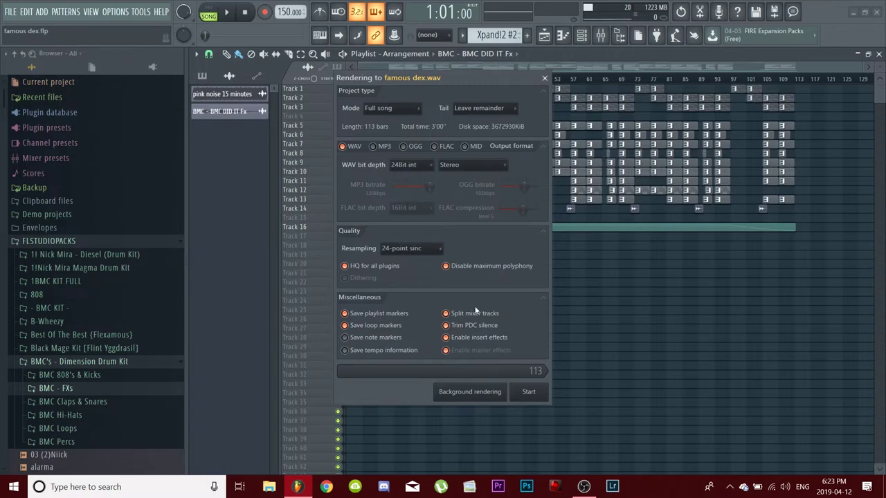
left_click(453, 317)
left_click(453, 317)
left_click(459, 313)
Step: Switch the render's output format from WAV to MP3 and close the rendering settings
left_click(374, 146)
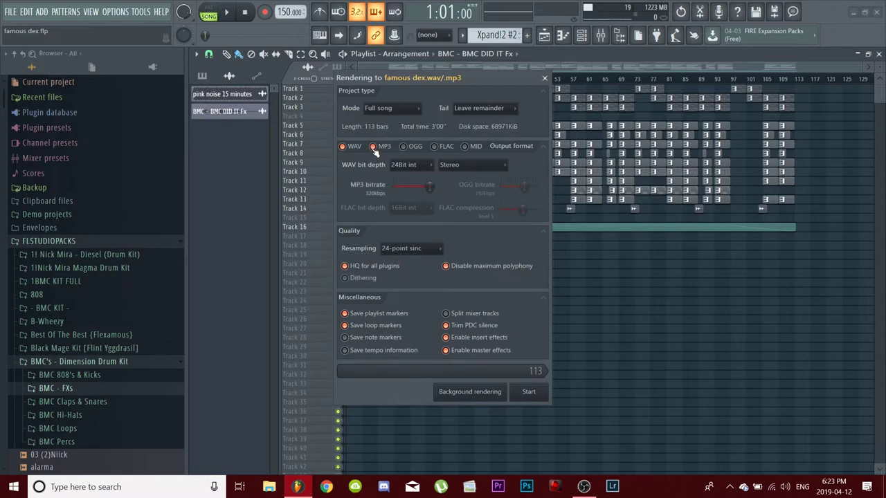
left_click(343, 146)
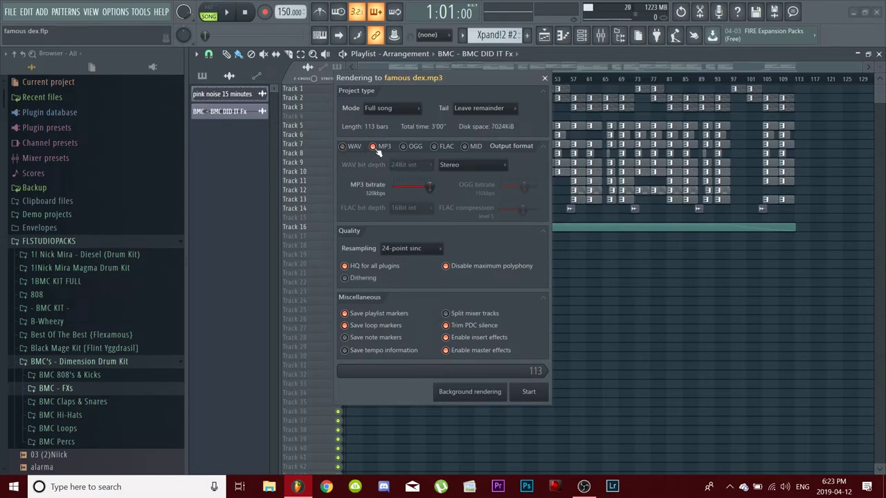
left_click(544, 78)
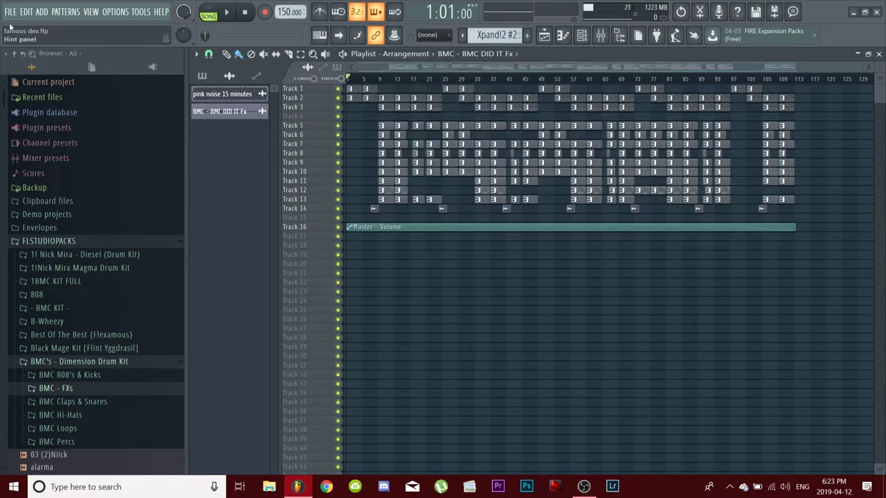
Step: Start an MP3 export of famous dex into the Projects folder and set the resampling quality to 16-point sinc
left_click(4, 11)
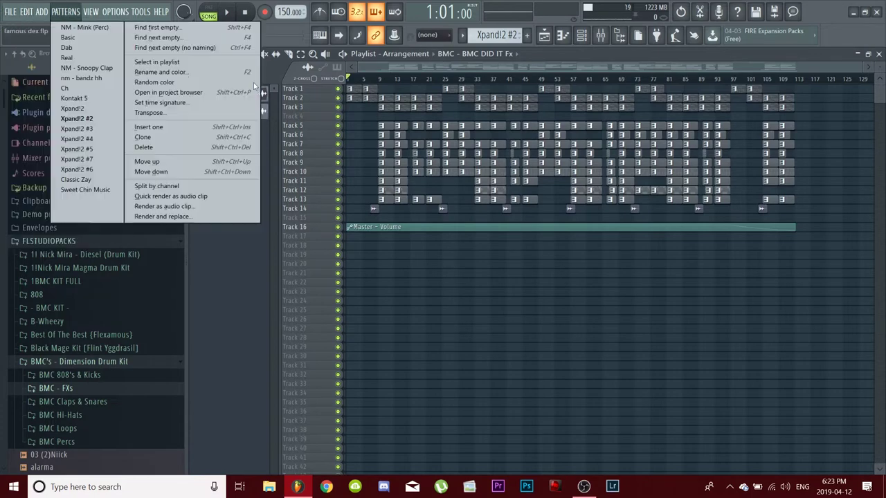
left_click(463, 315)
left_click(11, 11)
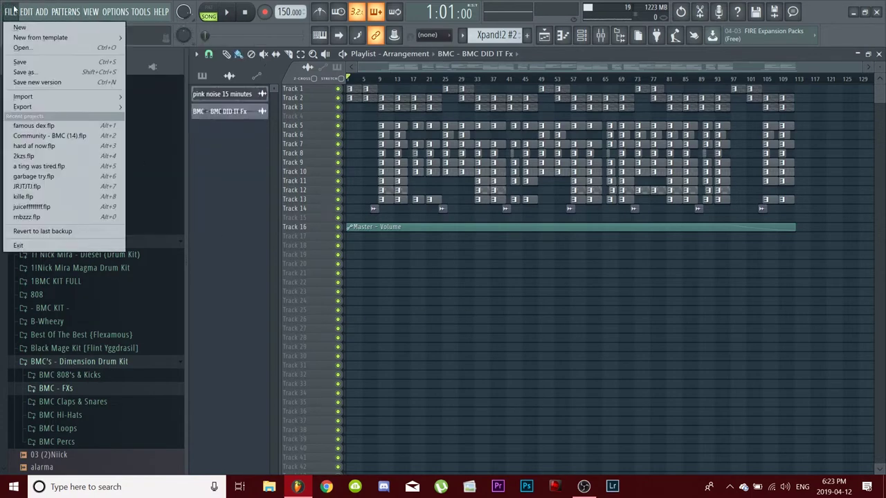
mouse_move(42, 107)
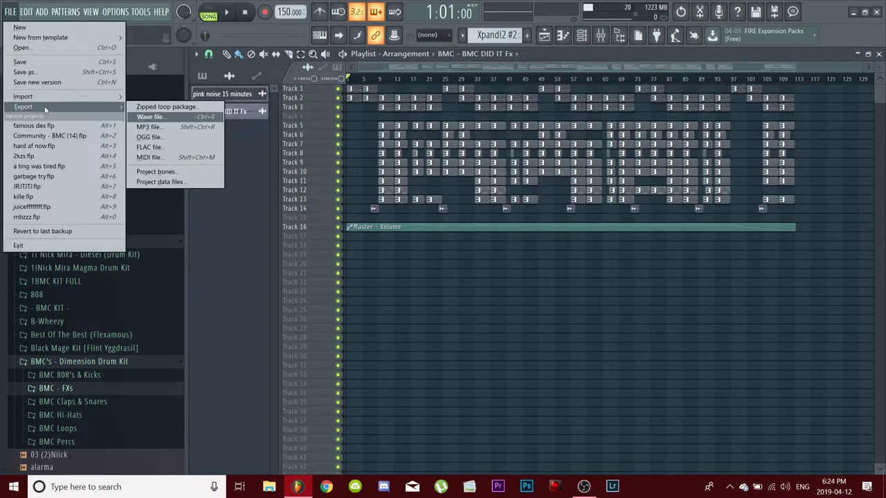
left_click(171, 128)
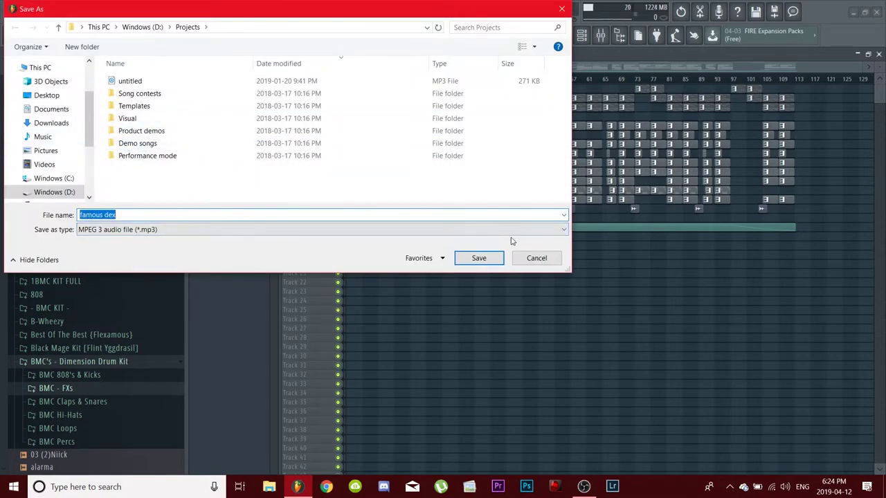
left_click(479, 259)
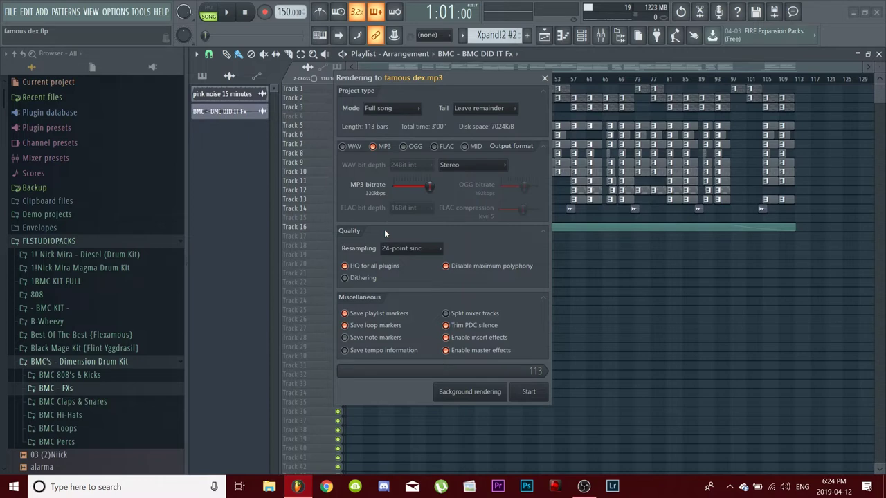
left_click(414, 252)
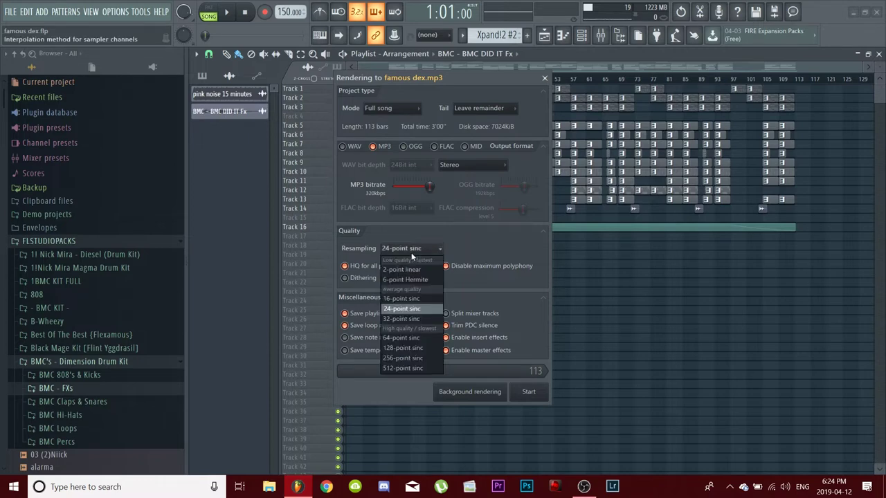
left_click(414, 300)
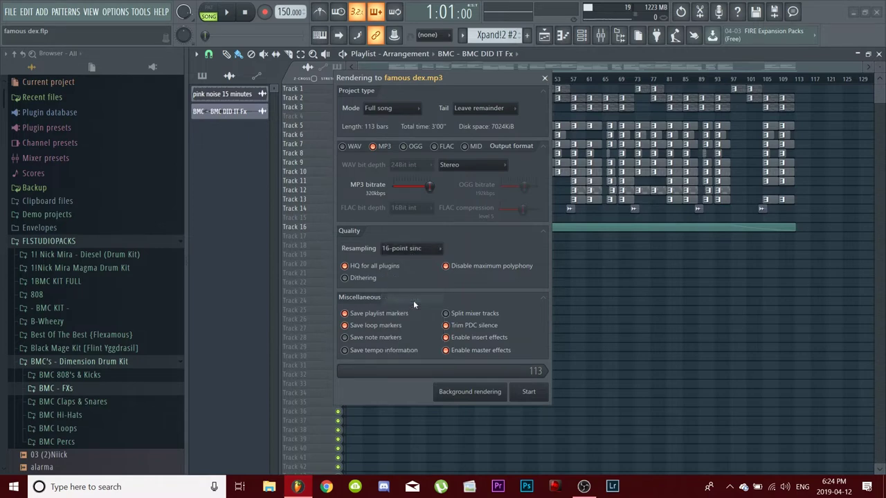
Step: Try Split mixer tracks on and off for the MP3 render and close the rendering settings without rendering
left_click(451, 319)
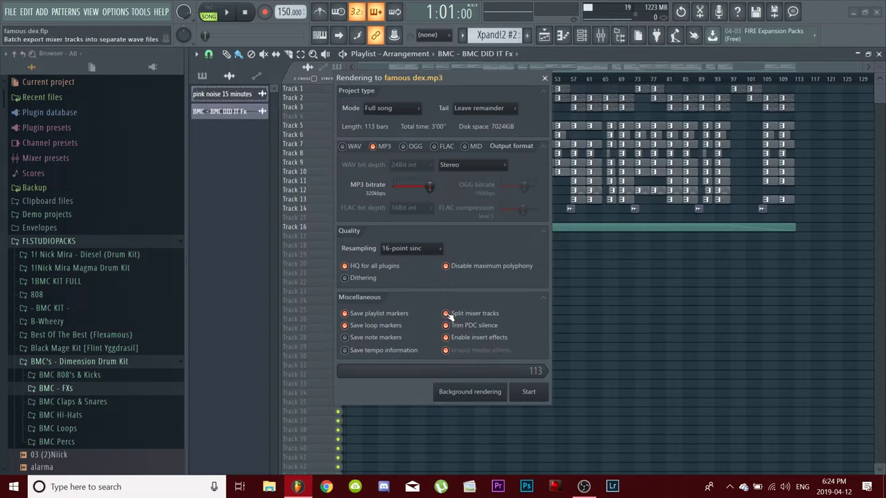
left_click(448, 314)
left_click(447, 314)
left_click(447, 316)
left_click(446, 315)
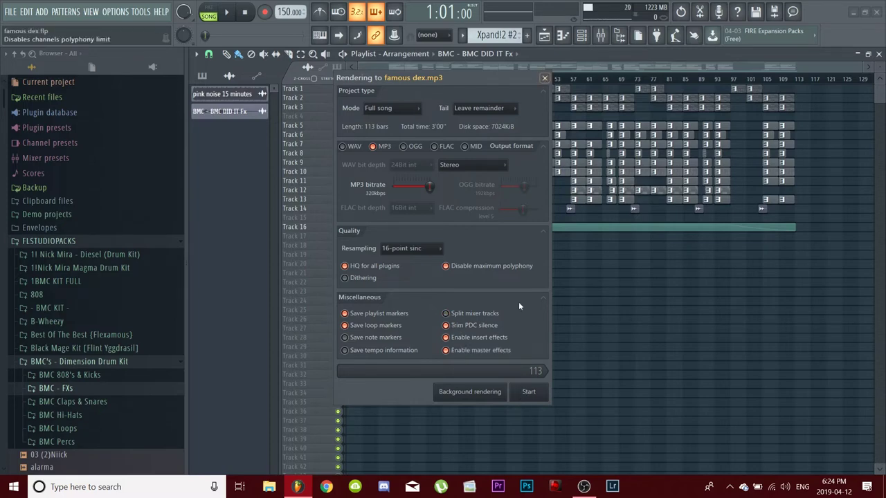
left_click(546, 78)
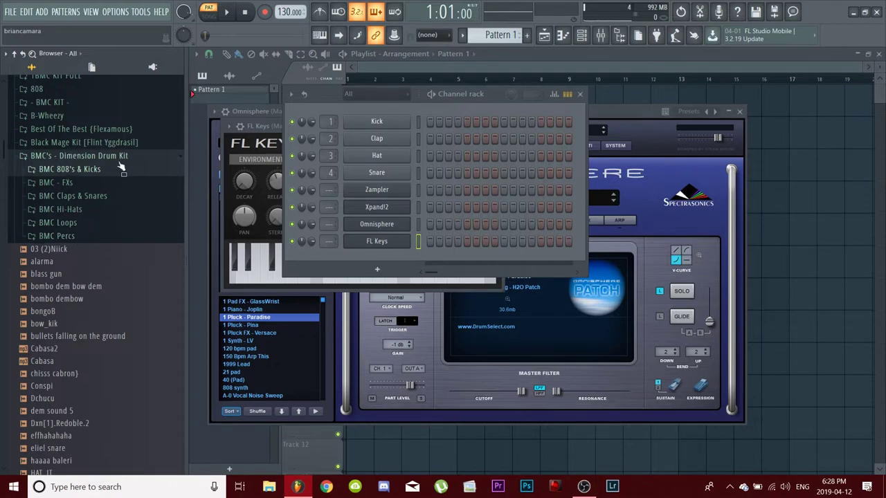
Step: Audition the BMC Claps & Snares samples and load BMC - Thin Clap onto the Snare channel
left_click(74, 196)
left_click(81, 222)
left_click(85, 247)
left_click(89, 259)
left_click(92, 272)
left_click(94, 284)
left_click(97, 308)
left_click(104, 322)
left_click_drag(115, 339, 396, 173)
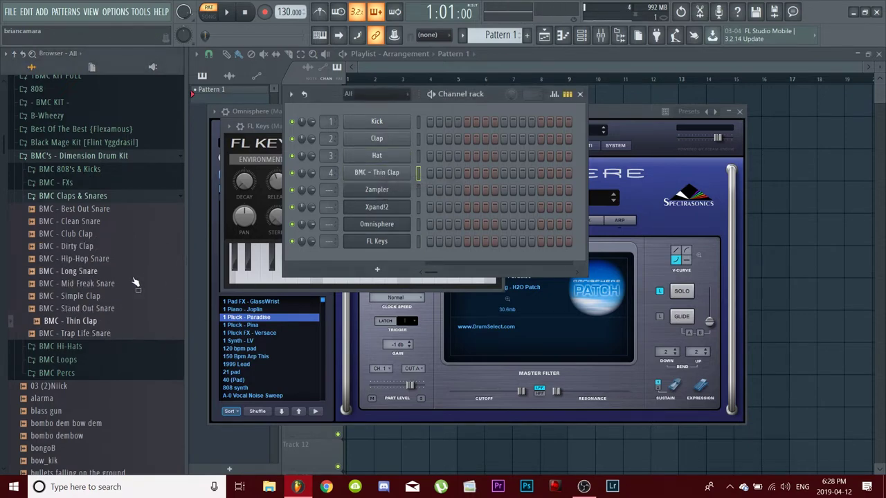
Step: Audition the BMC Hi-Hats samples, load BMC - Trap..Hat No Cap onto the Hat channel and collapse the folder
left_click(97, 346)
left_click(99, 374)
left_click(97, 384)
left_click(96, 397)
left_click(98, 409)
left_click(101, 421)
left_click(107, 434)
left_click_drag(107, 434, 387, 156)
left_click(97, 347)
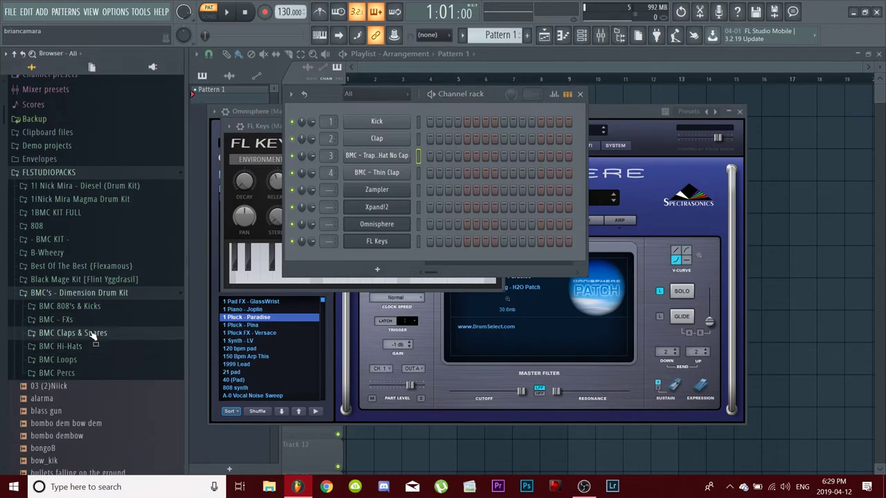
Step: Audition the percussion samples in the BMC Percs folder of BMC's - Dimension Drum Kit
left_click(96, 332)
left_click(101, 331)
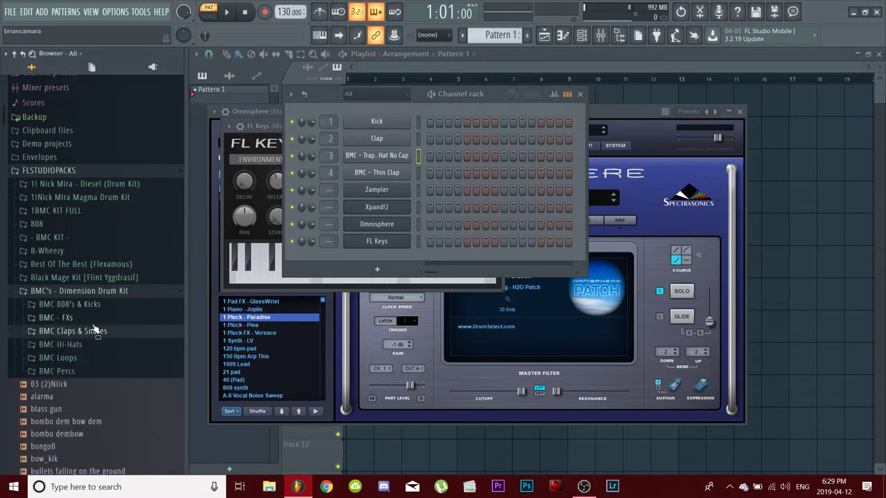
scroll(95, 326, "down", 2)
left_click(76, 296)
left_click(97, 338)
left_click(99, 349)
left_click(99, 360)
left_click(101, 372)
left_click(102, 384)
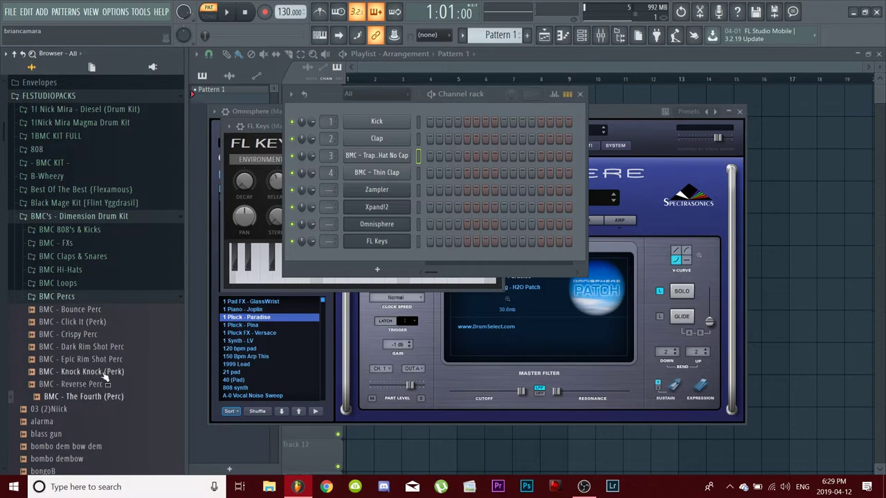
Step: Collapse BMC's - Dimension Drum Kit and expand the Best Of The Best {Flexamous} kit to view its sample folders
scroll(100, 374, "down", 10)
scroll(84, 244, "up", 10)
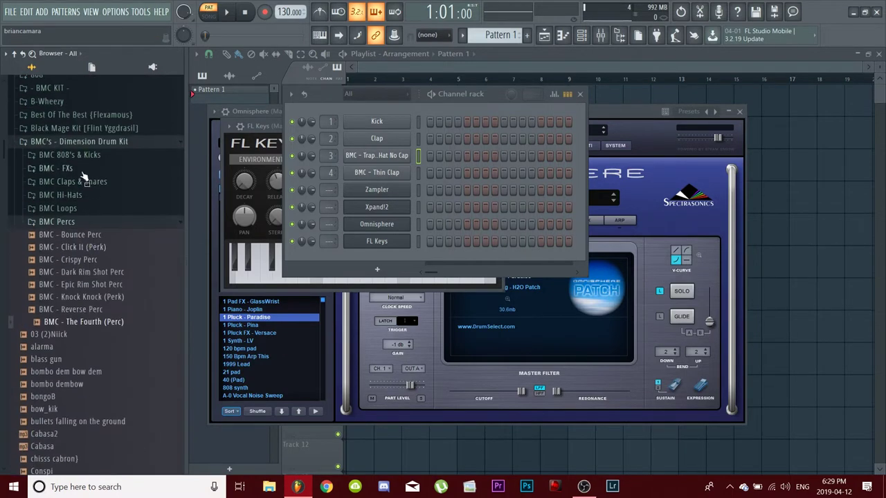
left_click(81, 142)
scroll(128, 277, "up", 5)
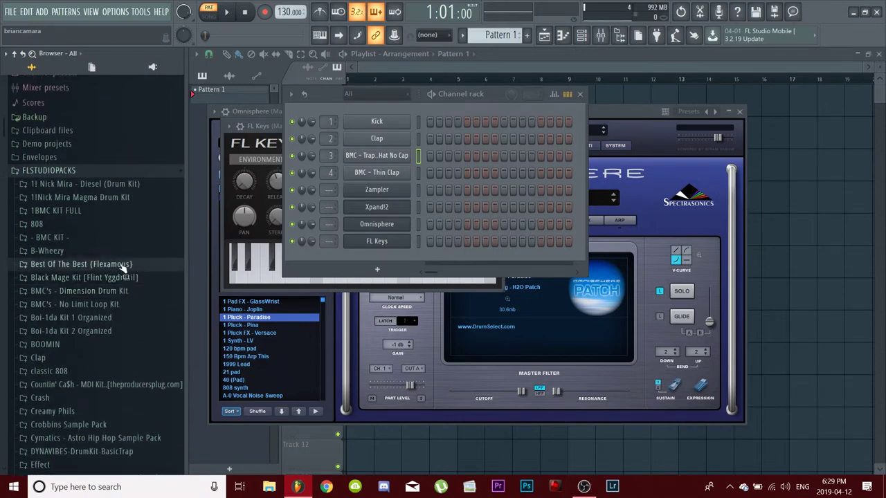
left_click(83, 264)
scroll(86, 246, "up", 2)
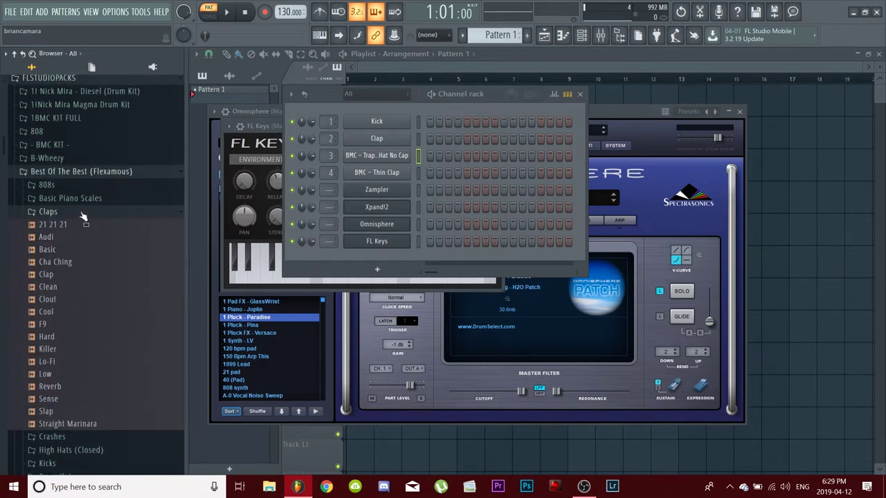
Step: Audition the samples in the kit's 808s folder, load Classic Zay onto the Clap channel and collapse the folder
left_click(80, 211)
left_click(71, 186)
left_click(79, 312)
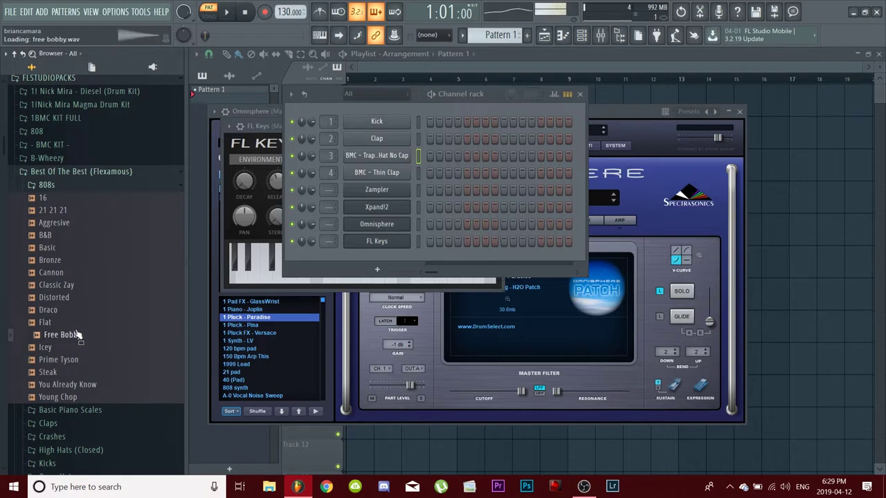
left_click(75, 324)
left_click(69, 284)
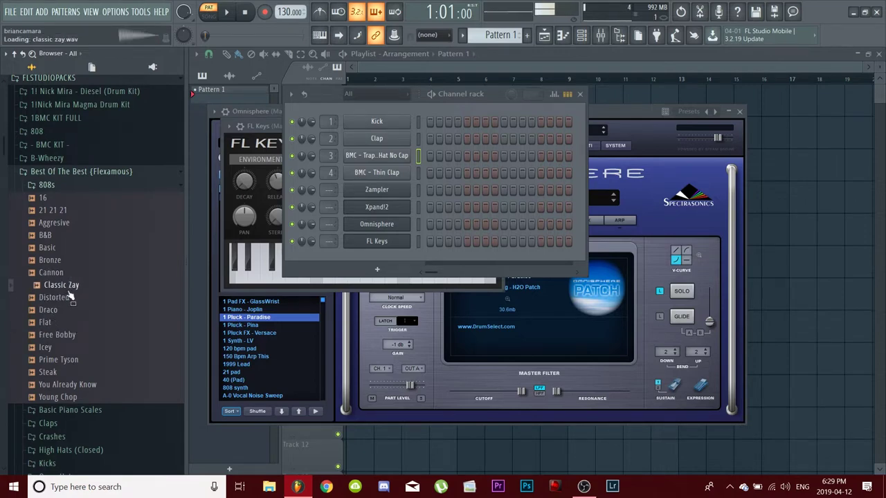
left_click(62, 323)
left_click_drag(60, 285, 384, 142)
left_click(79, 191)
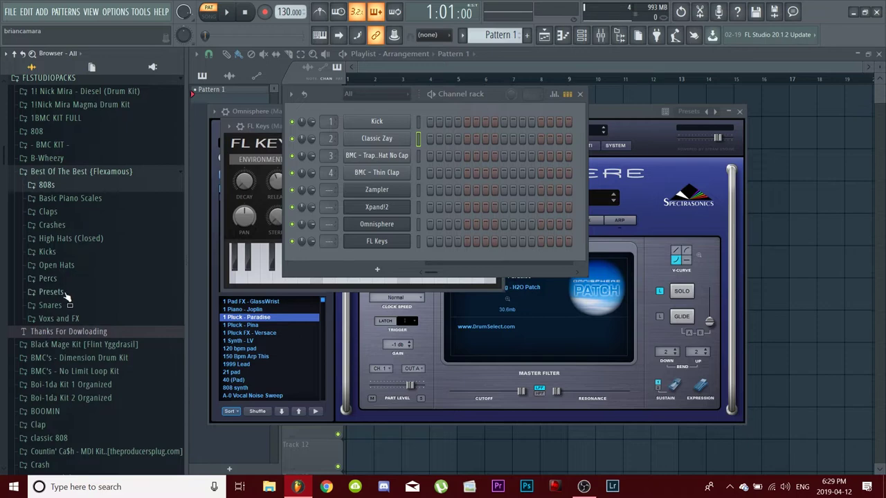
Step: Audition the samples in the kit's Kicks folder and load Sweet Chin Music onto the Kick channel
left_click(59, 254)
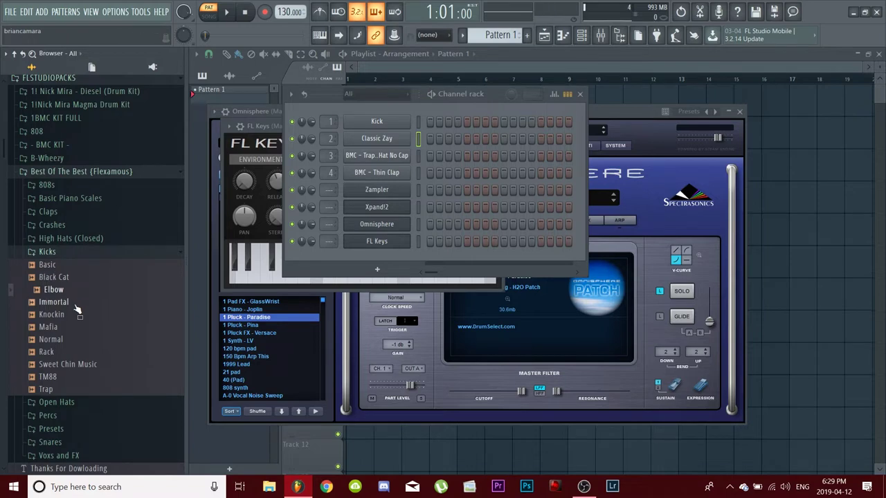
left_click(75, 328)
left_click(72, 340)
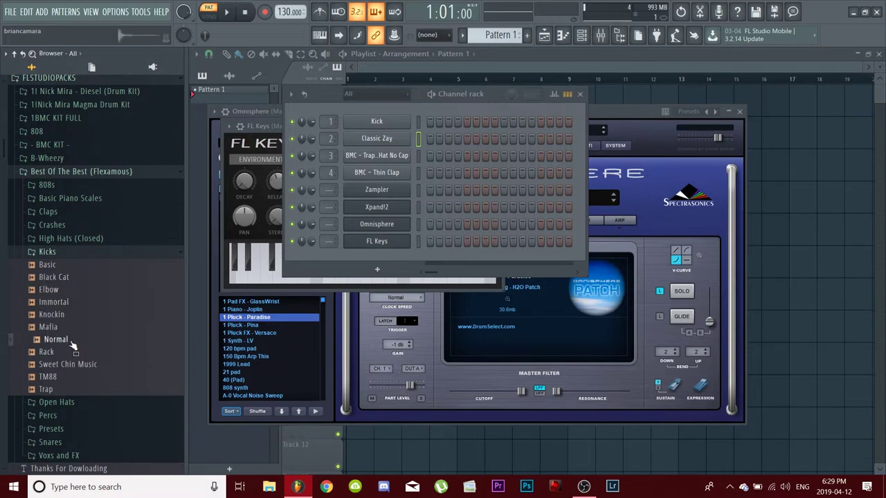
left_click(70, 354)
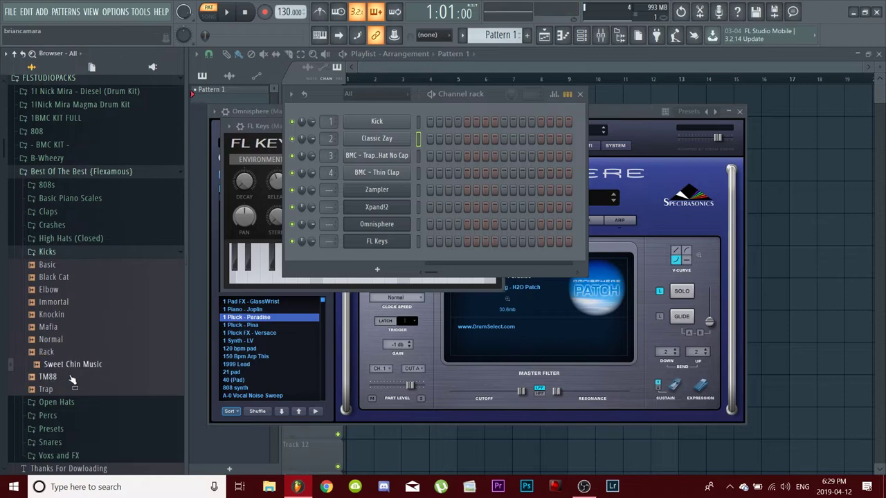
left_click(70, 375)
left_click(71, 392)
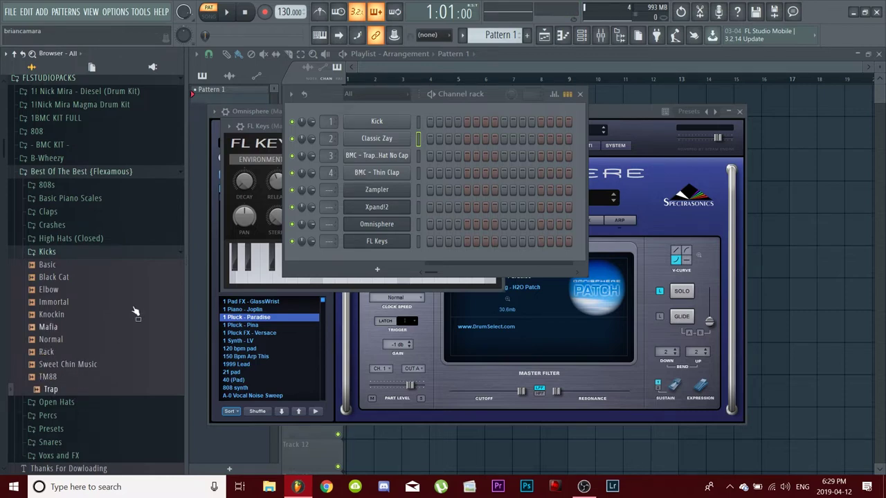
left_click_drag(89, 366, 378, 126)
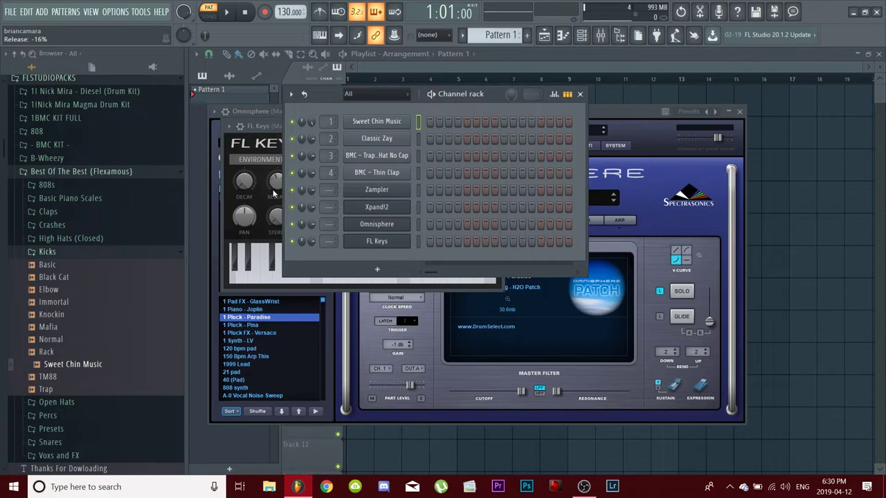
Step: Open FL Keys with its channel settings shown beside the channel rack and try adjusting its channel volume
left_click(378, 245)
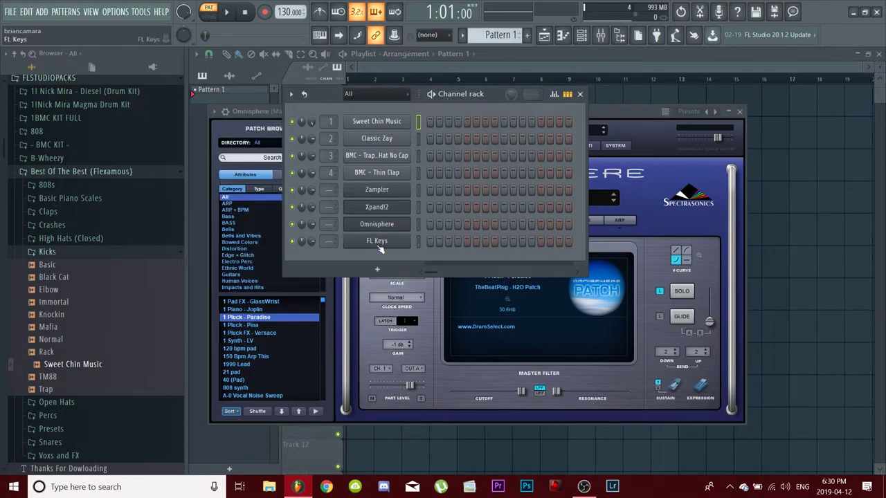
left_click(379, 244)
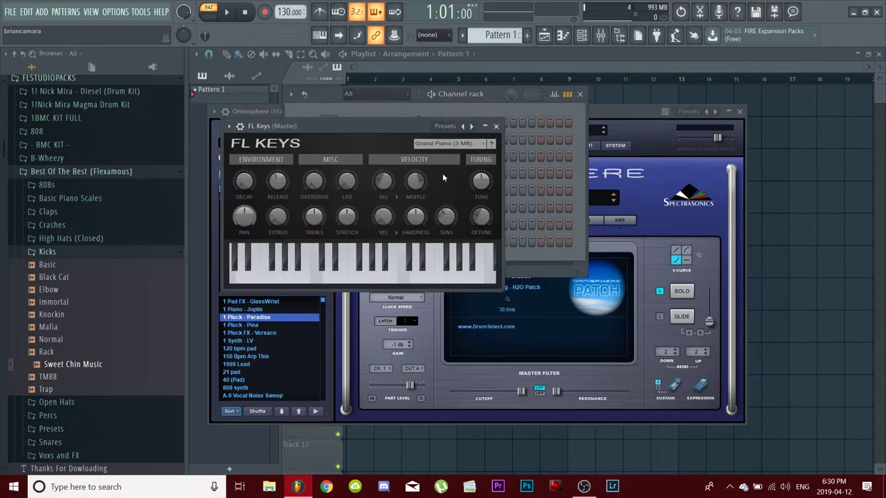
left_click(240, 127)
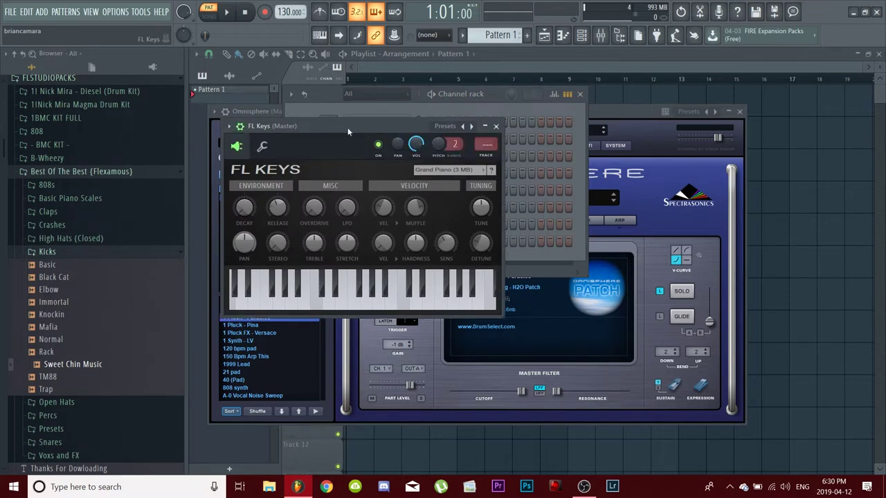
left_click_drag(347, 128, 379, 158)
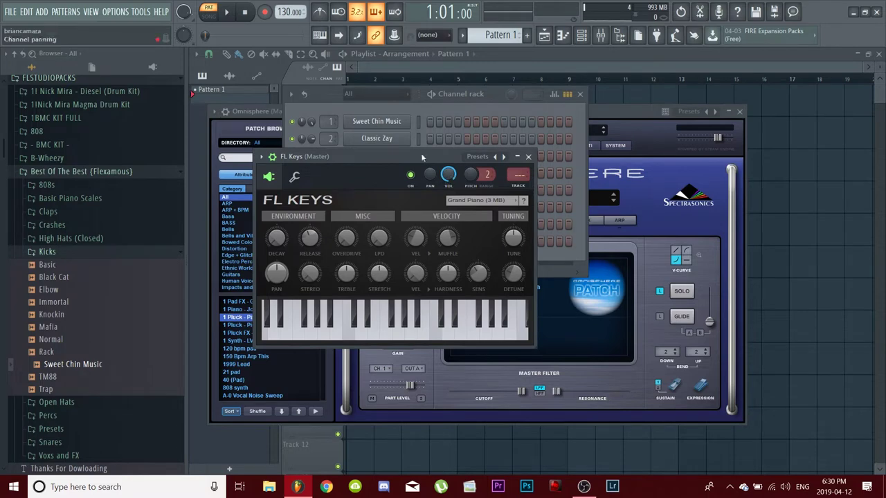
left_click_drag(419, 154, 594, 141)
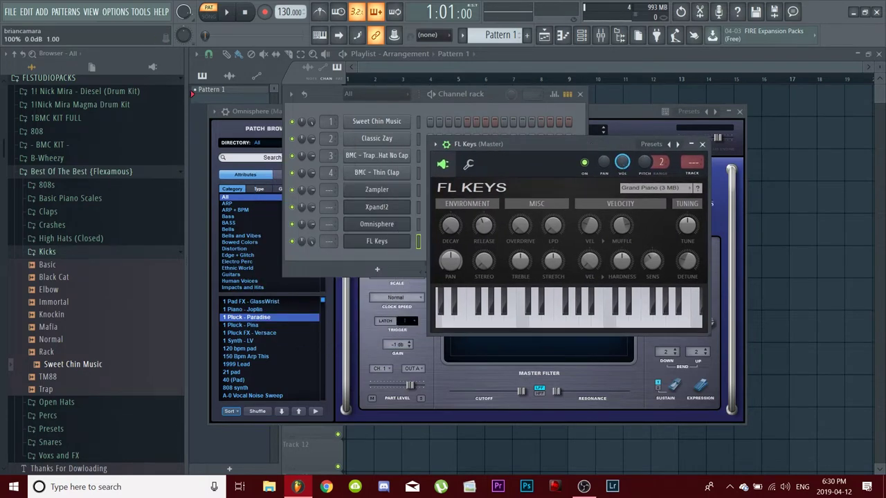
left_click(313, 240)
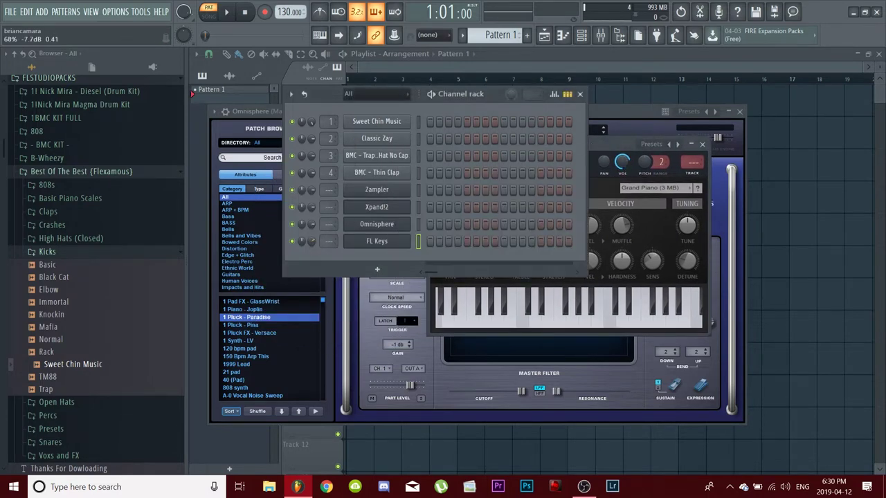
left_click_drag(312, 241, 312, 220)
Step: Adjust Xpand!2's master level in its plugin window, close it and raise the Xpand!2 volume in the channel rack
left_click(386, 209)
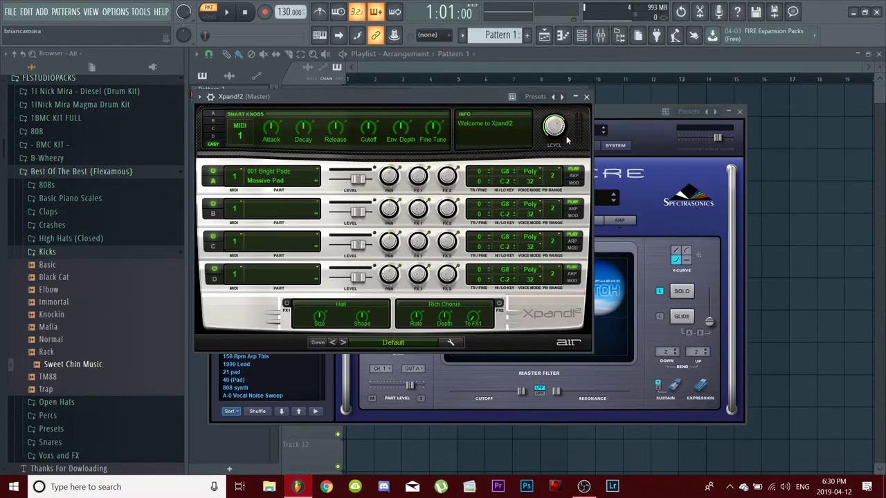
left_click_drag(558, 129, 551, 77)
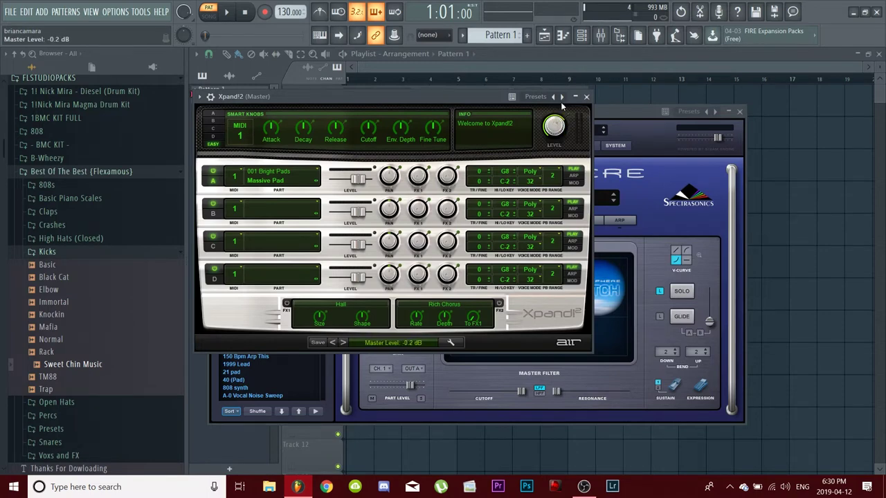
left_click(586, 96)
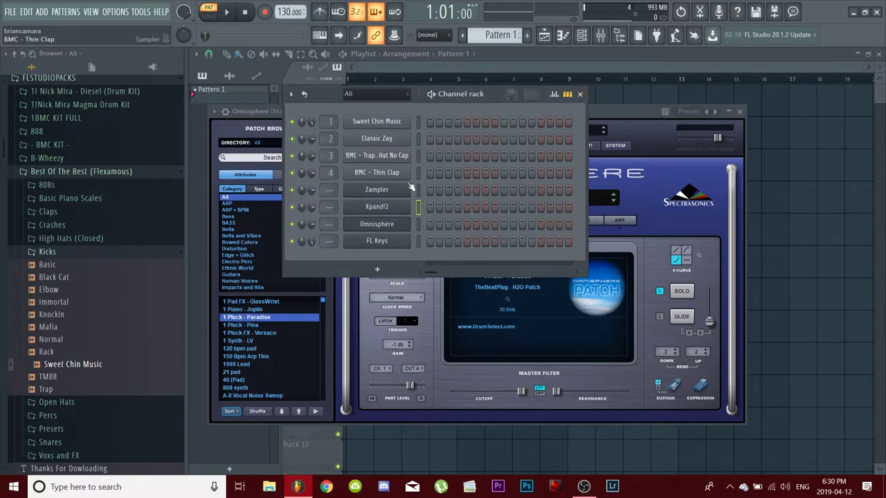
left_click_drag(311, 207, 312, 173)
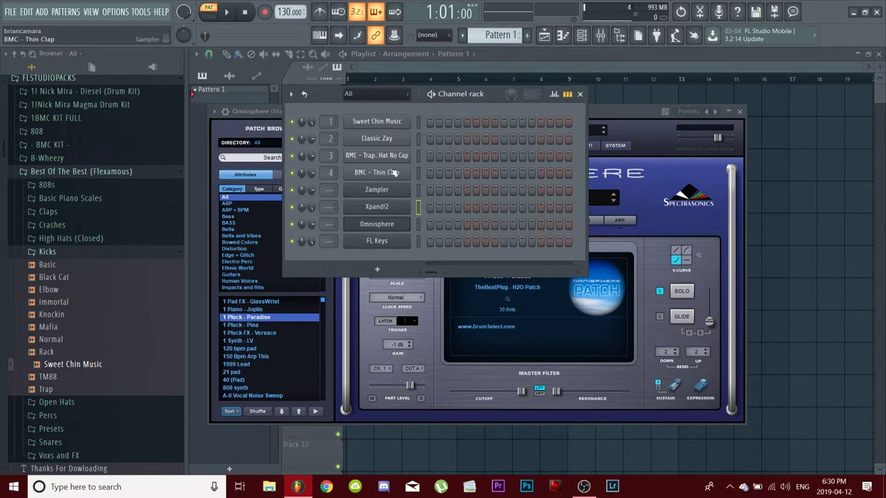
Step: Open the mixer to view its insert tracks and close it again
left_click(602, 36)
left_click_drag(576, 192, 5, 183)
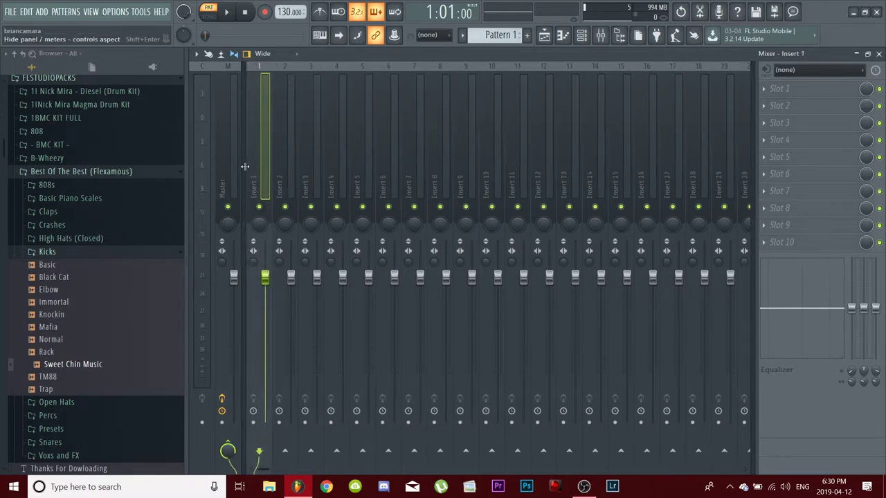
left_click(878, 54)
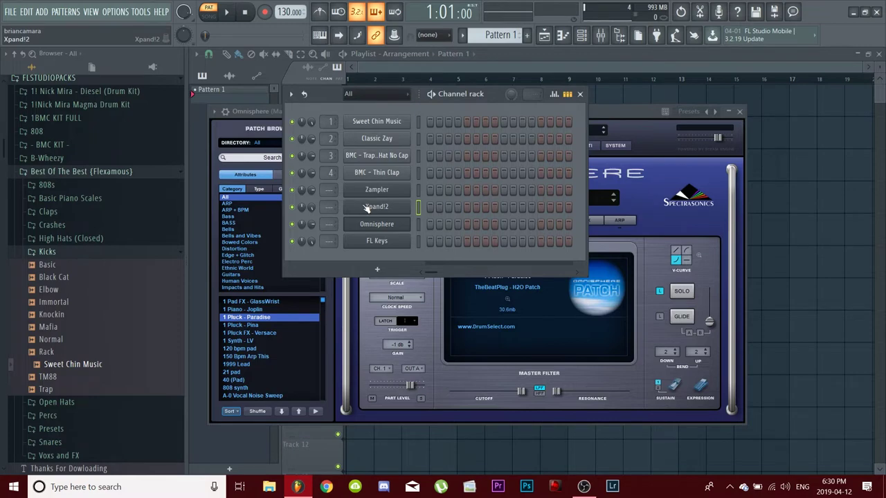
Step: Reset the channel rack volumes of Xpand!2 and FL Keys to their defaults
right_click(313, 210)
left_click(313, 233)
right_click(312, 242)
left_click(317, 247)
Step: Adjust the Sweet Chin Music channel's volume slightly, and open and close its channel settings
left_click_drag(311, 122, 312, 126)
left_click(395, 122)
left_click(542, 138)
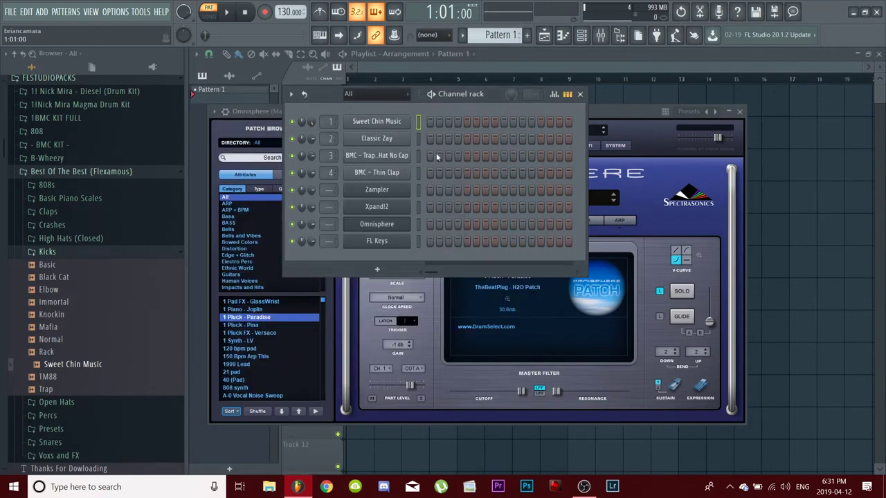
Step: Collapse the Kicks folder and audition the percussion samples in the kit's Percs folder, including Bongo, Congo and Cowbell
left_click(73, 251)
left_click(83, 278)
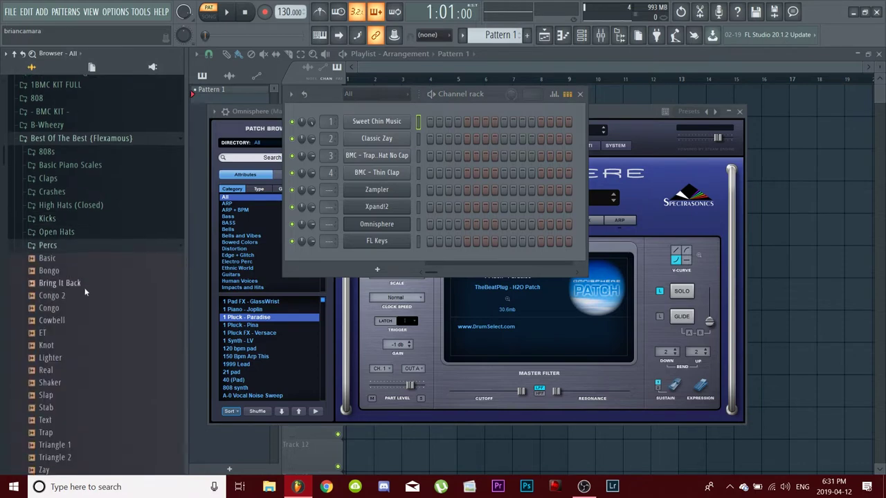
left_click(82, 258)
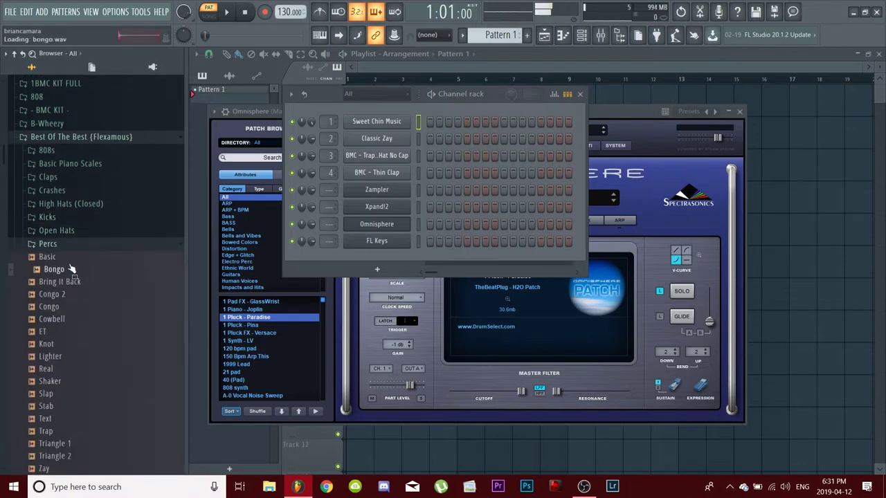
left_click(73, 283)
left_click(74, 296)
left_click(75, 306)
left_click(68, 271)
left_click(66, 294)
left_click(65, 306)
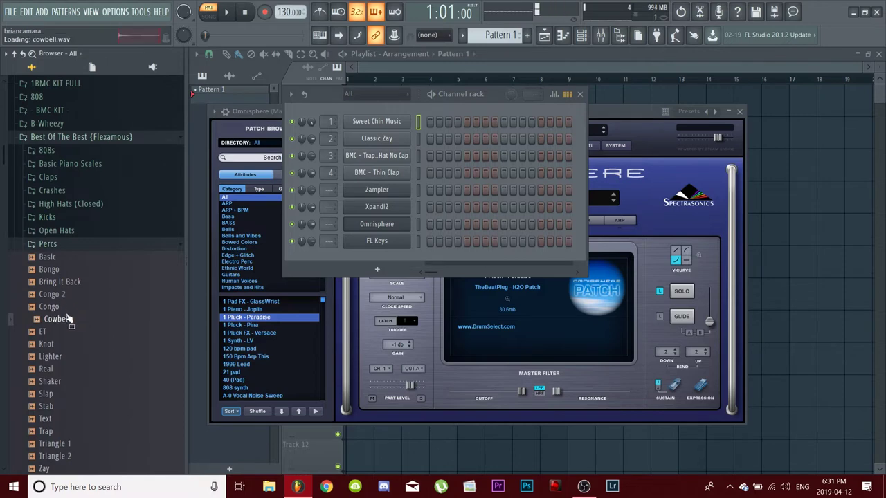
Step: Add the Cowbell, Basic and Triangle 2 percussion samples as new channels at the start of the channel rack
left_click_drag(62, 319, 366, 108)
left_click_drag(52, 257, 380, 119)
scroll(76, 305, "down", 4)
left_click(69, 307)
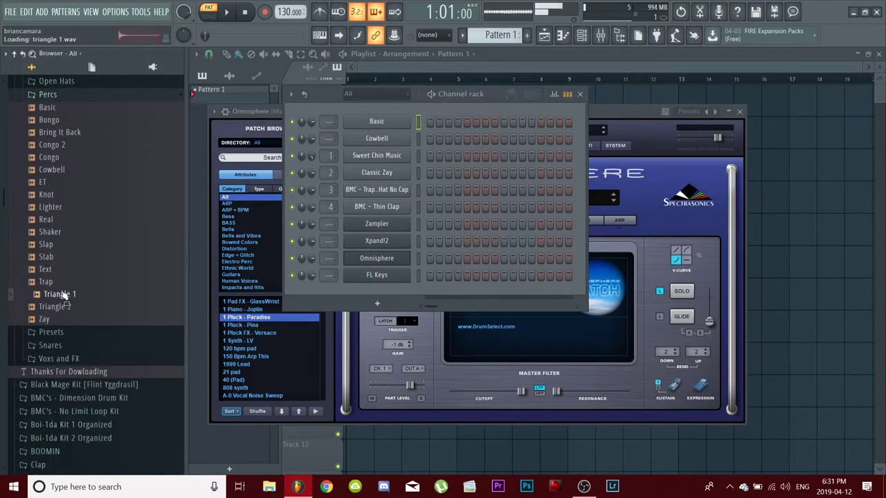
left_click_drag(70, 307, 388, 121)
Step: Select all channels in the channel rack, from Triangle 2 to FL Keys
right_click(402, 290)
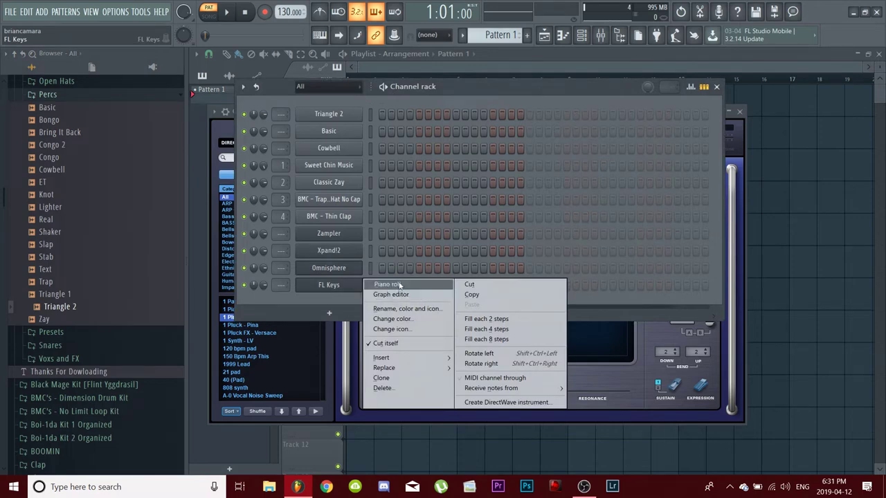
left_click(320, 302)
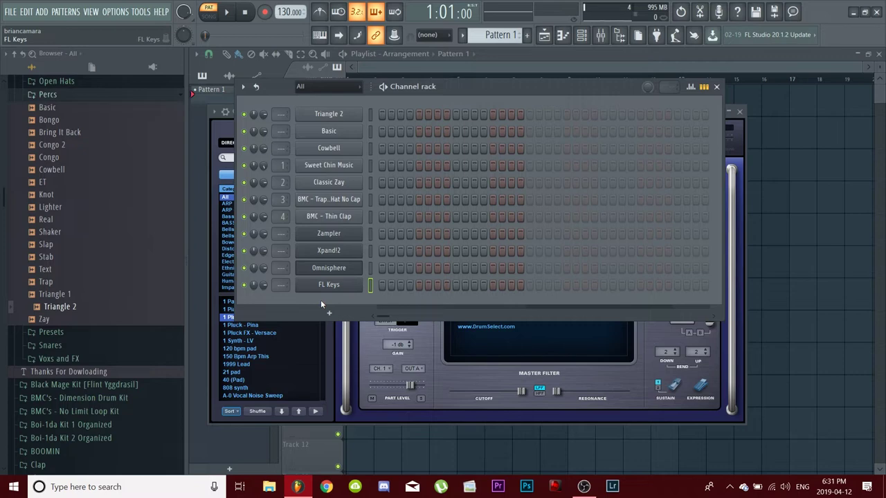
left_click(370, 118)
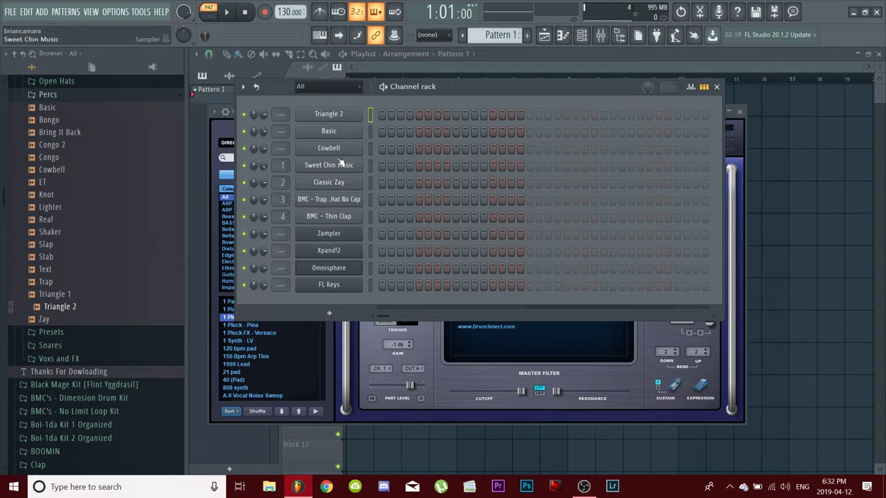
left_click(372, 287)
key("ctrl+a")
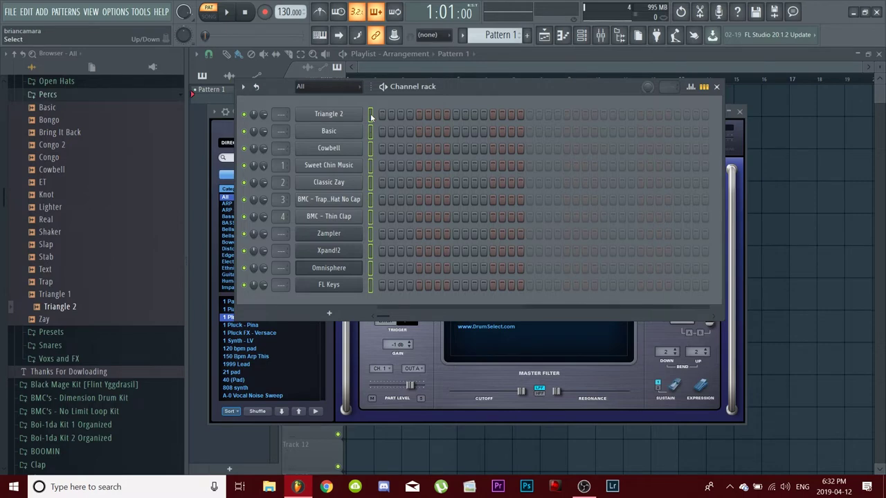
Step: Route all selected channels to separate mixer tracks starting from Insert 1, and select the Cowbell track
left_click(601, 36)
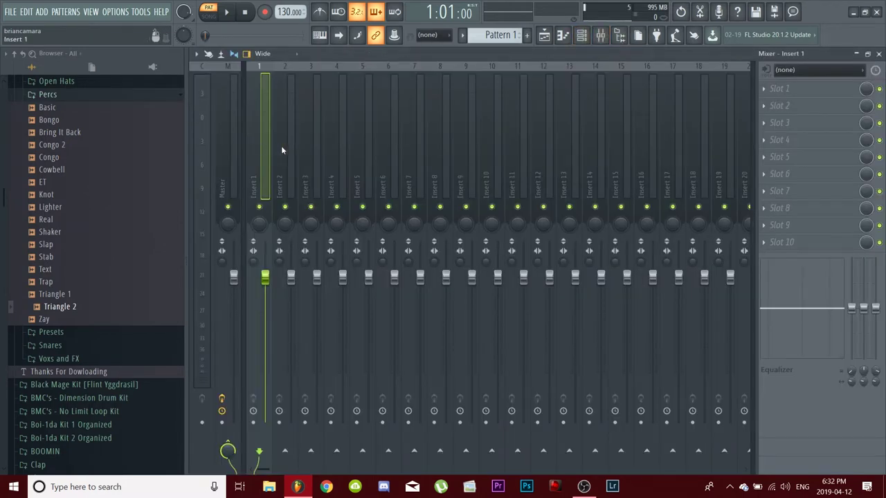
left_click(549, 173)
left_click(285, 181)
left_click(262, 161)
right_click(263, 161)
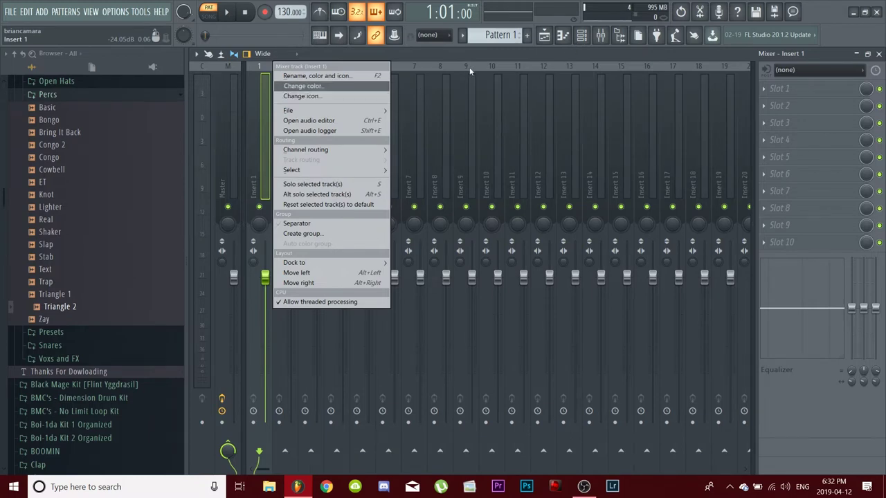
left_click(487, 57)
right_click(257, 177)
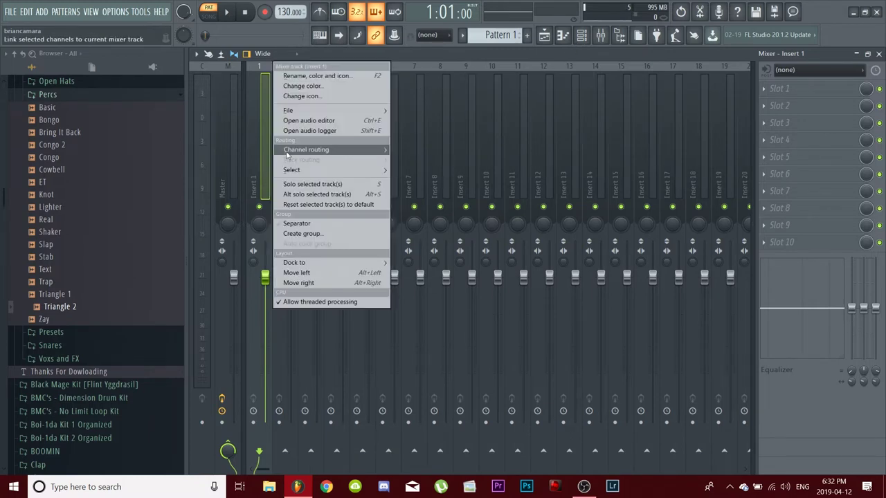
mouse_move(290, 150)
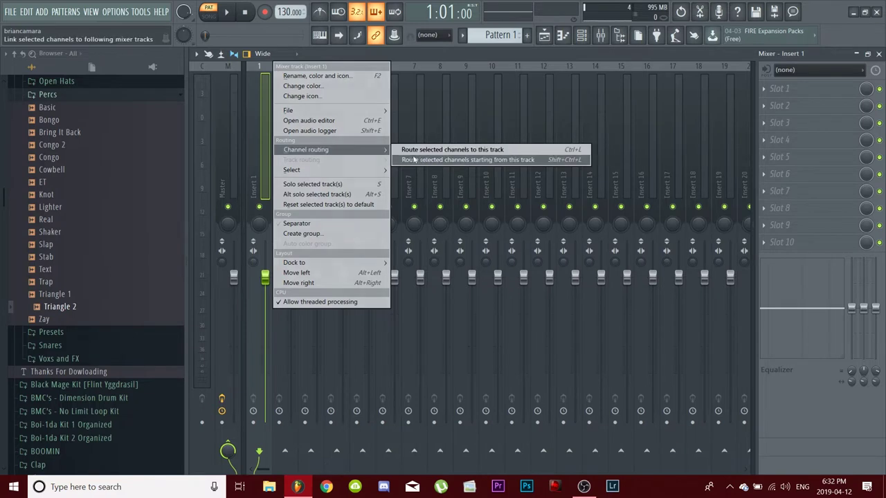
left_click(523, 162)
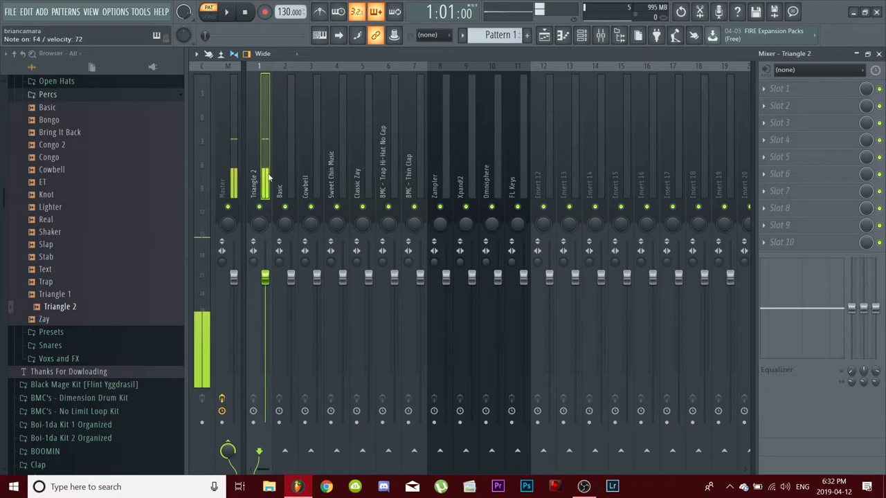
left_click(311, 180)
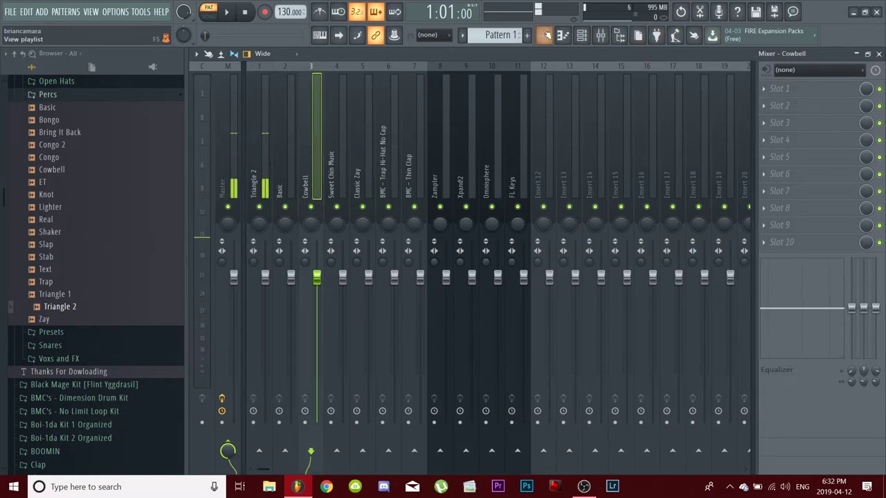
Step: Show the channel rack and select individual channels to audition them, including FL Keys, Omnisphere, Classic Zay, Sweet Chin Music and the BMC hi-hat
left_click(545, 36)
left_click(582, 37)
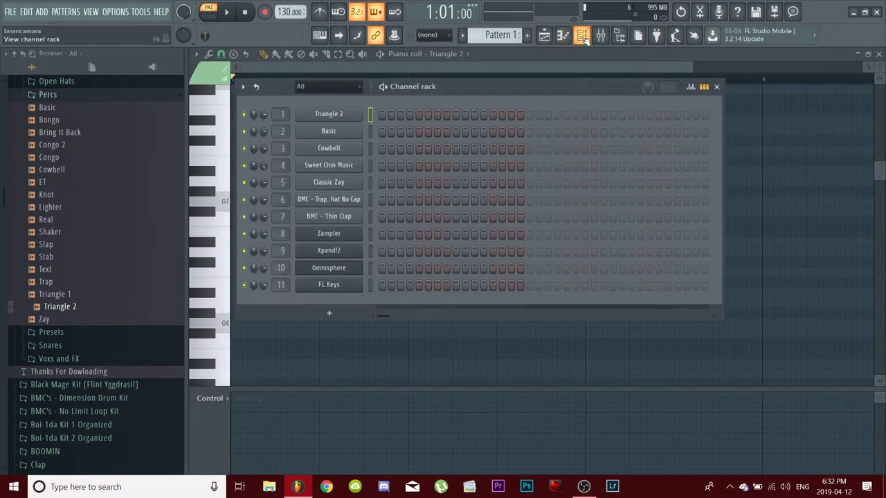
left_click(371, 285)
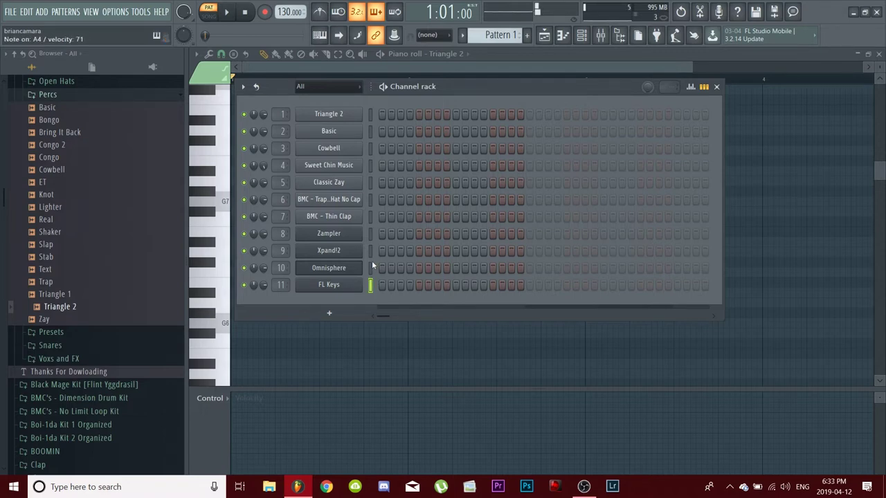
left_click(371, 267)
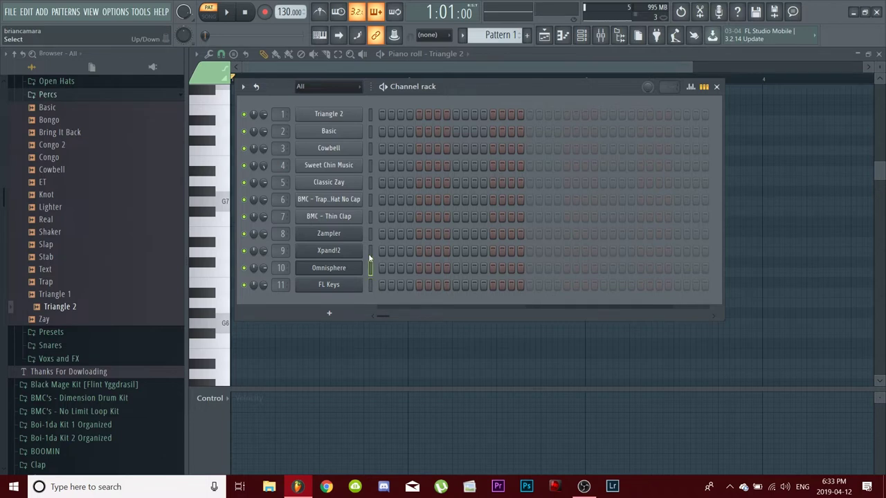
left_click(371, 216)
left_click(371, 182)
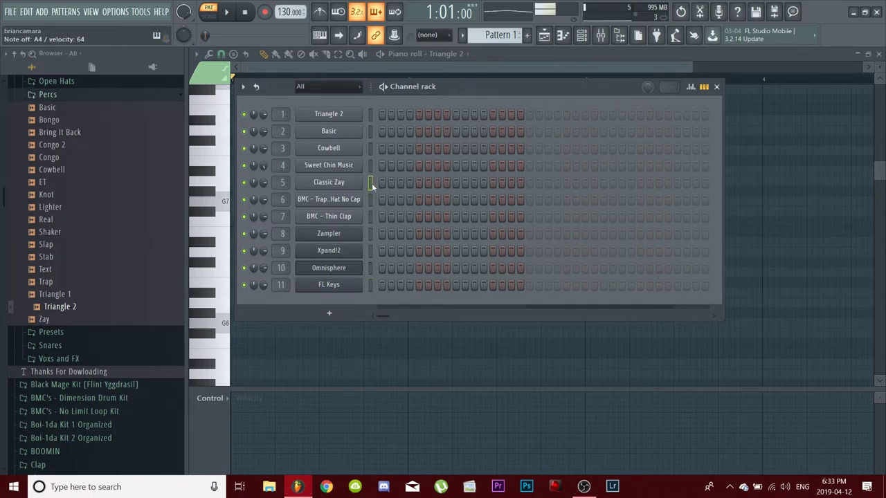
left_click(371, 171)
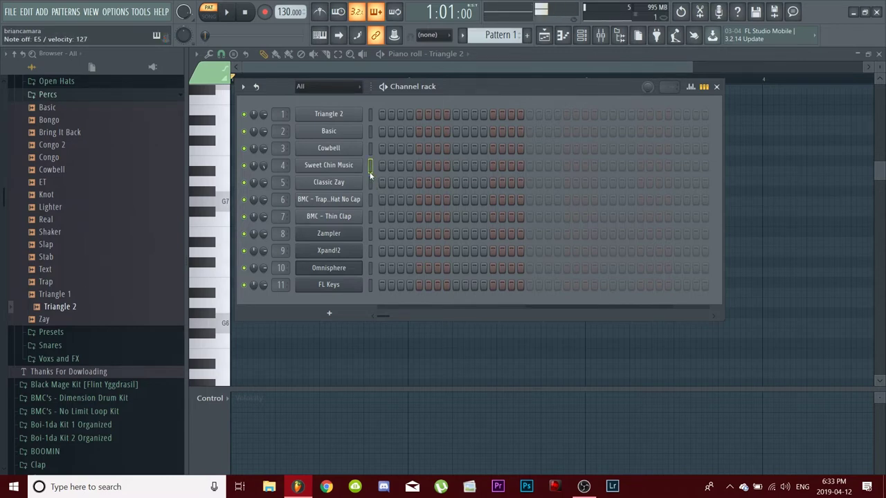
left_click(372, 200)
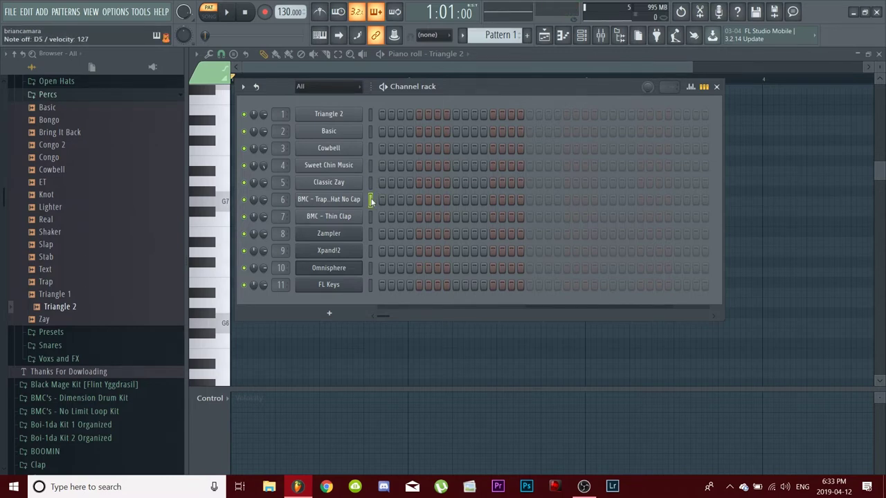
left_click(371, 216)
Step: Open the FL Keys channel in the piano roll
left_click(372, 283)
right_click(358, 284)
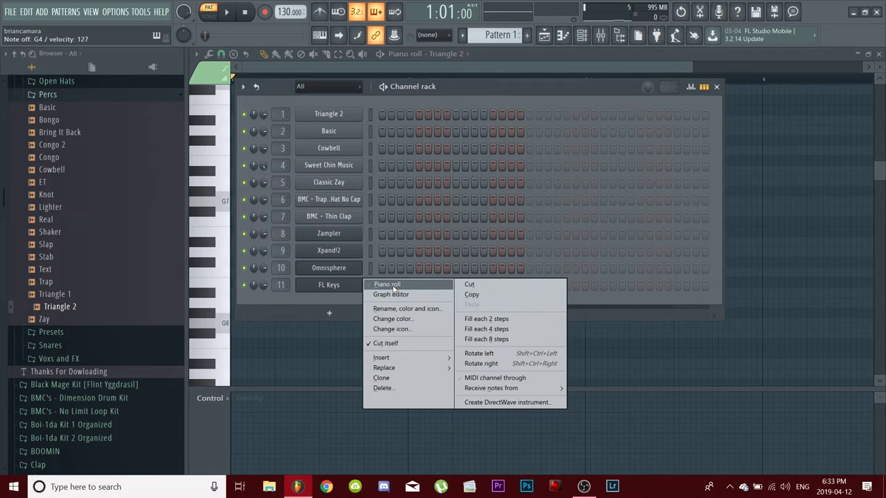
left_click(392, 285)
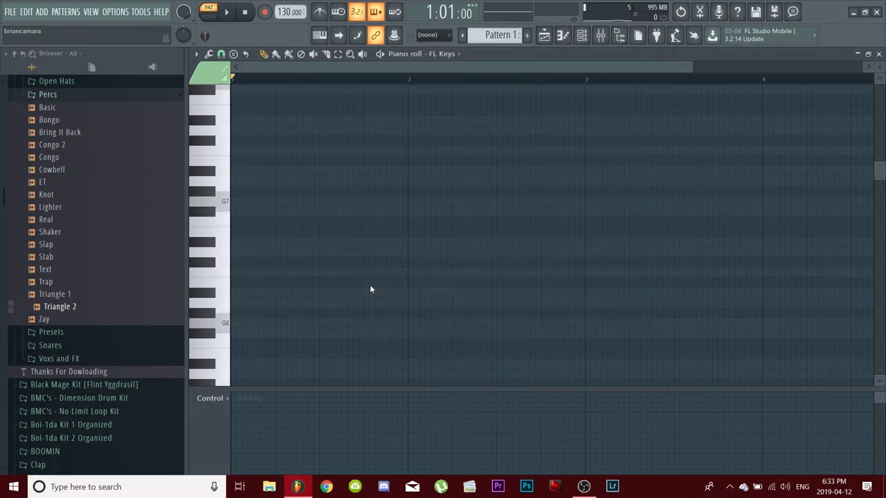
Step: Set the root note of the piano roll's scale highlighting to F
left_click(197, 54)
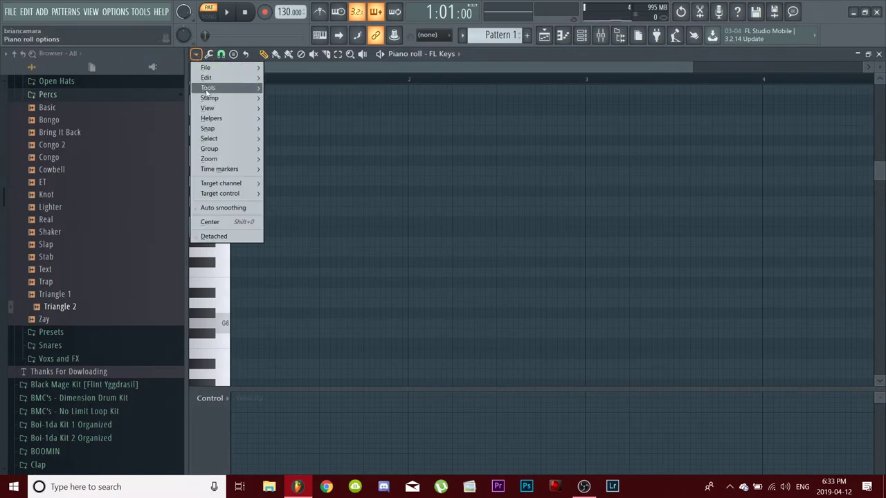
mouse_move(219, 119)
mouse_move(358, 130)
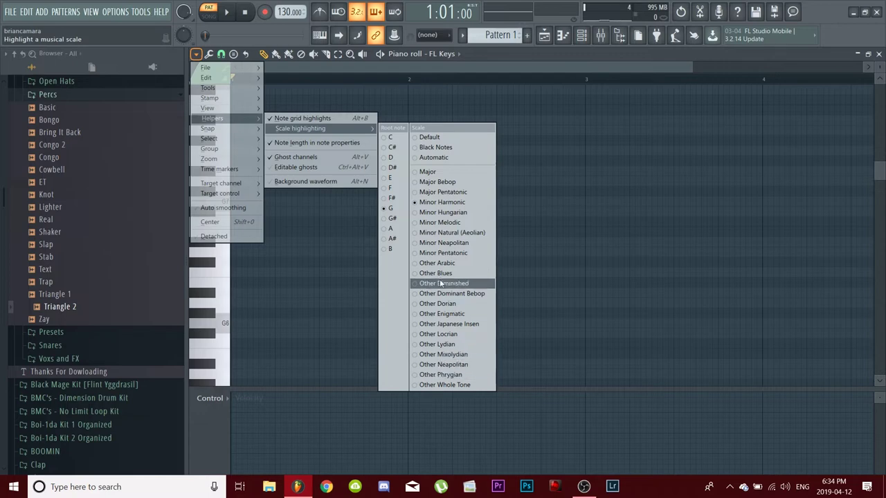
left_click(396, 189)
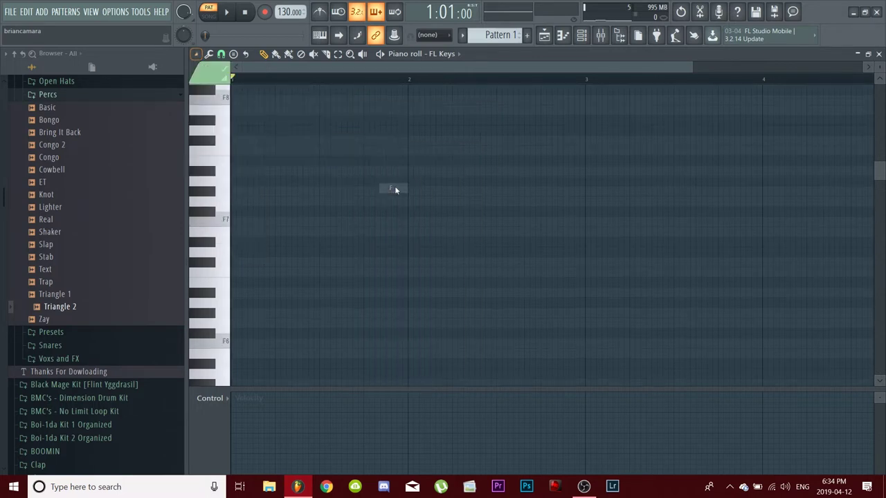
Step: Draw a one-bar F7 note at bar 1 and replace it with a one-bar F6 note
left_click(242, 221)
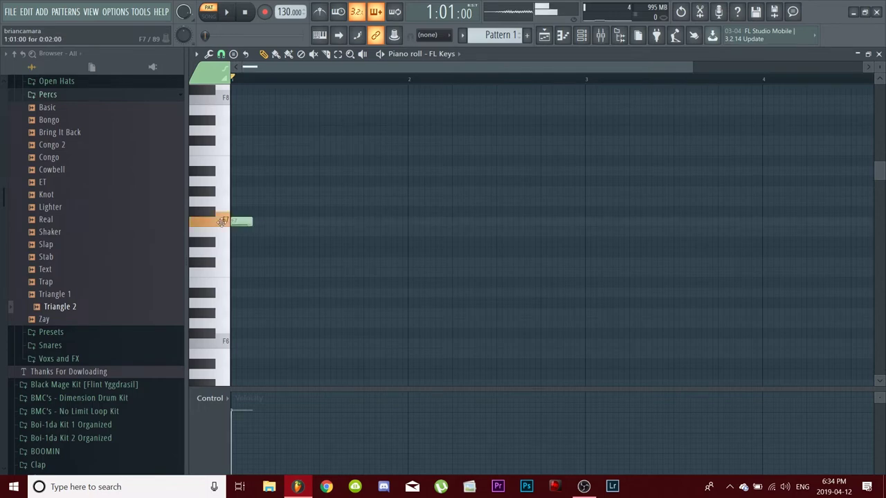
left_click_drag(251, 222, 408, 242)
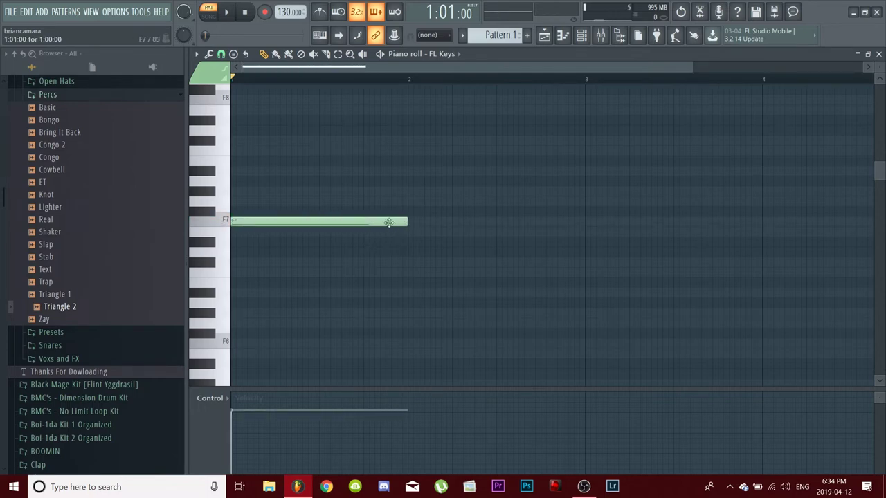
right_click(259, 221)
scroll(264, 238, "down", 2)
left_click(250, 281)
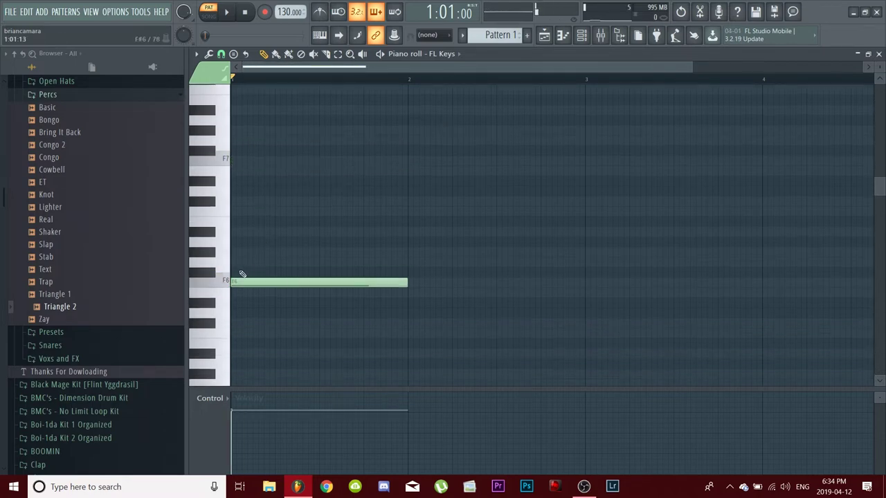
Step: Stack one-bar notes G6, G#6, A#6, C7, C#7 and E7 above F6 at bar 1, removing the extra F7
left_click(255, 262)
left_click(240, 252)
left_click(235, 231)
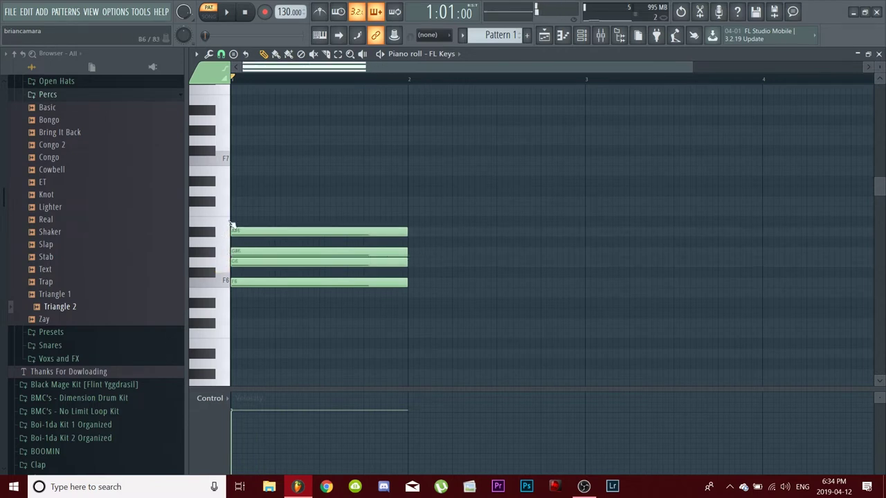
left_click(247, 210)
left_click(239, 200)
left_click(239, 170)
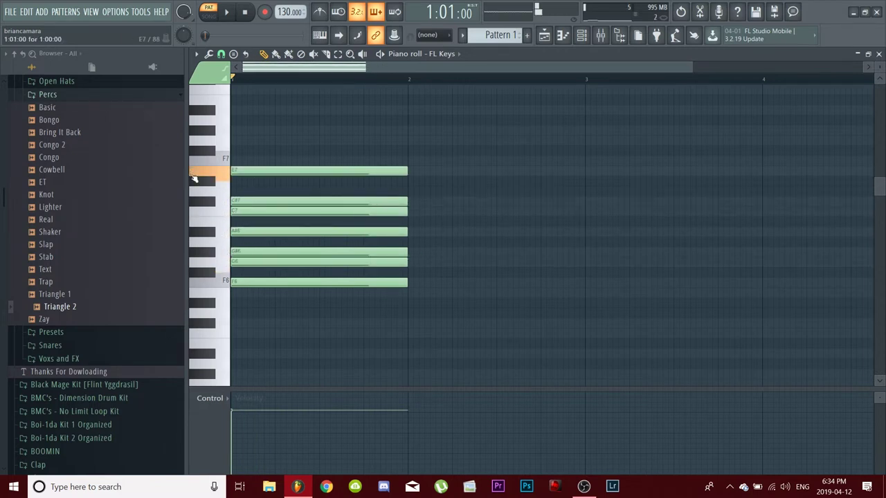
left_click(235, 160)
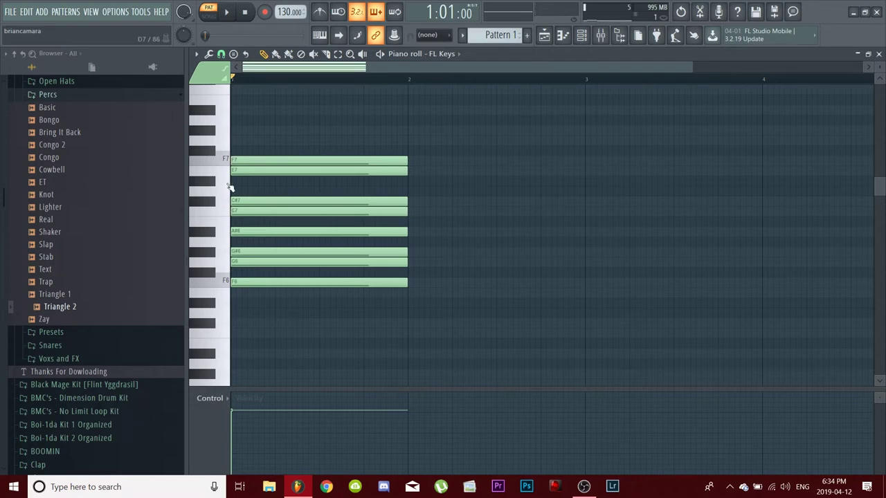
right_click(250, 160)
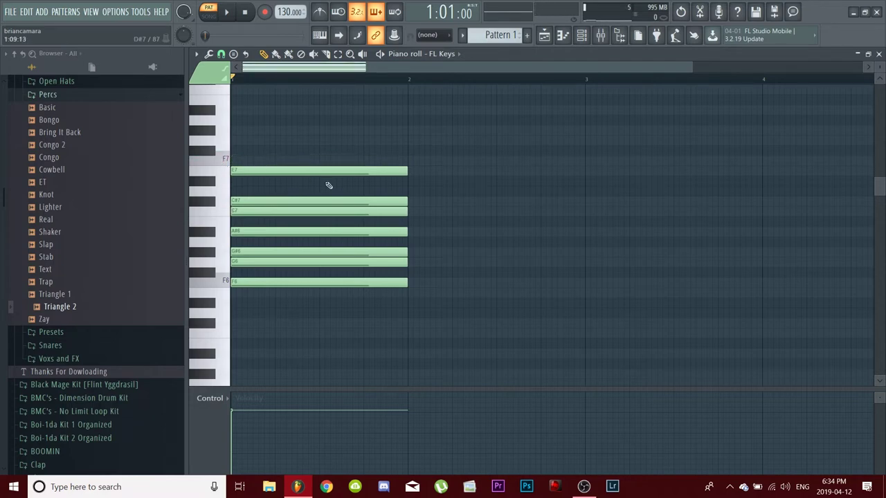
Step: Select the stacked scale notes and copy them into lower and higher octaves within bar 1
scroll(443, 326, "down", 3)
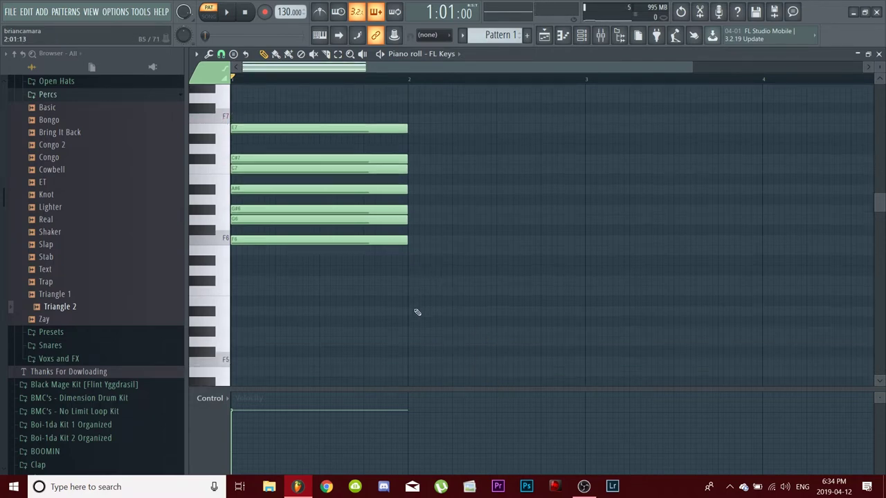
left_click_drag(416, 311, 271, 108)
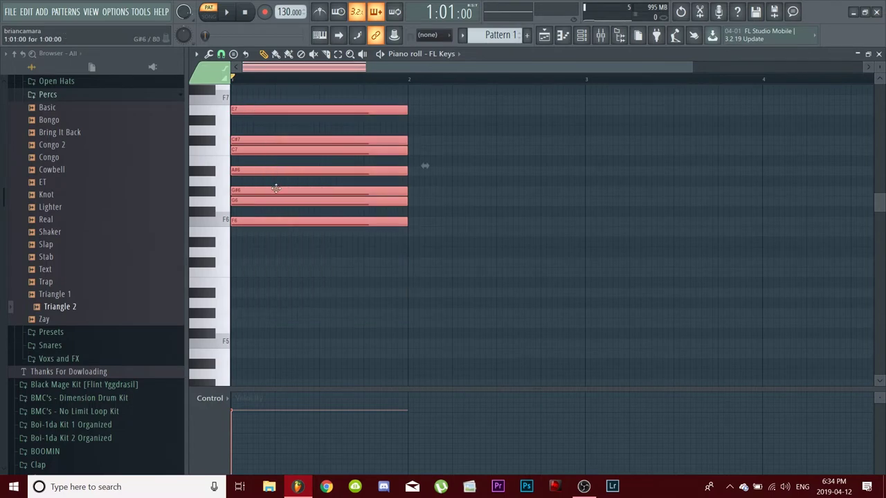
mouse_move(275, 188)
left_mouse_down()
mouse_move(450, 259)
mouse_move(340, 293)
mouse_move(270, 287)
mouse_move(256, 309)
left_mouse_up()
mouse_move(485, 367)
left_mouse_down()
mouse_move(233, 129)
mouse_move(233, 103)
left_mouse_up()
left_click_drag(322, 203, 284, 163)
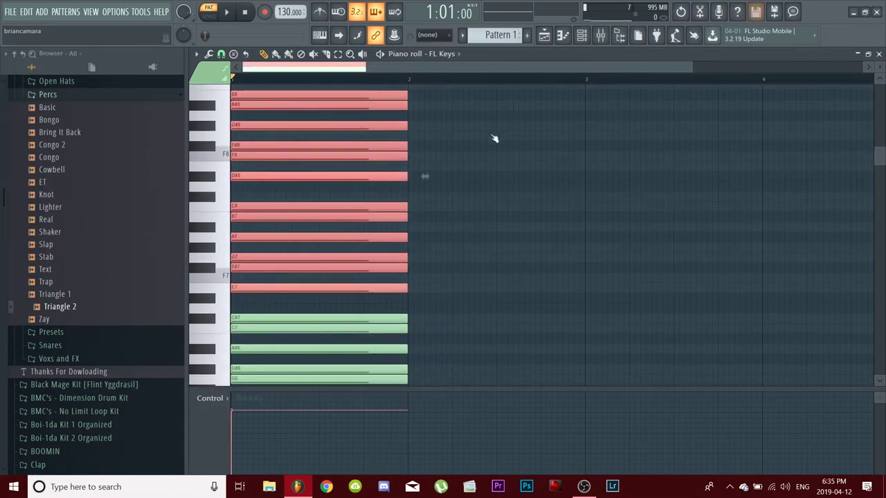
Step: Select all notes, stretch them to a length of 3:06:00 and delete them
key("ctrl+a")
left_click_drag(409, 178, 826, 205)
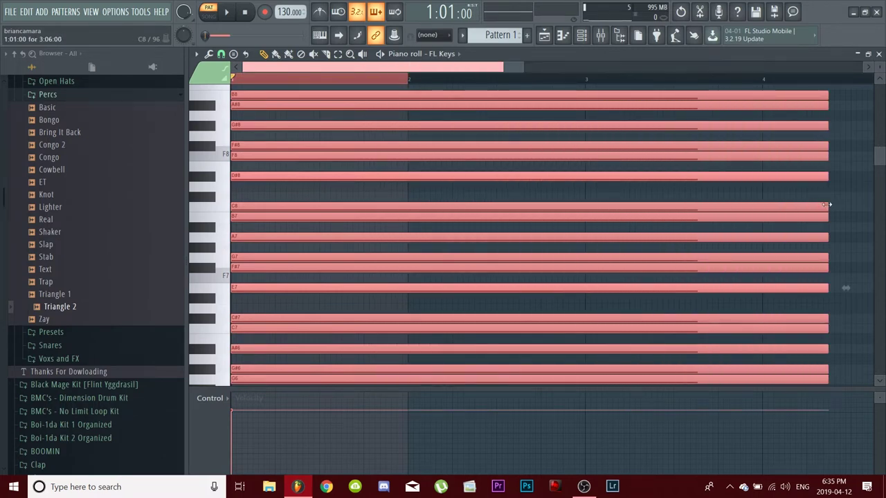
key("Delete")
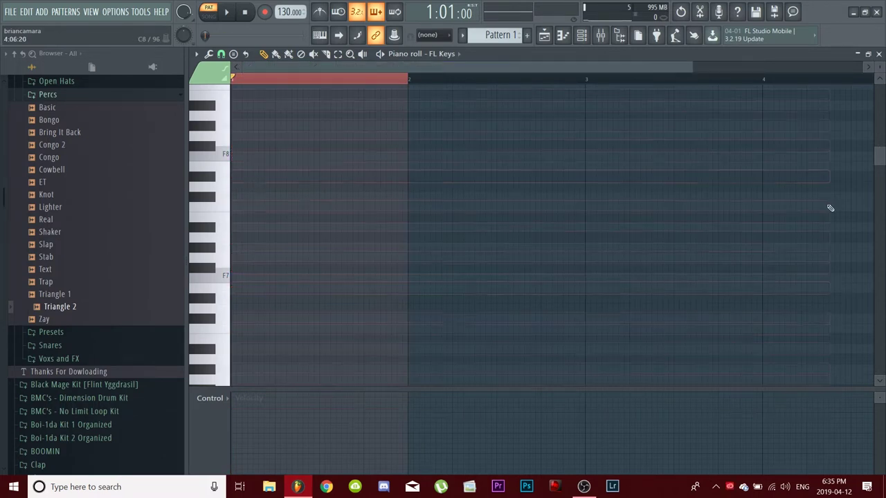
Step: Place a single F5 note one bar long at the start of bar 1
left_click(283, 279)
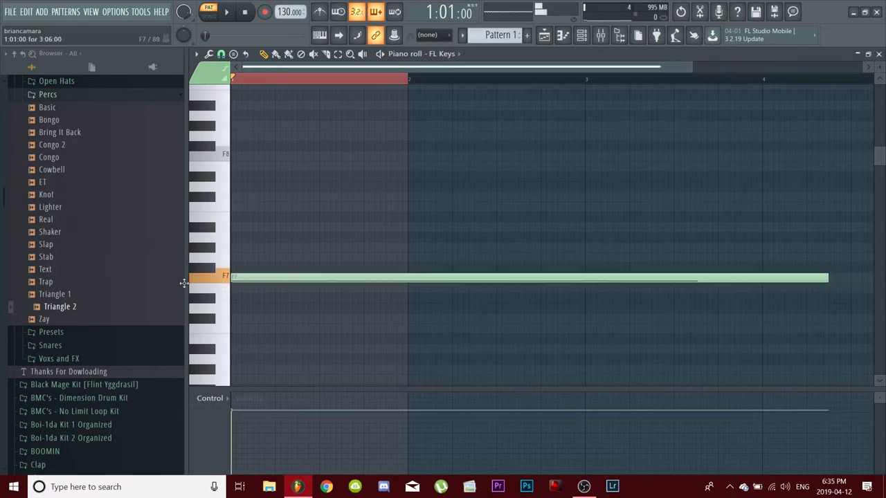
left_click_drag(827, 278, 362, 274)
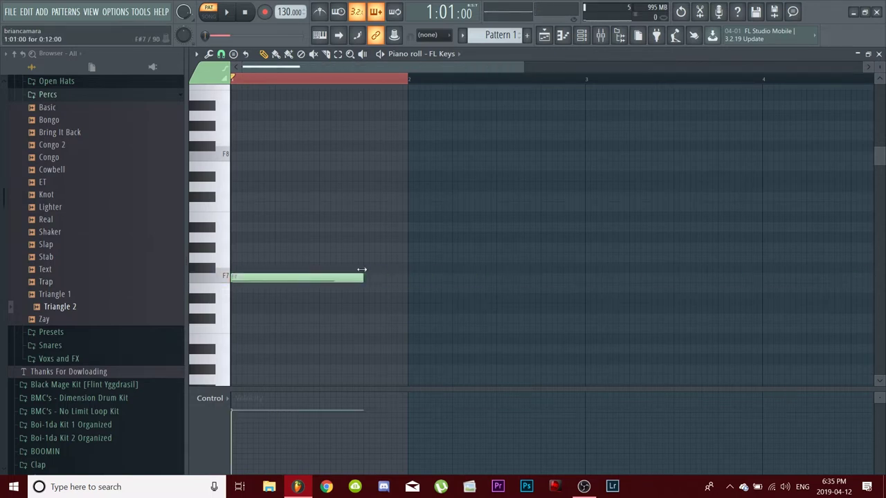
scroll(362, 274, "down", 3)
left_click_drag(291, 187, 273, 306)
right_click(270, 308)
scroll(261, 308, "down", 3)
left_click(254, 342)
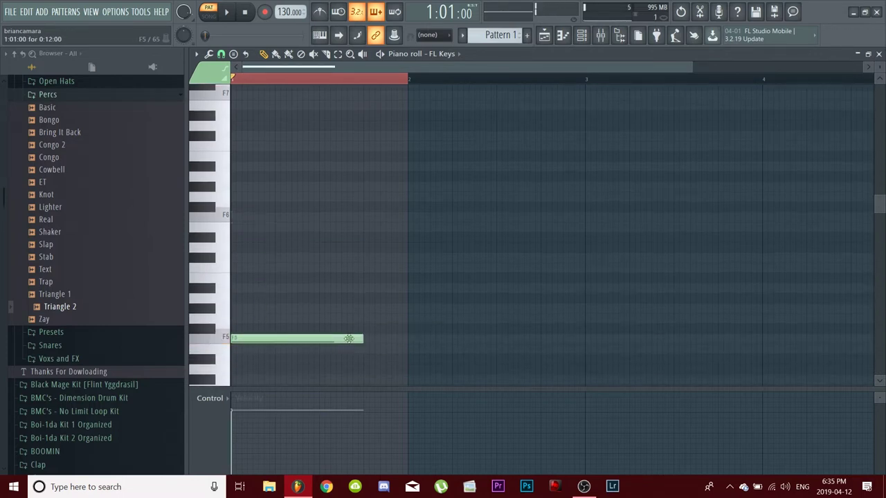
left_click_drag(364, 340, 408, 358)
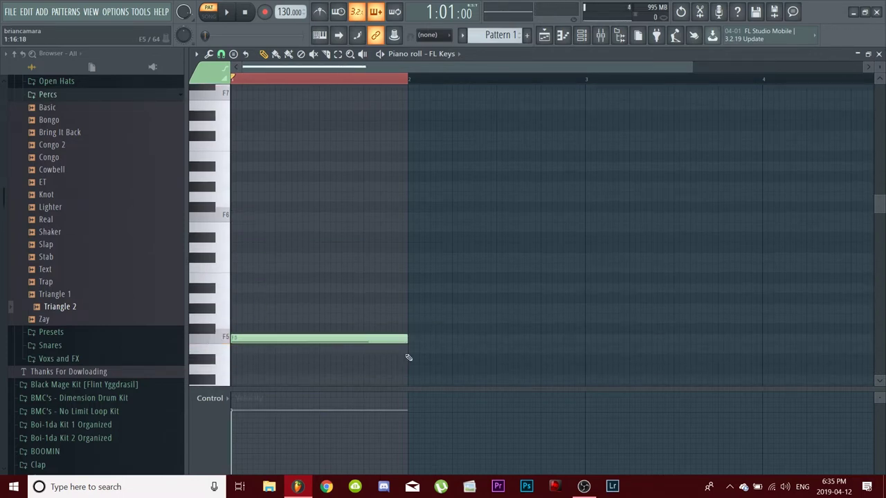
Step: Add one-bar G#5 and C6 notes above F5 in bar 1 and play back the chord
left_click(248, 308)
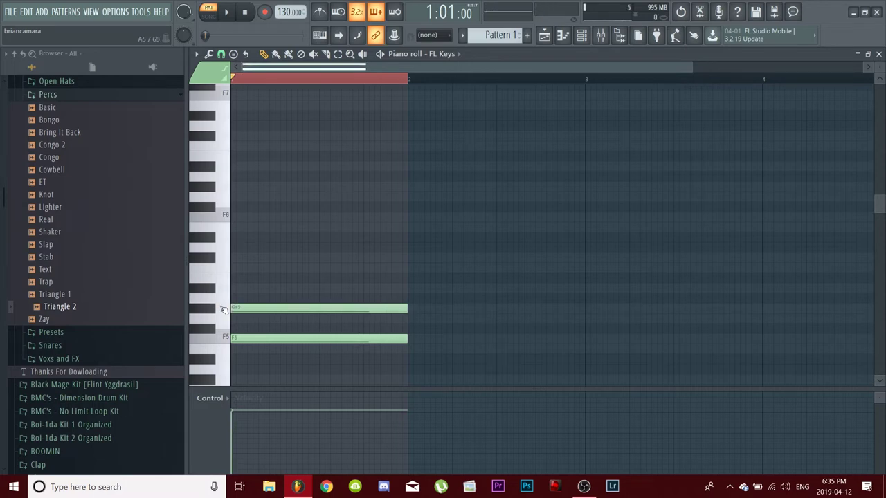
left_click_drag(287, 266, 184, 263)
key("space")
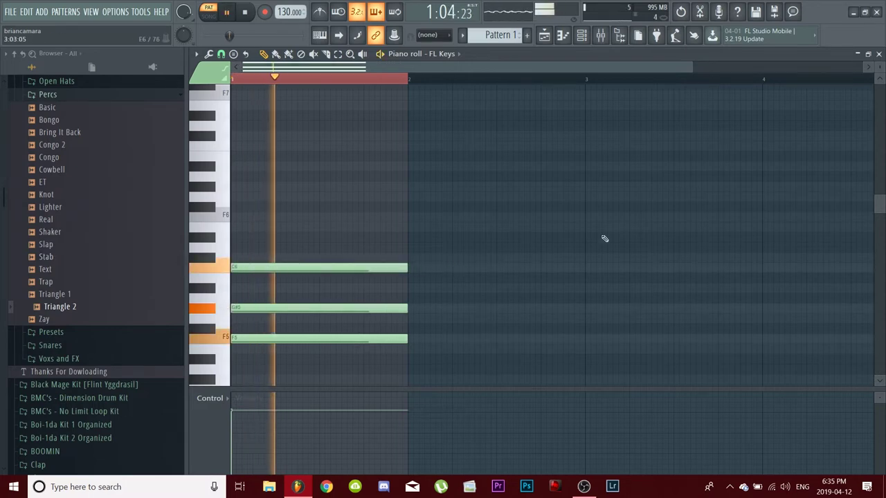
key("space")
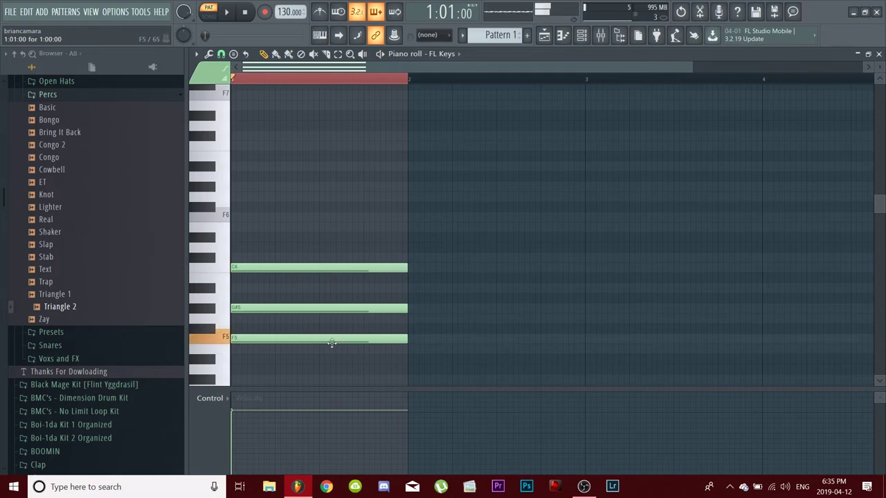
Step: Audition the G#5 and C6 notes individually and play the bar 1 chord again
left_click(340, 308)
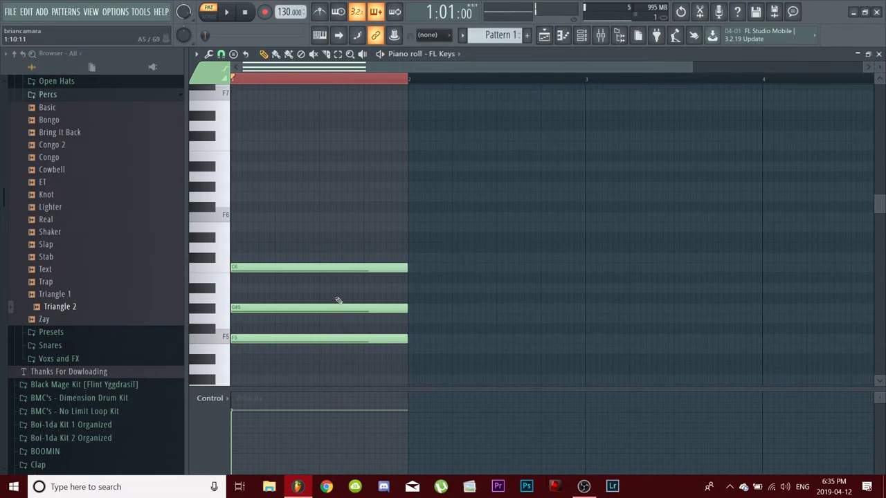
left_click(324, 267)
key("space")
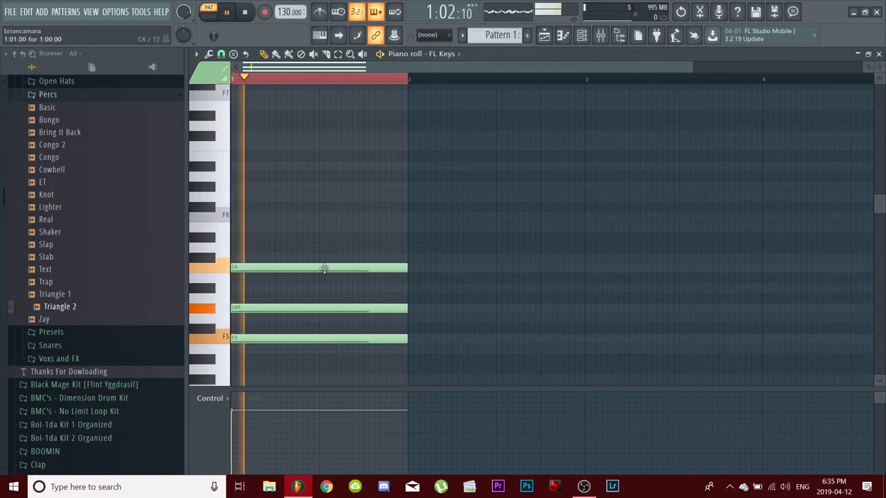
key("space")
Step: Add one-bar G5, A#5 and C#6 notes as a chord in bar 2 and play back the two-chord pattern
left_click(358, 78)
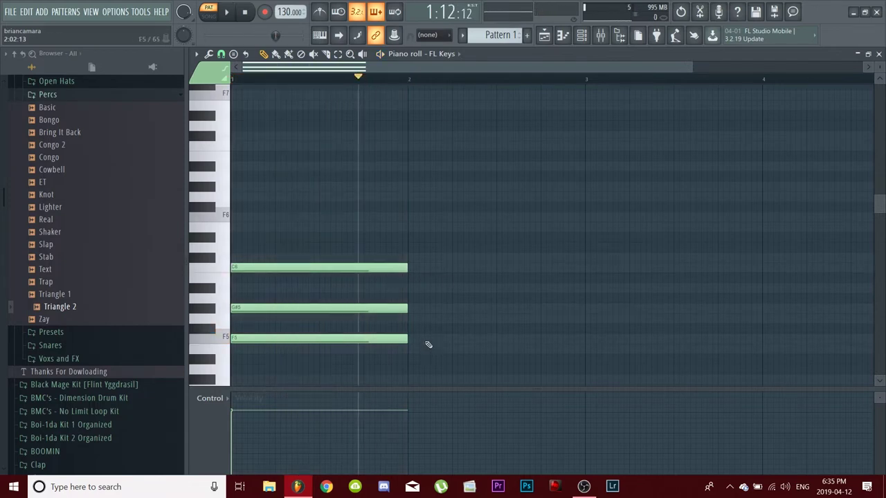
left_click(412, 319)
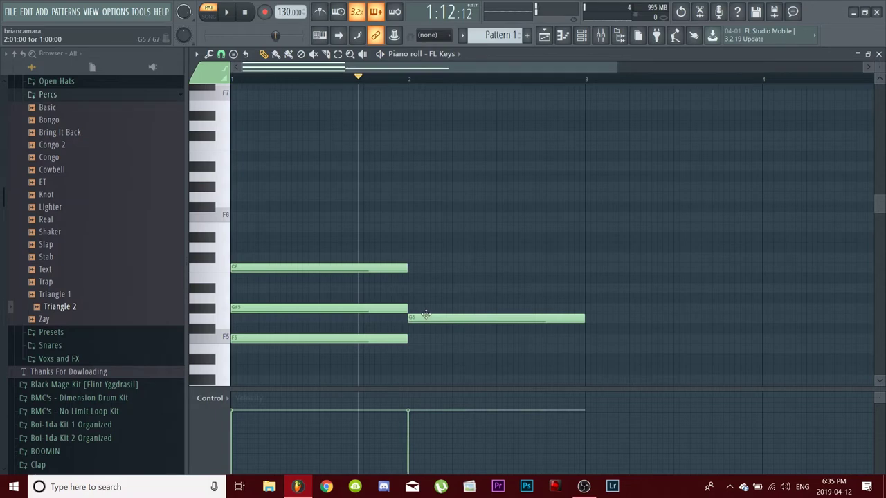
left_click(416, 288)
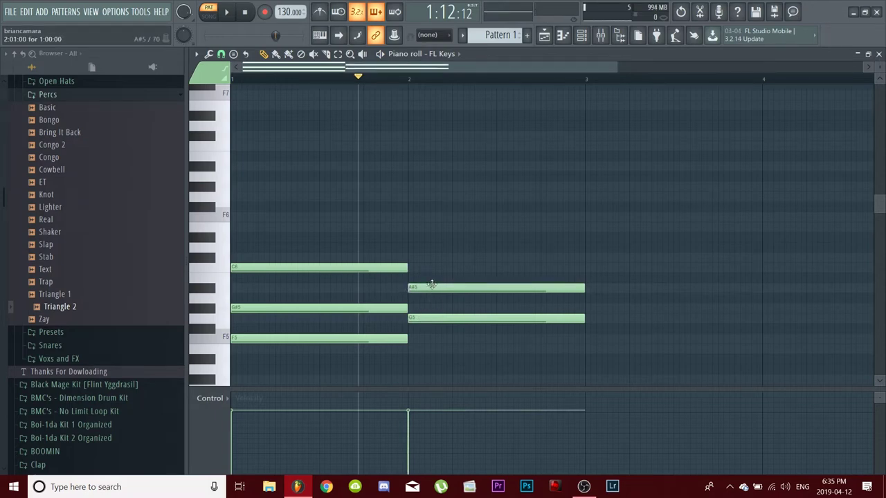
left_click(412, 259)
key("space")
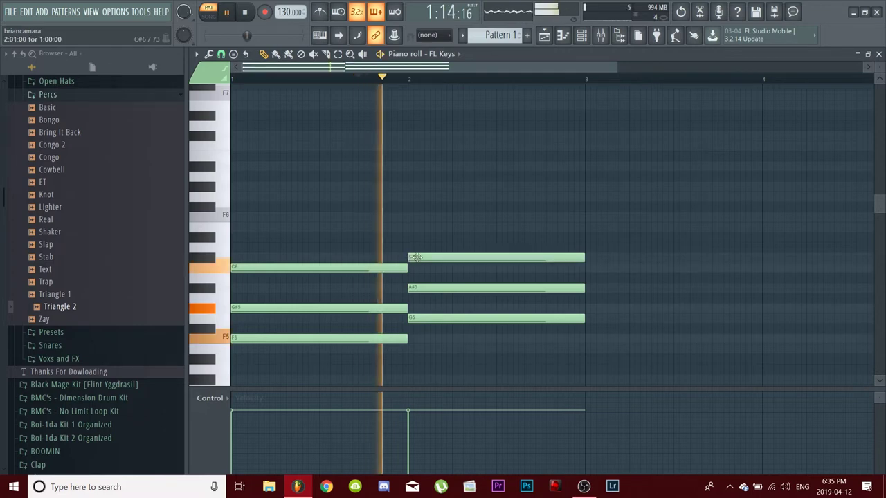
key("space")
key("space")
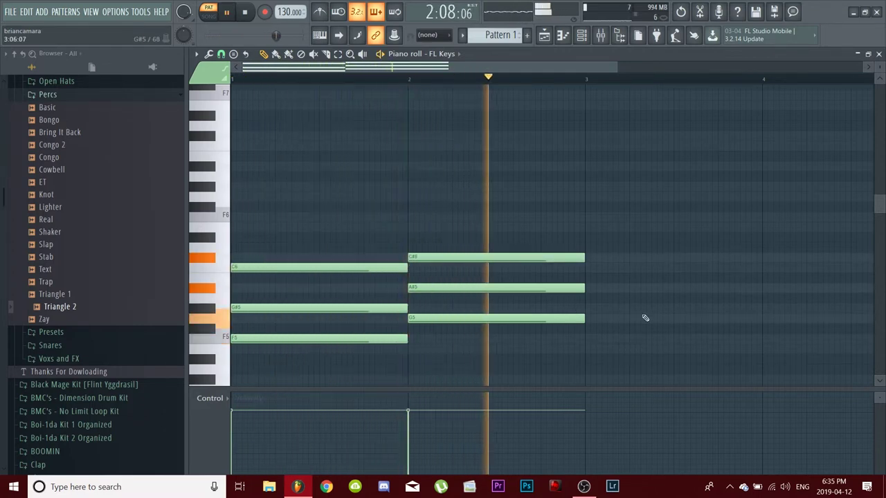
key("space")
Step: Select all notes in bars 1 and 2 and copy both chords into bars 3 and 4
key("ctrl+a")
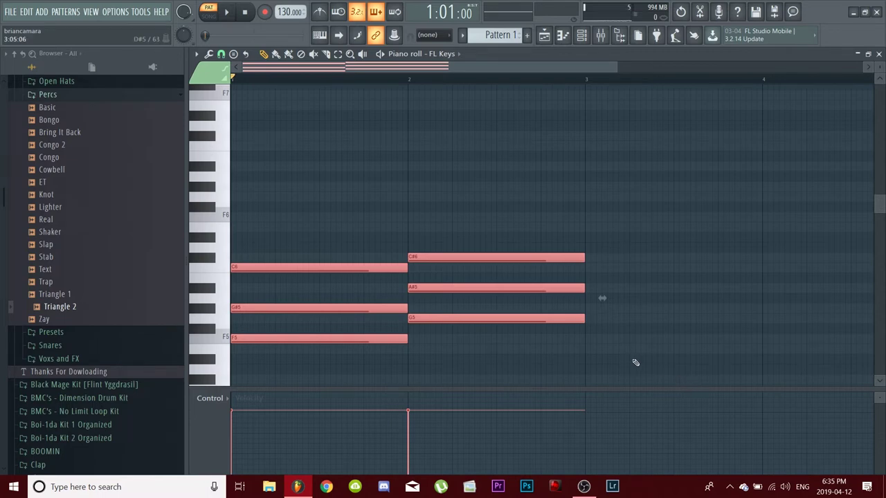
left_click_drag(636, 372, 207, 188)
left_click_drag(352, 310, 706, 307)
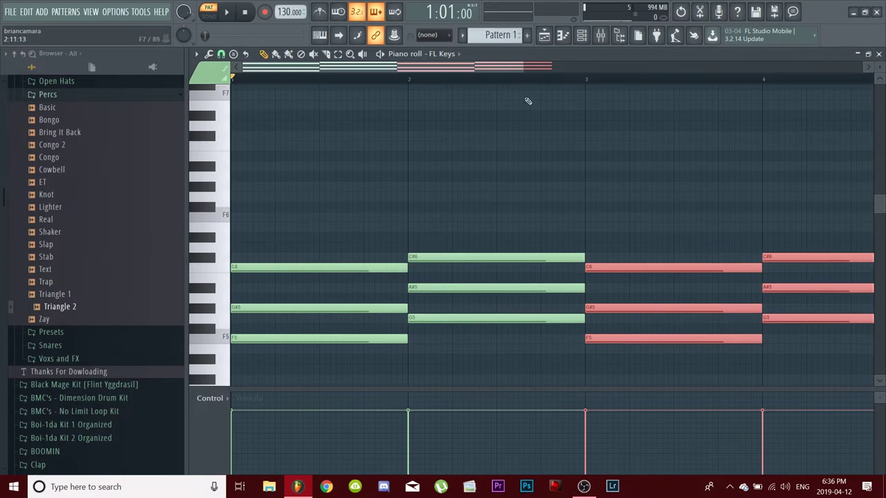
scroll(525, 86, "down", 2)
scroll(525, 86, "down", 2)
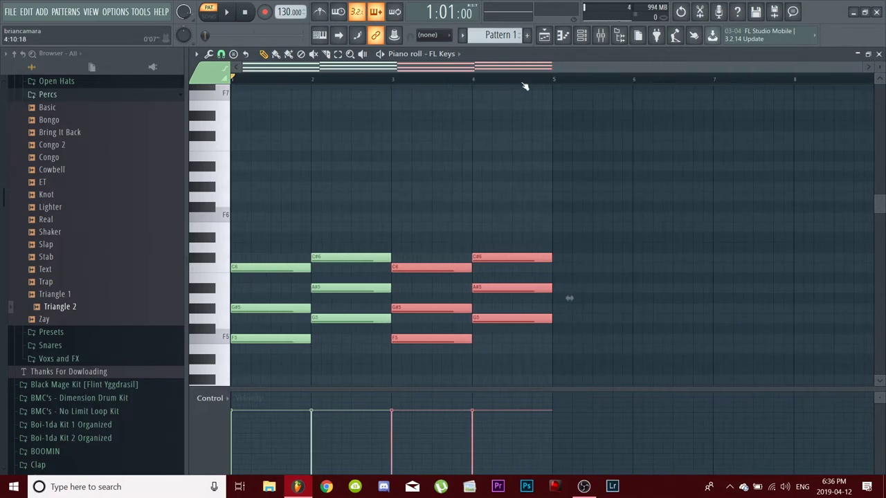
Step: Copy the whole four-bar progression into bars 5 to 8, delete the copies and clear the time selection
key("ctrl+a")
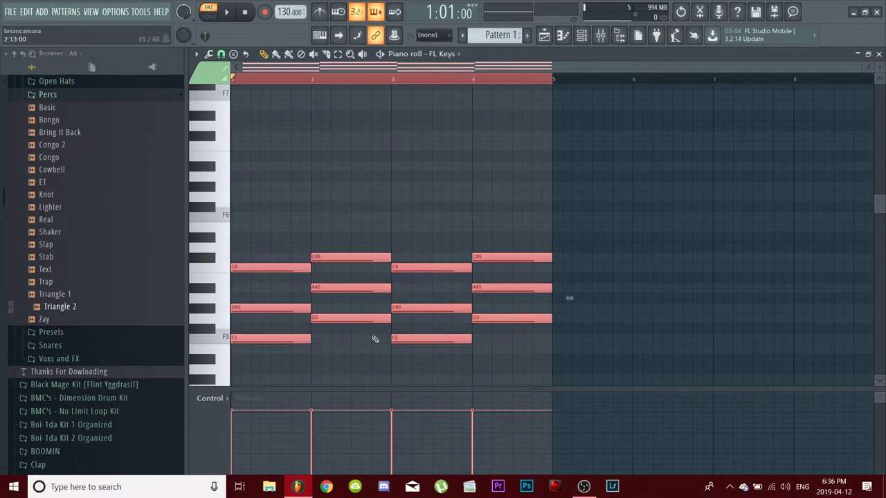
left_click_drag(364, 319, 691, 305)
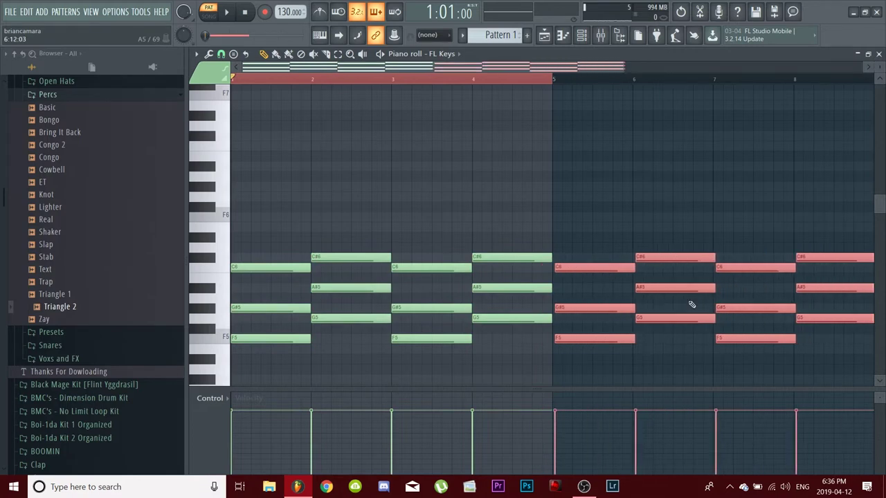
key("Delete")
double_click(390, 82)
left_click_drag(439, 82, 200, 118)
Step: Play back the four-bar chord progression from the start
key("space")
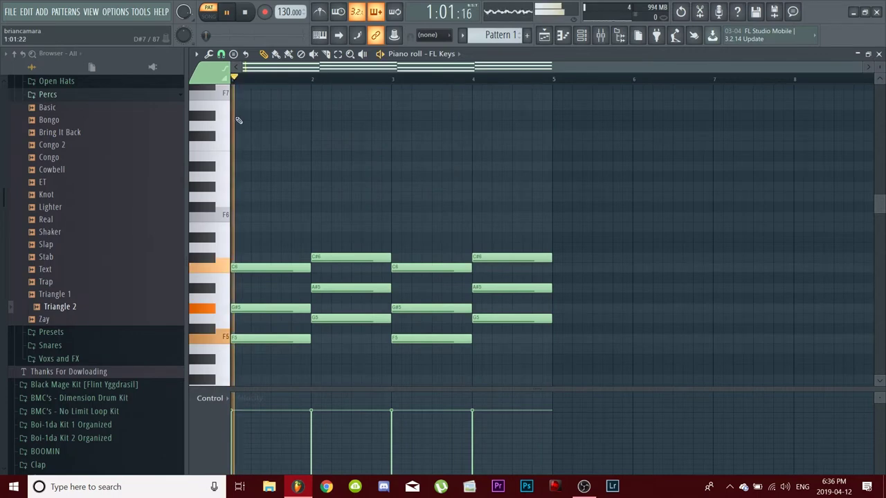
key("space")
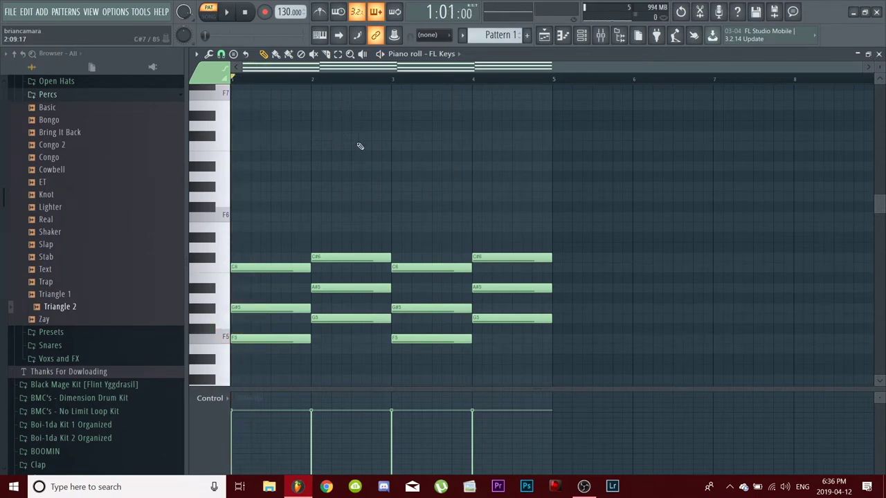
key("space")
scroll(484, 191, "down", 4)
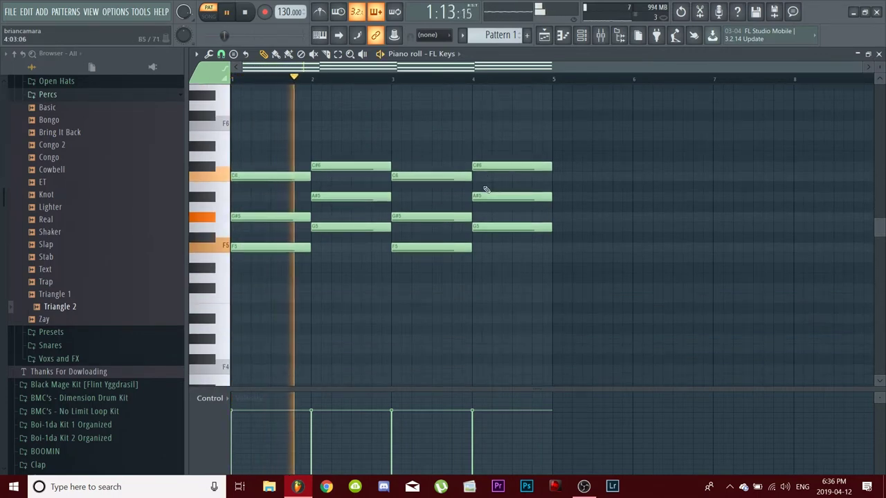
scroll(501, 199, "up", 1)
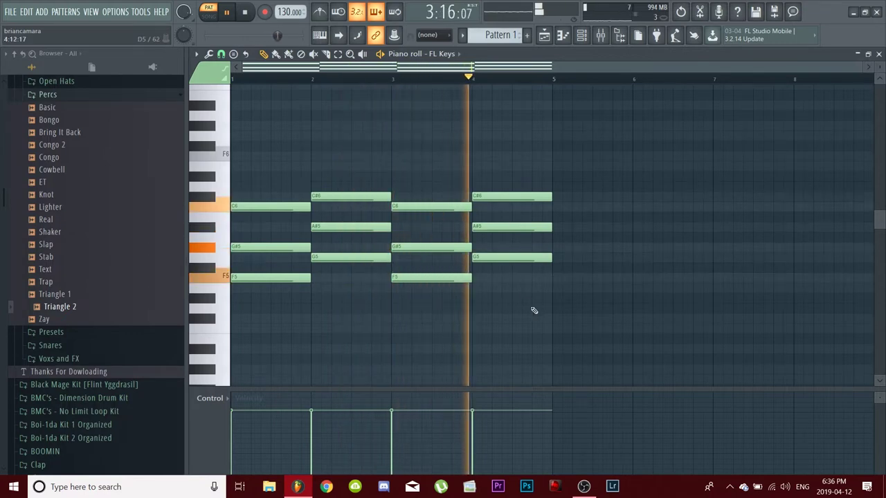
key("space")
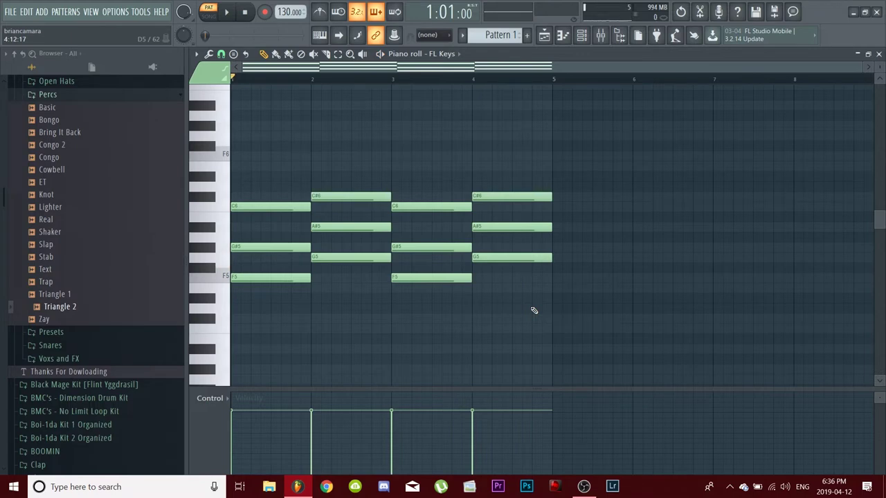
Step: Delete the F5, G#5 and C6 notes of the bar 3 chord while the pattern plays
scroll(388, 310, "down", 1)
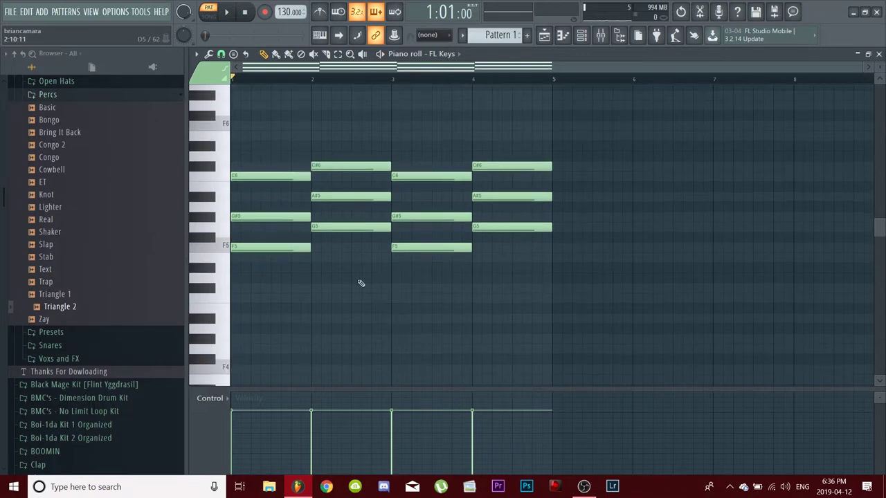
key("space")
right_click(418, 246)
right_click(430, 216)
right_click(430, 176)
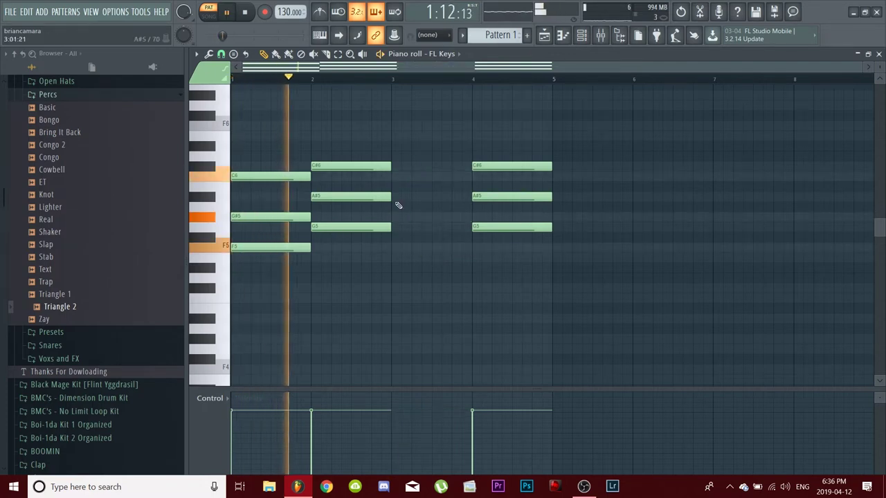
key("space")
Step: Lower the C#6 note in bar 2 by one octave and play the pattern
left_click(361, 167)
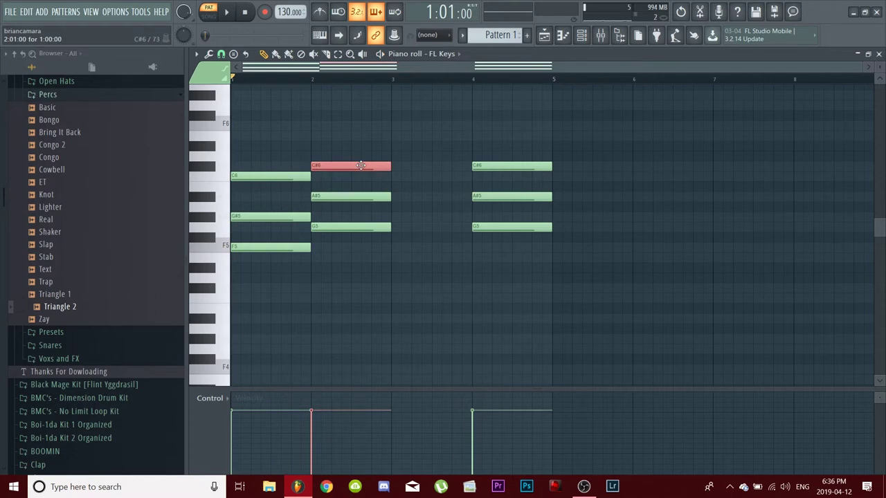
key("ctrl+Down")
key("space")
left_click(412, 274)
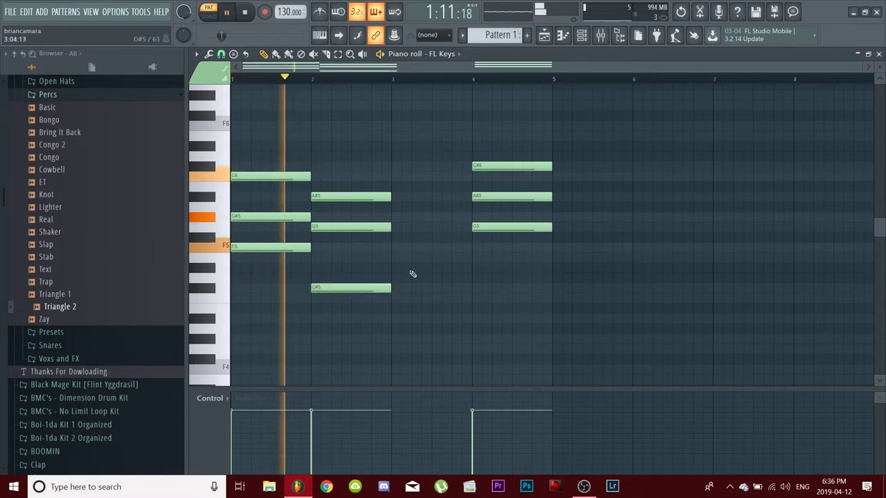
key("space")
Step: Move the lowest note of the bar 2 chord up to E5 and play the pattern
left_click_drag(372, 291, 372, 263)
key("space")
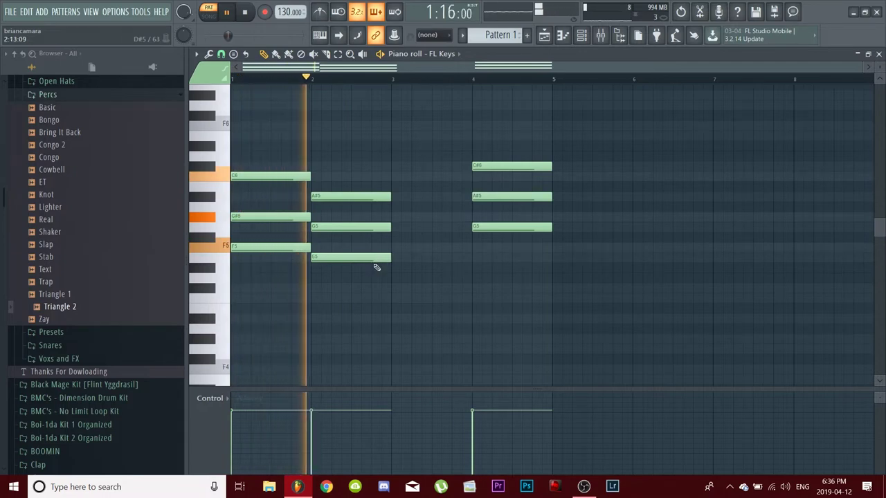
key("space")
Step: Raise the G5 note in bar 2 to G#5 and play the chord change
left_click_drag(362, 228, 351, 178)
key("space")
key("space")
key("space")
left_click_drag(351, 196, 351, 197)
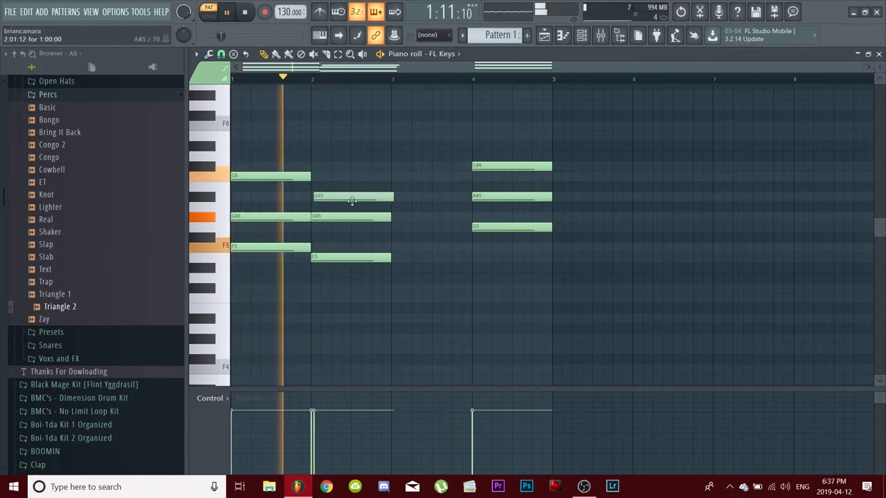
key("space")
Step: Raise the A#5 note in bar 2 to C6 and play the pattern
left_click(353, 217)
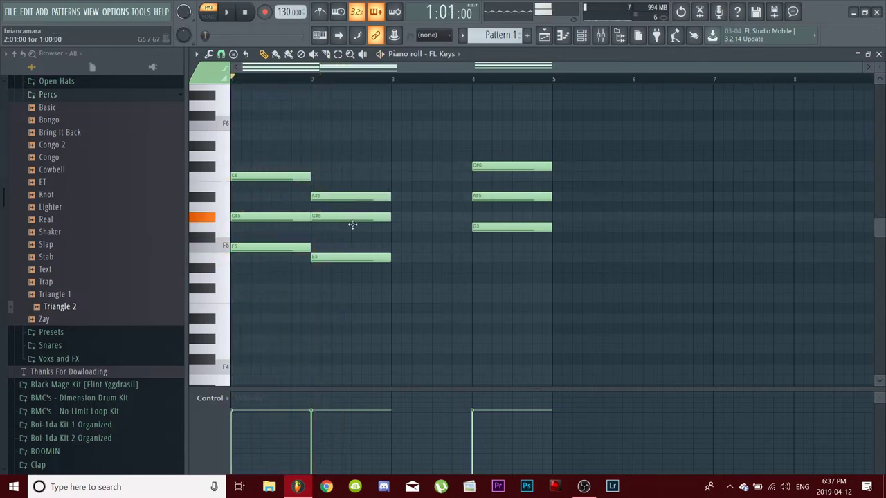
left_click_drag(348, 201, 351, 177)
key("space")
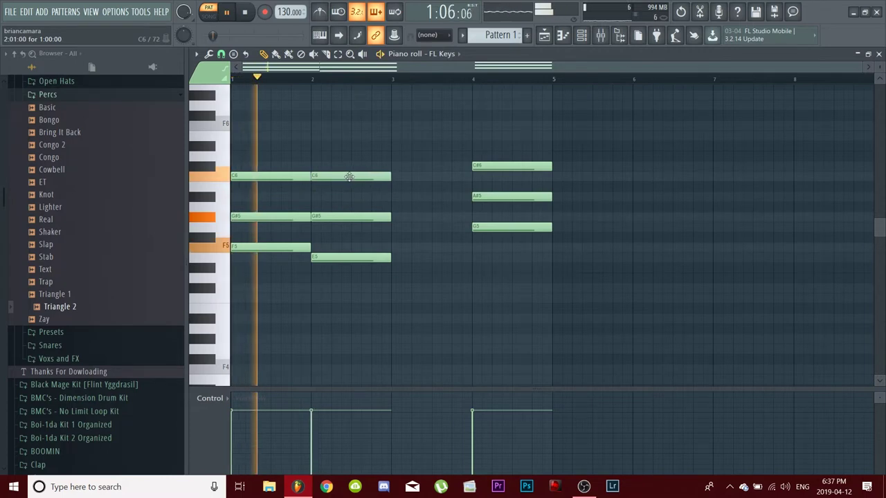
key("space")
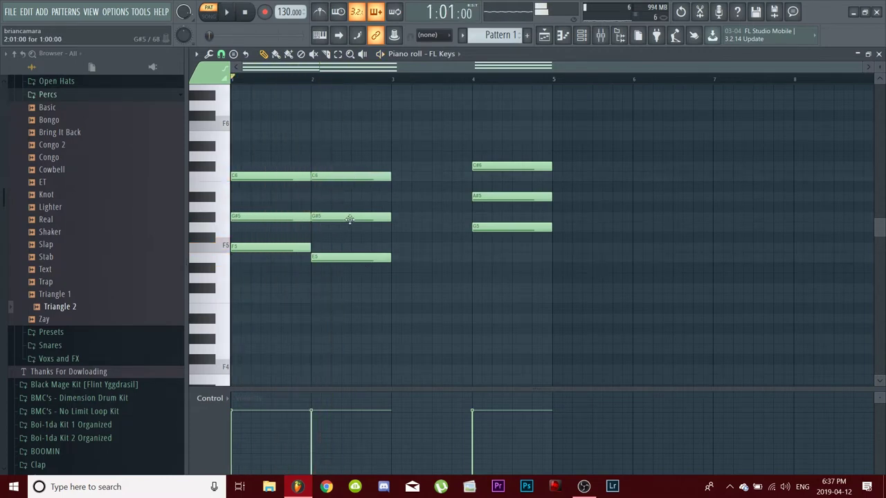
Step: Lower the middle note of the bar 2 chord to G5 and play back the first two chords
left_click_drag(348, 217, 350, 231)
key("space")
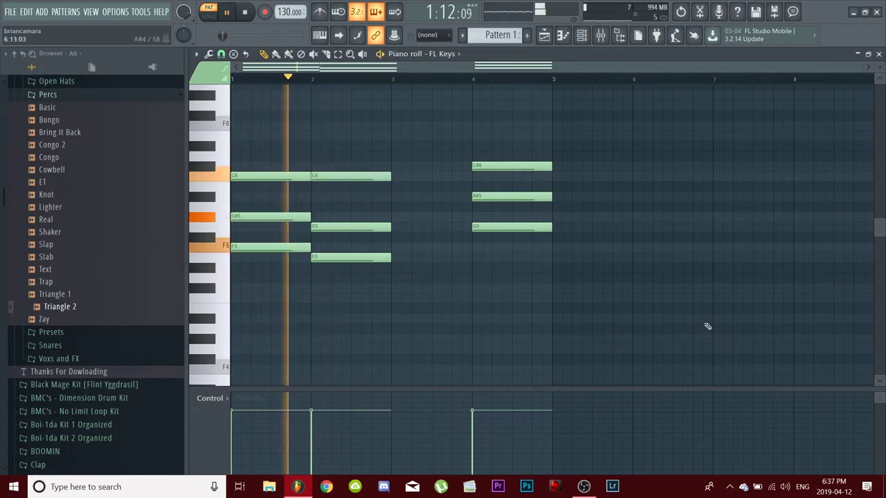
key("space")
key("space")
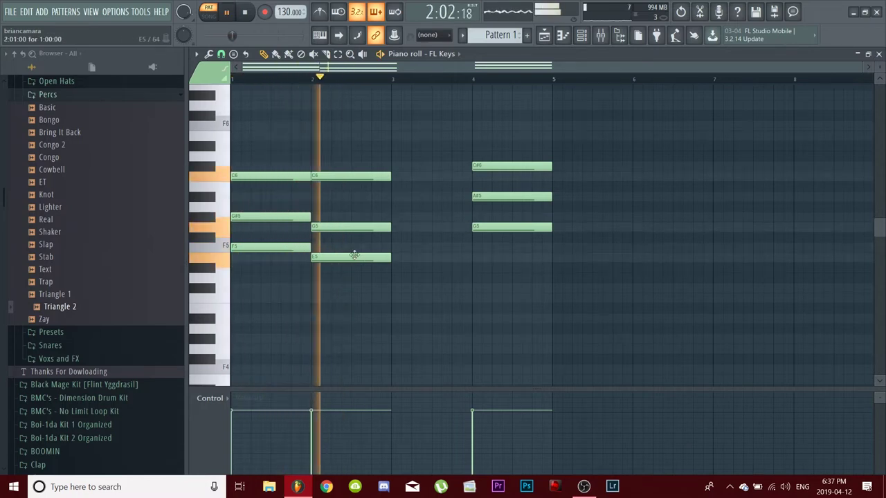
key("space")
Step: Copy the bar 1 chord into the empty bar 3 and play back the four-bar progression
key("super")
key("super")
left_click_drag(296, 289, 258, 147)
left_click_drag(262, 178, 422, 194)
key("space")
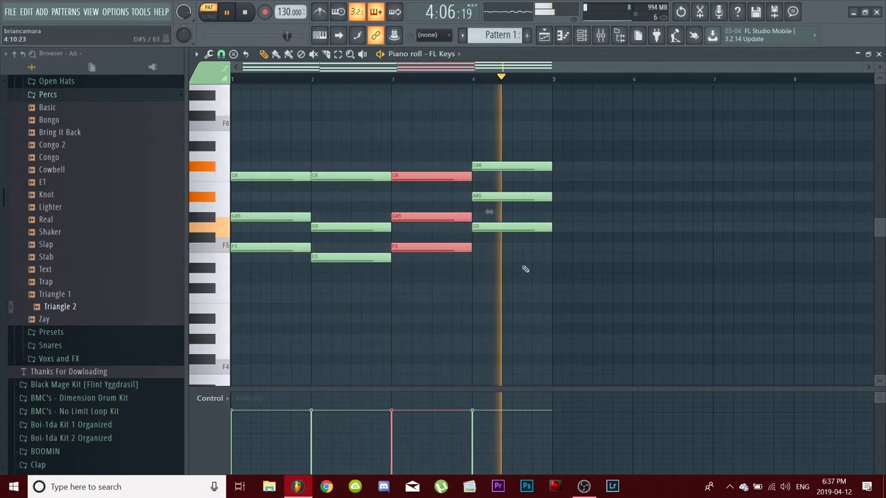
key("space")
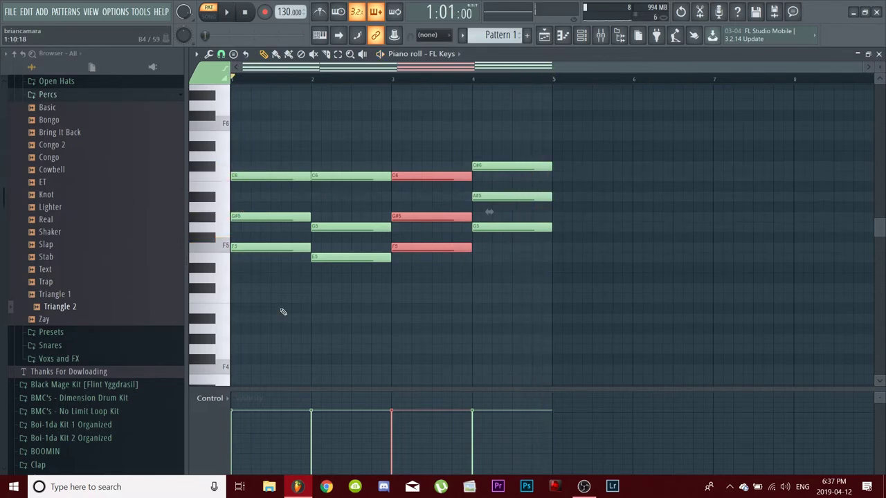
Step: Add one-bar bass notes F4, E4, F4 and G4 under the chords in bars 1 to 4 and play the progression
scroll(332, 309, "down", 2)
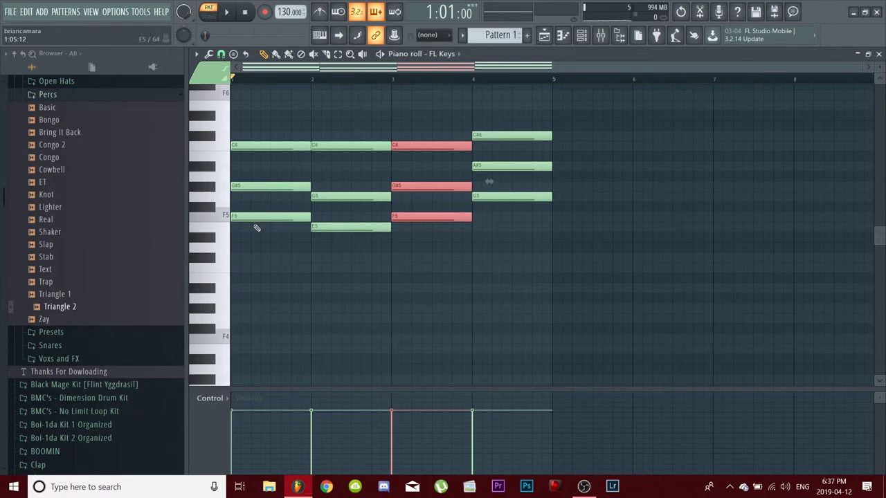
left_click(234, 339)
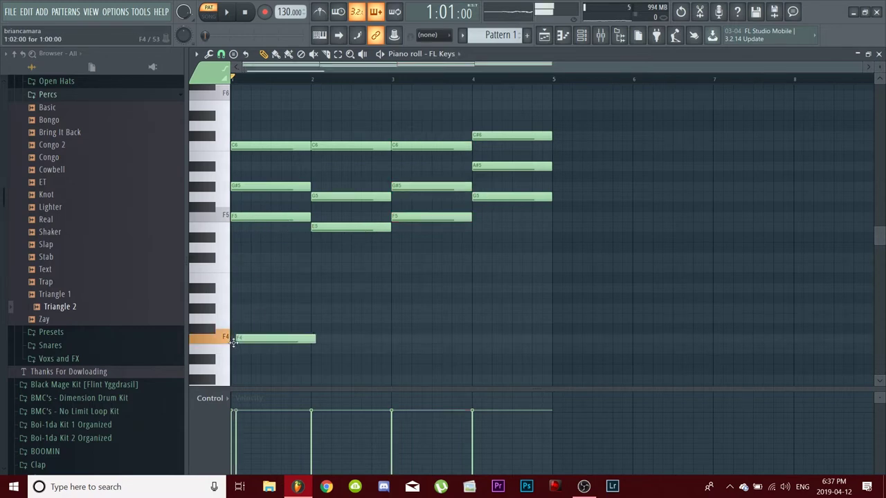
left_click(313, 349)
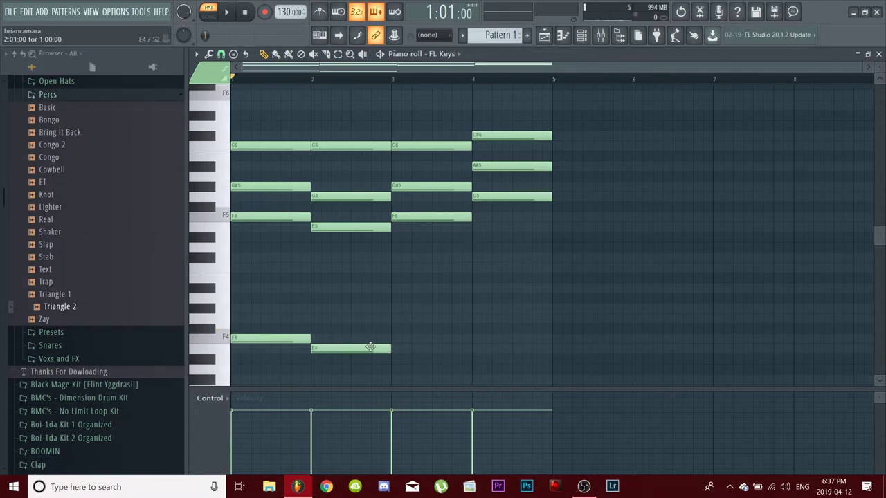
left_click(394, 338)
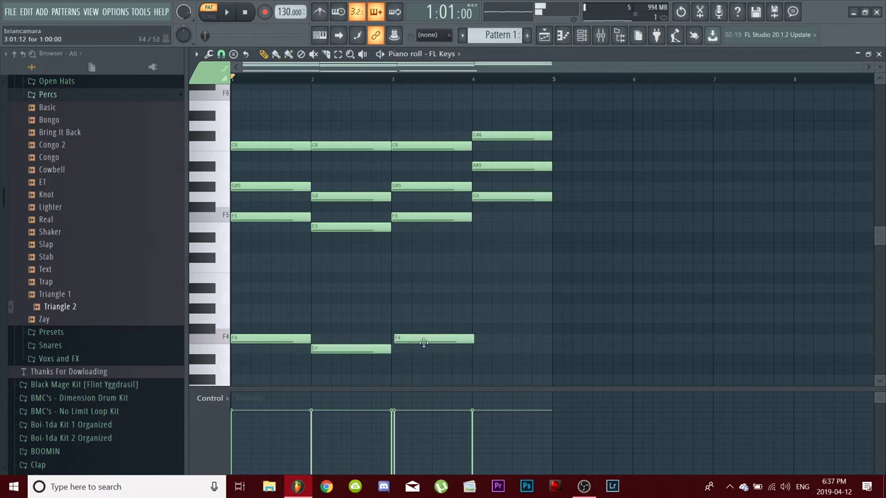
left_click(475, 320)
key("space")
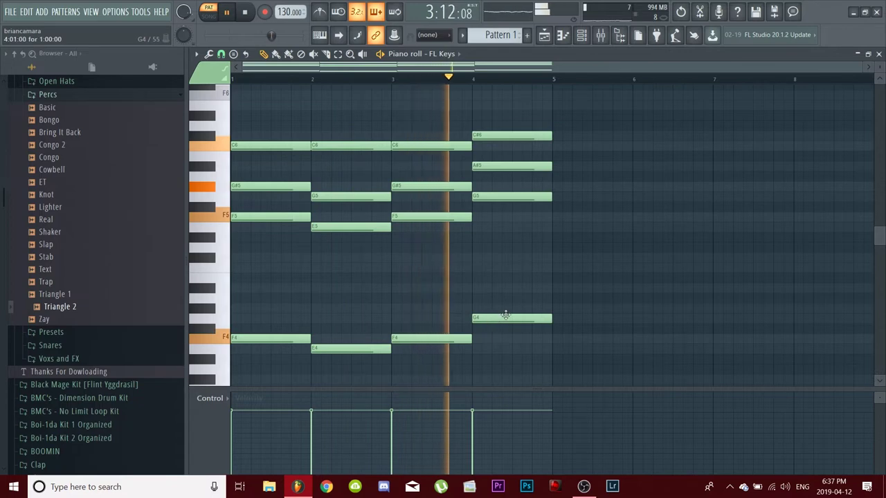
key("space")
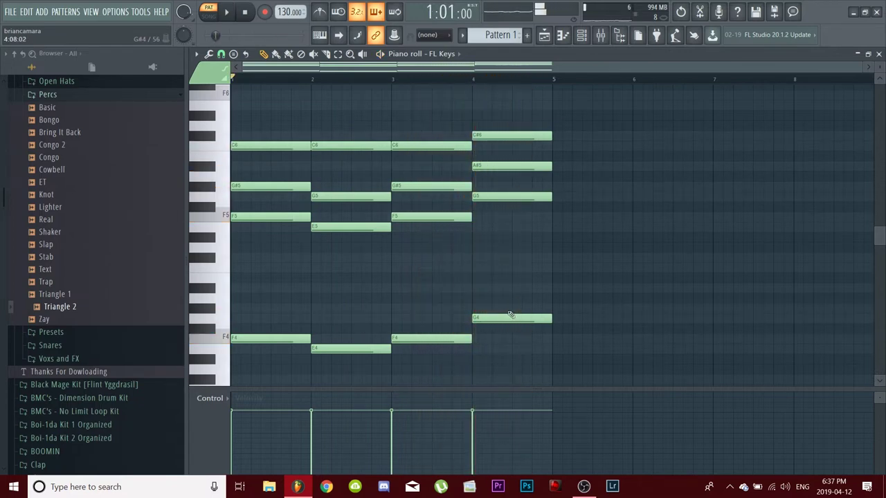
Step: Delete the four bass notes below the chords in bars 1 to 4
right_click(509, 318)
right_click(429, 338)
right_click(349, 348)
right_click(275, 340)
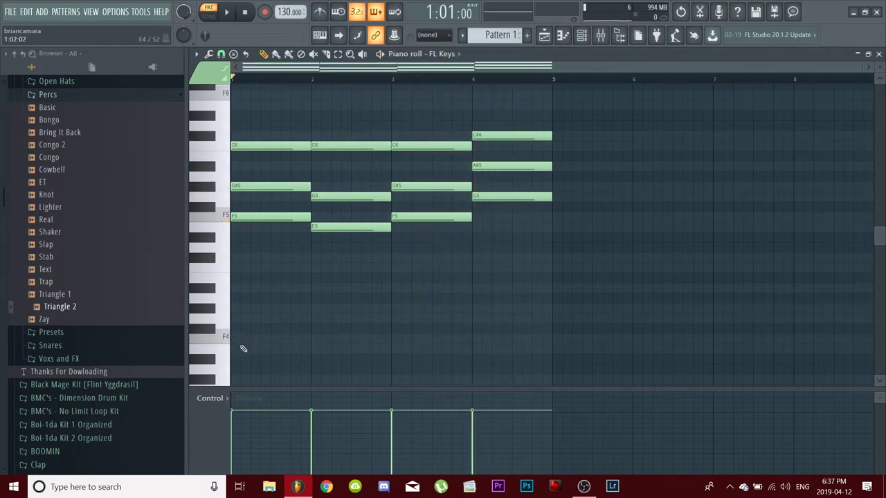
Step: Place a one-bar G#4 bass note under the bar 1 chord and play it back
left_click(240, 319)
right_click(254, 320)
left_click(237, 299)
mouse_move(237, 302)
left_mouse_down()
mouse_move(233, 292)
mouse_move(249, 311)
left_mouse_up()
key("space")
key("space")
key("space")
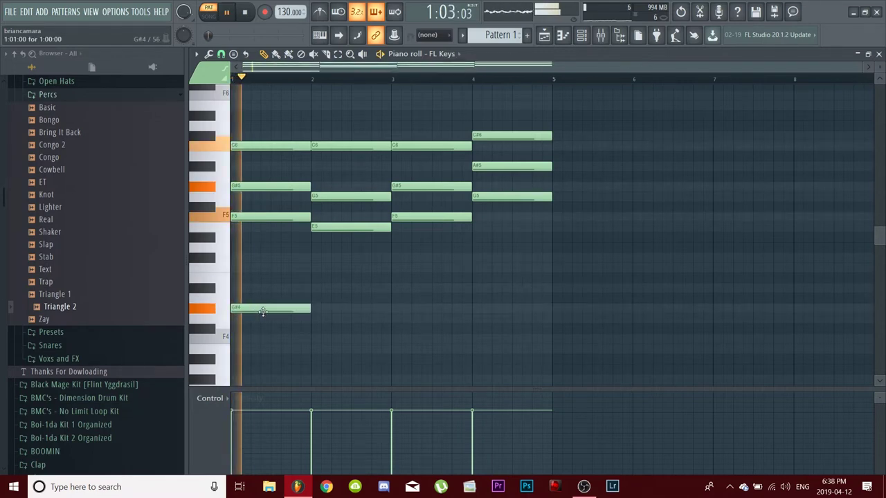
Step: Add a one-bar G4 bass note under the bar 2 chord and play the first two bars
left_click(317, 337)
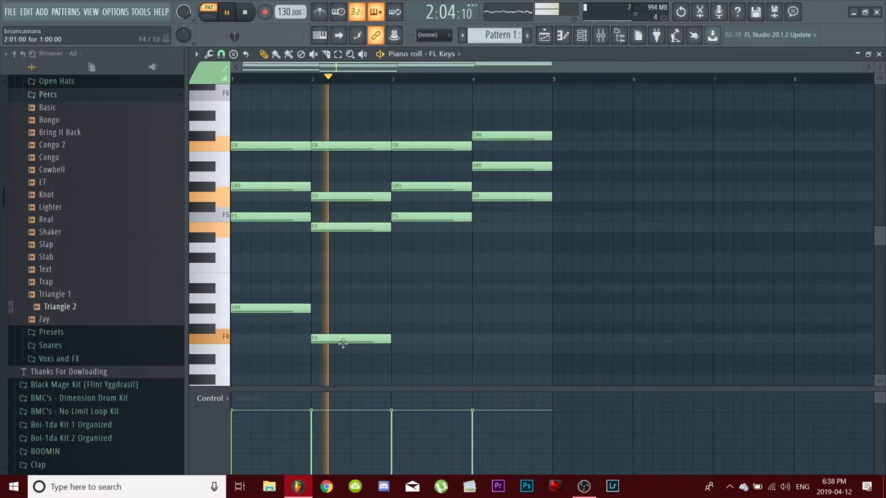
key("space")
left_click_drag(342, 340, 343, 321)
key("space")
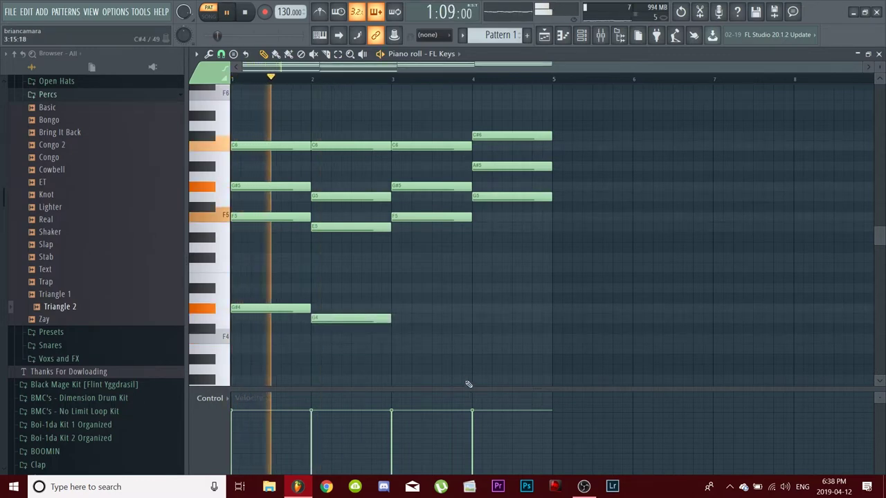
key("space")
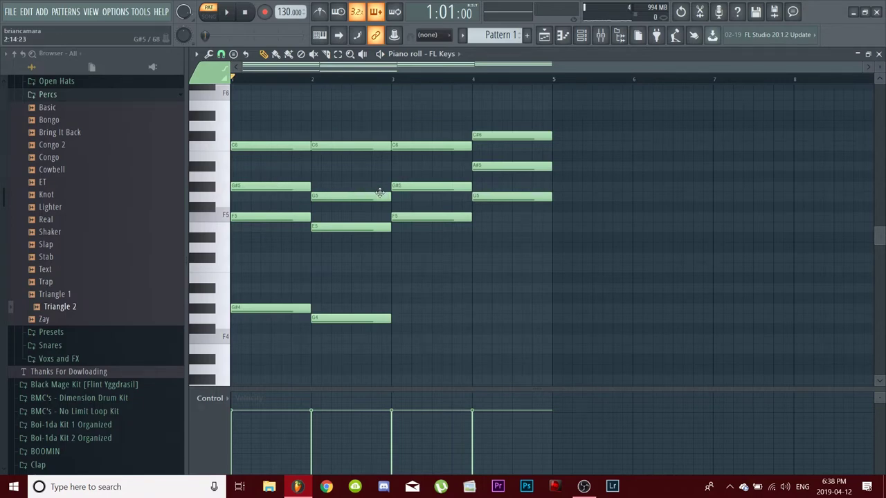
key("space")
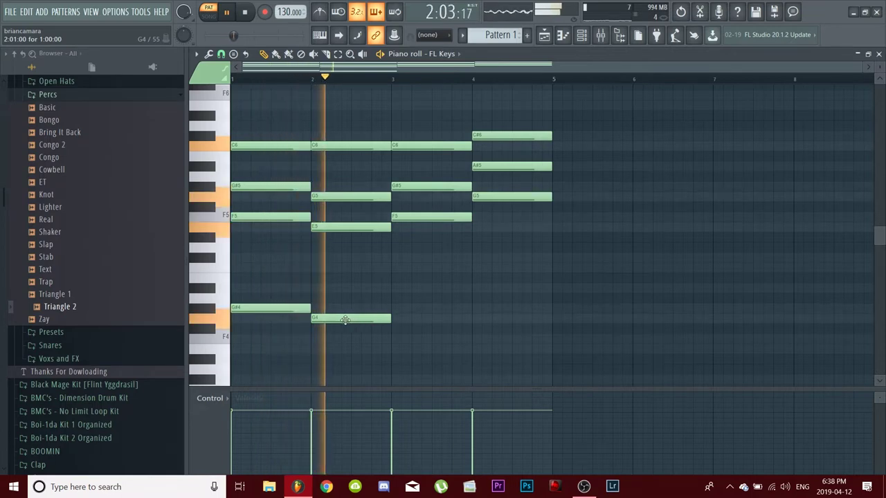
key("space")
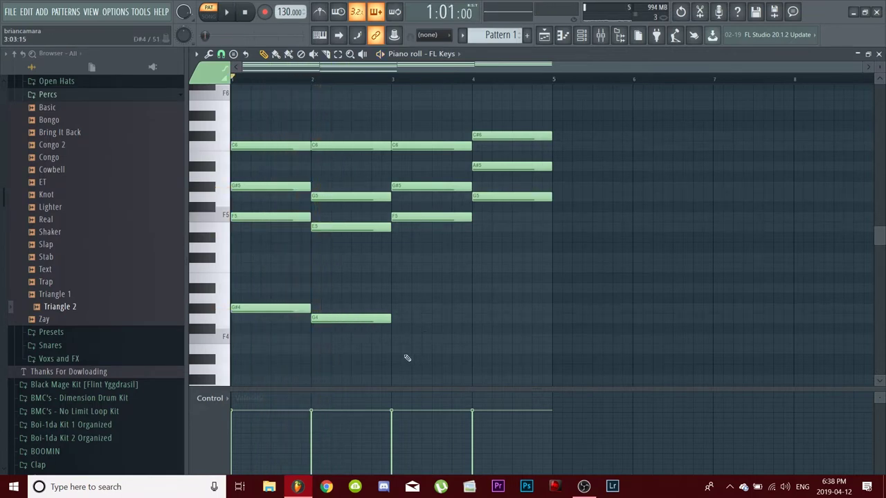
Step: Add one-bar bass notes F4 in bar 3 and A#4 in bar 4, and play the whole progression
left_click(395, 340)
key("space")
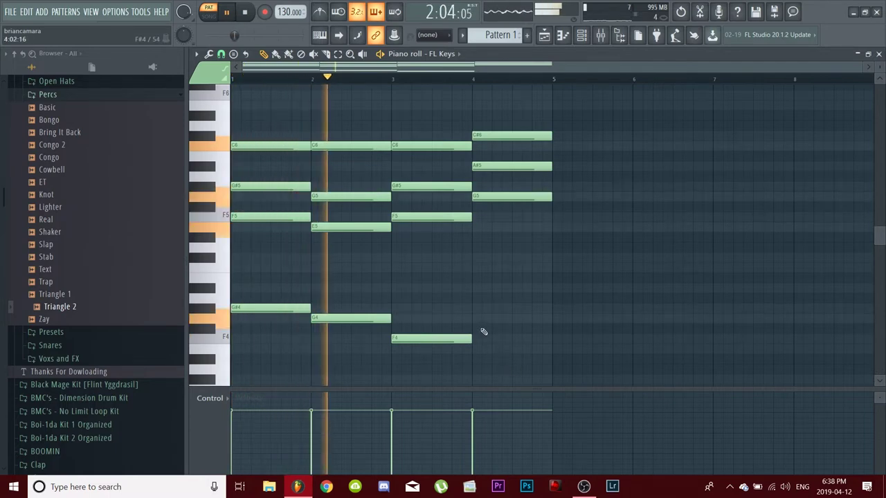
left_click(474, 289)
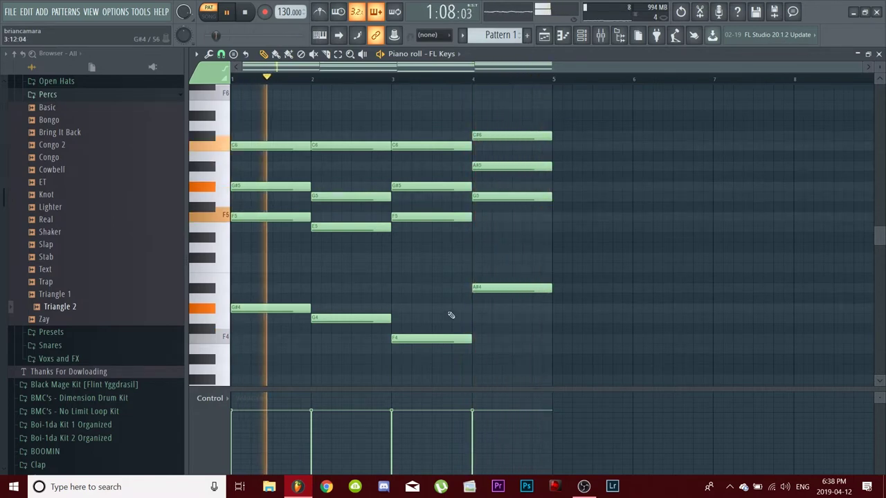
key("space")
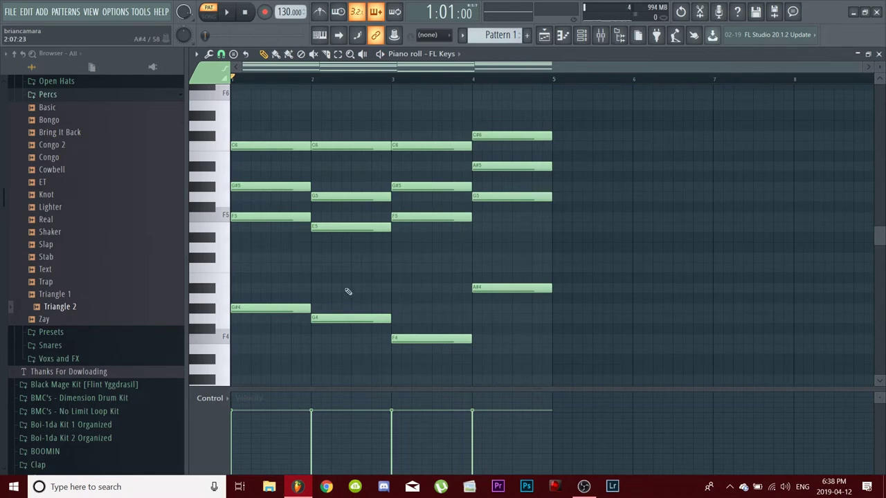
scroll(348, 291, "up", 2)
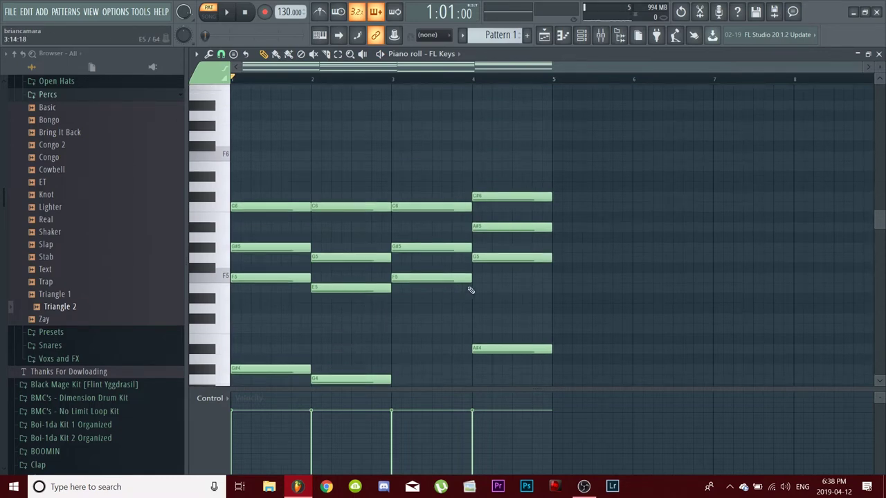
Step: Close the piano roll, show the mixer and lower the volume of the FL Keys track
left_click(879, 54)
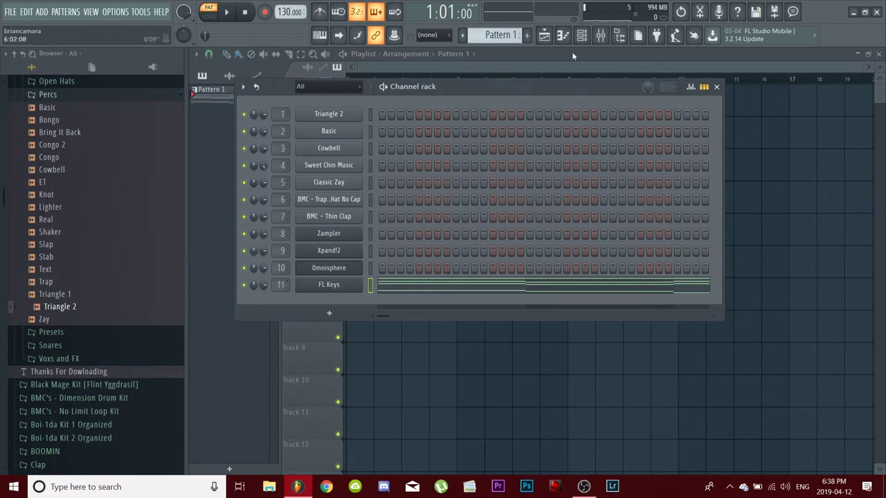
left_click(600, 35)
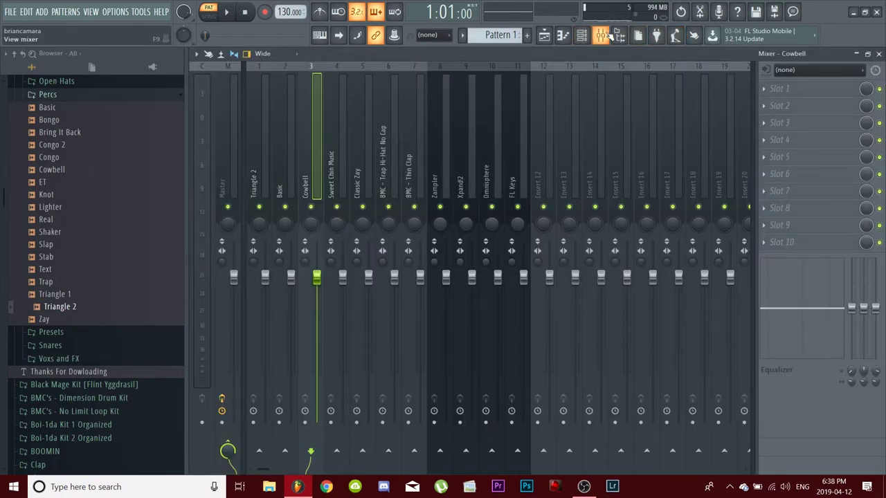
left_click(516, 148)
left_click_drag(524, 277, 523, 302)
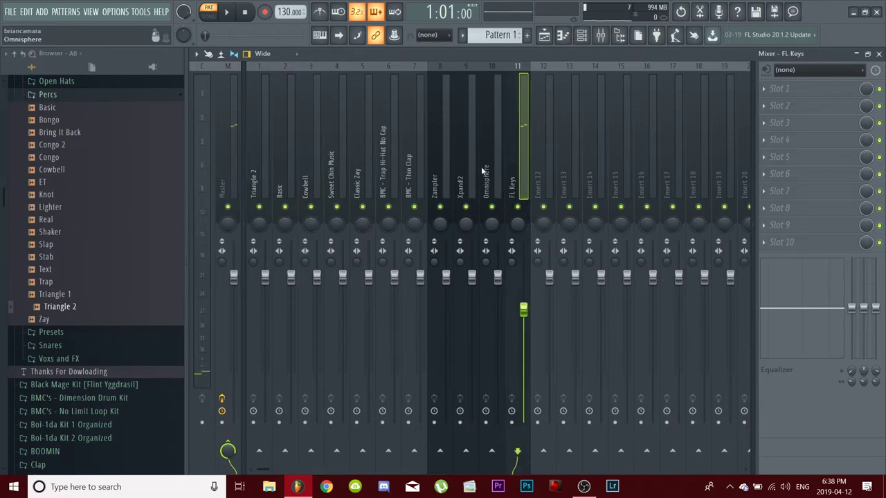
Step: Load Fruity Chorus into effect slot 1 of the FL Keys track and play the chords through it
left_click(799, 89)
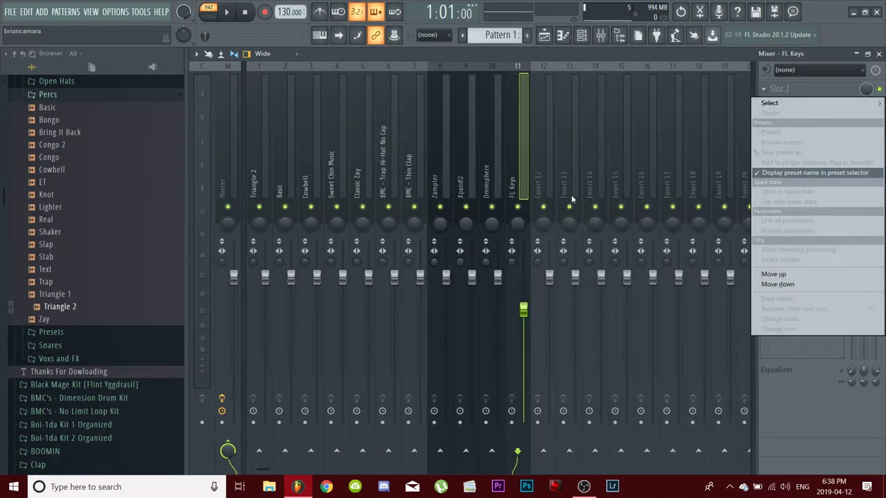
mouse_move(801, 103)
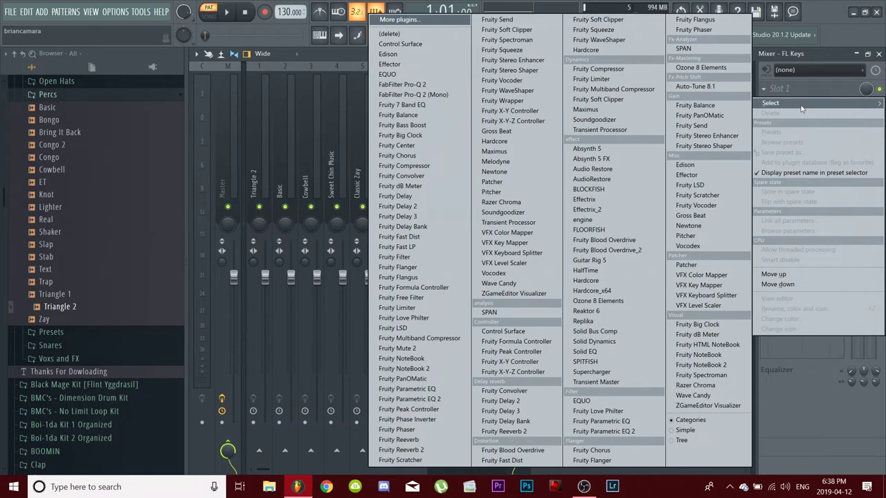
left_click(632, 453)
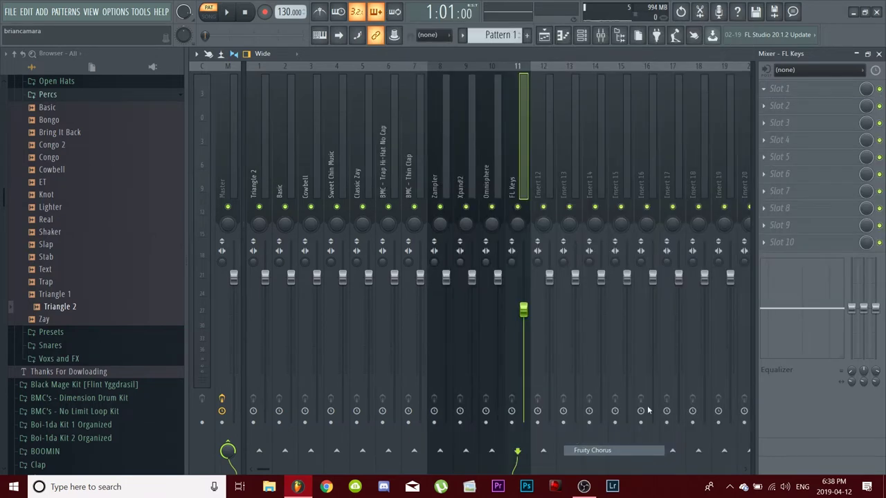
key("space")
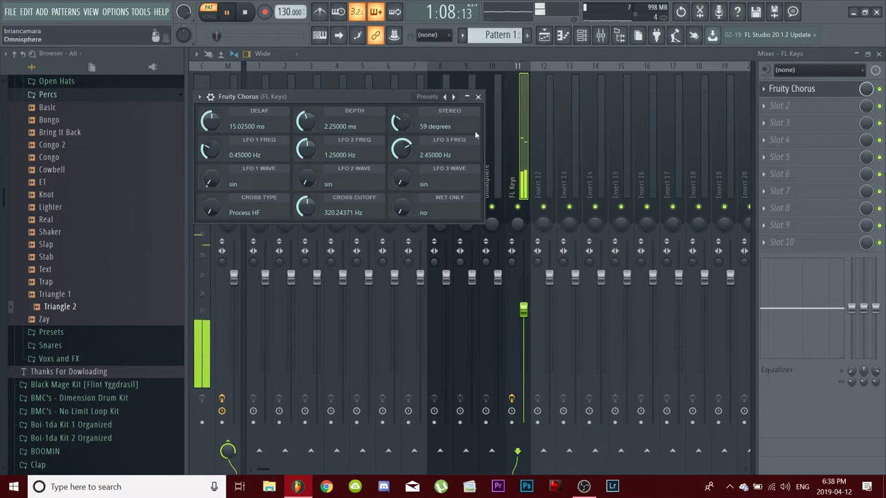
left_click(478, 96)
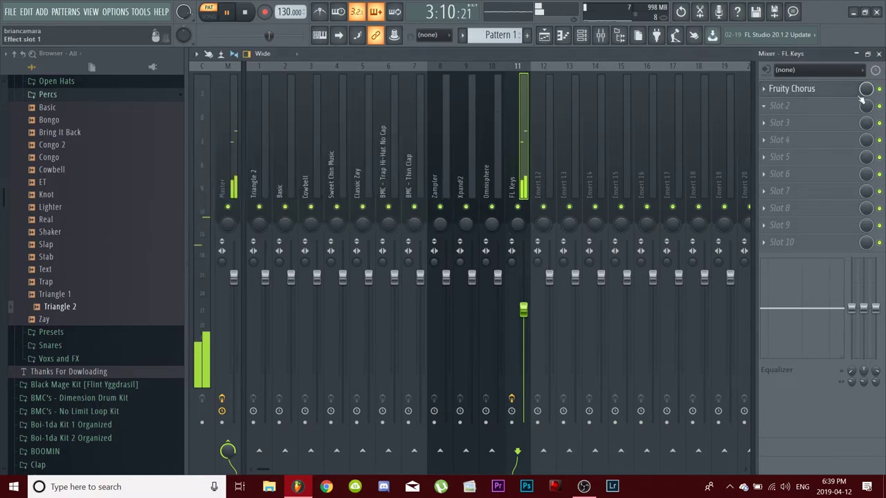
Step: Load Fruity Reeverb 2 into slot 2 of the FL Keys track and apply its Cathedral preset
left_click(782, 105)
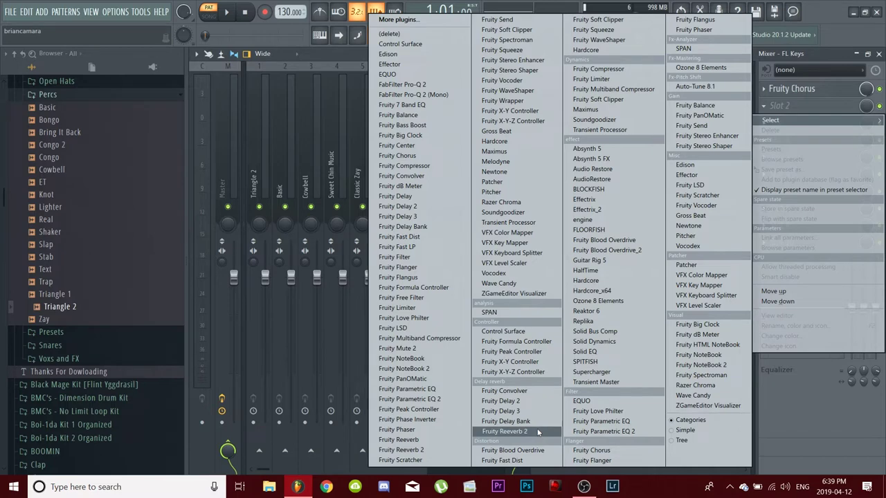
left_click(509, 432)
left_click_drag(502, 149, 466, 165)
key("space")
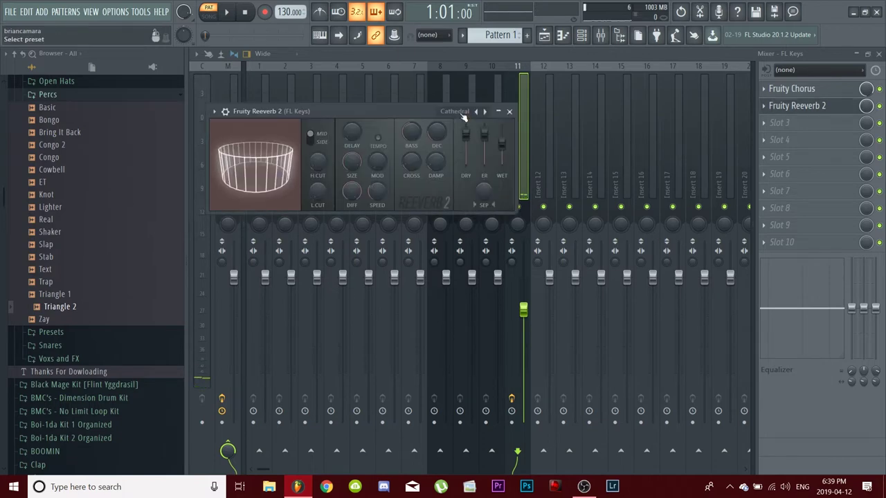
left_click(485, 111)
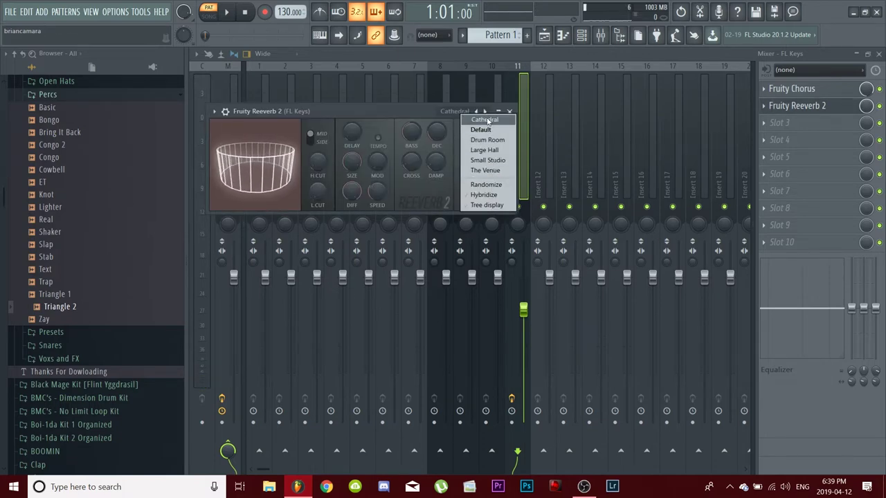
left_click(488, 120)
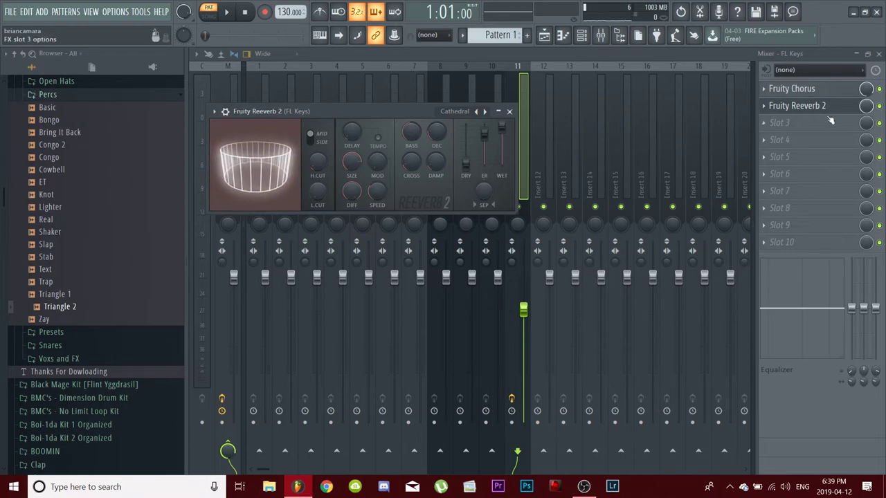
Step: Lower the mix level of Fruity Reeverb 2 and play the progression with both effects
left_click_drag(867, 109, 867, 131)
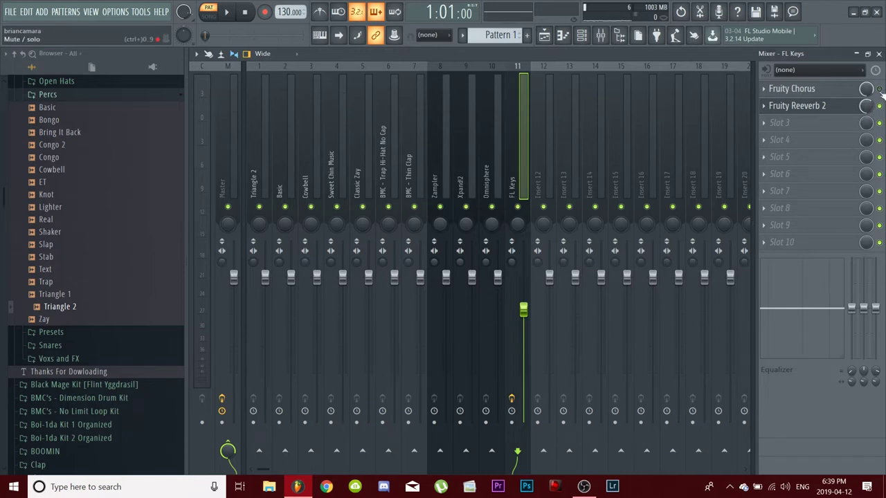
key("space")
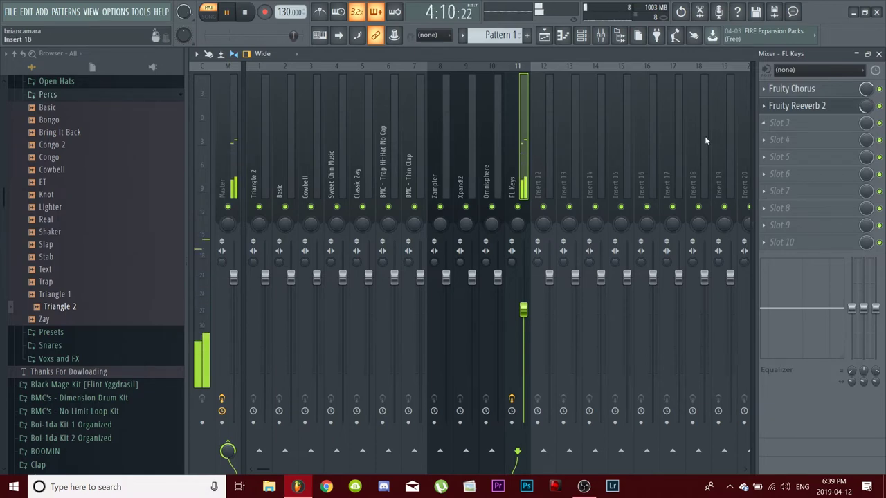
key("space")
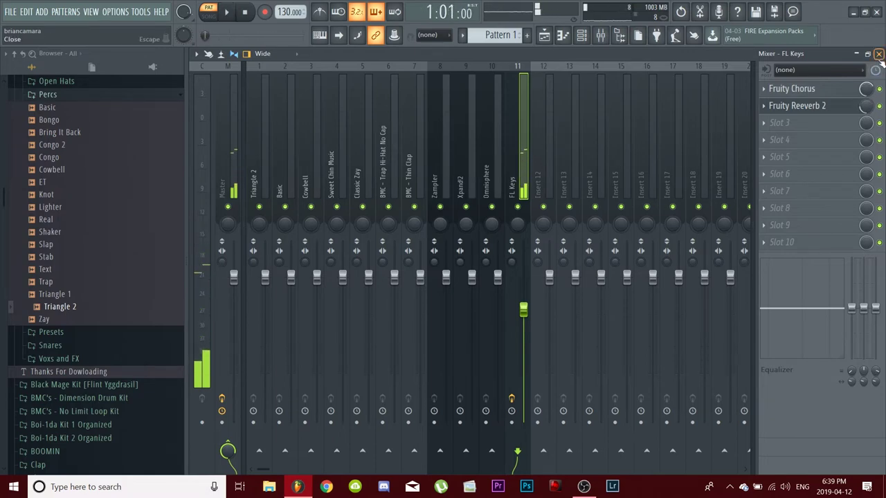
Step: Close the mixer, reopen the FL Keys piano roll and select all the chord and bass notes
left_click(879, 54)
left_click(423, 304)
left_click(421, 286)
key("space")
scroll(366, 189, "up", 3)
key("space")
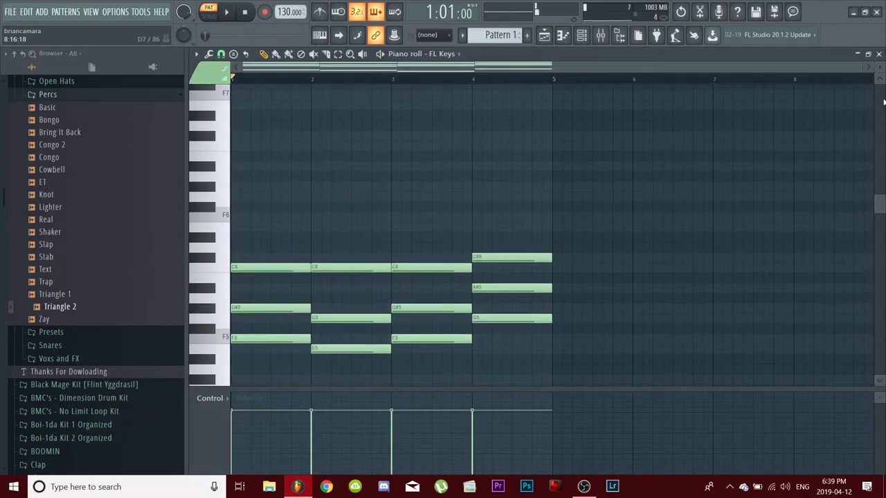
scroll(745, 148, "down", 4)
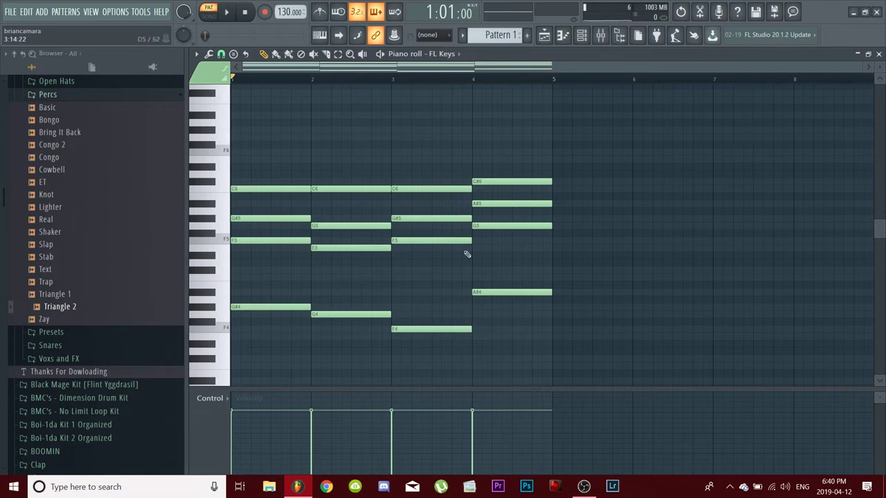
left_click_drag(583, 346, 231, 163)
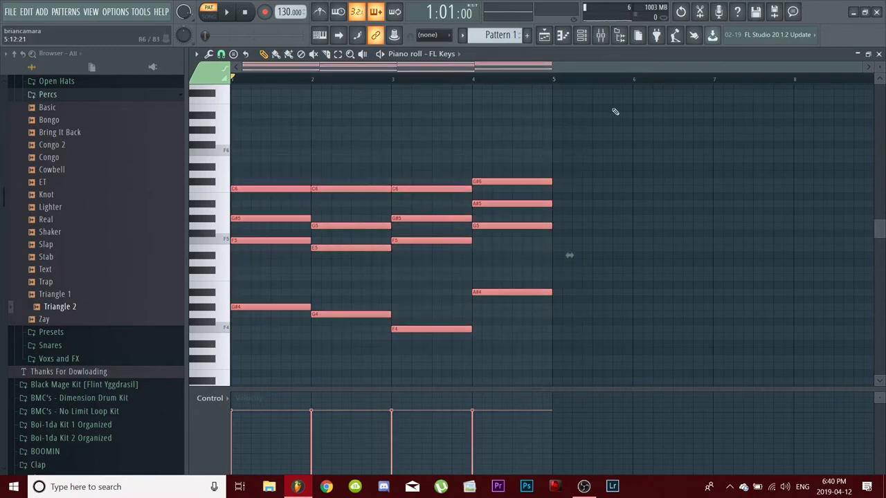
Step: Deselect the notes, add a one-bar F6 melody note above the bar 1 chord and play it back
left_click(239, 141)
left_click_drag(242, 136, 229, 111)
scroll(307, 117, "down", 1)
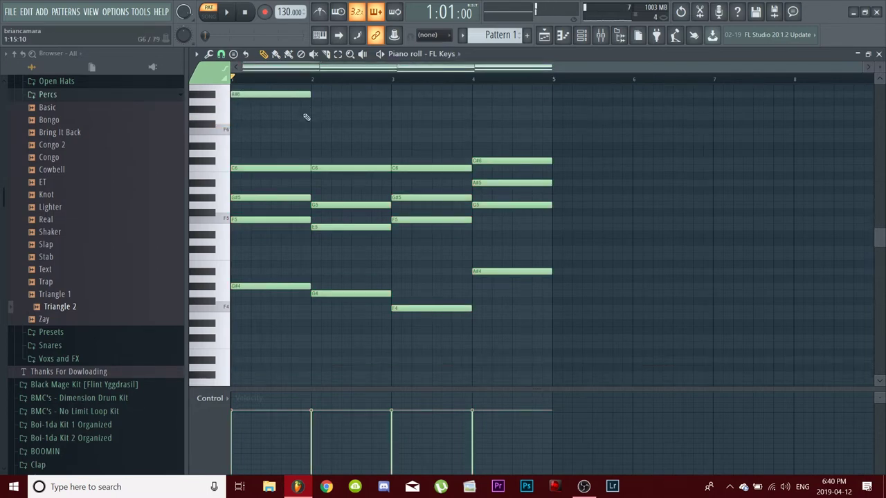
scroll(307, 118, "up", 2)
left_click_drag(276, 137, 262, 180)
key("space")
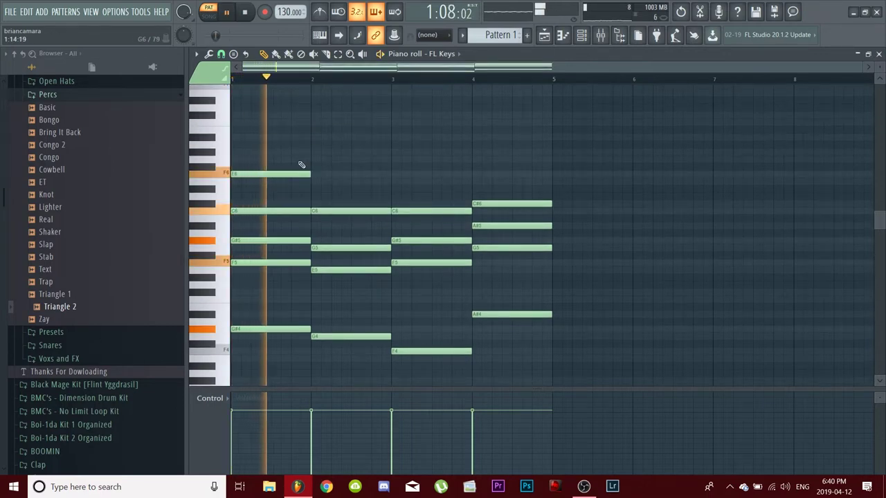
key("space")
Step: Add melody notes G#6 near the end of bar 1 and E6 at the start of bar 2, checking them by playback
left_click(273, 153)
key("space")
left_click_drag(271, 152, 311, 180)
key("space")
left_click(310, 160)
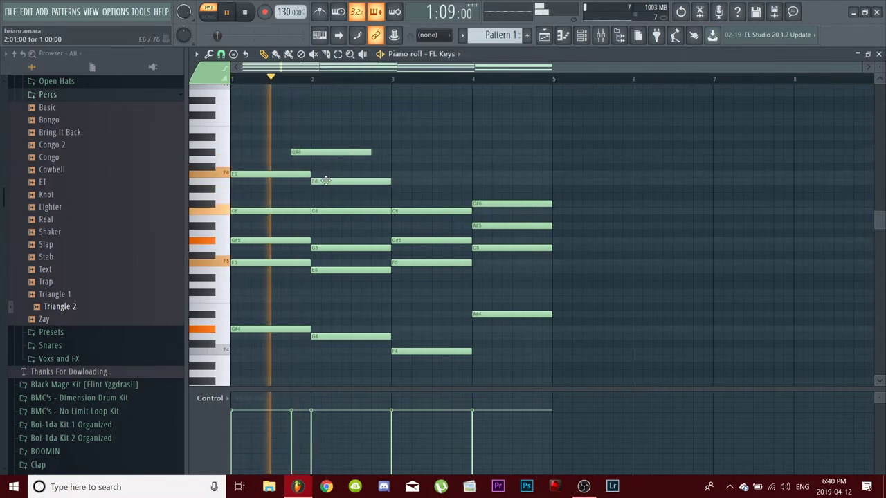
key("space")
left_click_drag(317, 182, 318, 183)
key("space")
Step: Add a G6 melody note at 1:15:00 and shorten it to 0:12:12
left_click(303, 160)
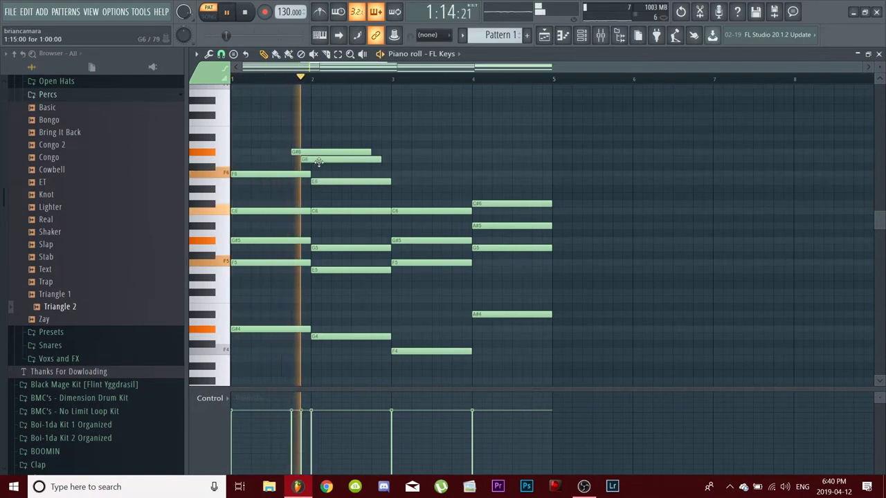
key("space")
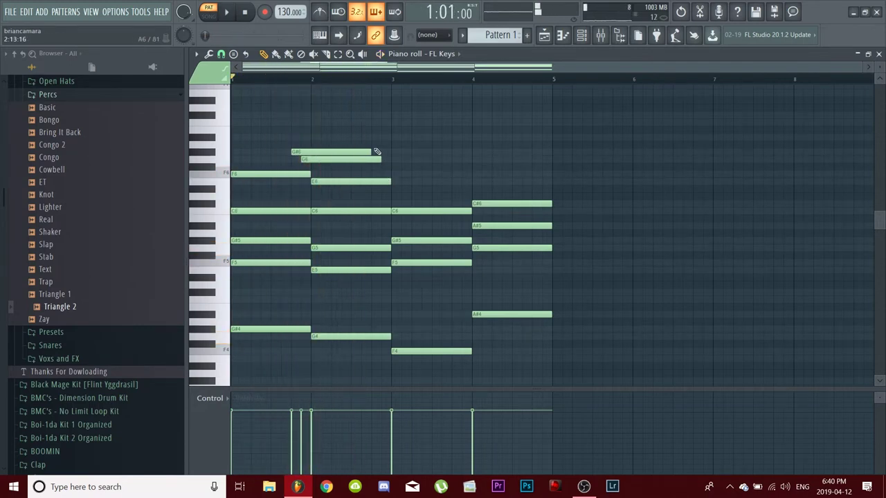
key("space")
left_click_drag(378, 159, 365, 160)
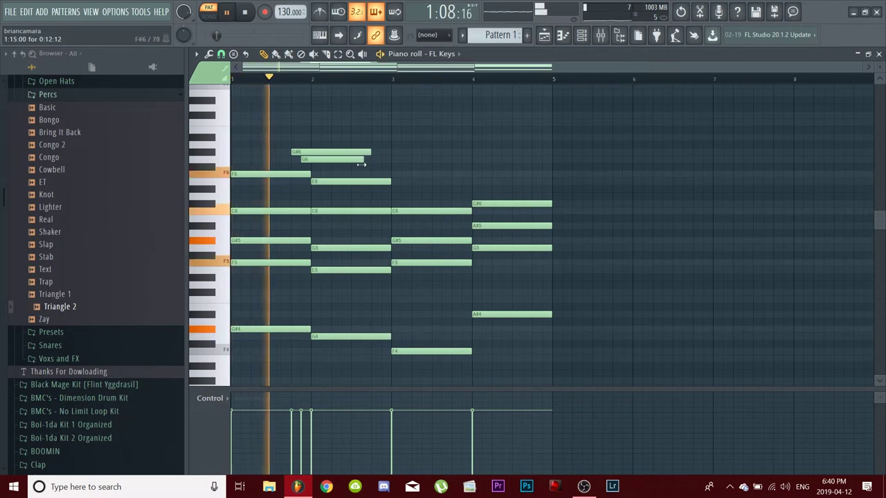
Step: Add melody notes G6 late in bar 2 and C#7 at the start of bar 3, and play the pattern
left_click(374, 160)
key("space")
left_click_drag(394, 138, 424, 115)
key("space")
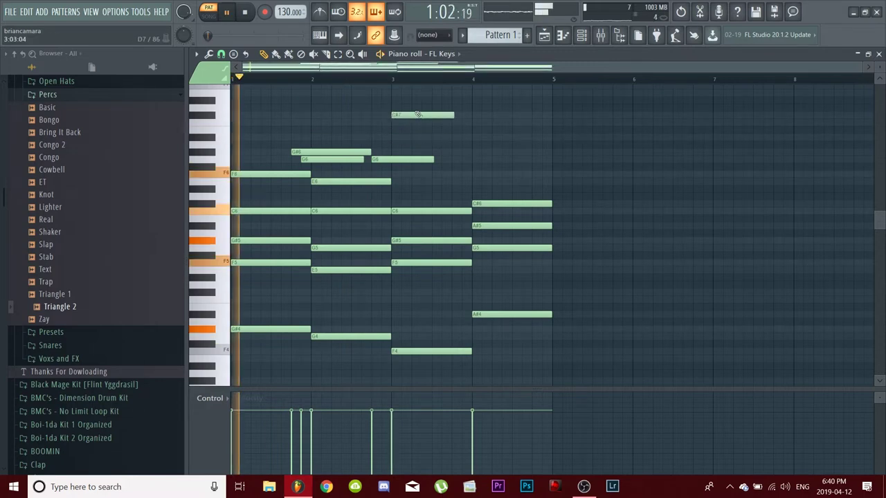
Step: Add melody notes C7 at 3:13:00 and A#6 at 4:01:00, checking them by playback
left_click(453, 123)
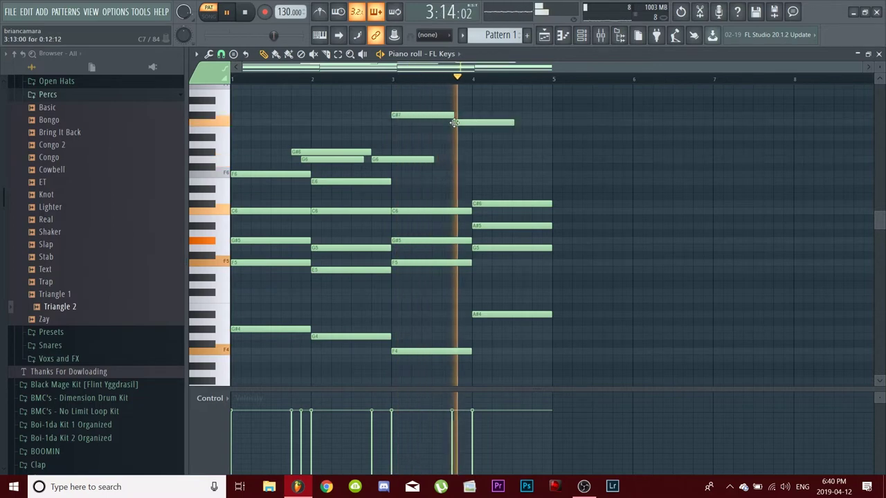
left_click(478, 138)
left_click_drag(489, 140, 488, 139)
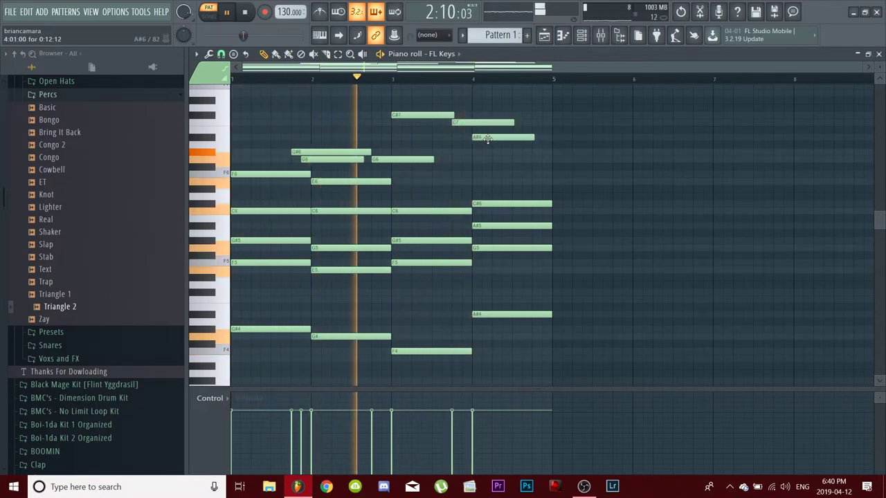
key("space")
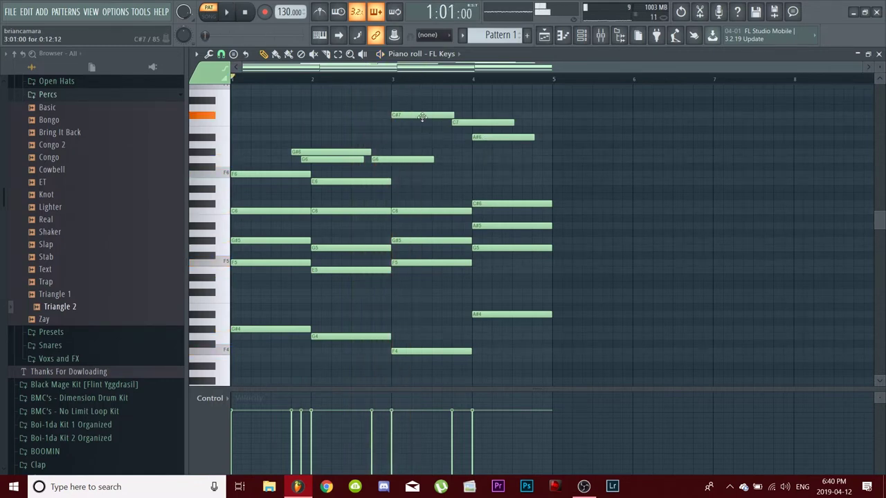
Step: Lower the bar 3 melody note to C7 and the note at 3:13:00 to G#6, playing back each change
left_click_drag(421, 116, 422, 124)
key("space")
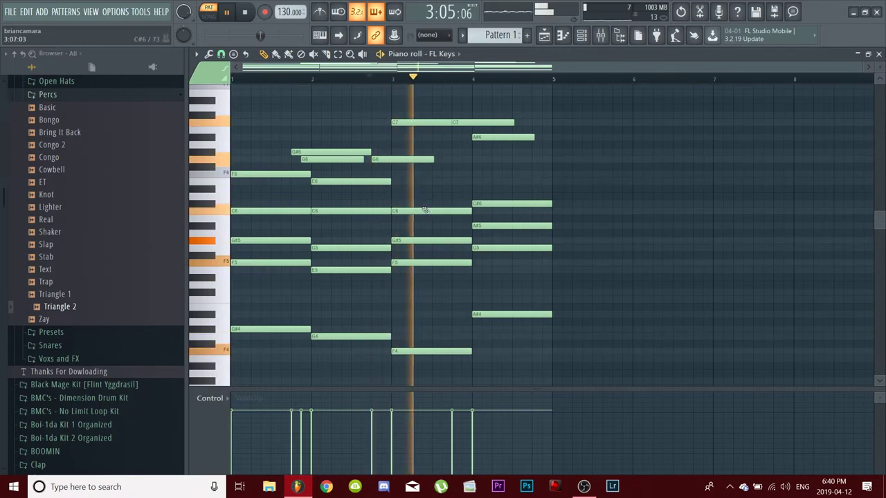
key("space")
left_click_drag(467, 124, 467, 153)
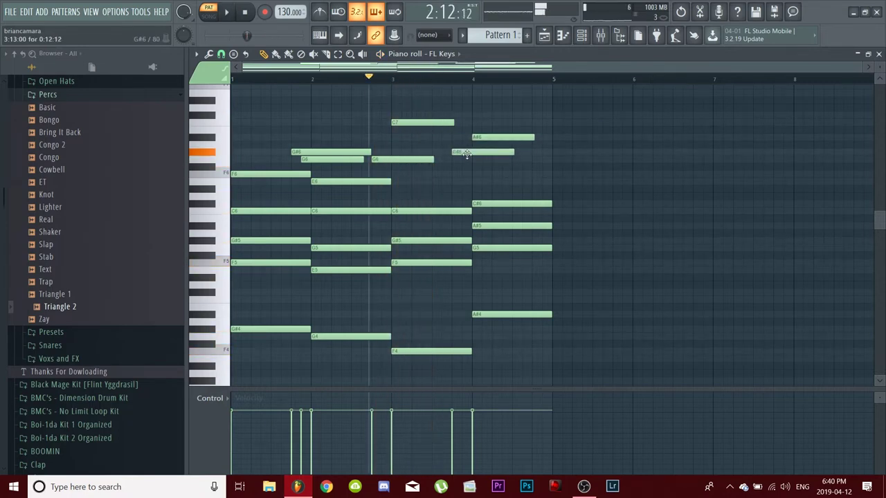
key("space")
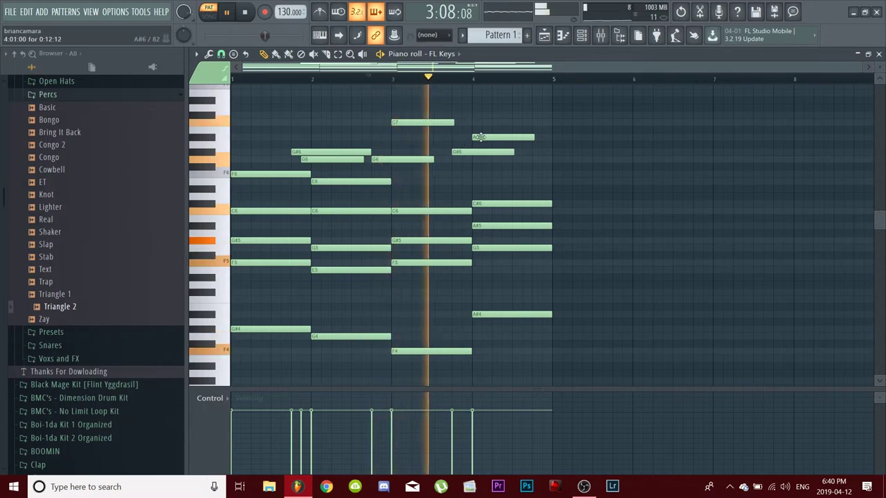
Step: Add melody notes G6 halfway through bar 4 and G#6 on the bar's last quarter
left_click(513, 160)
key("space")
left_click_drag(543, 145, 533, 154)
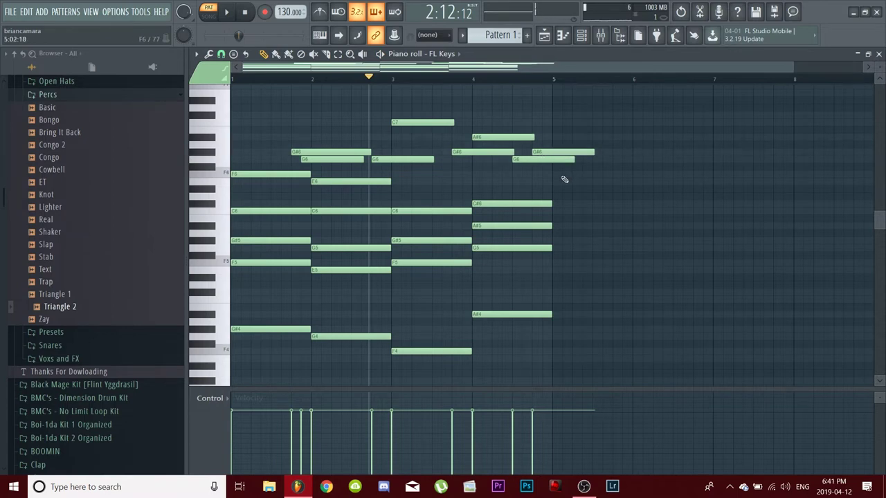
Step: Shorten the G#6 note late in bar 3 and the last two bar 4 melody notes to a quarter bar, and A#6 to half a bar
left_click_drag(589, 181, 450, 131)
left_click_drag(540, 139, 492, 141)
left_click(518, 146, "ctrl")
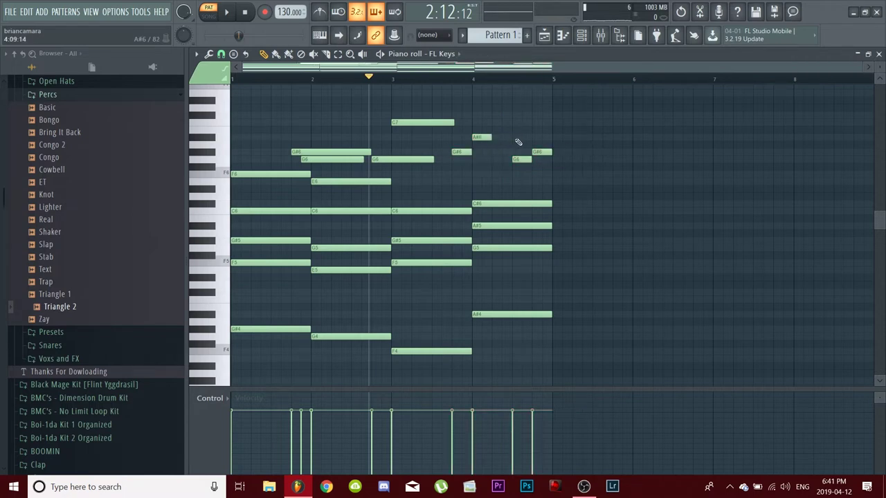
key("space")
left_click_drag(491, 137, 510, 141)
Step: Shorten the G#6 and G6 melody notes late in bar 1 and the G6 note late in bar 2
mouse_move(433, 160)
left_mouse_down()
mouse_move(391, 160)
mouse_move(393, 172)
mouse_move(346, 146)
mouse_move(353, 144)
mouse_move(316, 139)
mouse_move(301, 153)
left_mouse_up()
left_click(333, 153, "ctrl")
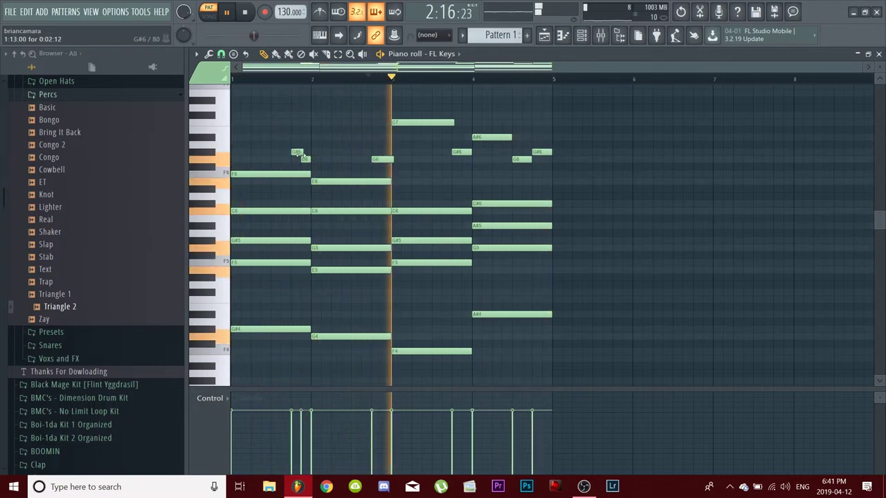
key("space")
Step: Raise the melody note at the start of bar 3 to C#7 and play it back
key("space")
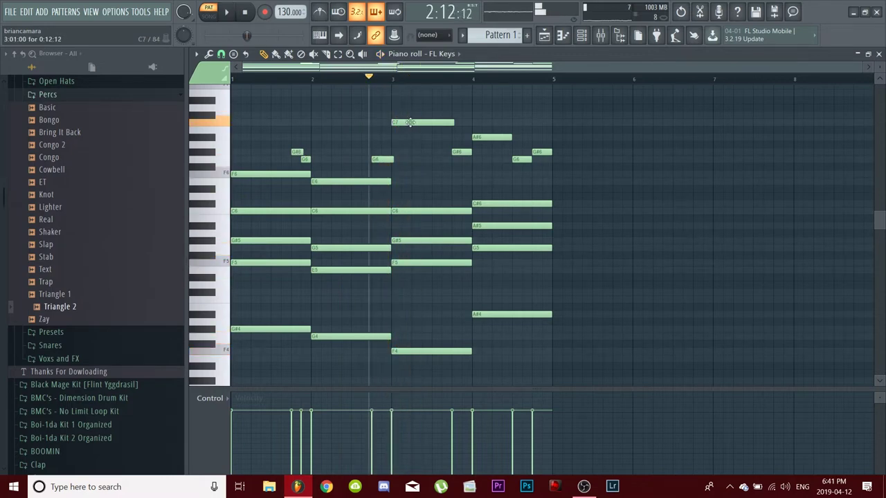
left_click_drag(410, 123, 409, 115)
key("space")
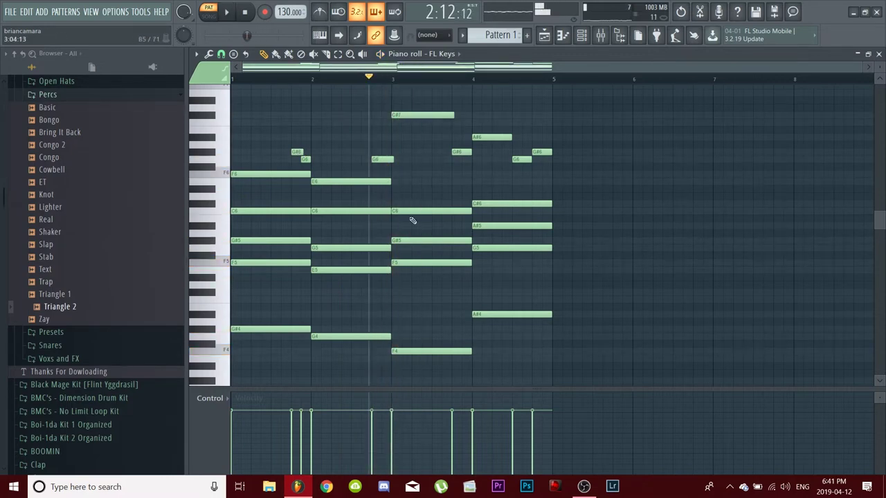
Step: Raise the bar 3 chord's C6 to C#6 and its G#5 to A#5, playing back each change
left_click_drag(408, 208, 407, 201)
key("space")
key("space")
left_click_drag(434, 242, 436, 228)
key("space")
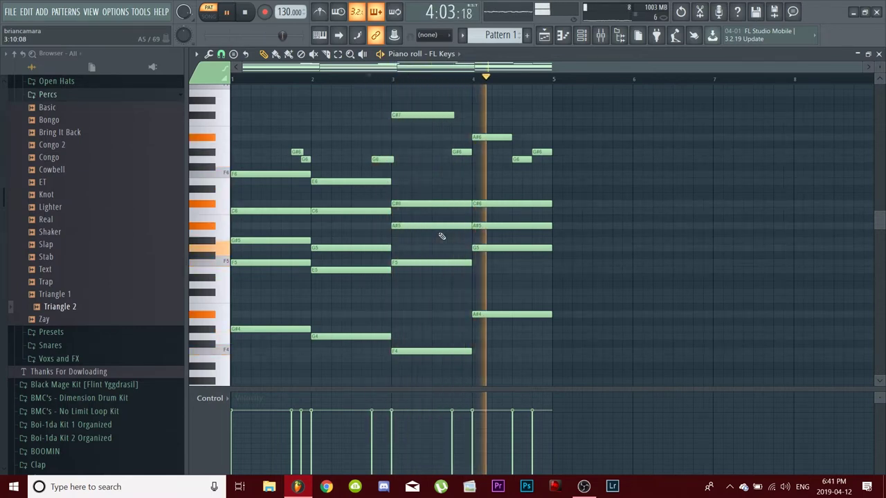
key("space")
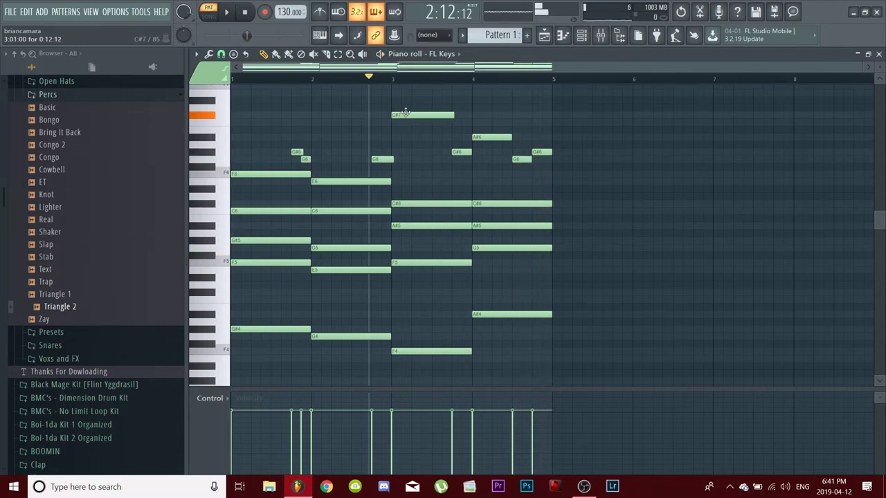
Step: Move the bar 3 chord's C#6 note down to C6 and delete its A#5 note
left_click_drag(420, 202, 419, 211)
right_click(422, 227)
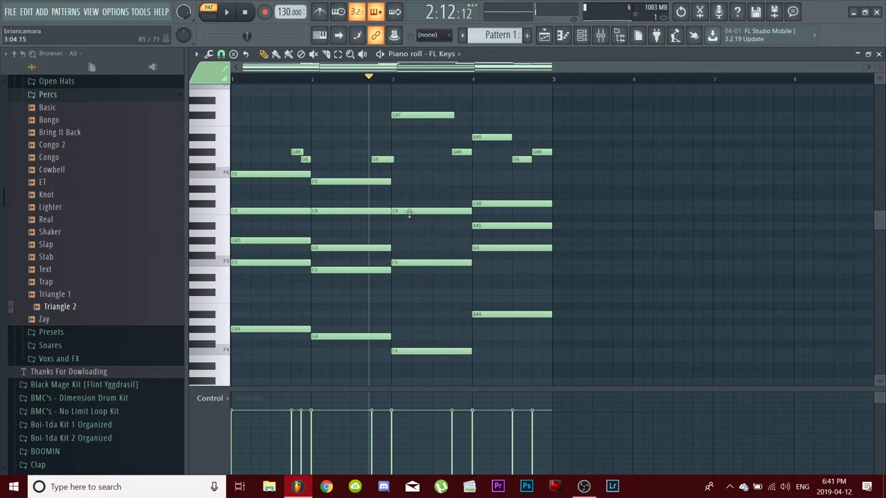
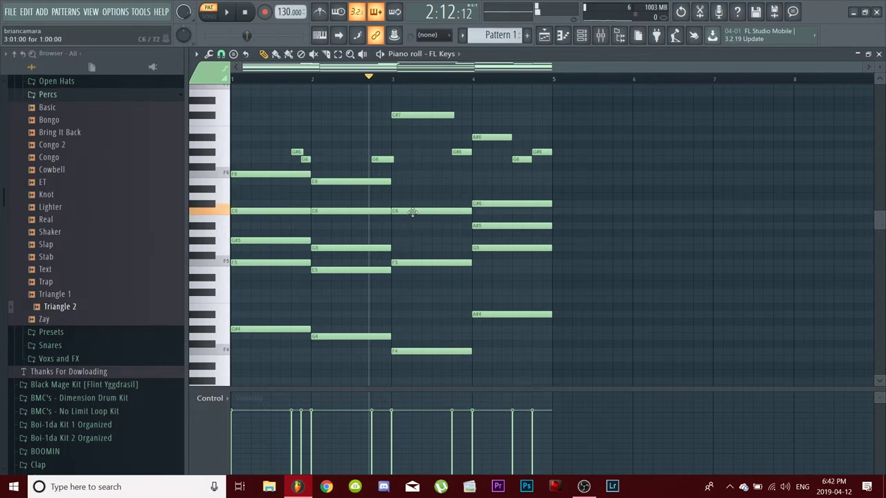
Step: Raise the bar 3 chord's C6 to C#6, add a one-bar A#5 note at 3:01:00 and play the pattern
left_click_drag(412, 208, 412, 205)
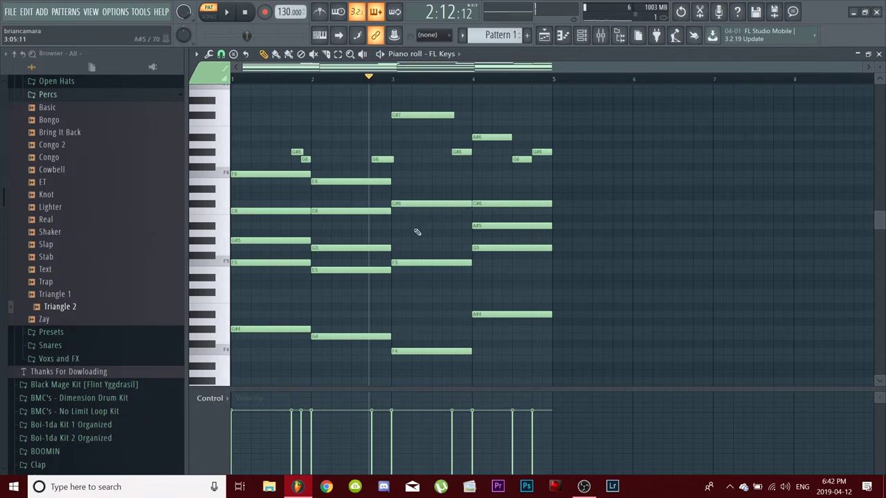
key("space")
key("space")
left_click(393, 226)
key("space")
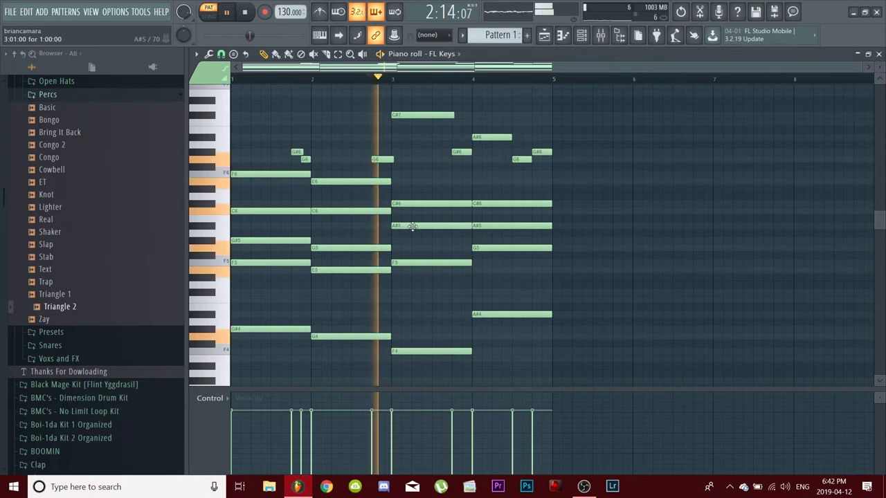
key("space")
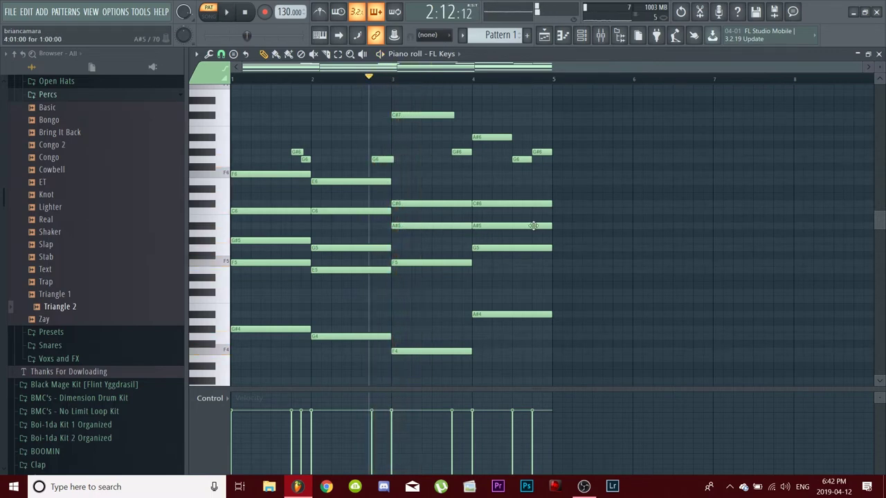
key("space")
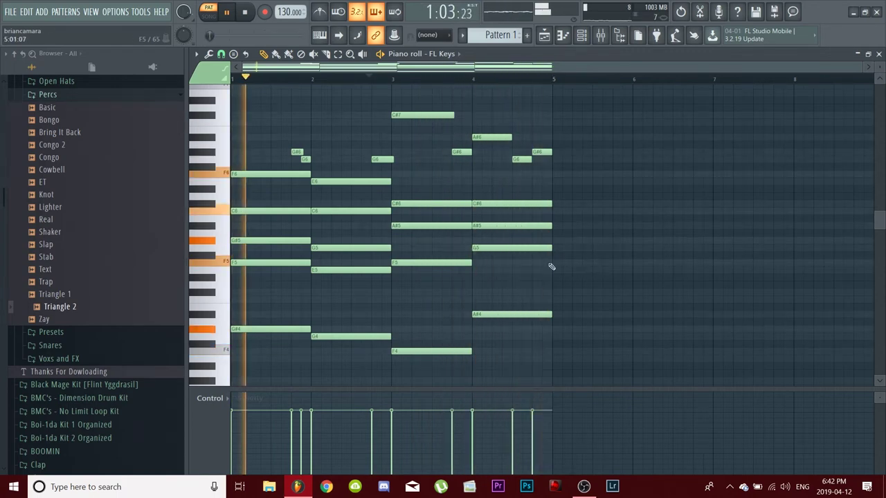
key("space")
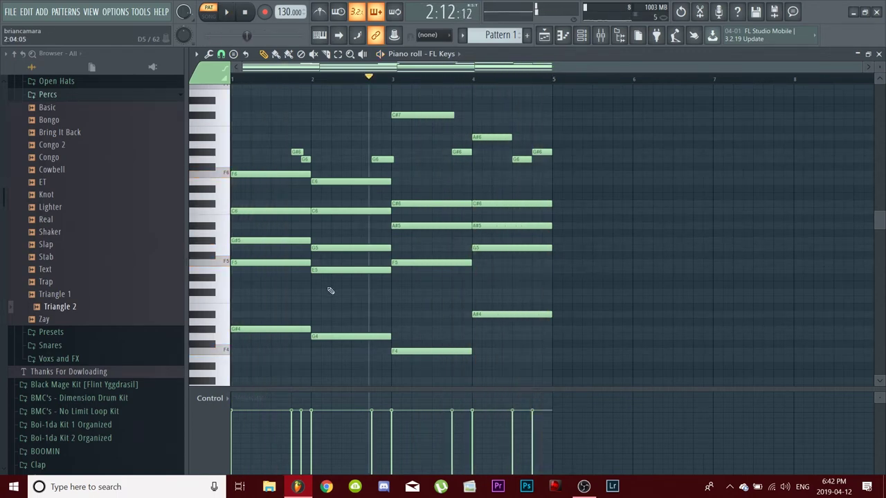
Step: Close the piano roll, clone the FL Keys channel and paste the FL Keys notes into the clone
left_click(879, 55)
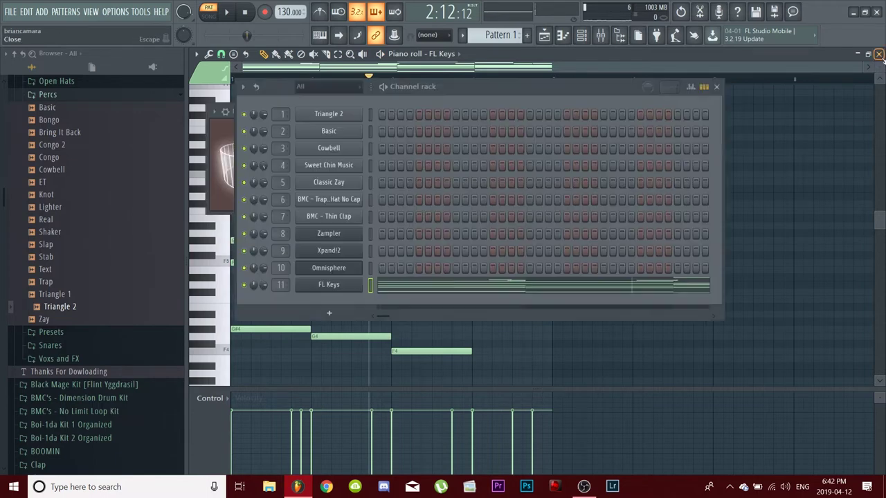
right_click(344, 286)
left_click(350, 290)
right_click(344, 287)
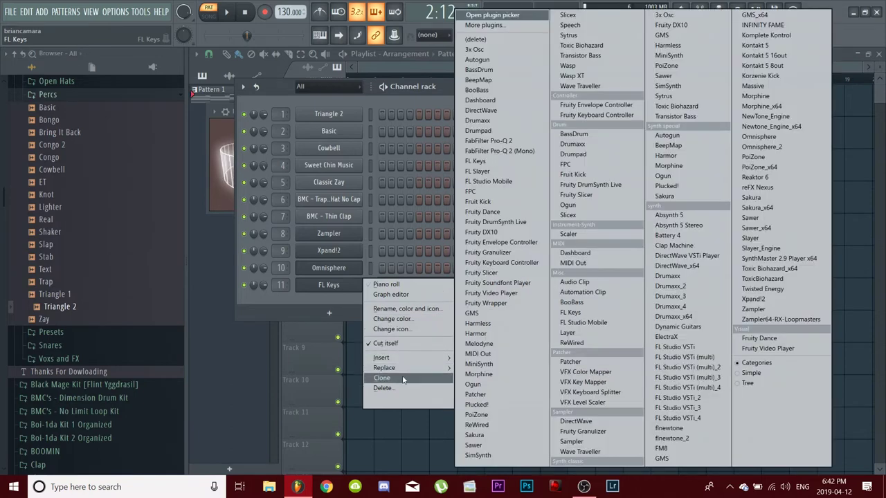
left_click(403, 378)
left_click(370, 313)
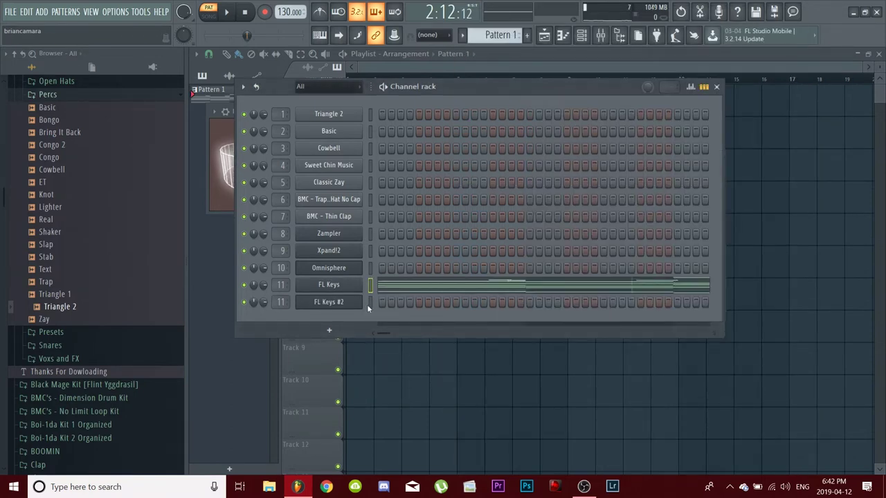
left_click(370, 305)
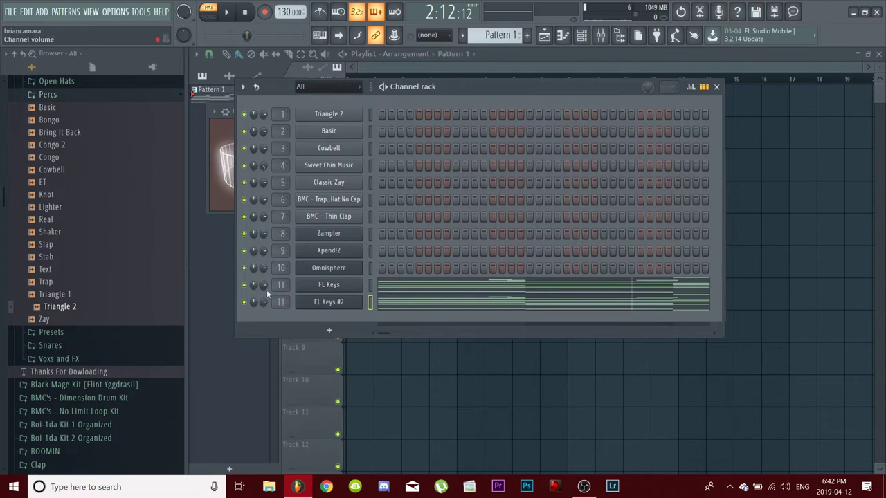
Step: Paste the copied notes into the Omnisphere channel and cut them out again
left_click(371, 286)
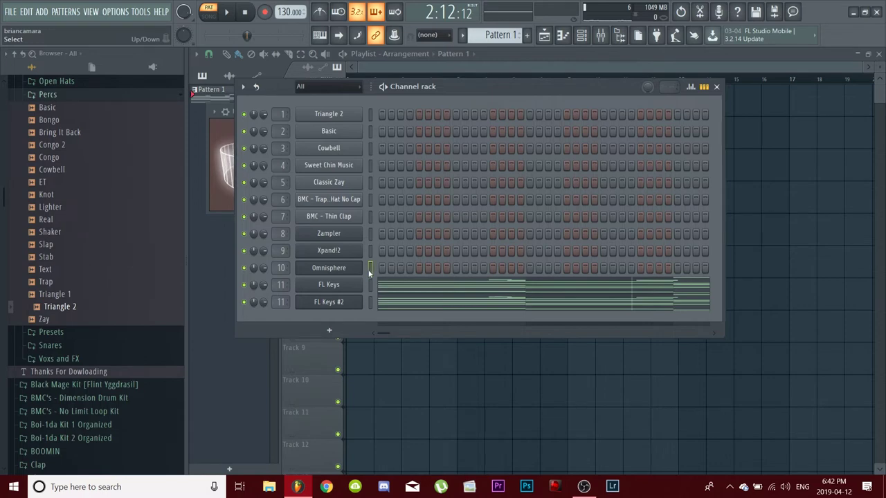
key("ctrl+v")
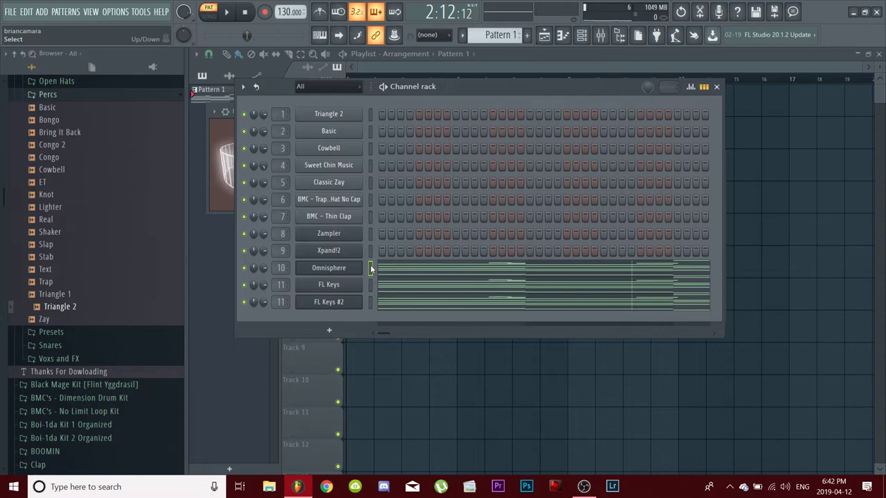
key("ctrl+x")
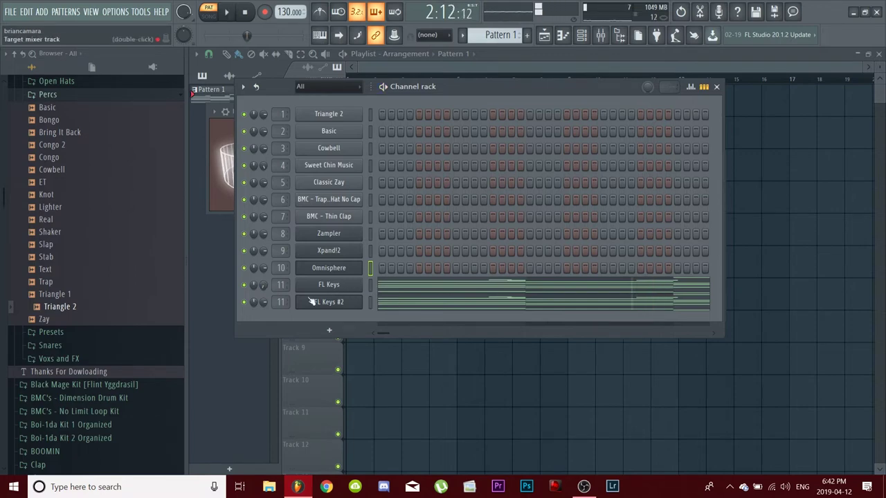
Step: Open the FL Keys #2 notes, shift bar 1's G#5 note off the downbeat and its C6 note to 1:09:00, and play back
left_click(422, 310)
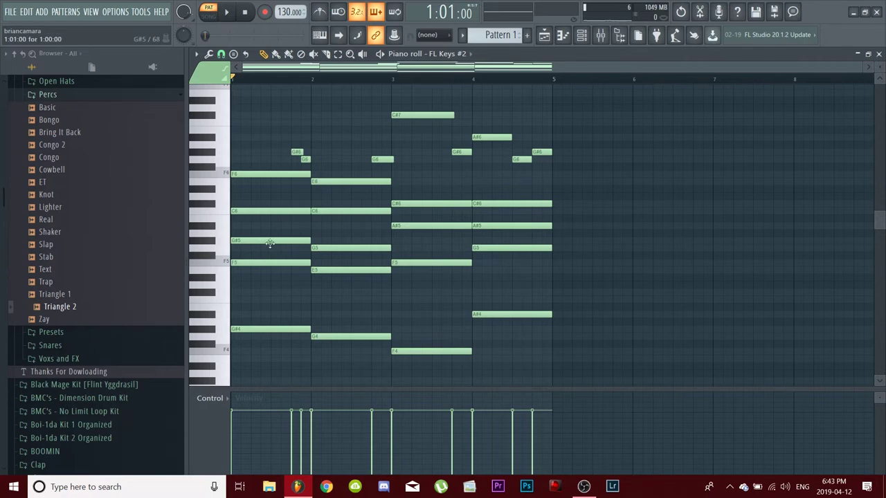
left_click_drag(268, 242, 293, 242)
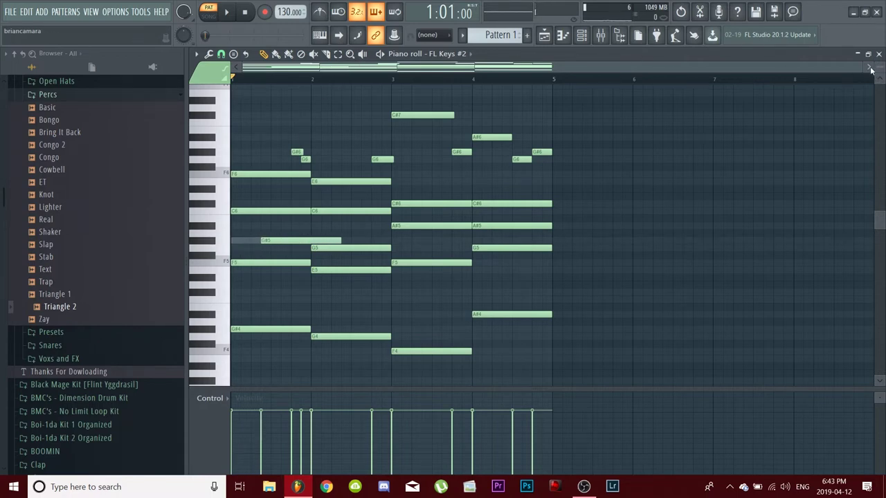
left_click_drag(860, 67, 703, 69)
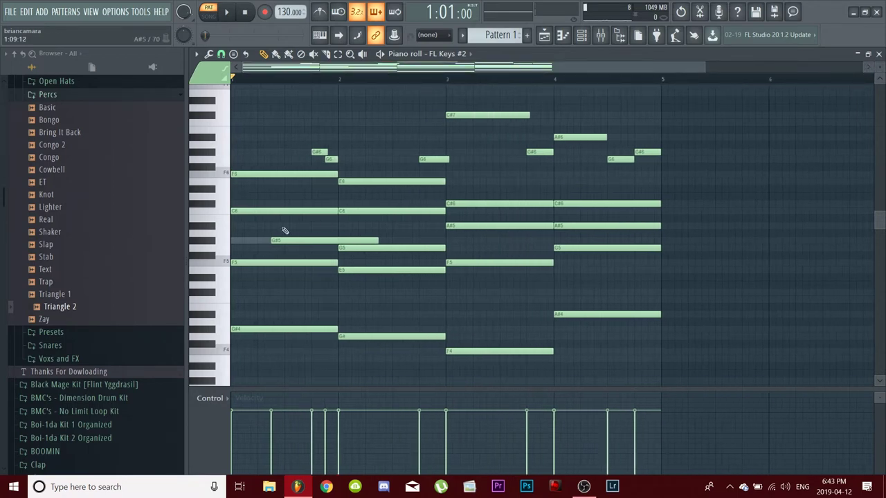
left_click_drag(256, 214, 332, 213)
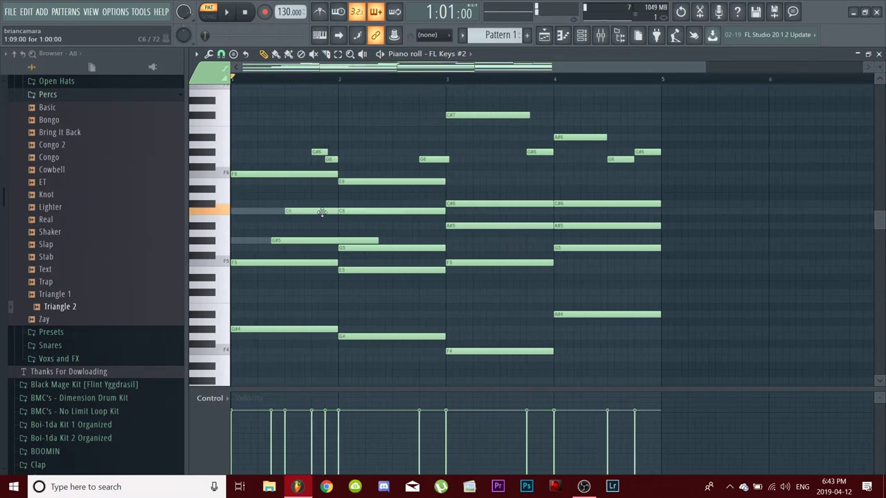
key("space")
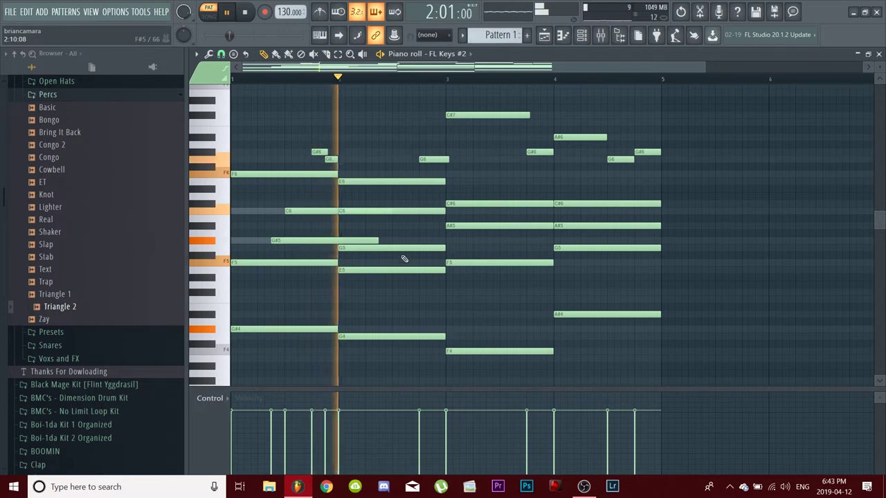
key("space")
Step: Shift the G5 chord note in bar 2 off the downbeat and play it back
left_click_drag(399, 251, 436, 248)
key("space")
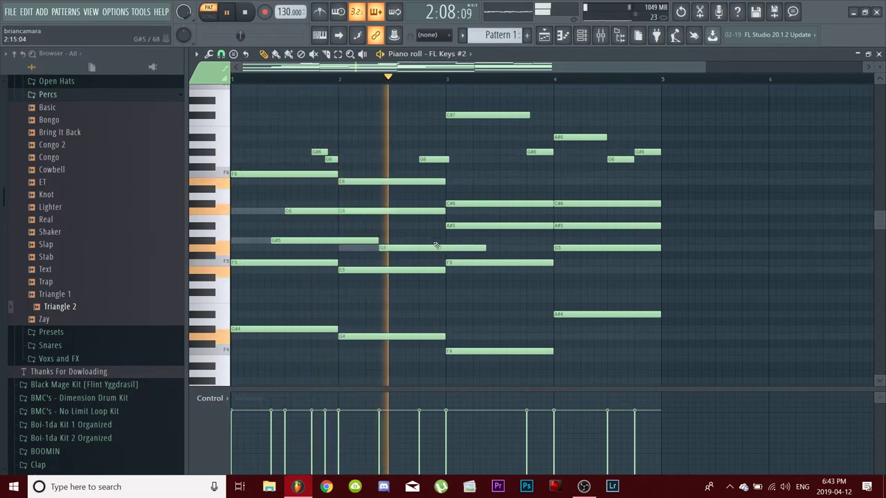
key("space")
key("space")
key("space")
Step: Move bar 1's G#5 note earlier so it starts a quarter of the way into the bar, and play it back
left_click_drag(302, 240, 289, 239)
key("space")
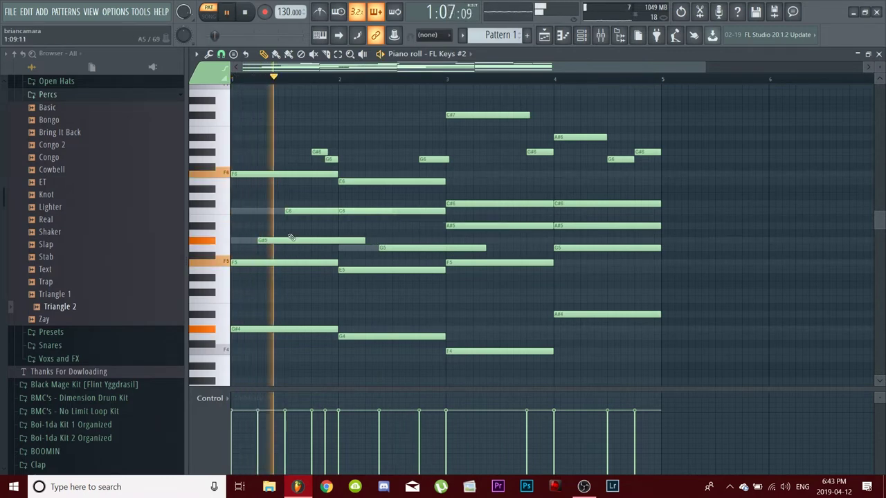
key("space")
Step: Move bar 2's G5 note to start a quarter into the bar and its C6 note halfway through the bar
left_click_drag(403, 249, 389, 248)
key("space")
left_click_drag(372, 211, 426, 213)
key("space")
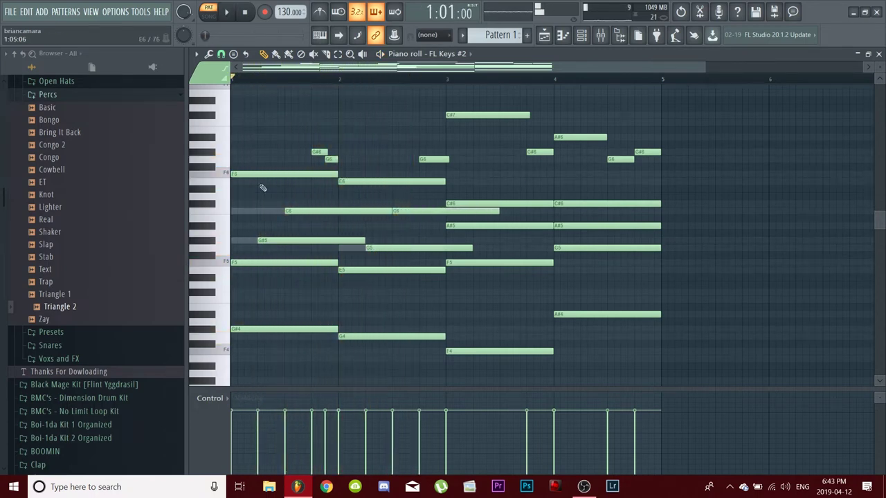
Step: Move bar 1's F6 note to 1:05:00 and its G#5 note to 1:03:00, and play it back
left_click_drag(255, 175, 282, 176)
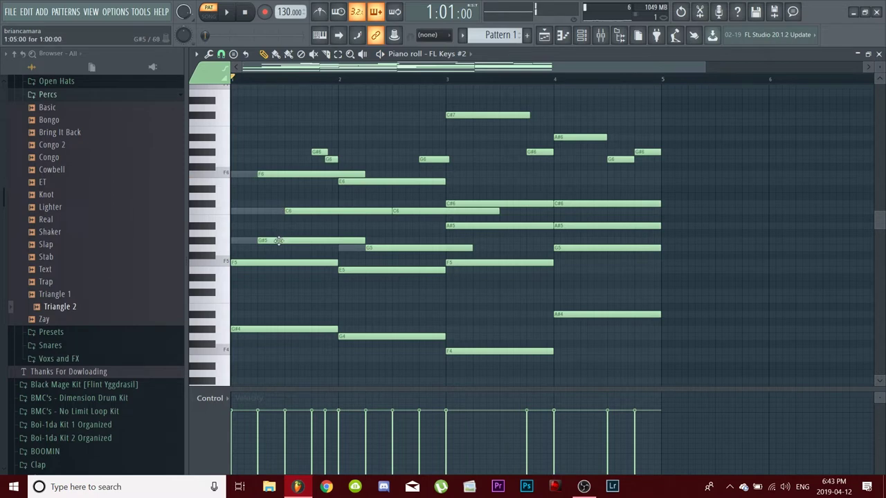
left_click_drag(278, 240, 264, 241)
key("space")
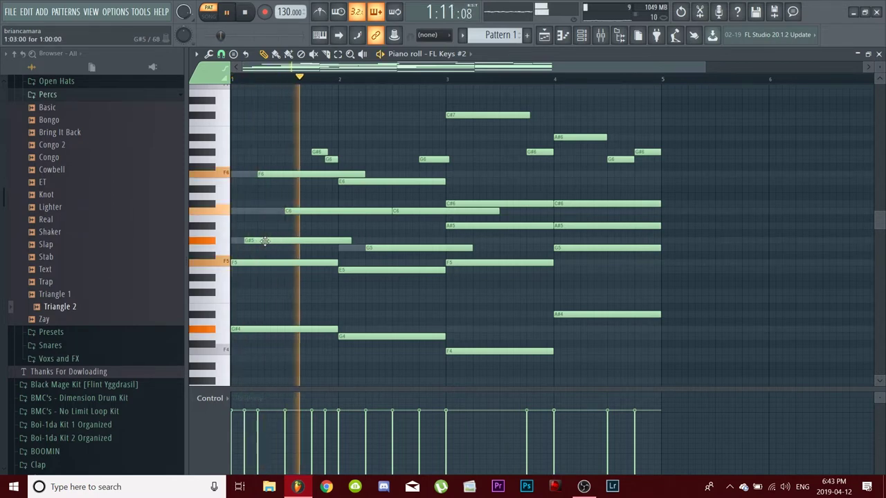
key("space")
Step: Move bar 2's G5 note to 2:03:00 and its E6 note to 2:05:00, and play it back
left_click_drag(398, 248, 384, 250)
key("space")
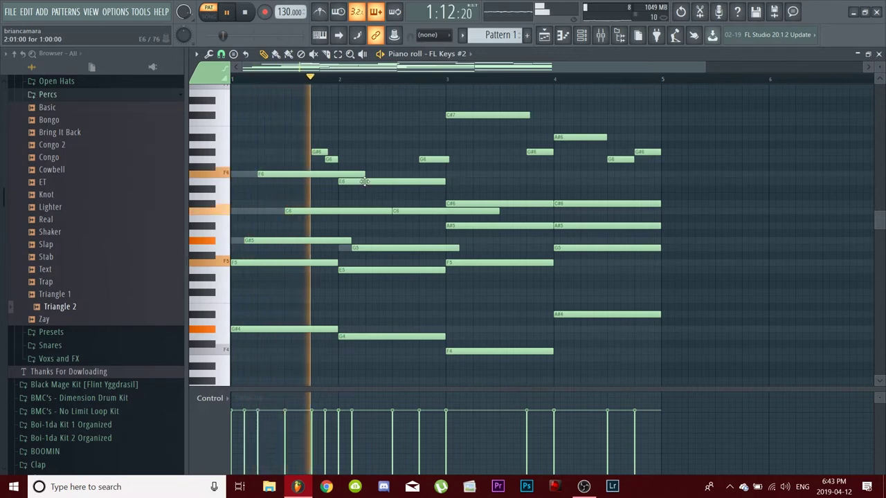
left_click_drag(364, 181, 391, 182)
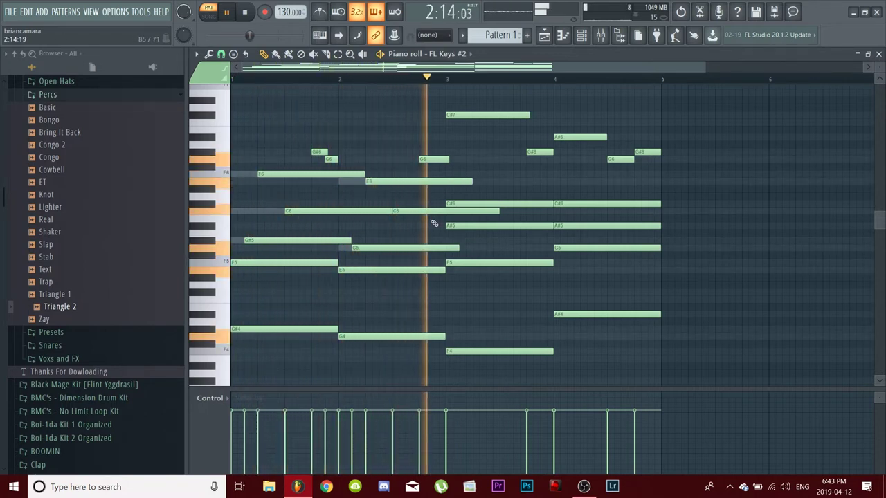
key("space")
key("space")
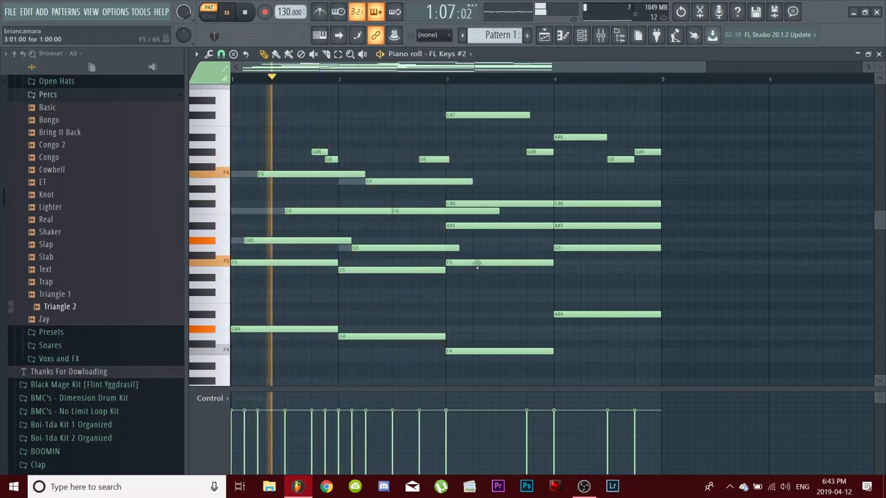
Step: Shift bar 3's A#5 note to 3:03:00 and its C#6 note to about 3:05, shortening the A#5 to end before bar 4
left_click_drag(470, 228, 484, 228)
key("space")
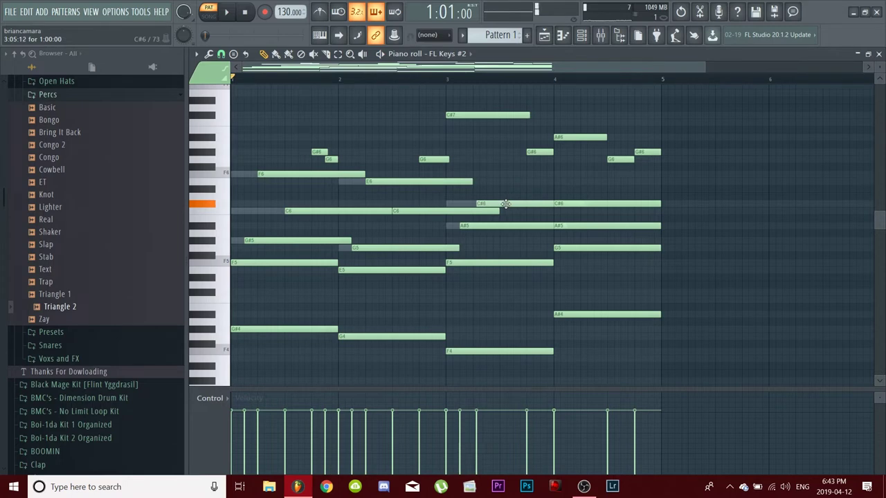
key("space")
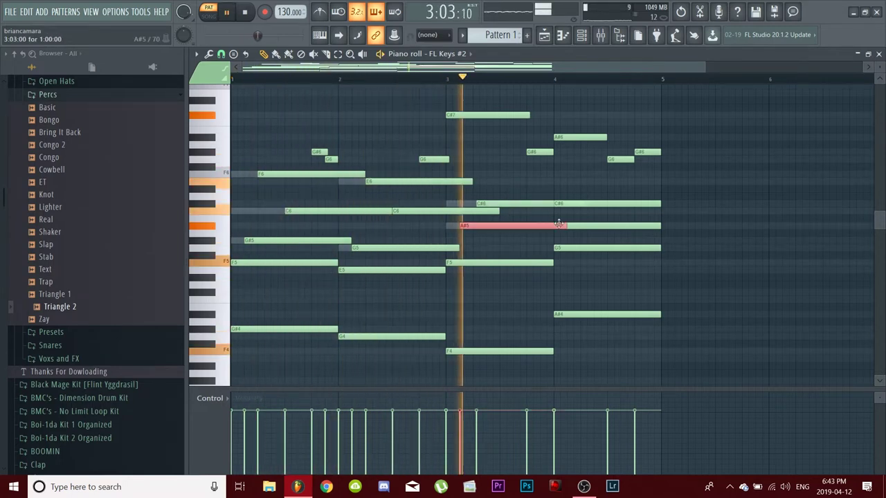
left_click_drag(558, 223, 518, 225)
key("space")
Step: Move bar 3's C#7 note to 3:05:00 and its C#6 note to 3:09:00 while listening to the playback
left_click_drag(469, 118, 496, 118)
key("space")
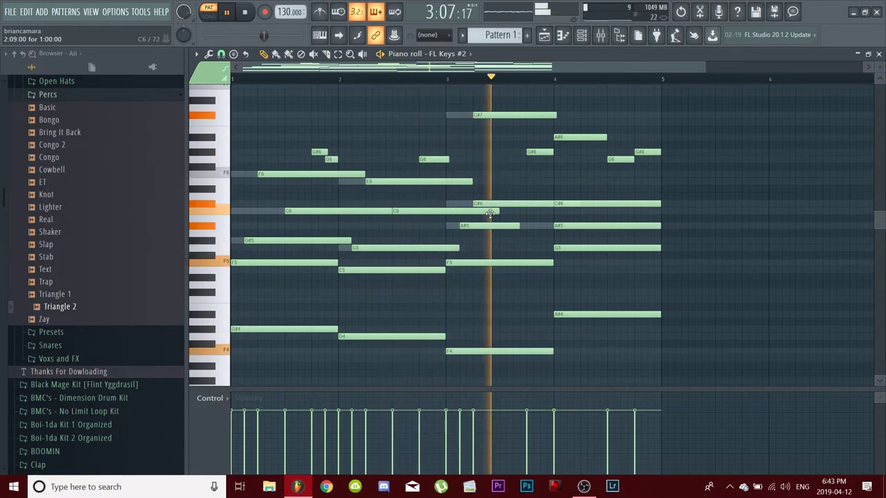
left_click_drag(490, 205, 517, 204)
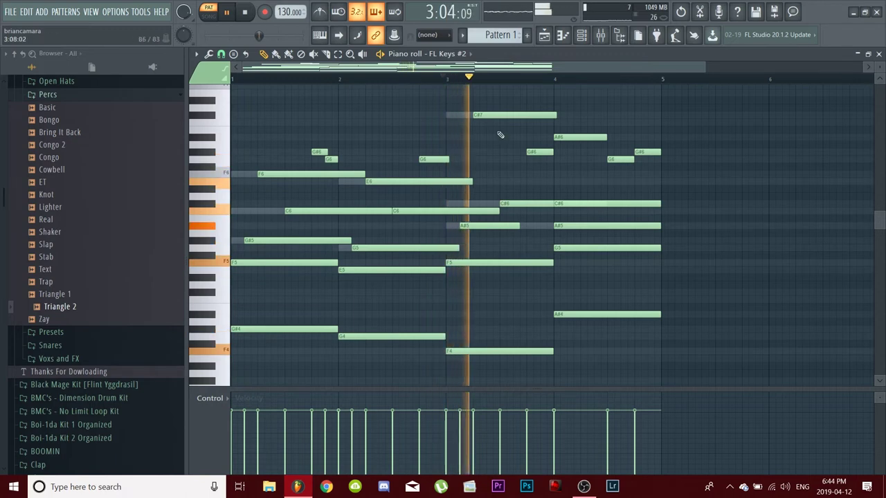
key("space")
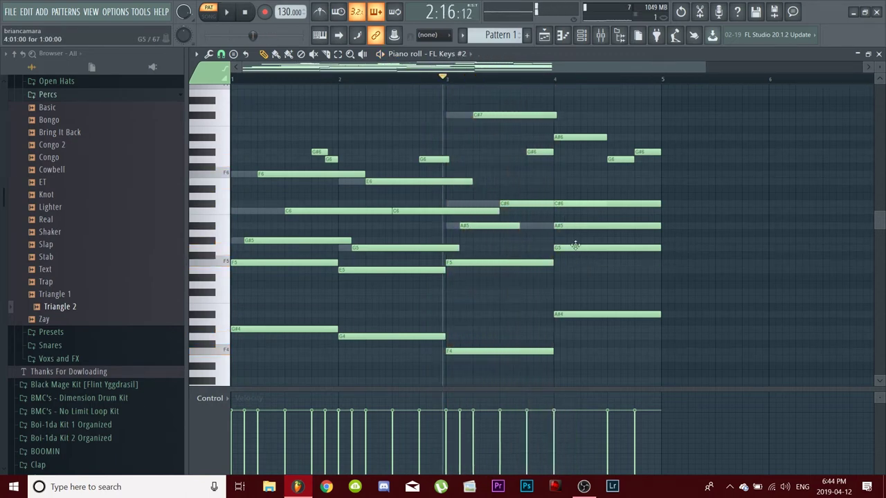
Step: Stagger bar 4's notes with A#5 at 4:03:00, C#6 at 4:09:00 and A#6 at 4:05:00, and play them back
left_click_drag(587, 225, 637, 206)
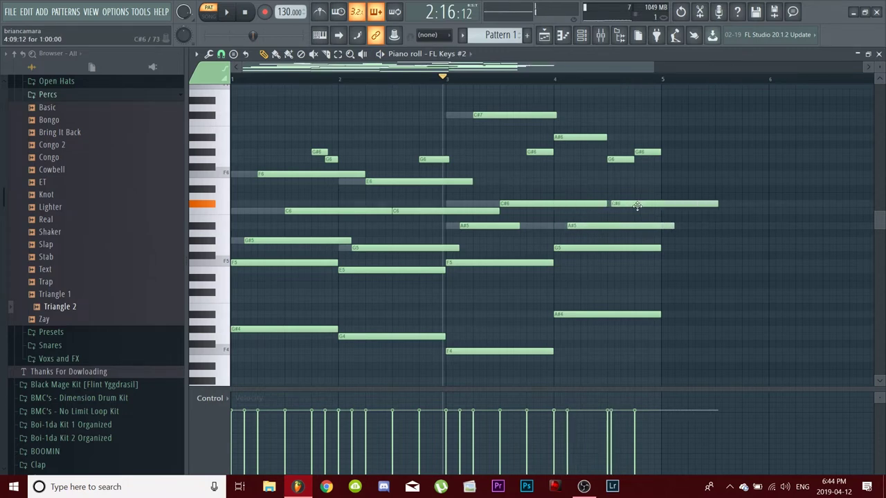
left_click_drag(583, 137, 608, 138)
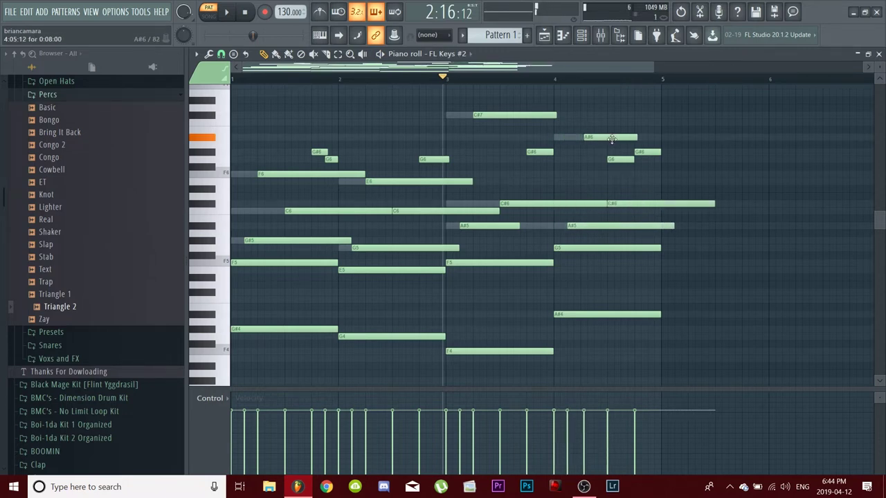
key("space")
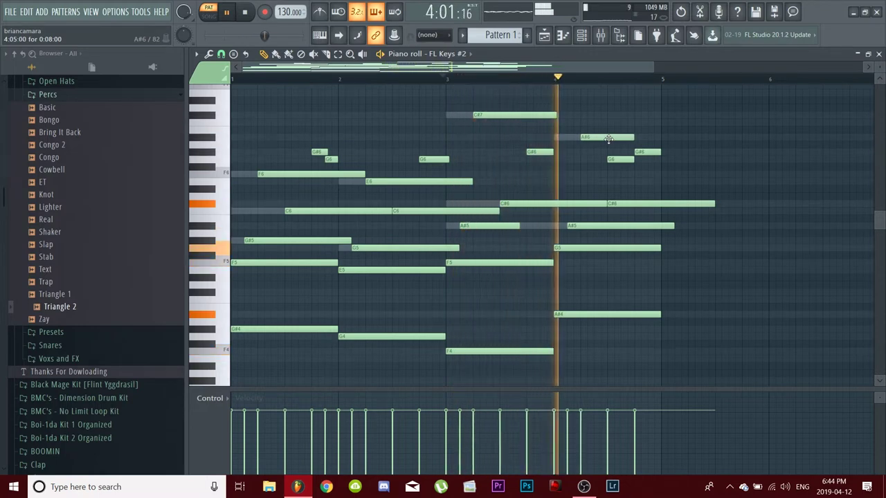
key("space")
Step: Shorten bar 4's A#5 and C#6 notes together by half a bar so the C#6 ends with bar 4, and play back
left_click_drag(715, 268, 566, 166)
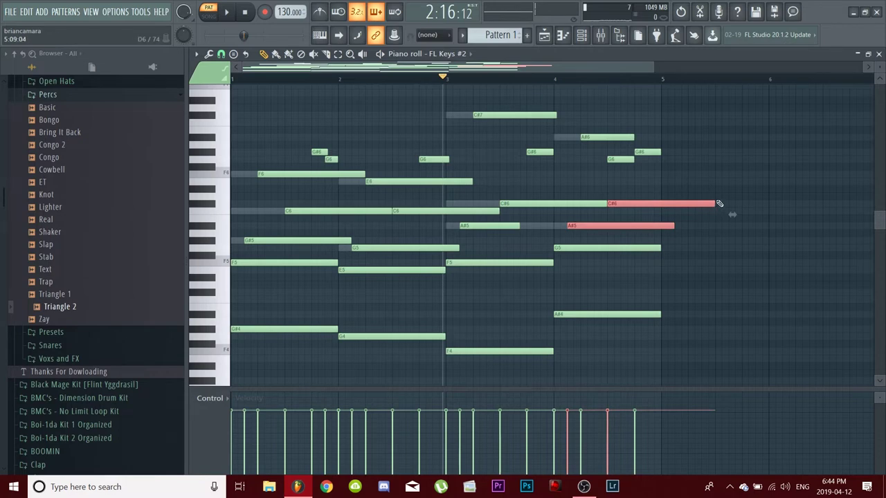
left_click_drag(692, 206, 655, 206)
left_click(662, 213)
key("space")
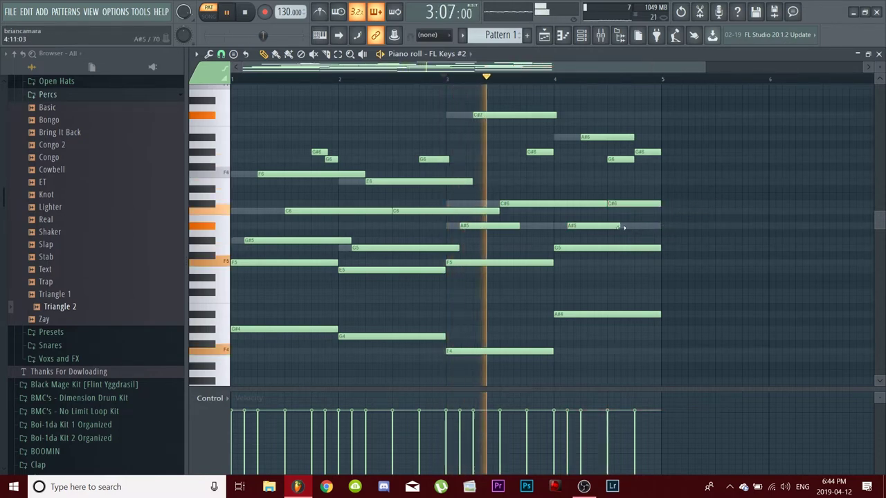
Step: Trim bar 3's C#6 to end at bar 4 and bar 1's C6 to end just before the next C6, then close the notes and stop playback
left_click_drag(607, 204, 553, 214)
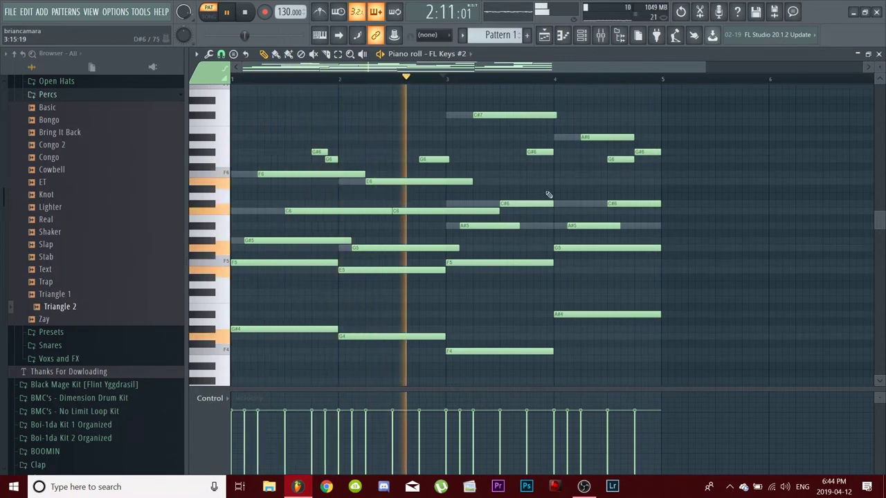
left_click_drag(391, 211, 384, 212)
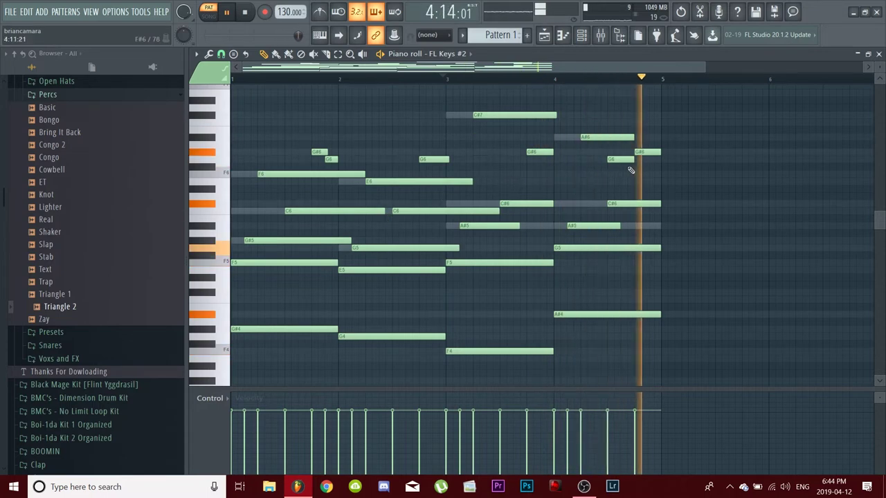
left_click(878, 54)
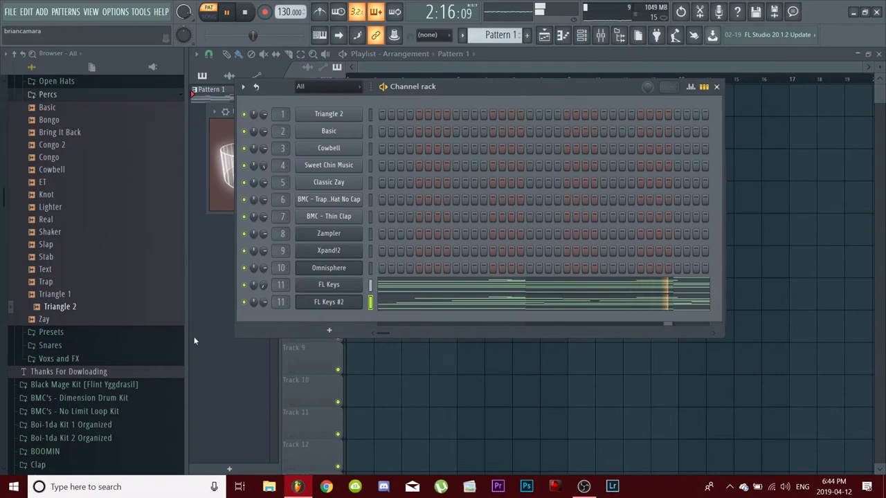
key("space")
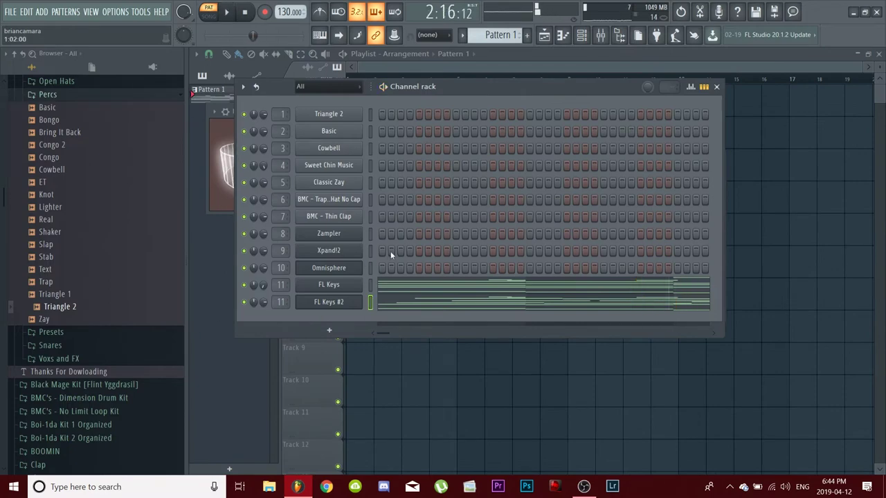
Step: Open the Classic Zay channel's sample settings, preview the sample and open it in the audio editor
left_click(341, 182)
left_click_drag(339, 153, 458, 126)
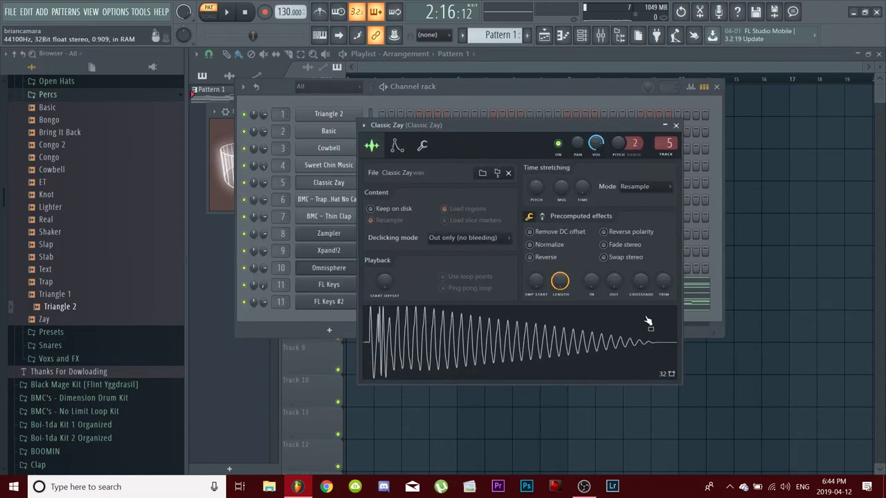
left_click(529, 354)
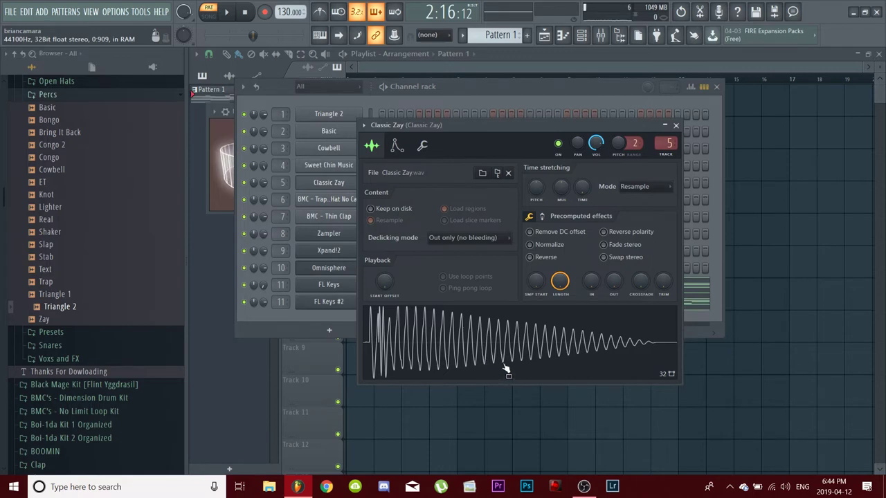
right_click(498, 343)
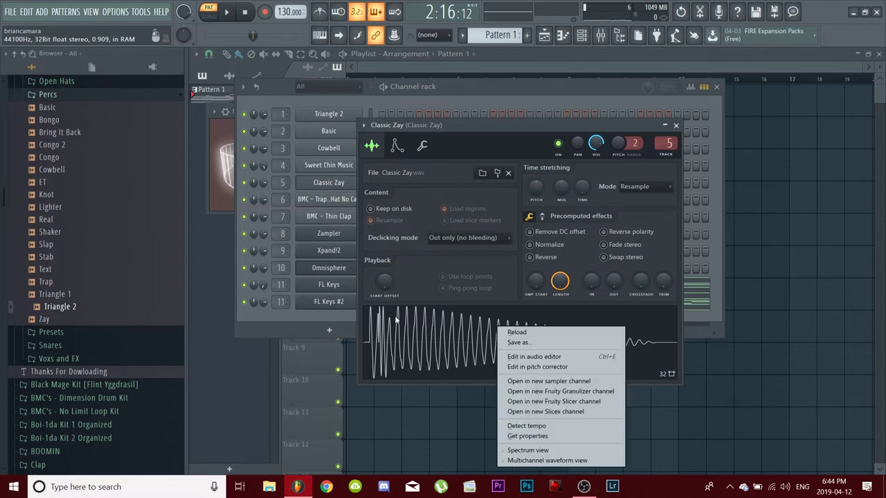
left_click(542, 359)
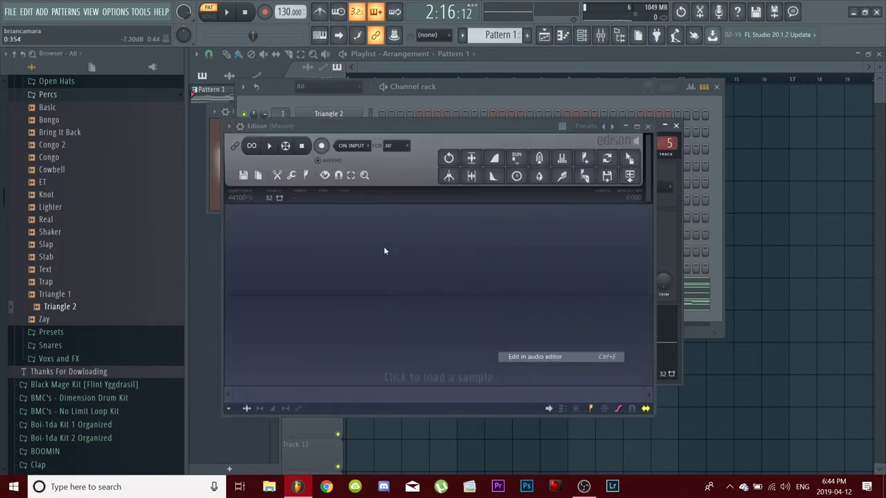
Step: Detect the pitch regions of the Classic Zay sample in Edison, inspect the detected note and close the editor
left_click(308, 177)
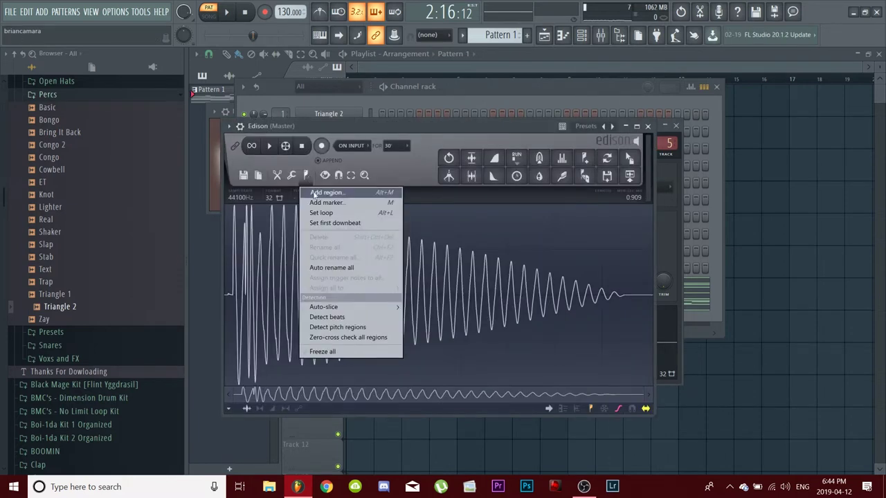
left_click(383, 328)
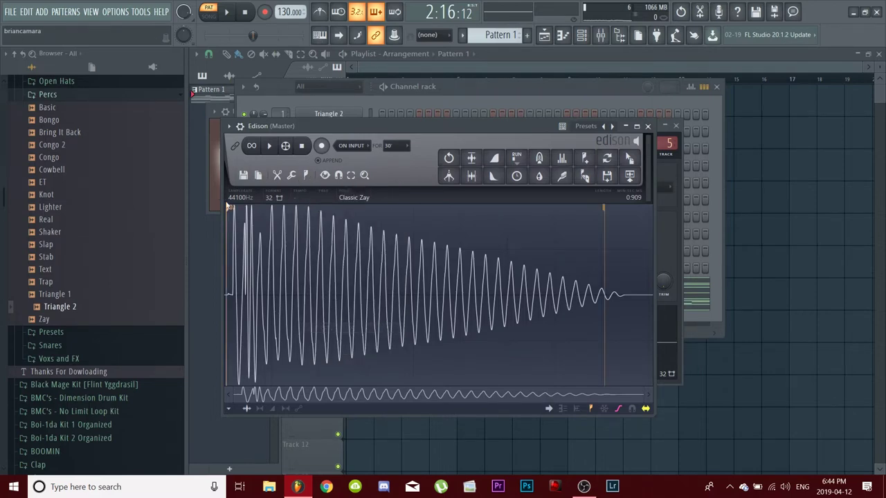
mouse_move(235, 211)
left_mouse_down()
mouse_move(362, 234)
mouse_move(237, 211)
left_mouse_up()
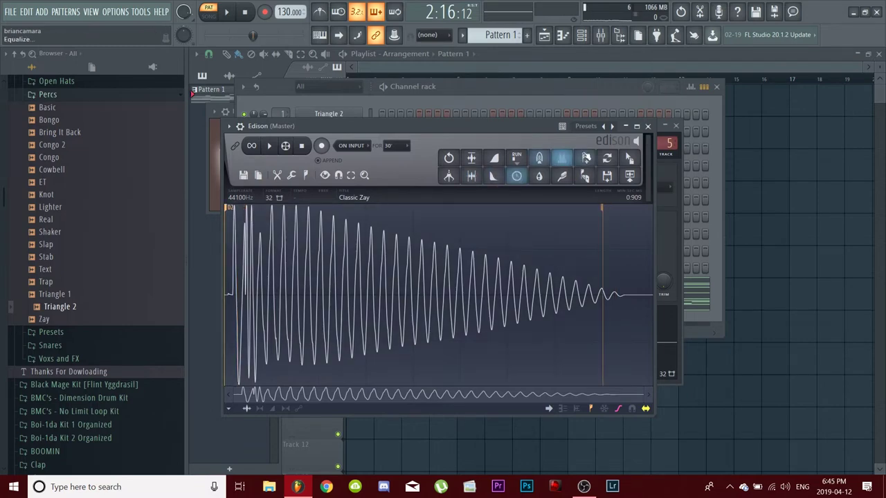
left_click(647, 128)
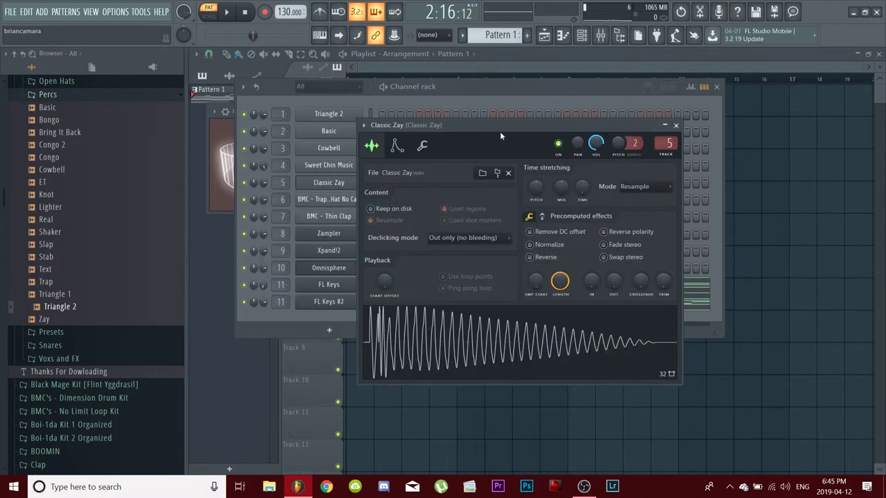
Step: Set the Classic Zay sample's root note to D5 and close its channel settings
left_click_drag(498, 129, 544, 121)
left_click(440, 139)
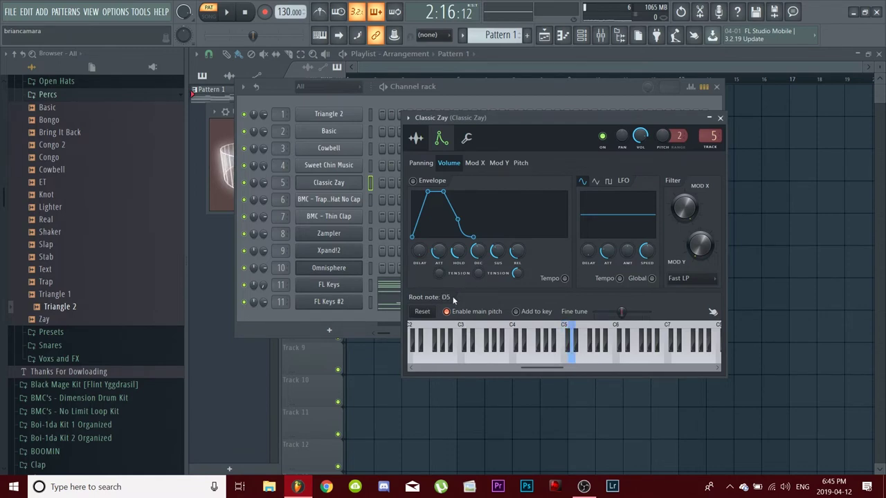
left_click(720, 118)
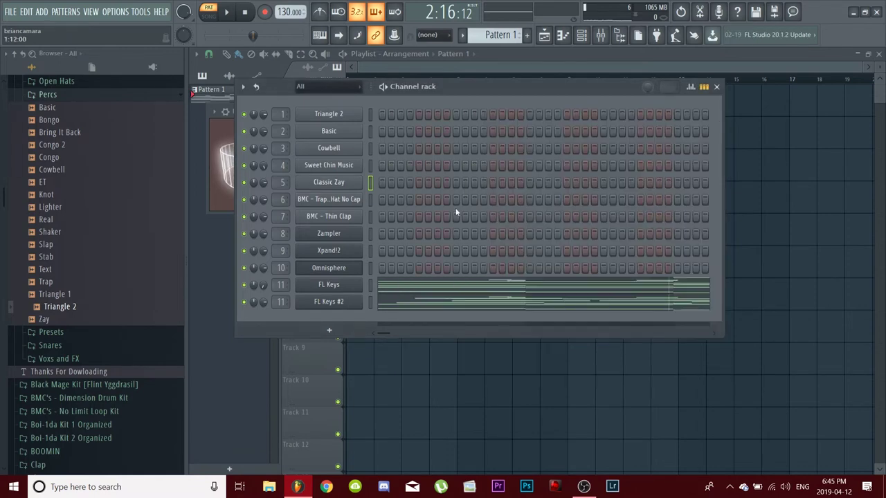
right_click(323, 184)
left_click(385, 181)
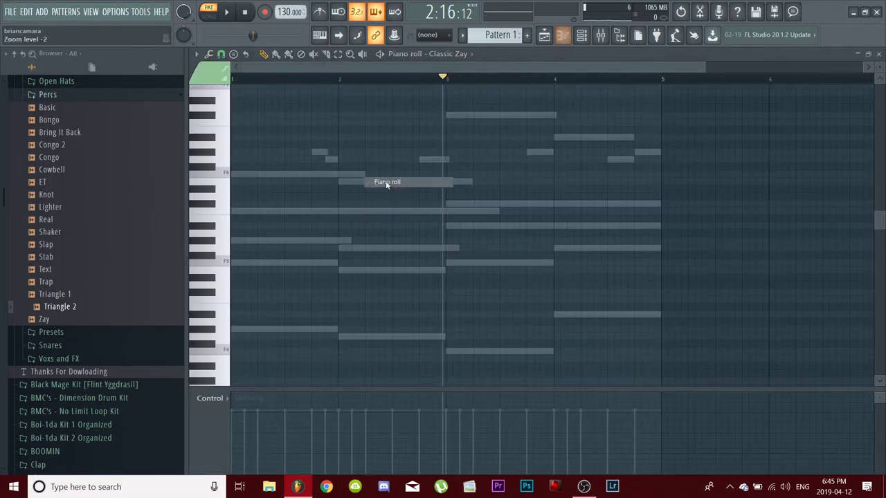
scroll(341, 291, "down", 1)
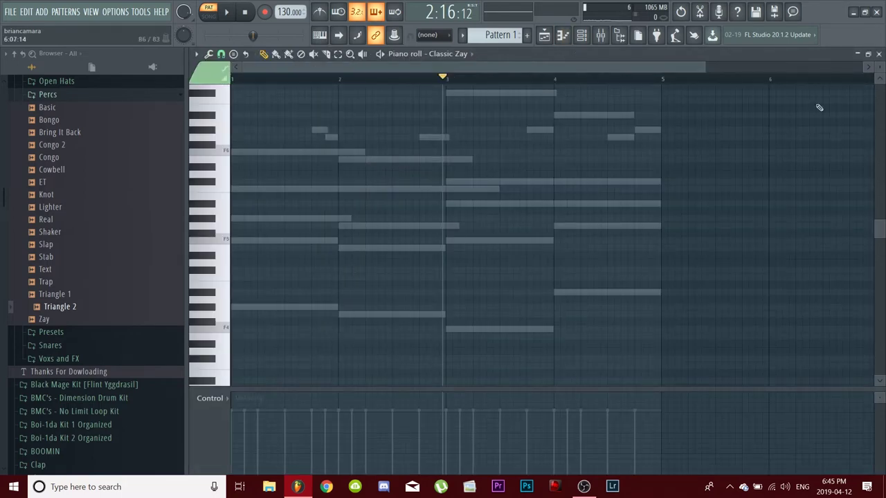
left_click(878, 54)
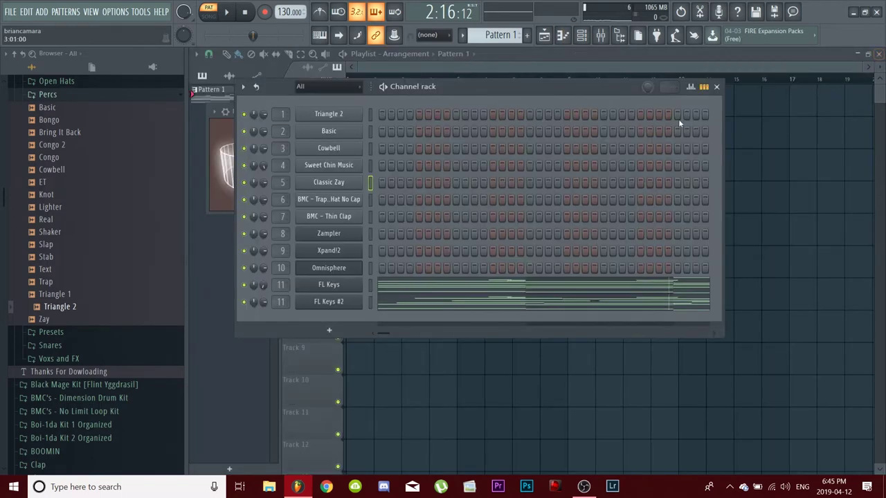
Step: Enable Cut itself for the Classic Zay channel and open its piano roll
right_click(324, 185)
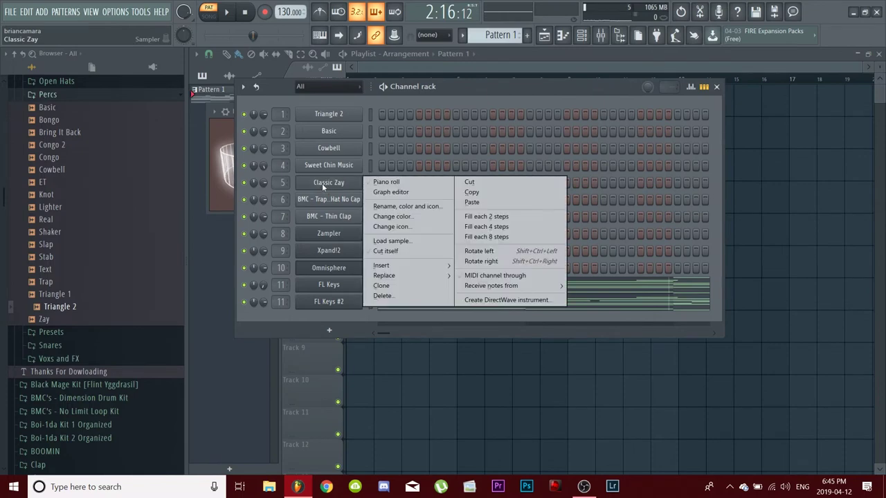
left_click(405, 253)
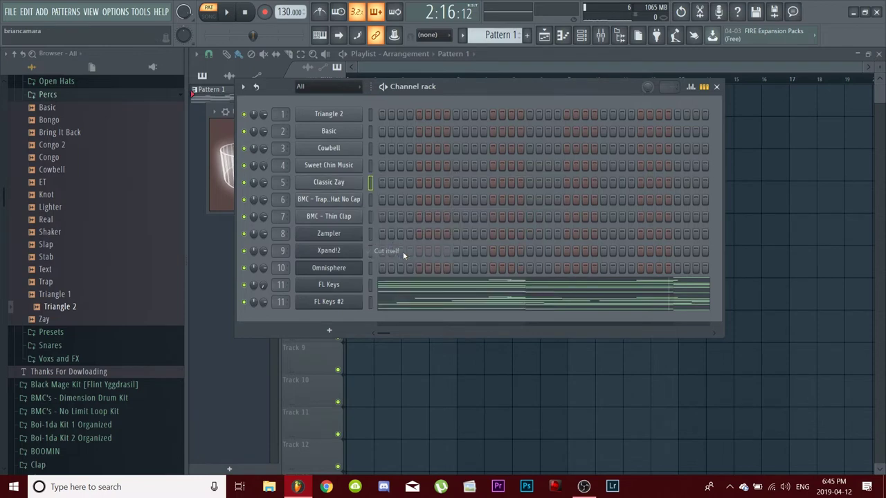
right_click(353, 182)
left_click(386, 182)
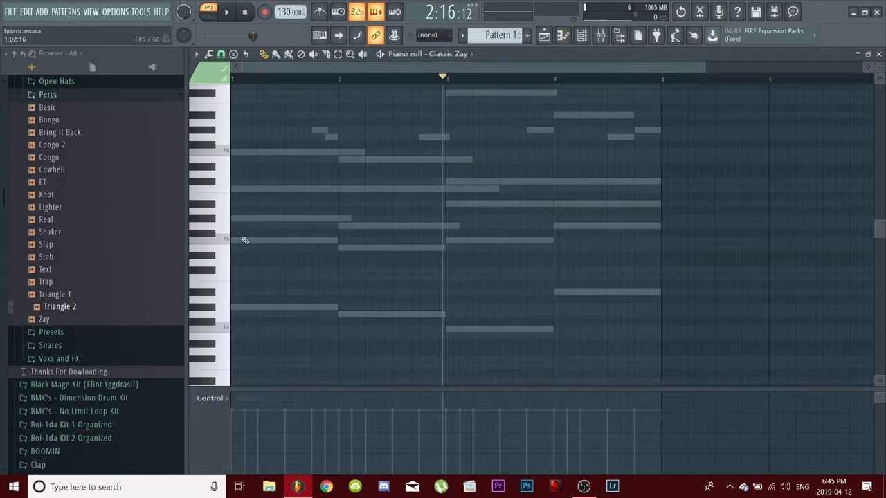
Step: Place two short F5 notes at the start of the Classic Zay piano roll, leaving a small gap between them
left_click(243, 240)
left_click_drag(315, 241, 242, 252)
left_click(251, 241)
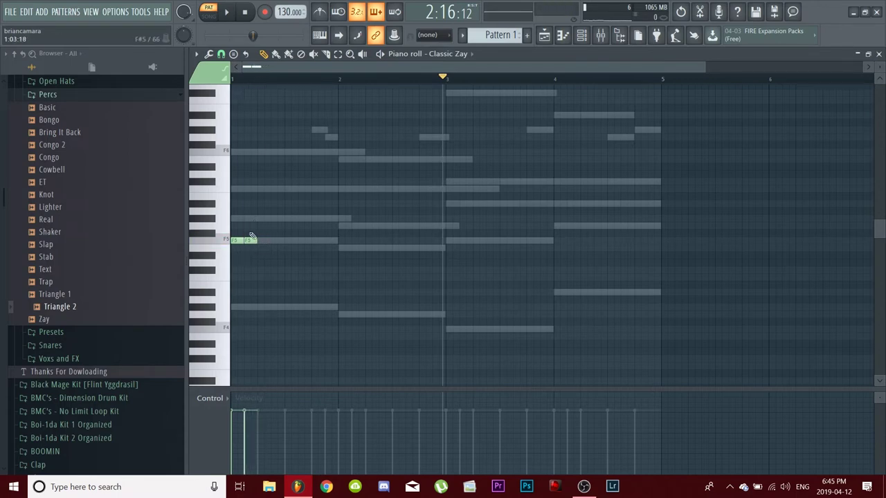
left_click_drag(252, 240, 262, 238)
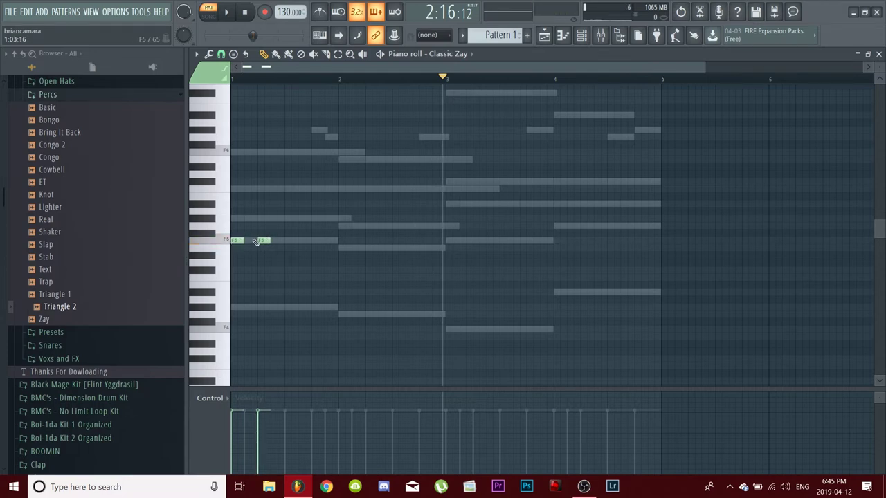
Step: Play the Classic Zay notes, move the second F5 note to beat 4 of bar 1 and replay them
key("space")
key("space")
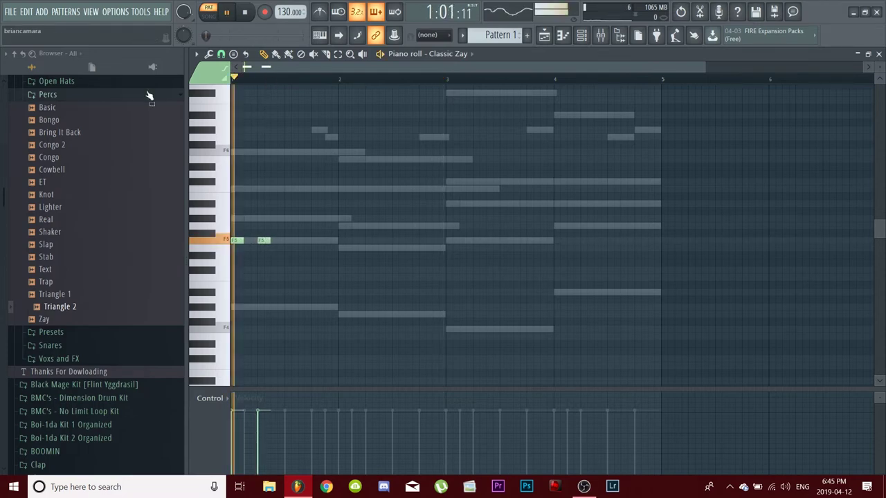
key("space")
key("space")
left_click_drag(259, 240, 313, 240)
key("space")
key("space")
key("Escape")
key("space")
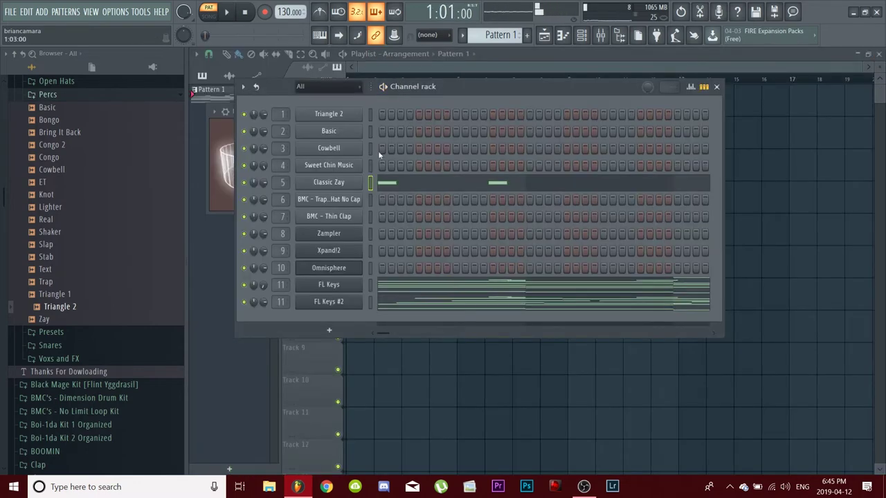
Step: Turn off Cut itself for the Classic Zay channel, solo it and reopen its piano roll
left_click(315, 184)
right_click(344, 177)
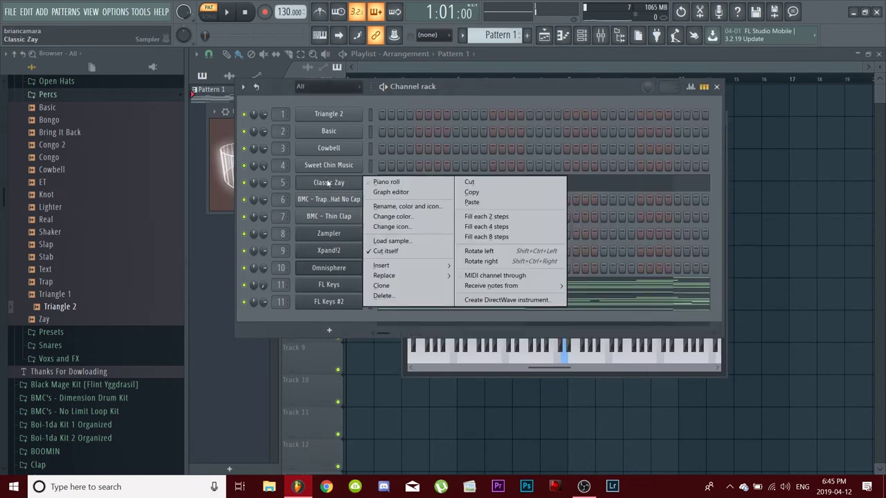
left_click(385, 255)
right_click(245, 184)
left_click(263, 191)
key("space")
left_click(434, 185)
Step: Move the second F5 note directly after the first, play both notes and close the piano roll
key("space")
left_click_drag(318, 241, 249, 242)
key("space")
key("space")
key("space")
key("space")
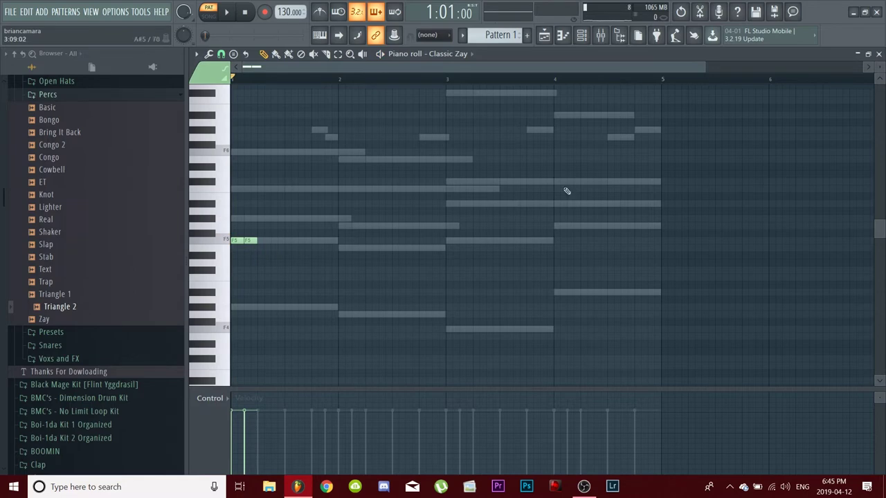
key("space")
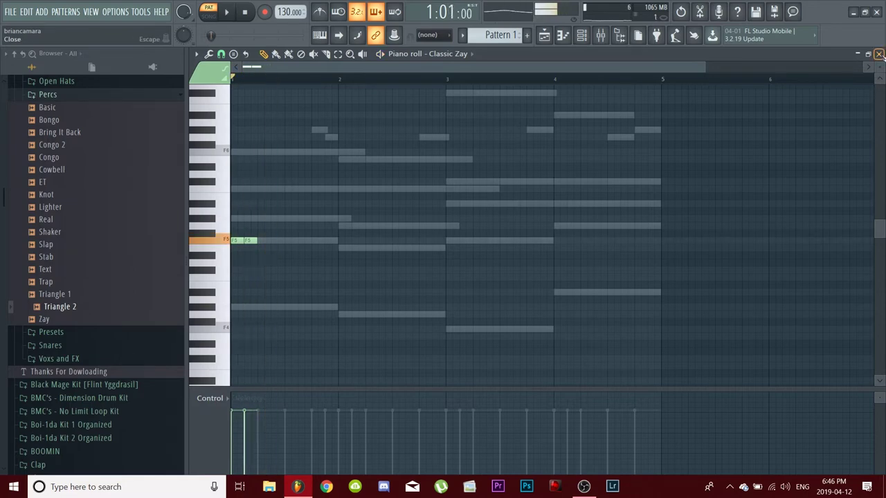
key("space")
left_click(879, 54)
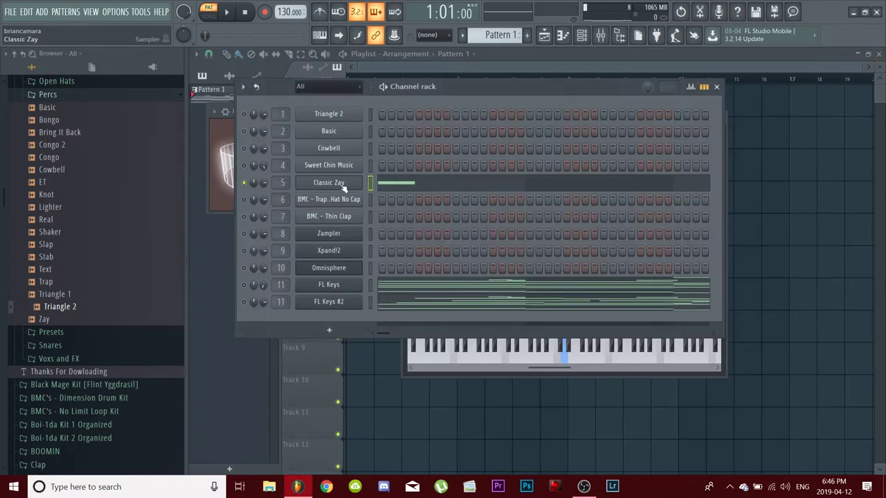
Step: Turn Cut itself back on for the Classic Zay channel and play the two notes
right_click(334, 182)
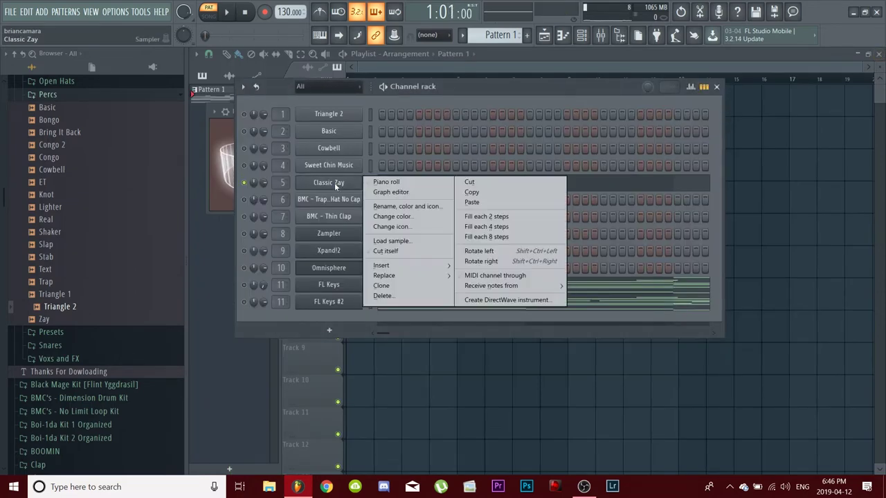
left_click(412, 250)
key("space")
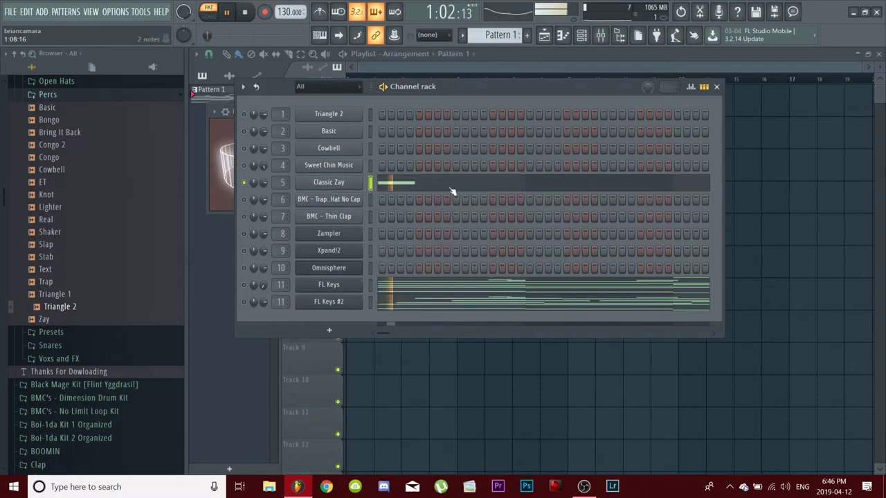
key("space")
Step: Delete the second F5 note from the Classic Zay piano roll and play the remaining one
left_click(449, 187)
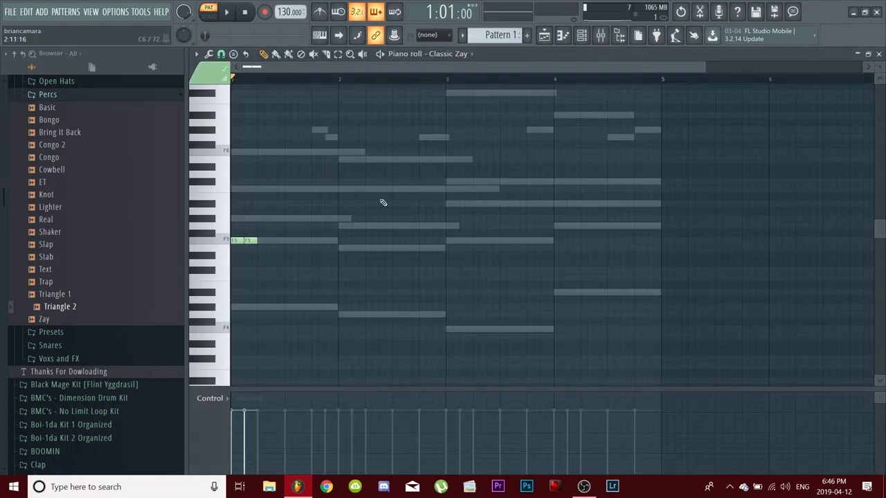
right_click(246, 240)
key("space")
key("space")
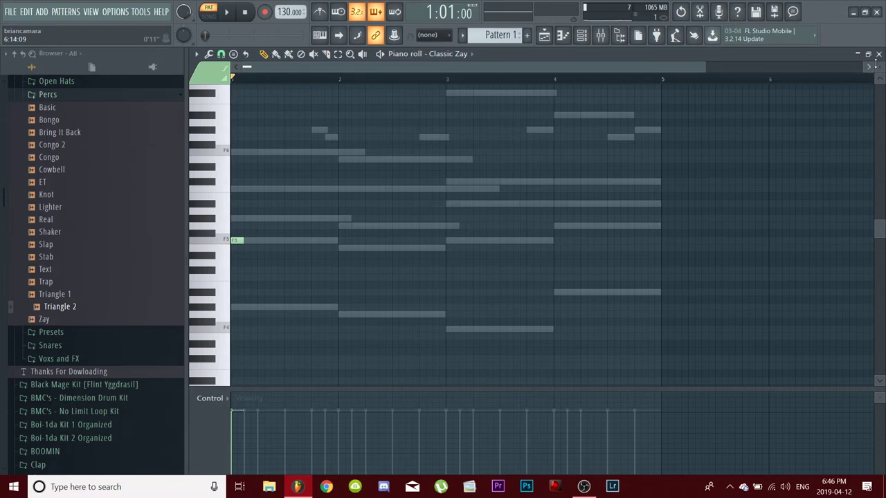
Step: Shrink the piano roll window and check the Classic Zay track in the mixer
left_click(868, 54)
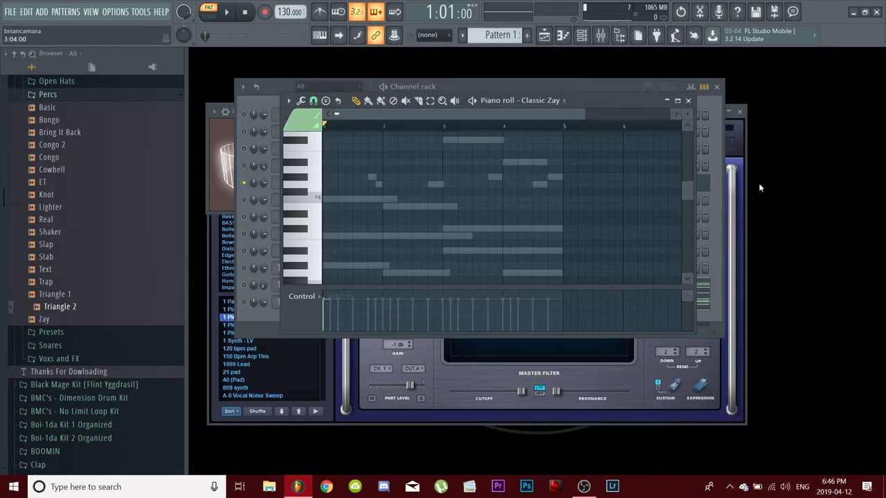
left_click(600, 34)
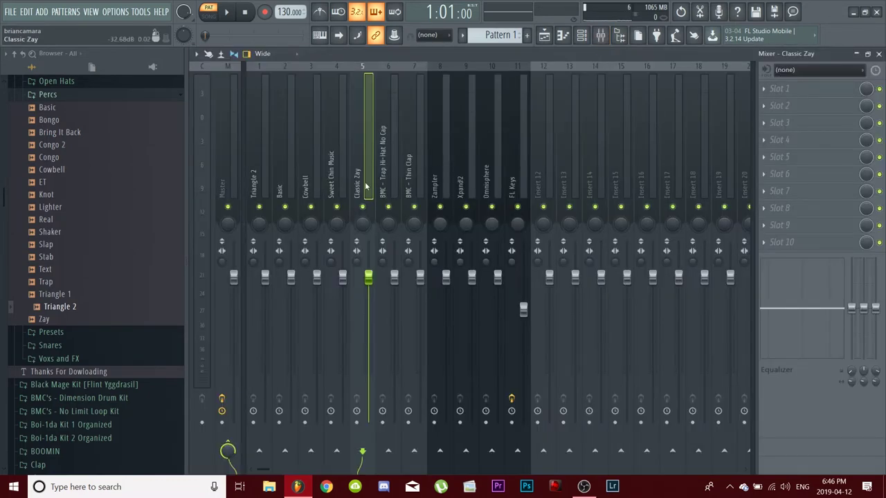
left_click(879, 53)
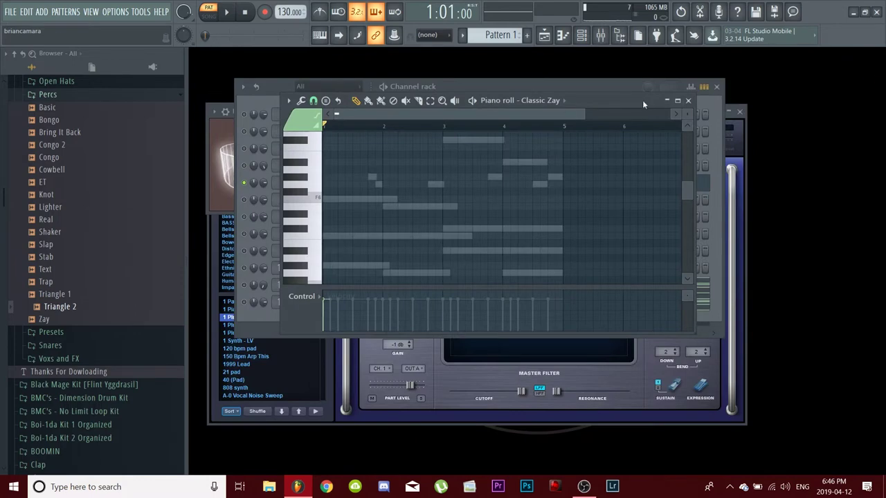
Step: Solo FL Keys #2, unmute Classic Zay alongside it and open the Classic Zay piano roll
left_click(252, 101)
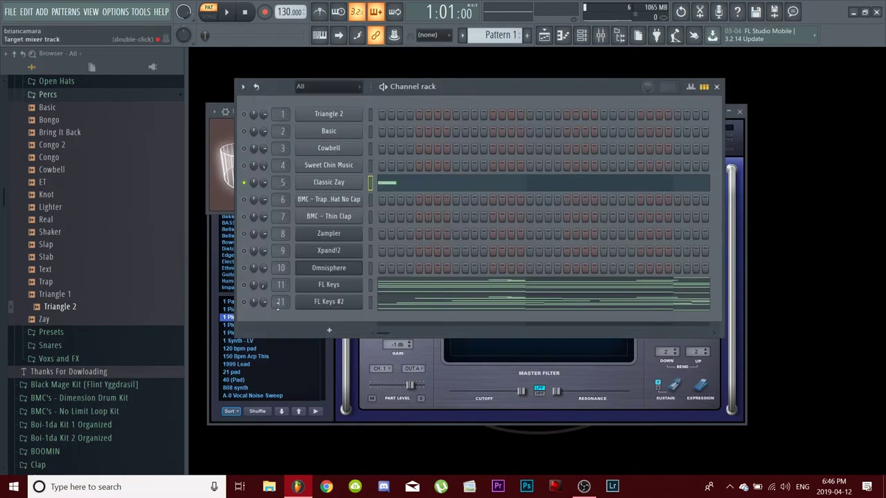
right_click(251, 305)
left_click(268, 311)
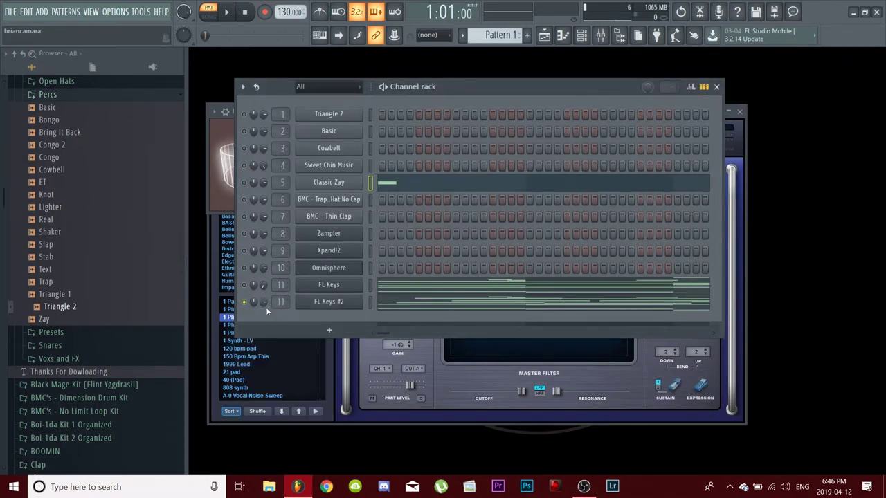
left_click(244, 182)
key("space")
left_click(457, 186)
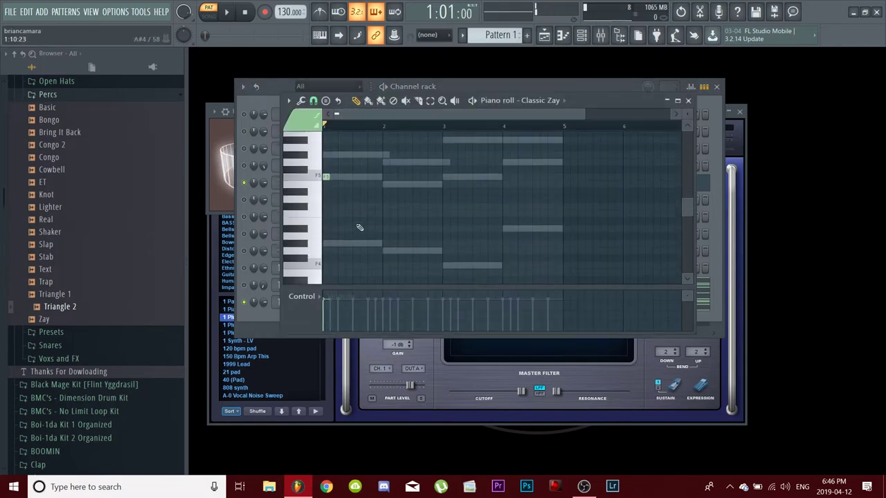
Step: Lay out one-bar Classic Zay notes G#4, G4, F4 and A#4 across bars 1 to 4, following the lowest chord notes
left_click_drag(325, 177, 393, 250)
left_click(386, 258)
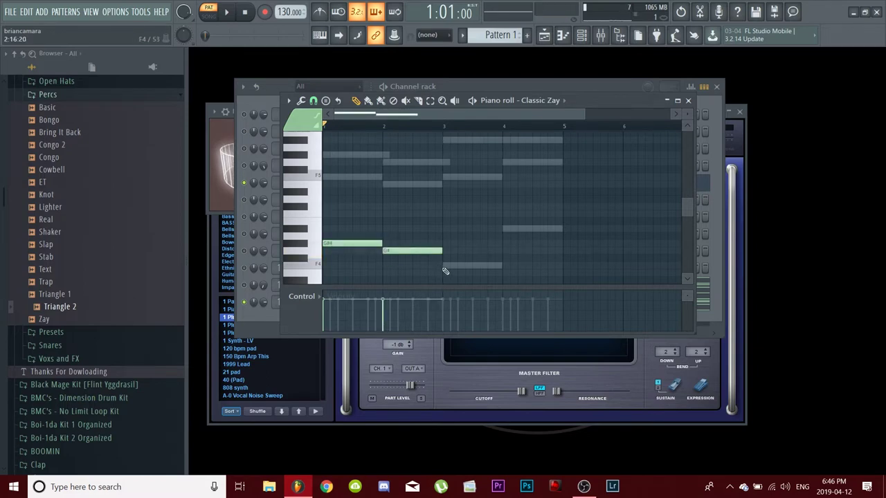
left_click(449, 265)
left_click(505, 229)
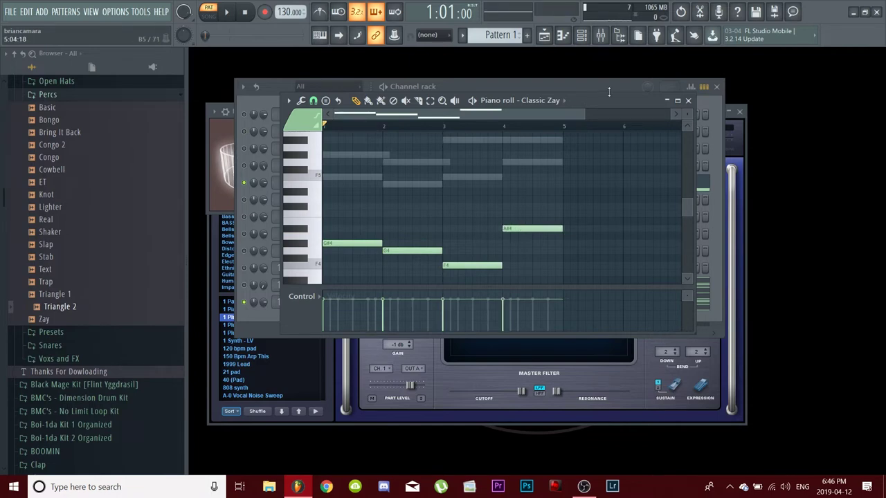
Step: Maximize the piano roll, transpose all four Classic Zay notes up one octave and play the pattern
left_click(678, 100)
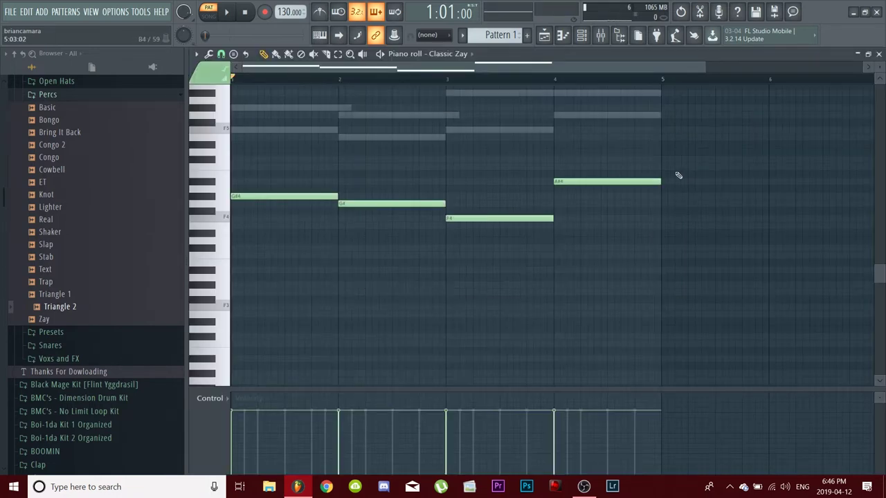
key("ctrl+a")
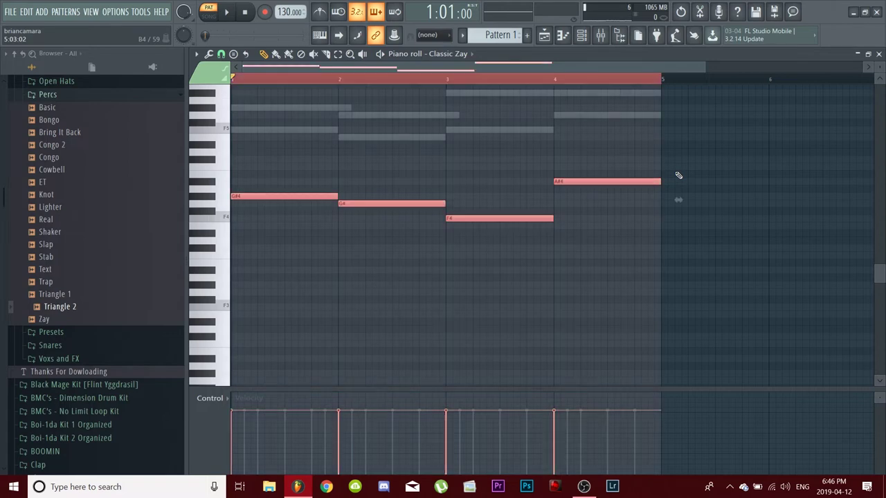
key("ctrl+Up")
key("space")
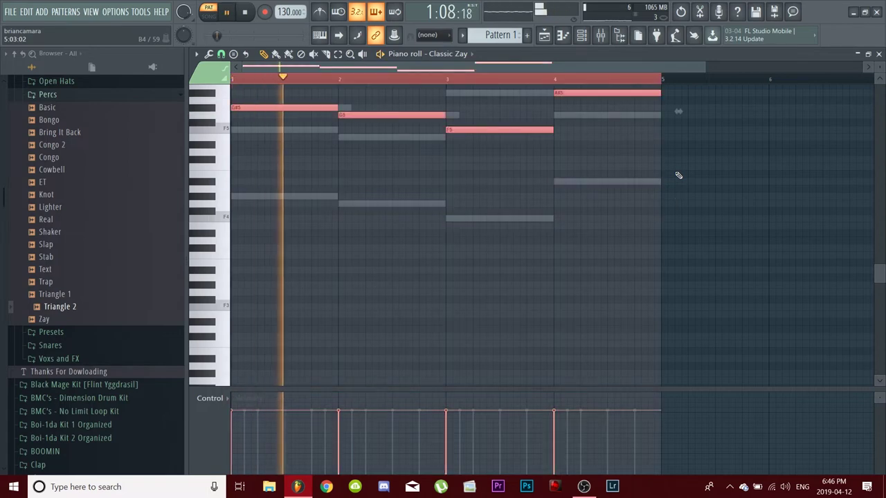
scroll(547, 168, "up", 2)
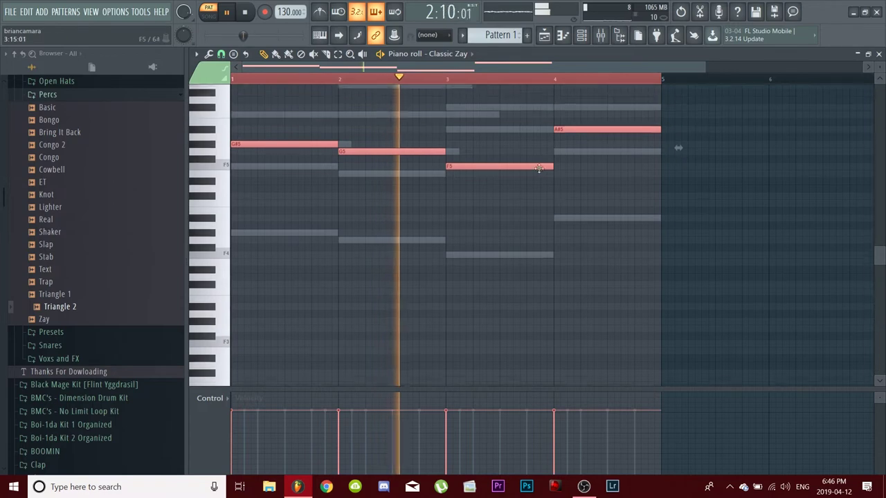
Step: Deselect the notes and shift the G5 and A#5 notes one beat later, to beat 2 of bars 2 and 4
key("ctrl+d")
left_click_drag(404, 160, 429, 159)
key("space")
key("space")
left_click_drag(580, 143, 618, 138)
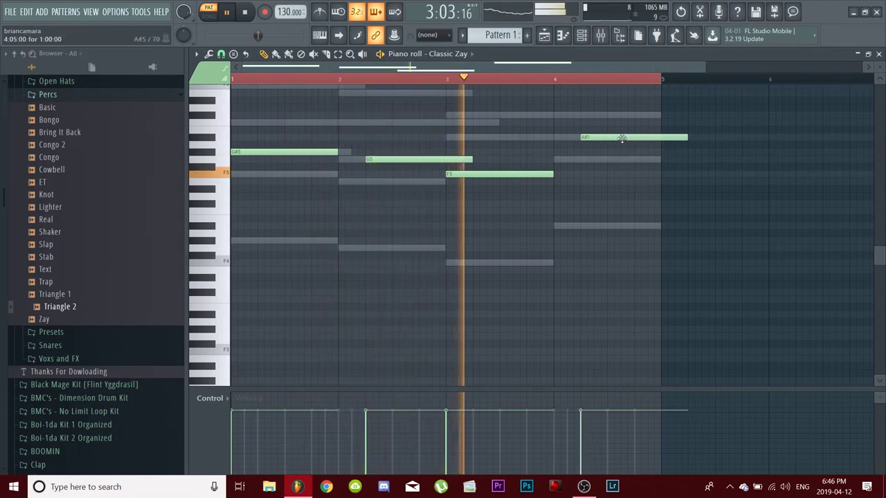
Step: Adjust the note lengths so G#5, G5 and F5 each run to the next note and A#5 ends with bar 4
left_click(659, 124)
key("ctrl+l")
right_click(665, 128)
key("space")
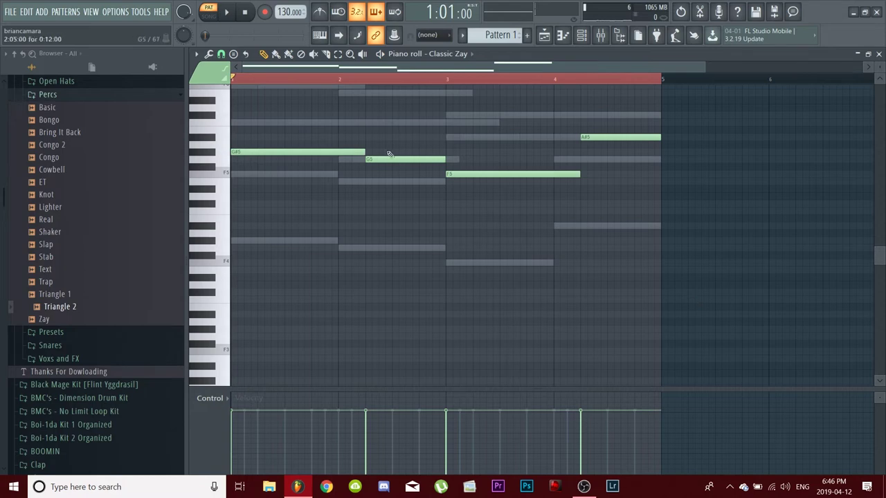
Step: Play the pattern and move the G5 note to beat 4 of bar 2 (2:13:00)
mouse_move(373, 160)
left_mouse_down()
mouse_move(409, 160)
mouse_move(371, 162)
left_mouse_up()
key("space")
left_click_drag(379, 162, 436, 161)
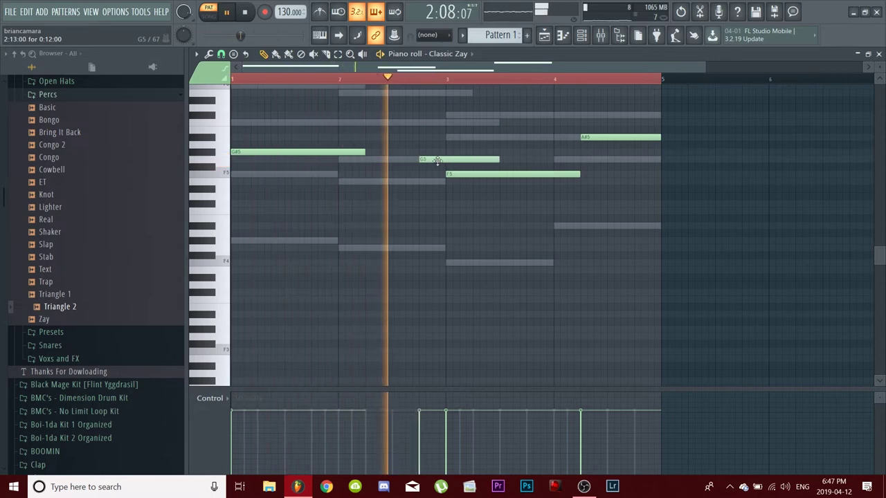
key("space")
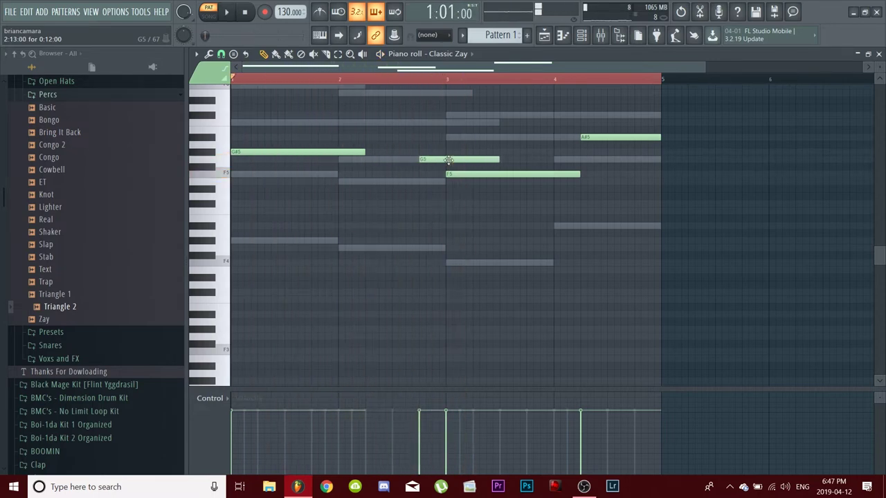
Step: Move the bar 2 G5 note to 2:07, shorten it to four steps, and add a matching G5 at 2:13
left_click_drag(448, 160, 399, 165)
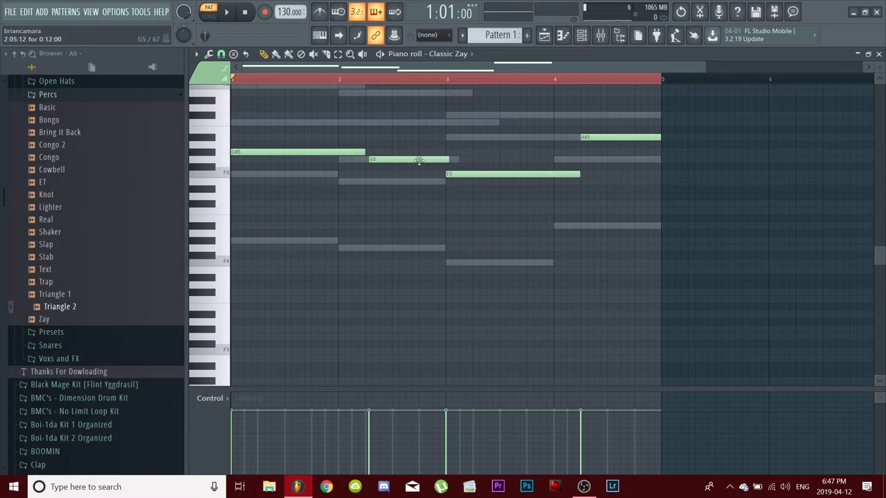
mouse_move(411, 160)
left_mouse_down()
mouse_move(429, 162)
mouse_move(392, 161)
mouse_move(415, 162)
left_mouse_up()
key("space")
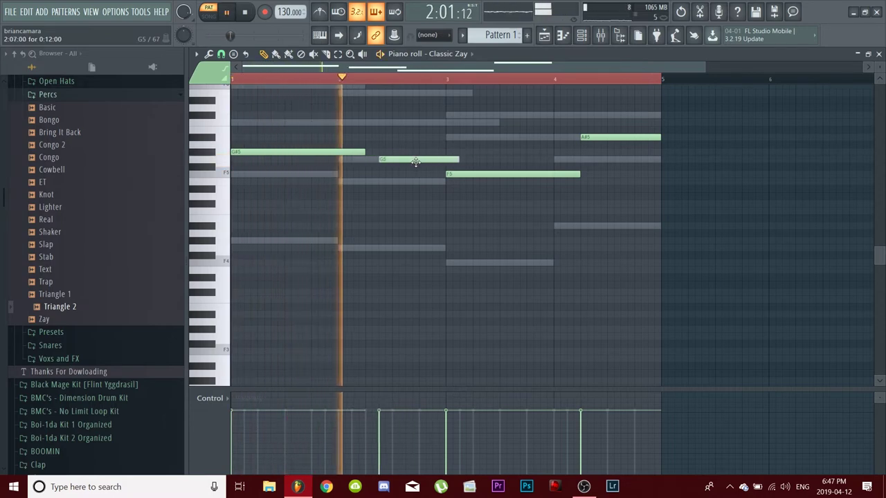
left_click_drag(458, 161, 405, 169)
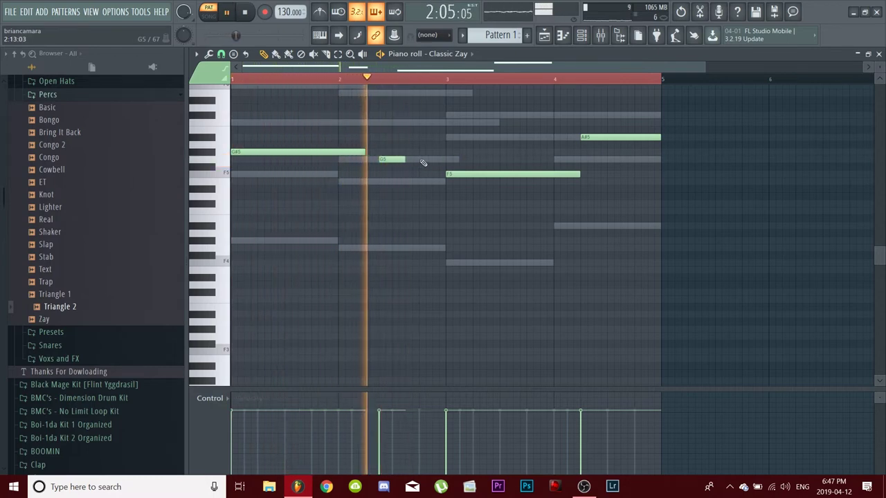
left_click(424, 160)
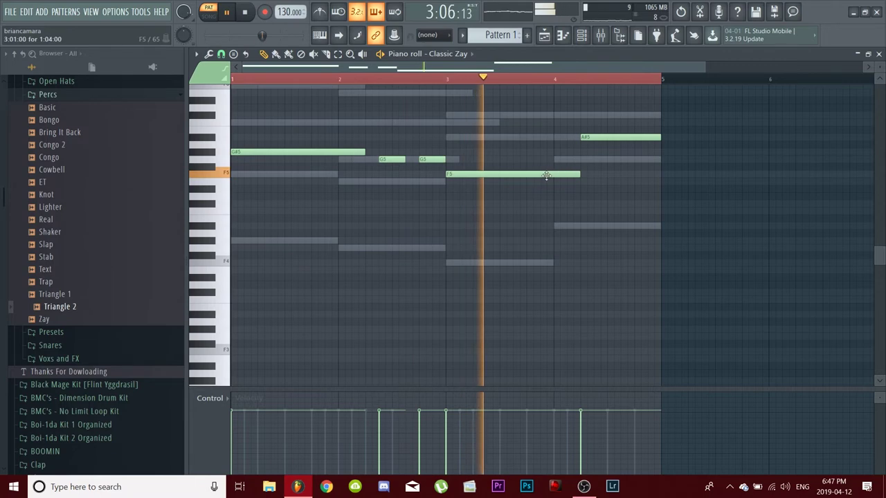
Step: Shorten the bar 4 A#5 note to five steps and add a second A#5 of equal length at 4:11
key("space")
mouse_move(628, 137)
left_mouse_down()
mouse_move(604, 146)
mouse_move(615, 148)
left_mouse_up()
key("space")
left_click(624, 139)
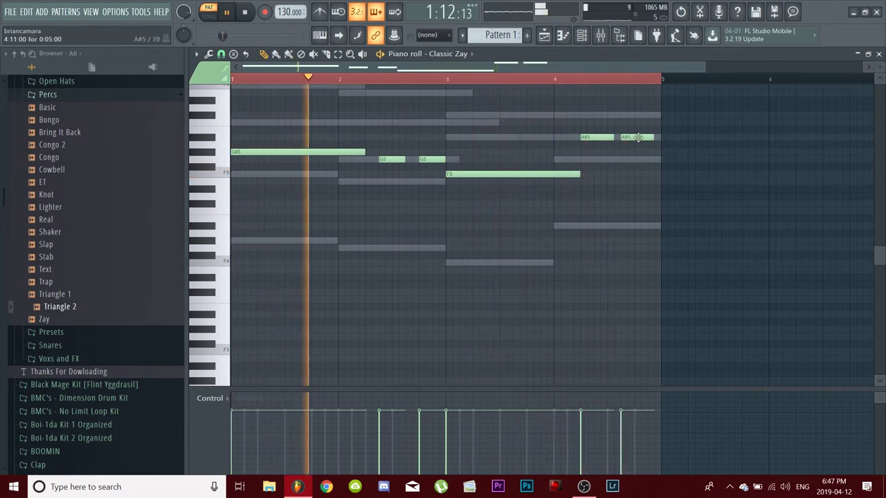
Step: Replay the melody and shift the two short G5 notes in bar 2 to 2:05 and 2:11
key("space")
left_click(404, 159)
key("space")
right_click(400, 160)
left_click_drag(428, 158, 374, 161)
left_click(417, 161)
key("space")
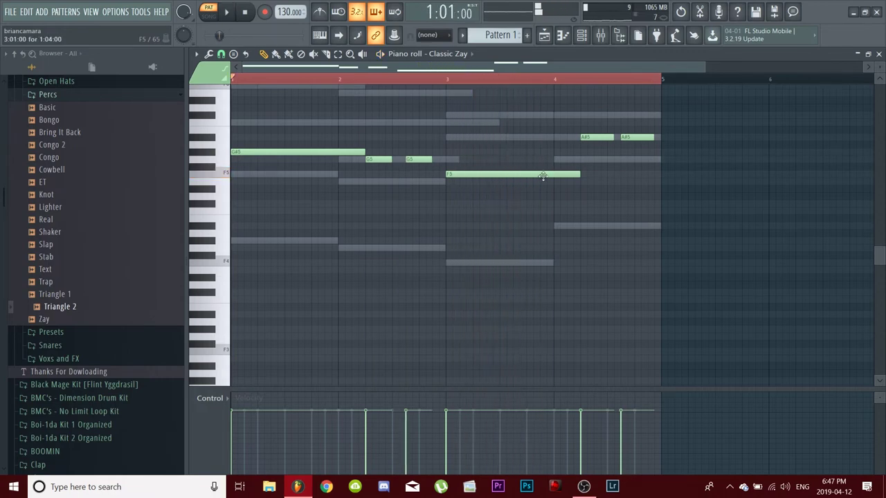
Step: Shorten the bar 3 F5 note to two steps, repeat it at 3:03 and 3:05, and add a short G5 at 4:03
key("space")
left_click_drag(572, 175, 459, 177)
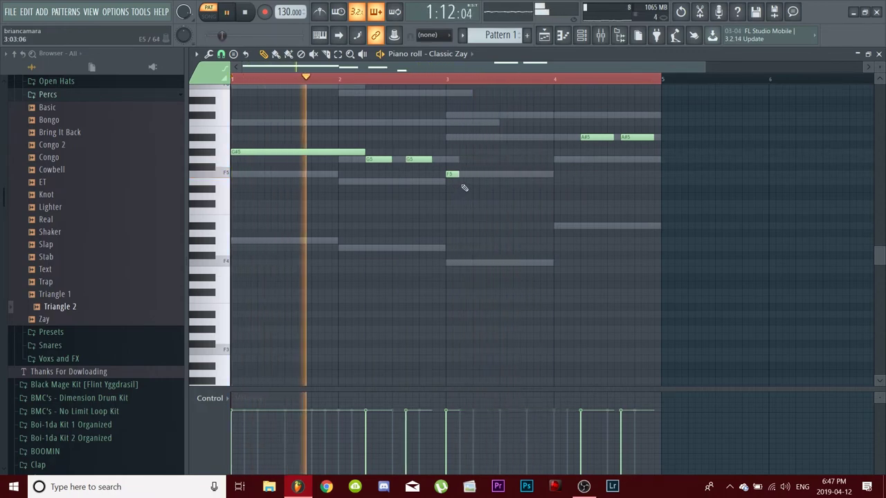
left_click(465, 175)
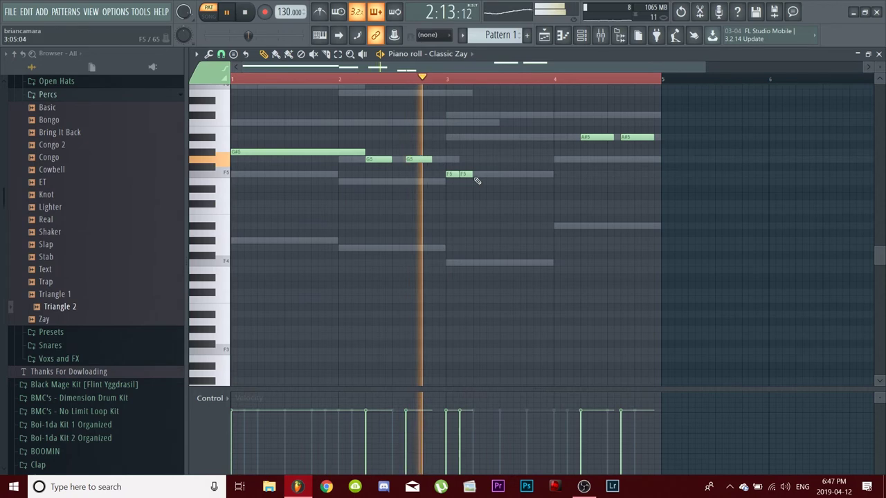
left_click(479, 174)
left_click(566, 160)
Step: Extend all melody notes legato up to bar 5, using a temporary F#5 note at bar 5, and delete that note
left_click(663, 166)
key("ctrl+l")
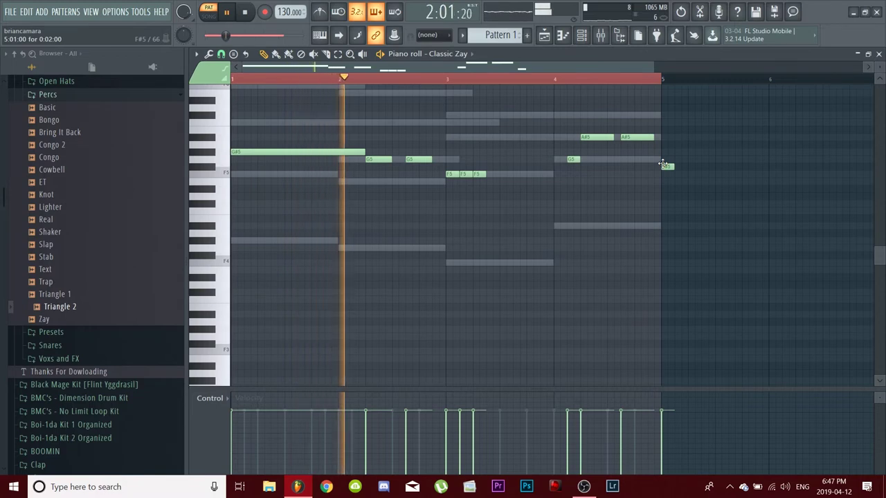
scroll(666, 166, "up", 3)
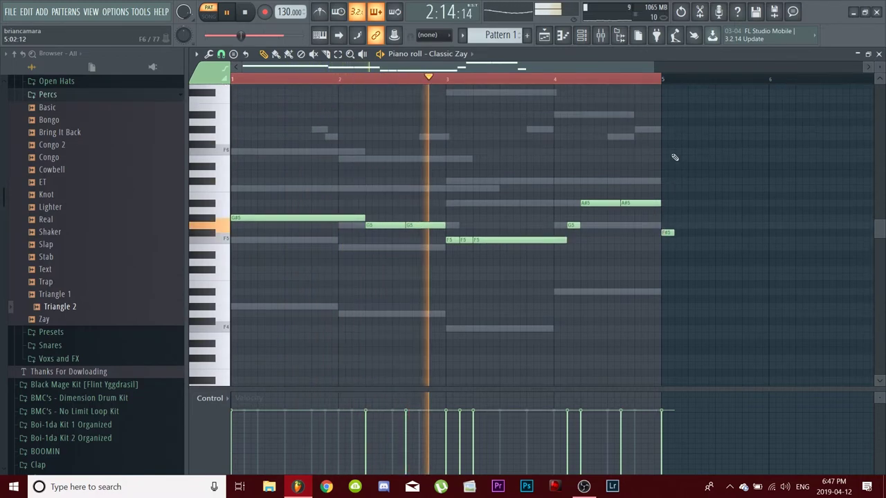
right_click(668, 232)
Step: Select all melody notes, raise their velocities to maximum, and close the piano roll with playback stopped
key("ctrl+a")
scroll(673, 251, "up", 2)
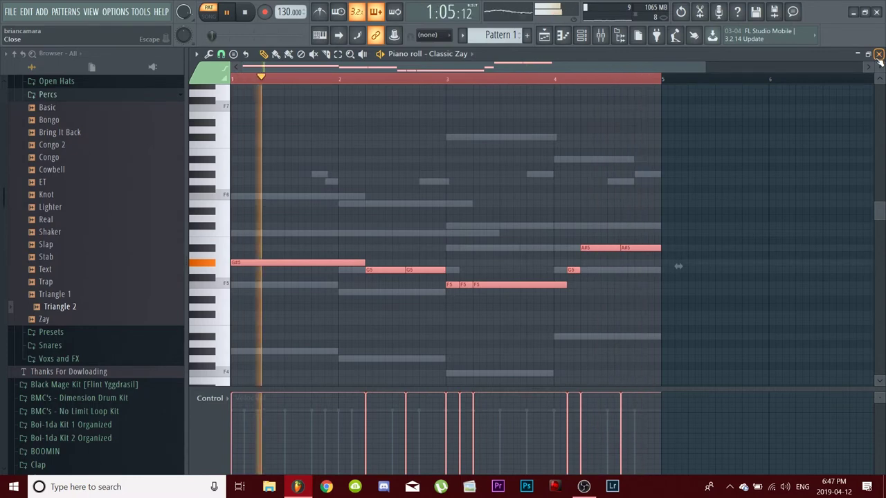
left_click(879, 54)
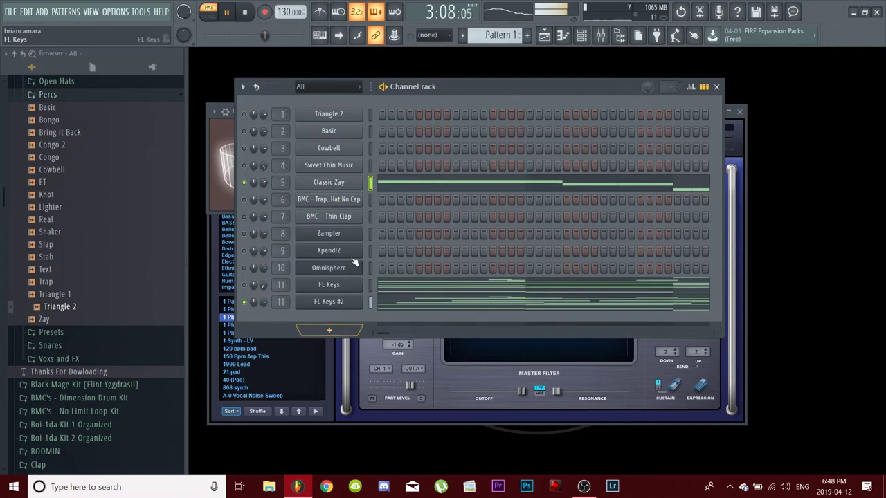
key("space")
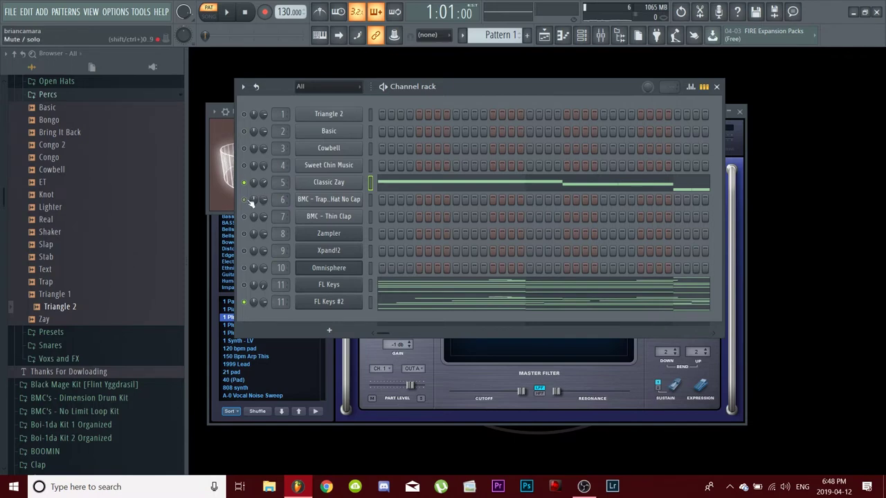
Step: Unmute the BMC - Trap Hi-Hat No Cap channel, fill every 2 steps, and play the pattern
right_click(360, 199)
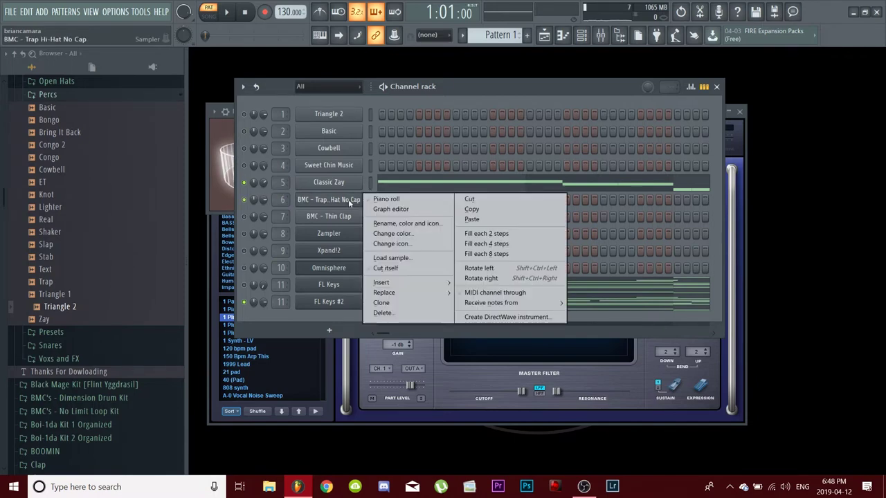
left_click(542, 236)
key("space")
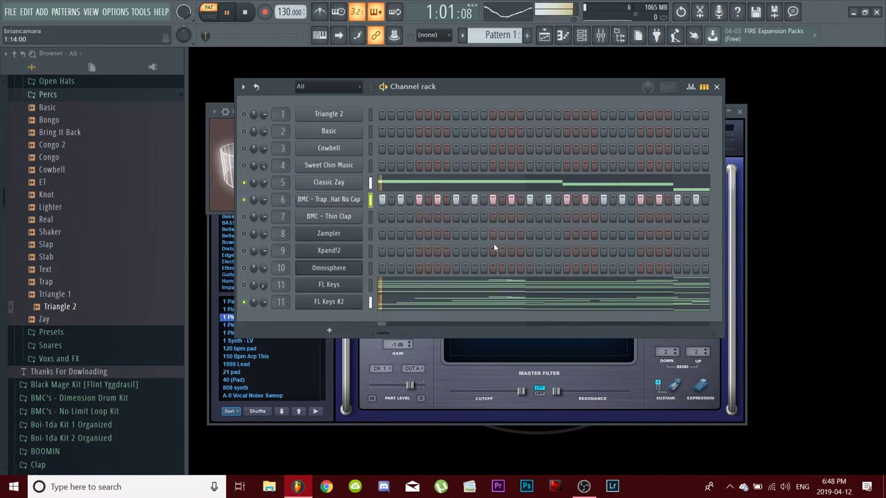
Step: Examine the trap hi-hat's waveform in its channel settings, stop playback, and close the settings
left_click(322, 203)
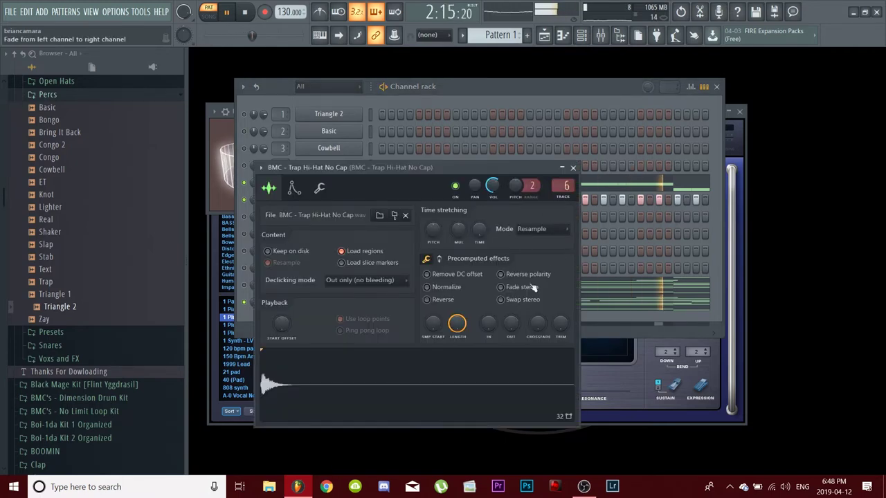
key("space")
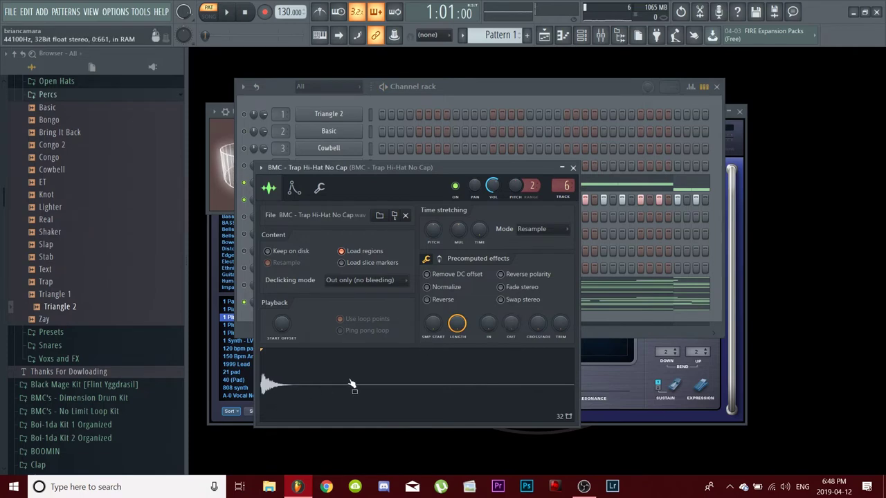
left_click(572, 168)
Step: Add the kh - ovo [hh] sample from the kishorebeatz drum kit's hihats folder as a channel above Triangle 2 and open its settings
scroll(113, 235, "down", 8)
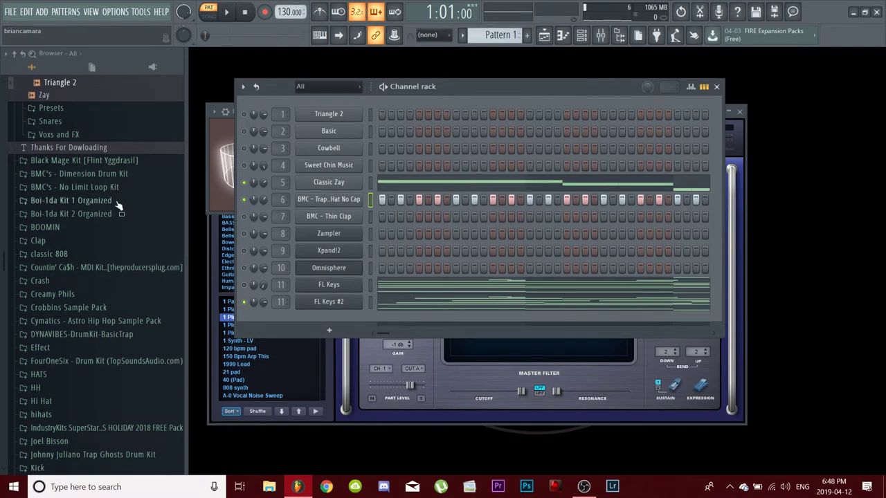
scroll(115, 222, "down", 5)
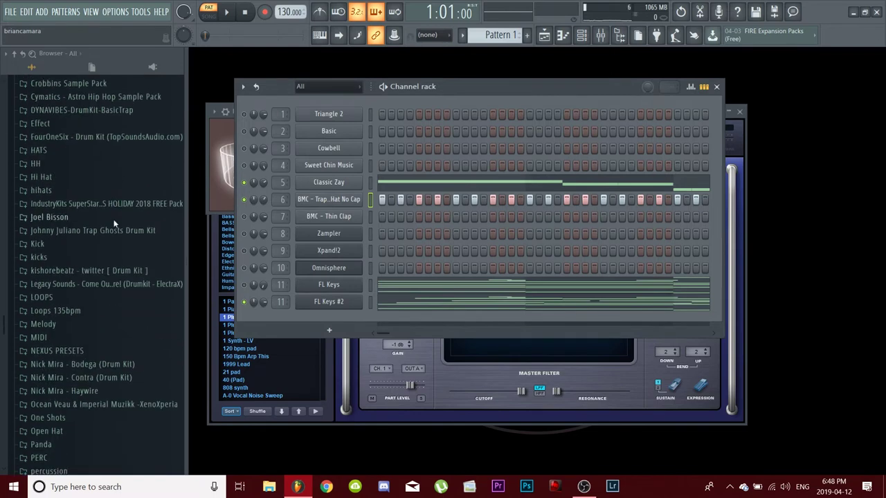
left_click(131, 273)
left_click(58, 313)
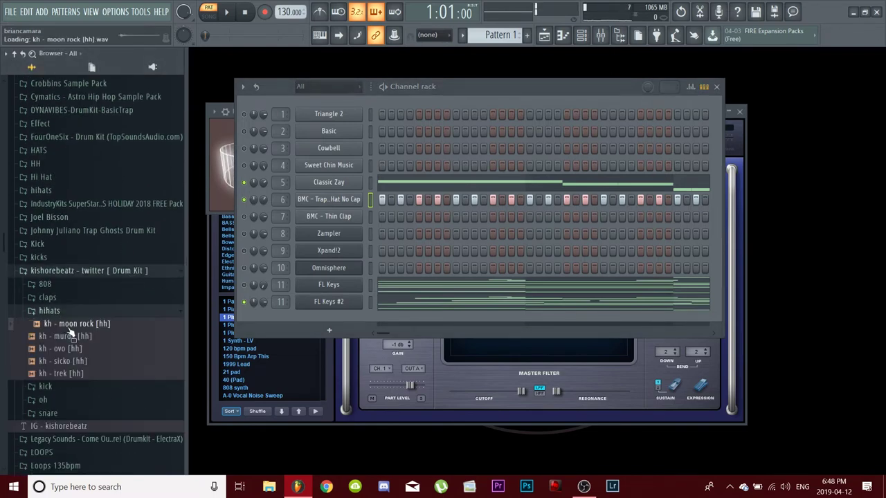
left_click_drag(74, 349, 348, 117)
left_click(348, 117)
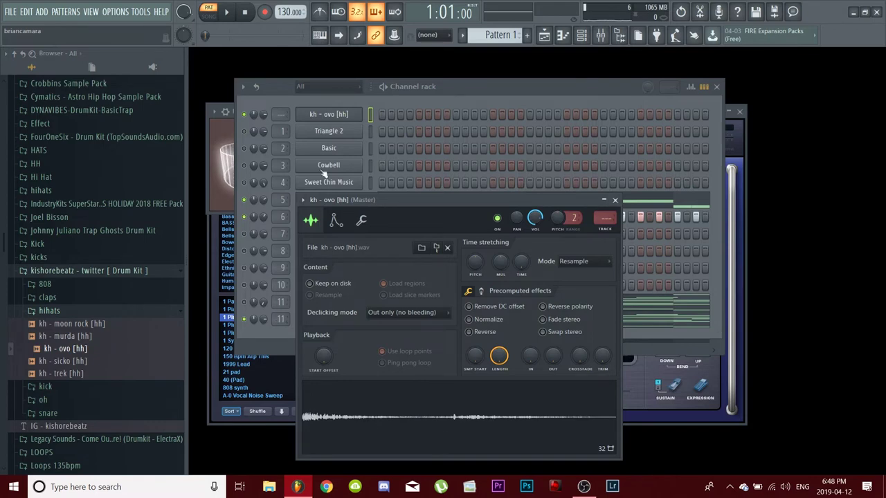
Step: Compare the waveforms of the BMC trap hi-hat and the kh - ovo [hh] sample in their channel settings
left_click(419, 104)
left_click(328, 216)
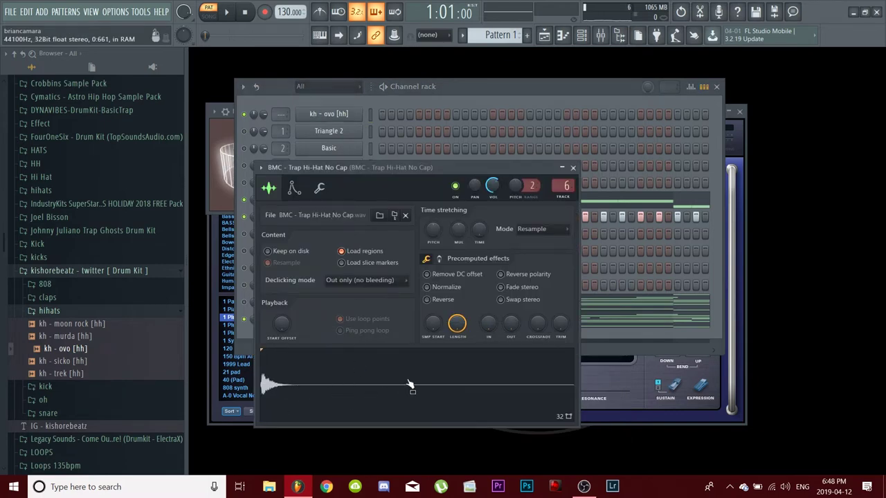
left_click(445, 99)
left_click(339, 116)
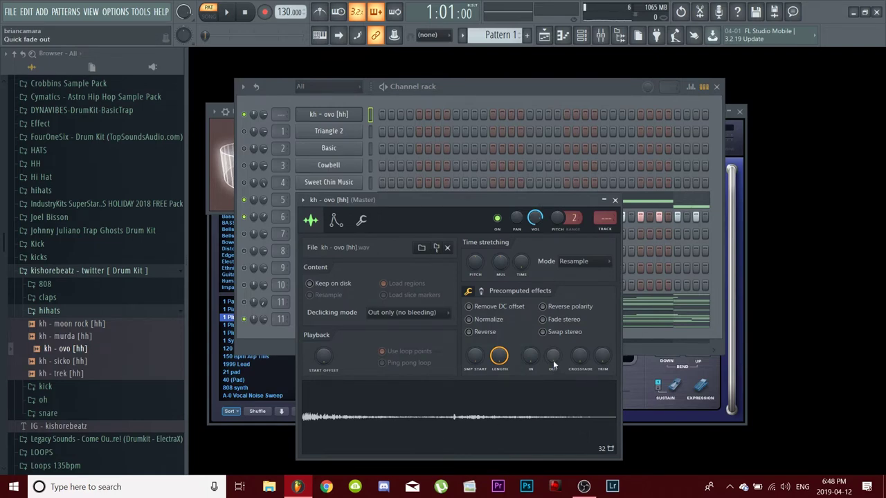
Step: Apply a long fade-out to the kh - ovo [hh] sample, auditioning different amounts, and close its settings
left_click_drag(553, 363, 553, 351)
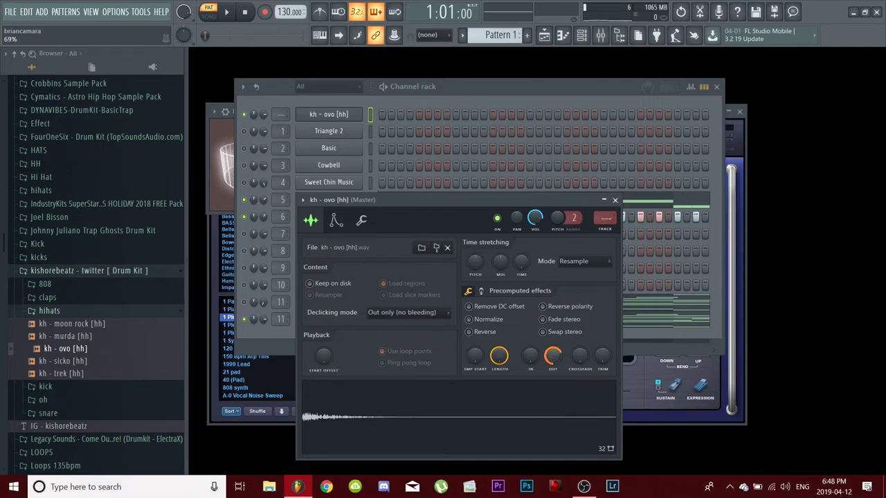
left_click(376, 440)
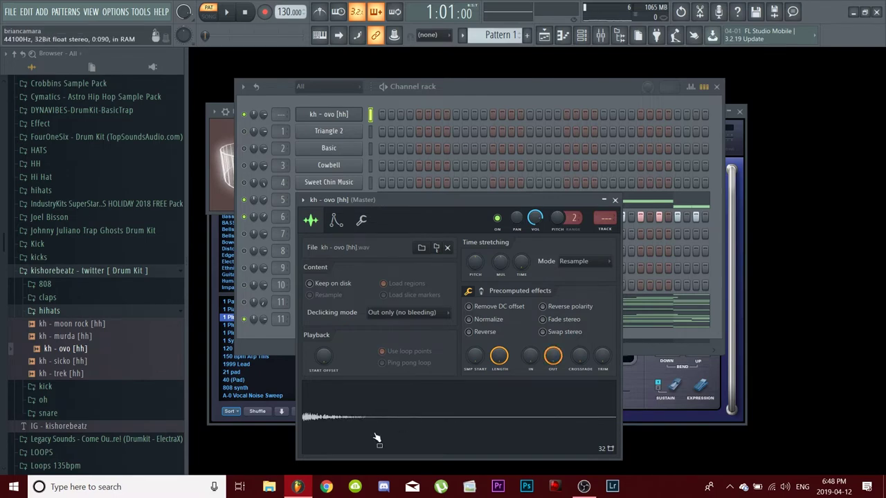
left_click_drag(556, 355, 555, 385)
left_click(514, 404)
left_click_drag(553, 357, 553, 346)
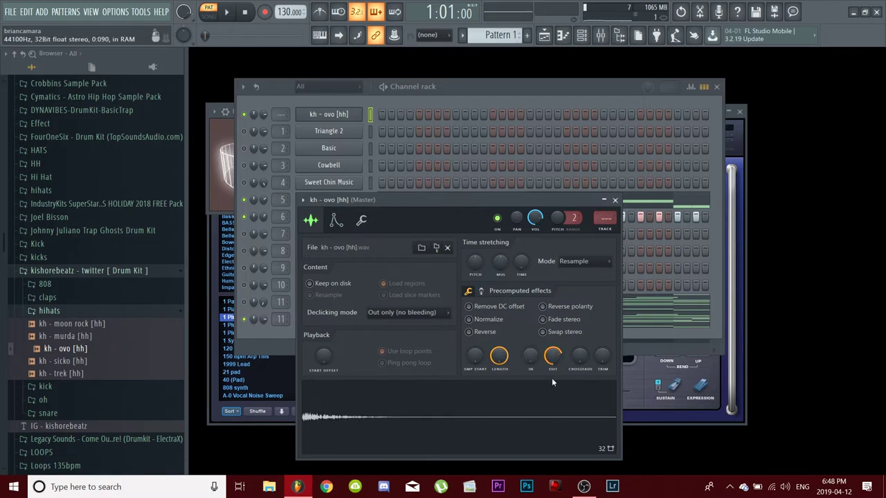
left_click(614, 200)
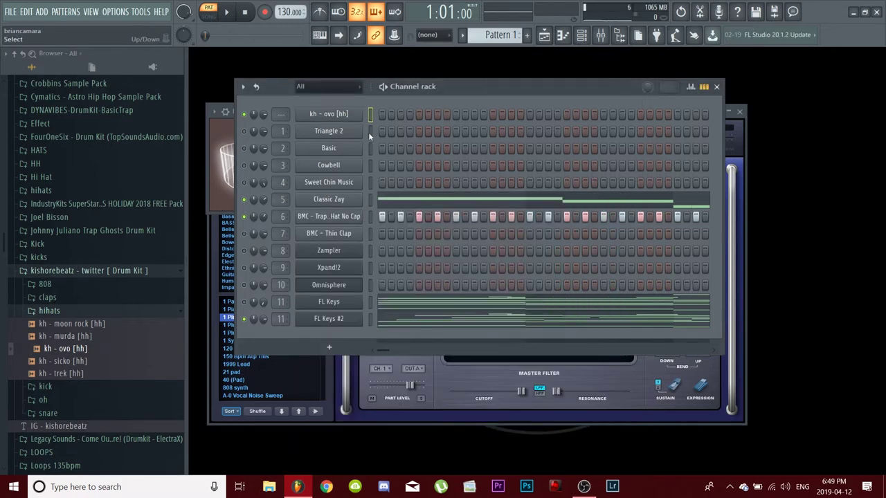
Step: Paste the every-second-step hi-hat pattern into the kh - ovo [hh] channel and reduce the sample's fade-out during playback
key("ctrl+v")
key("space")
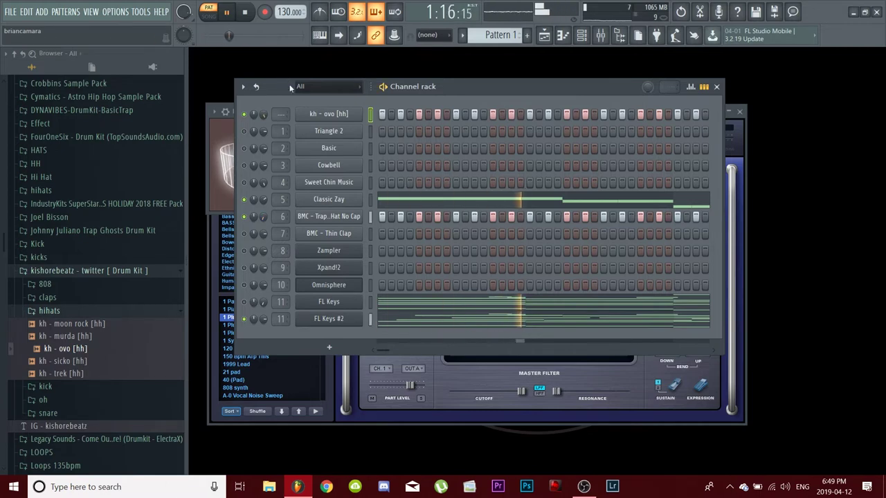
left_click(329, 113)
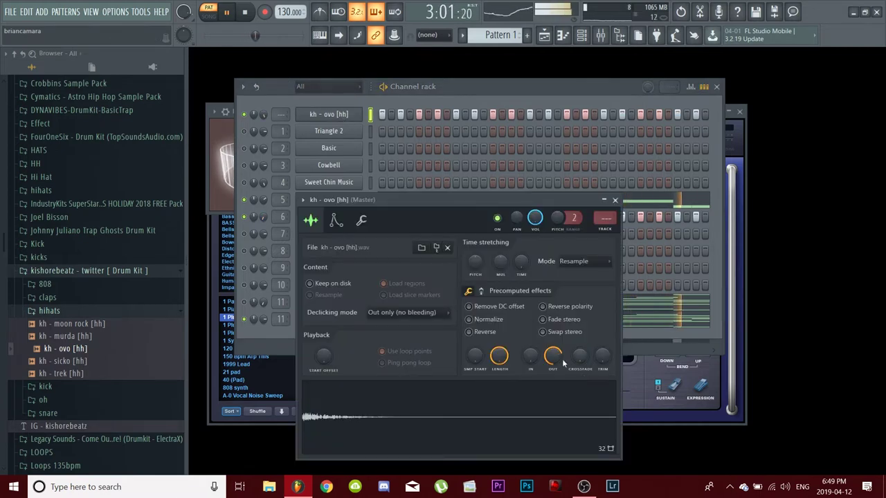
scroll(556, 364, "up", 5)
left_click_drag(556, 362, 556, 339)
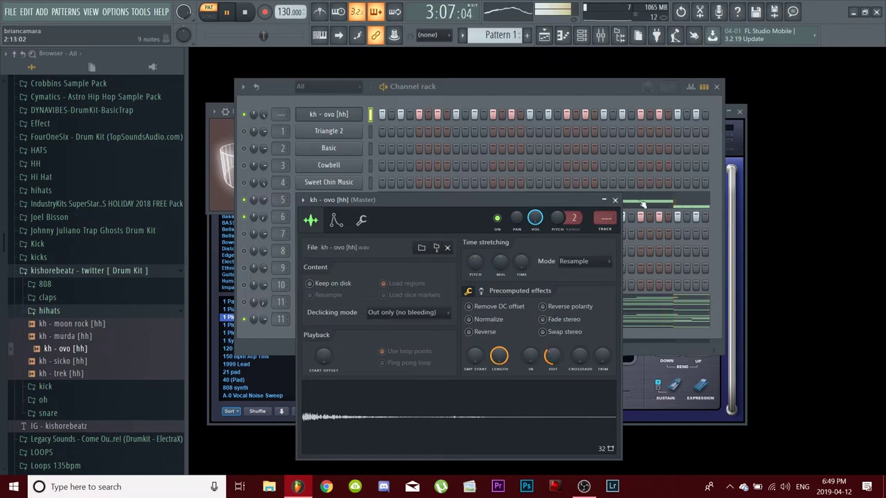
left_click(616, 199)
left_click(485, 200)
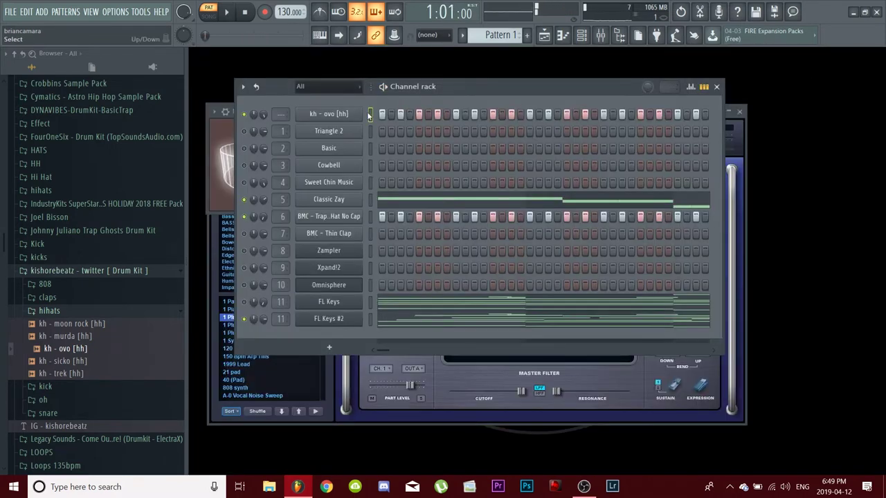
Step: Cut the steps from the kh - ovo [hh] channel and adjust the BMC trap hi-hat's volume to about 73% while listening
key("ctrl+x")
key("space")
key("space")
key("space")
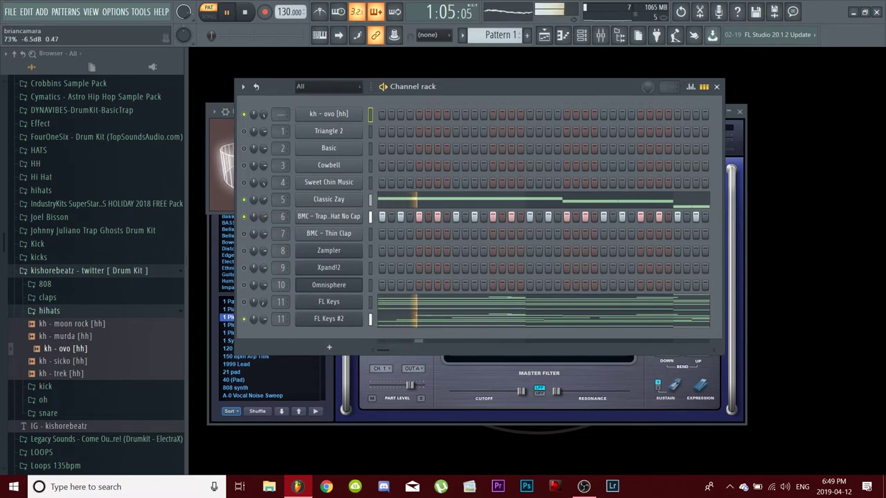
key("space")
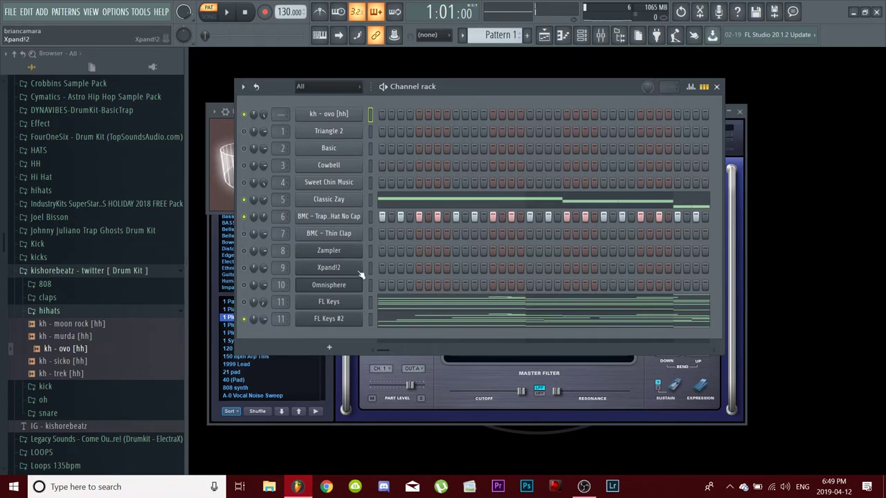
Step: Add BMC - Thin Clap hits on the third beat of each of the four bars while Pattern 1 plays
key("space")
left_click(455, 233)
left_click(604, 234)
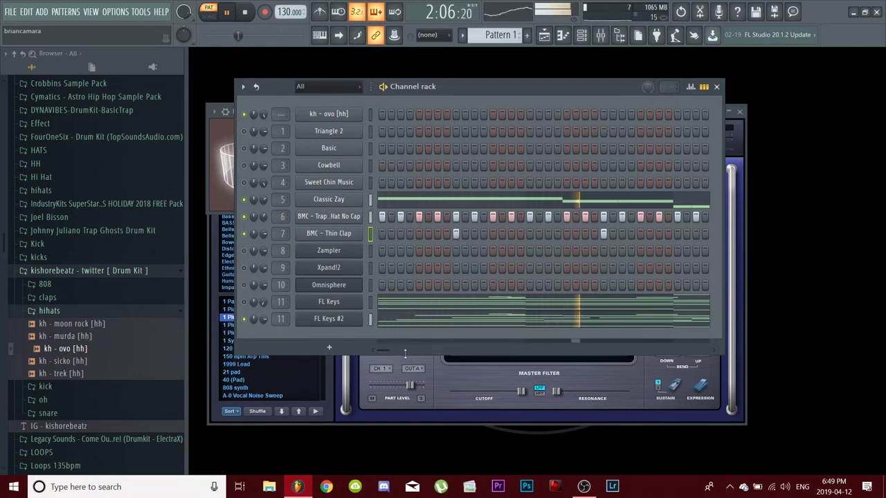
left_click_drag(383, 351, 398, 354)
key("space")
left_click_drag(406, 350, 399, 350)
key("space")
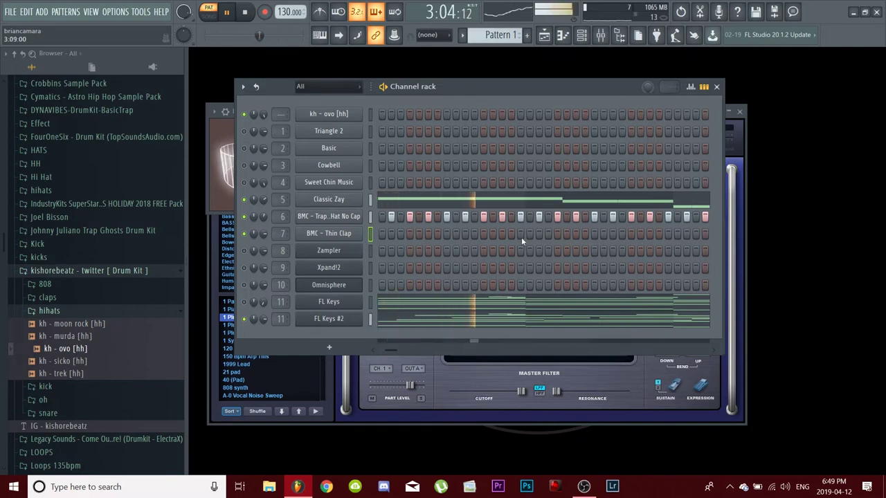
Step: Examine the BMC - Thin Clap notes and their velocities in the piano roll, and listen to the pattern
right_click(357, 233)
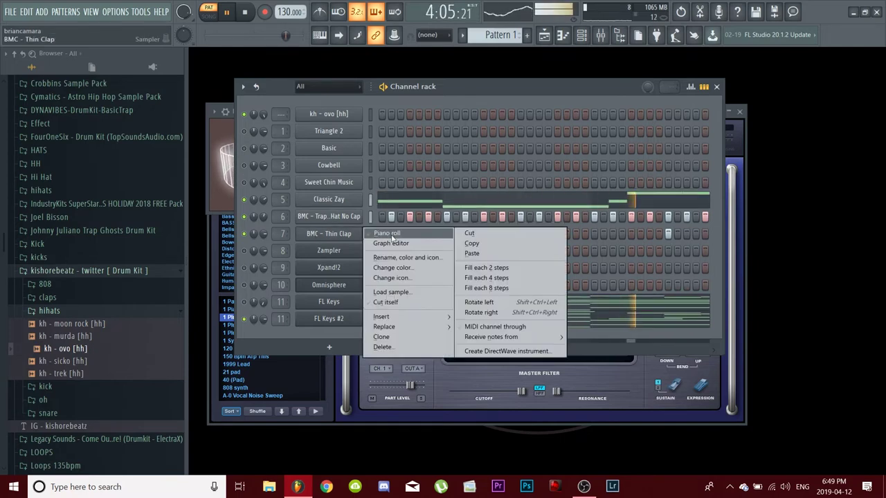
left_click(387, 234)
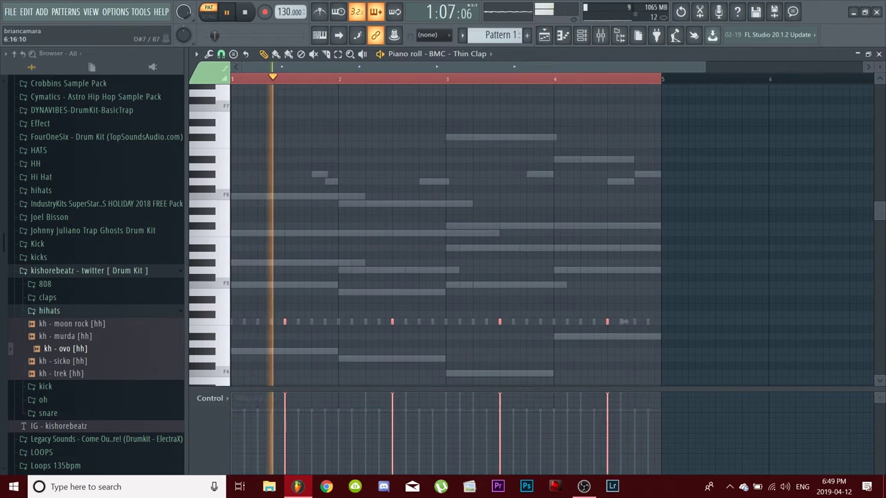
left_click(879, 54)
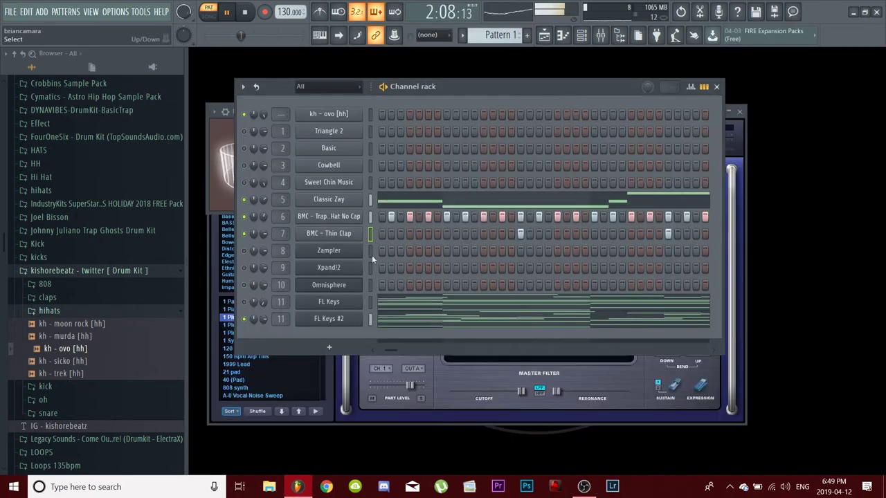
key("space")
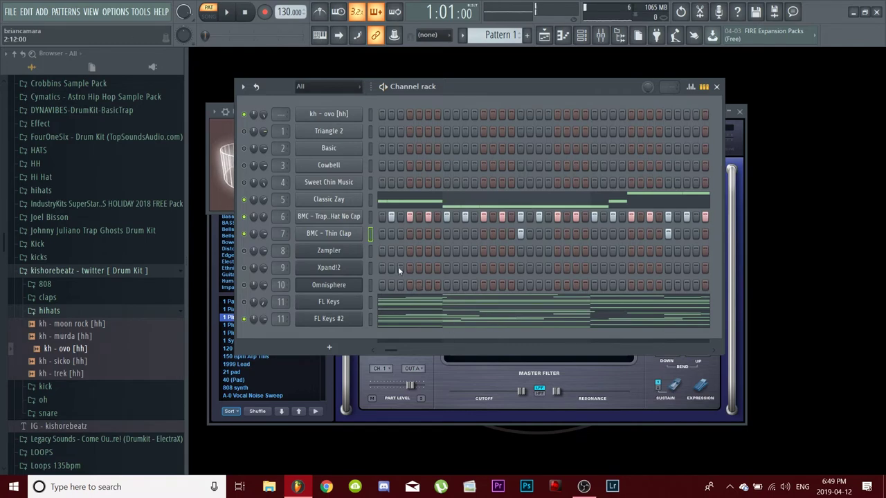
right_click(341, 237)
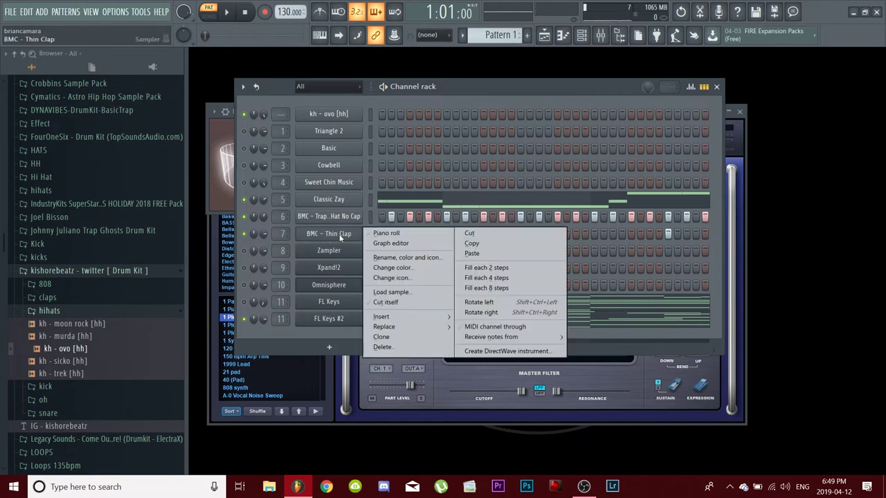
left_click(397, 234)
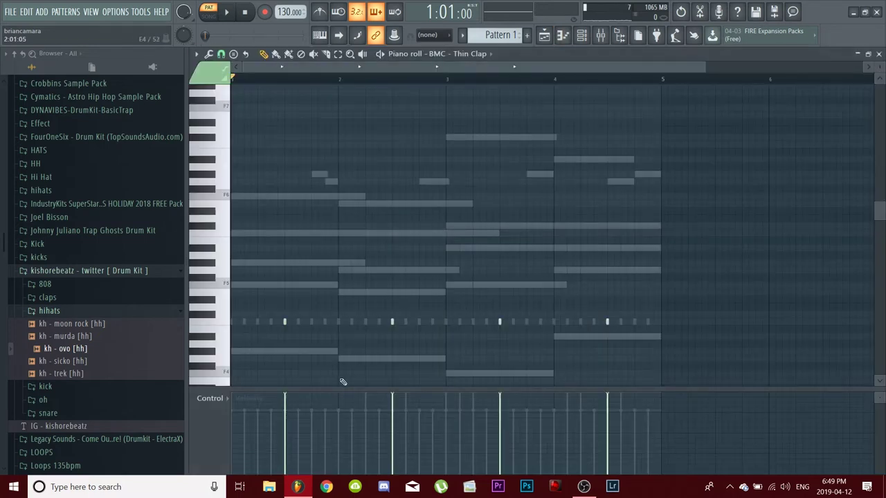
left_click_drag(342, 387, 324, 194)
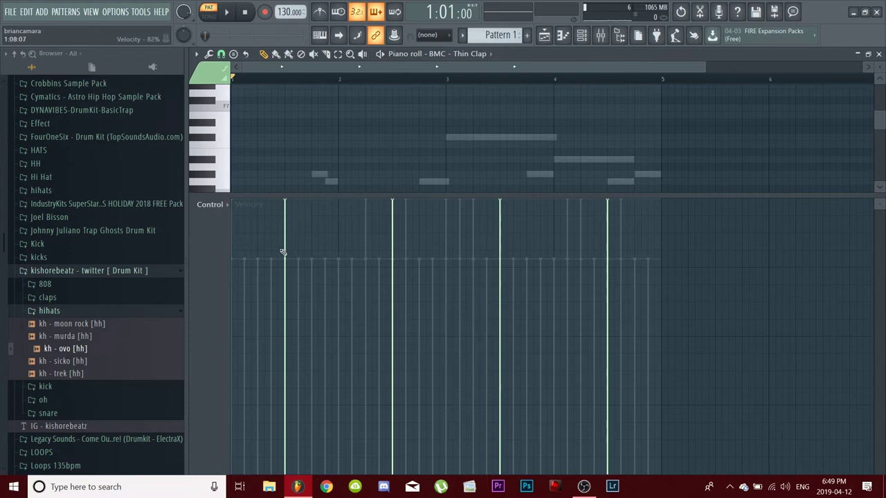
left_click_drag(333, 197, 326, 395)
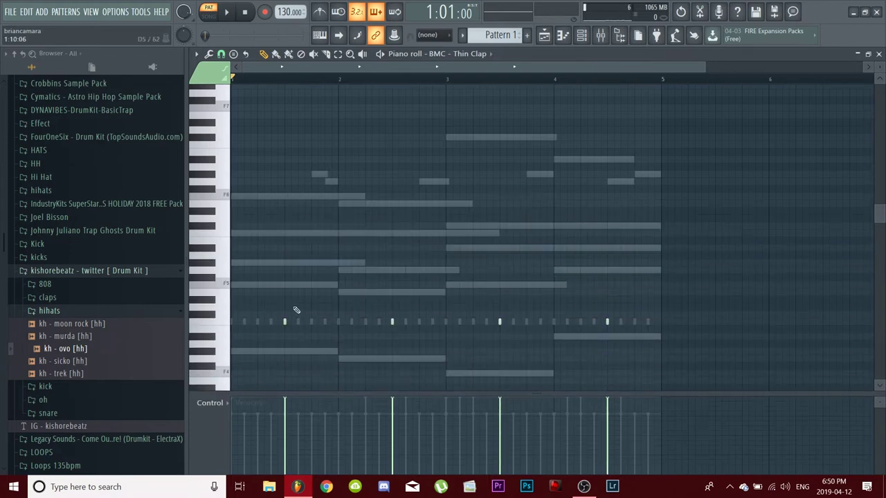
left_click(878, 54)
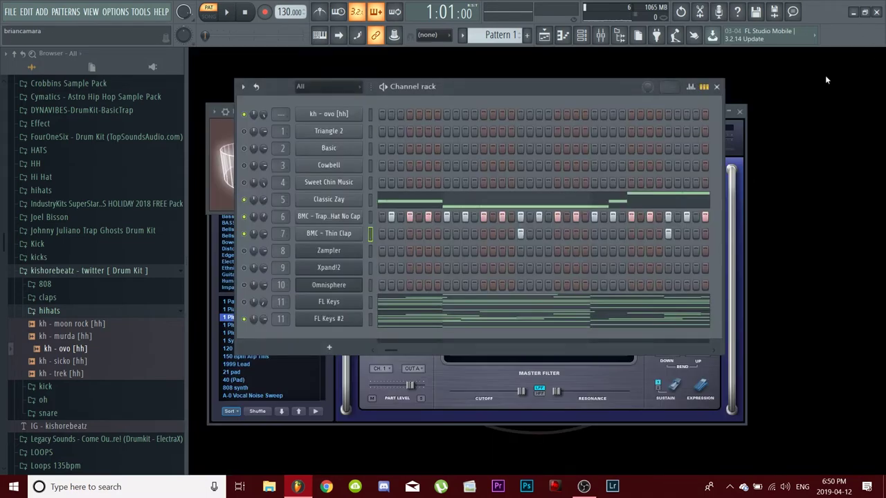
key("space")
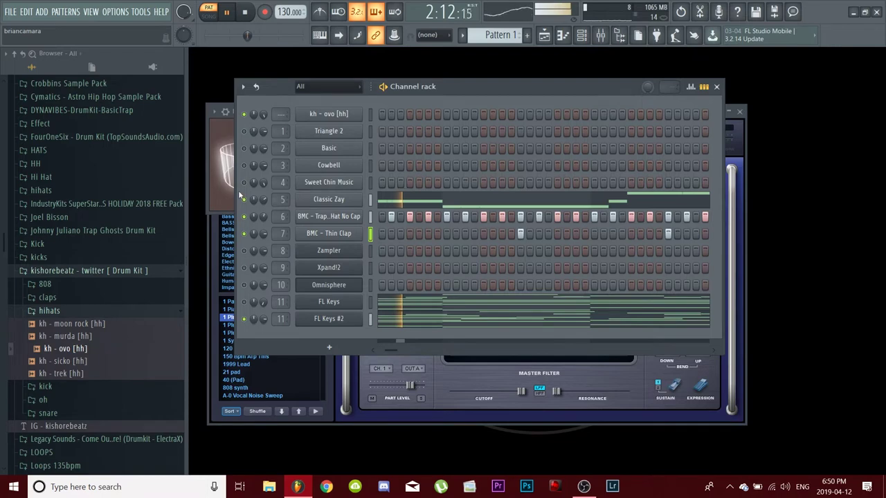
key("space")
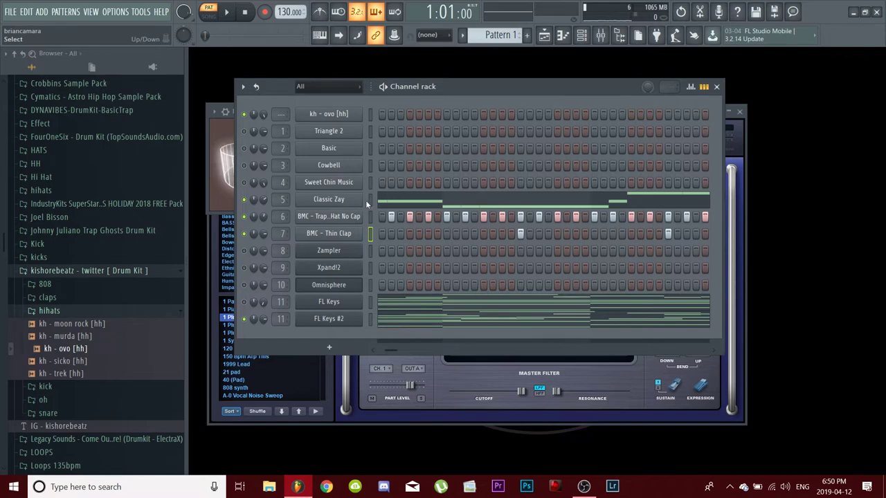
Step: Copy the Classic Zay melody into the Sweet Chin Music channel
left_click(370, 199)
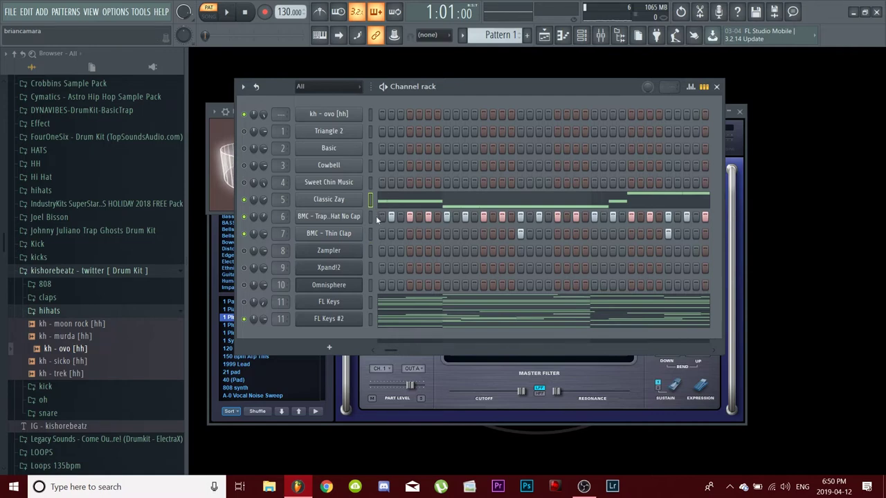
left_click(371, 183)
key("ctrl+v")
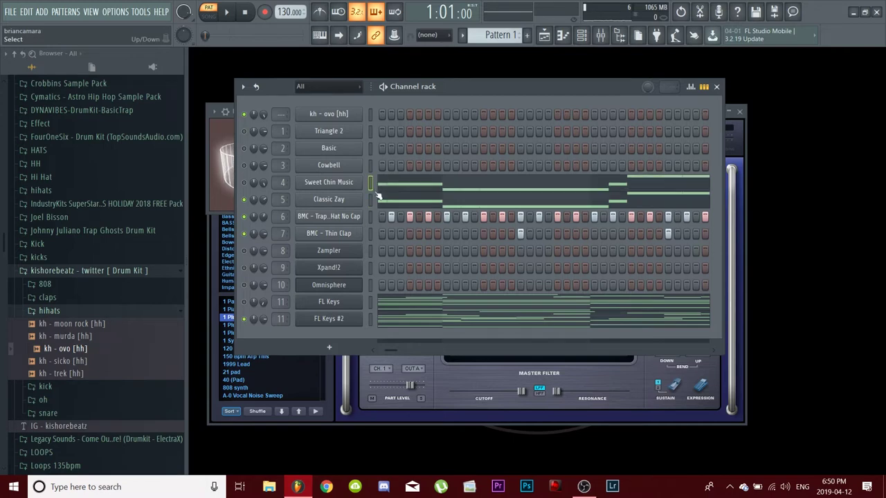
Step: Flatten all Sweet Chin Music notes to C5 by limiting the keyboard range to C5, and listen to the result
left_click(468, 187)
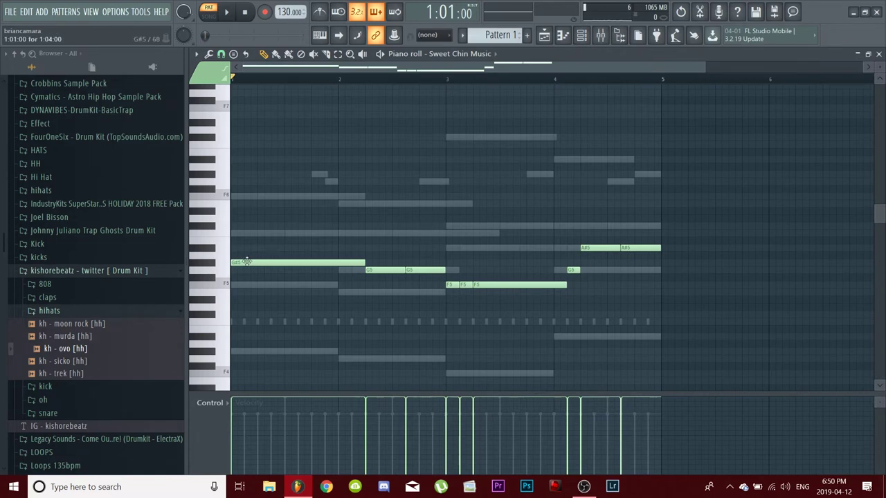
left_click(220, 264)
key("alt+k")
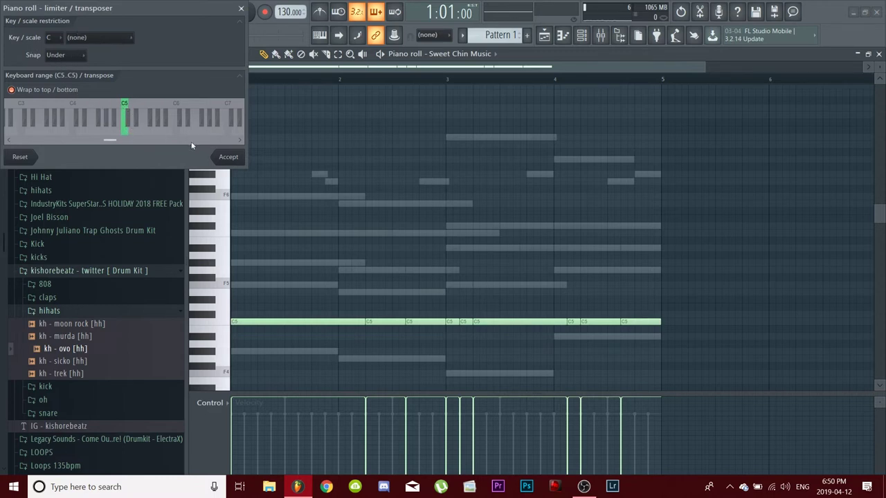
left_click(229, 157)
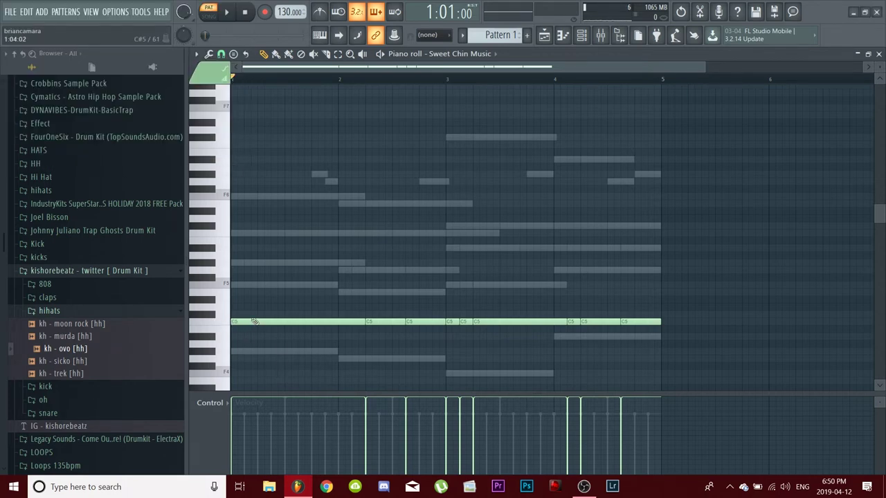
left_click(223, 326)
key("space")
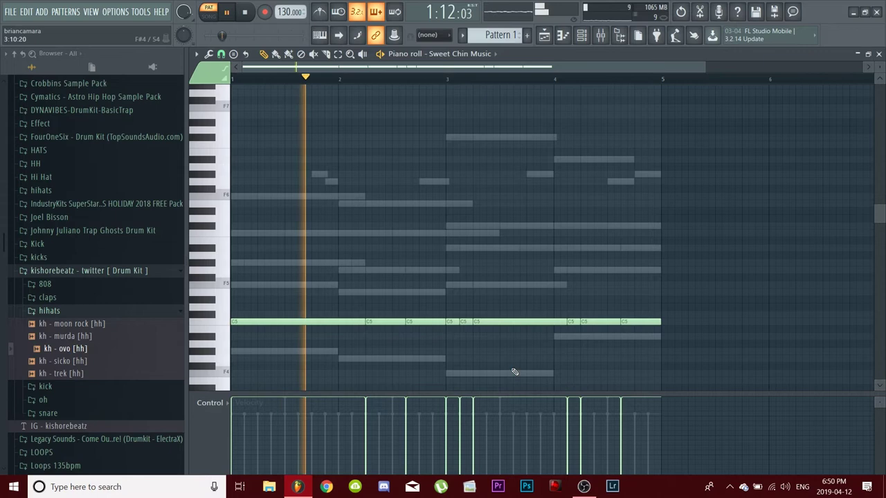
key("ctrl+a")
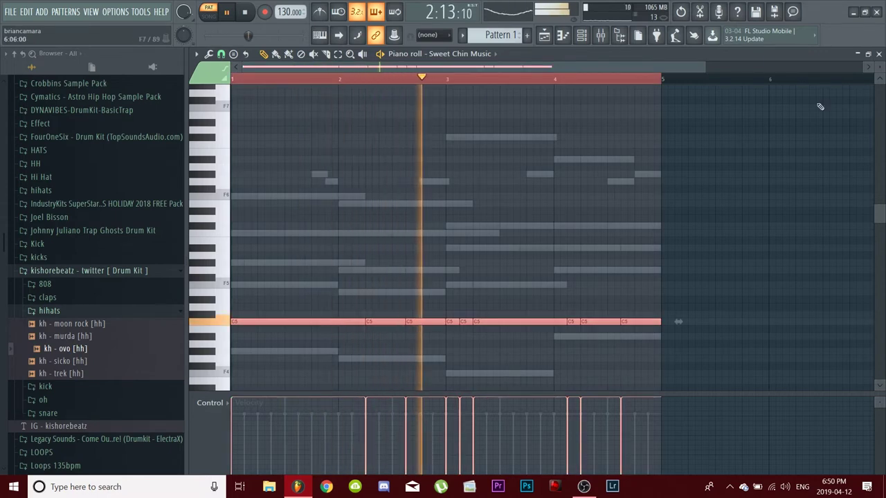
left_click(879, 54)
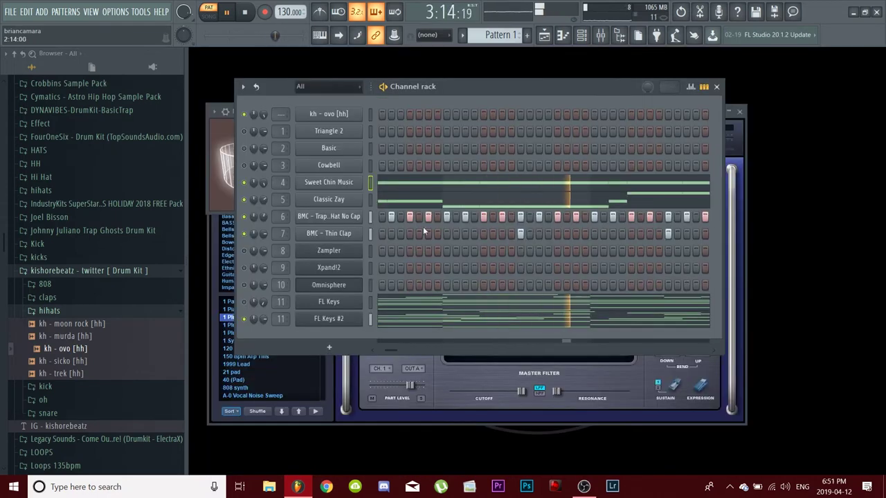
key("space")
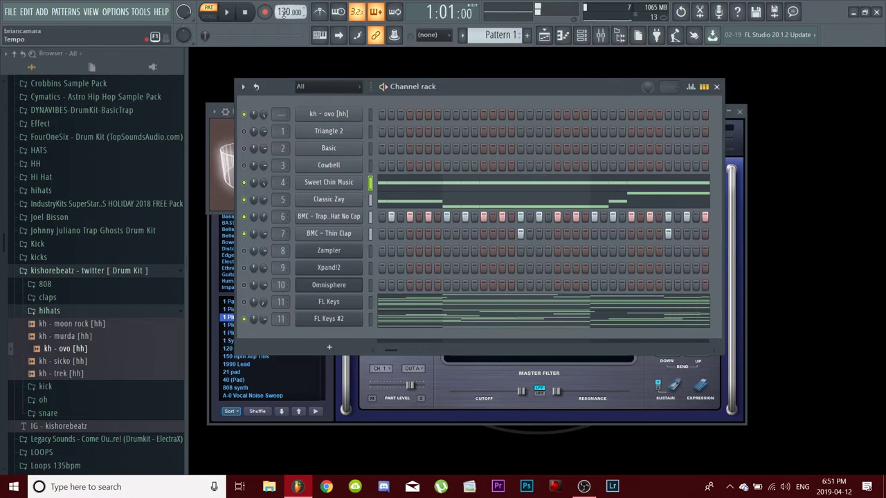
Step: Raise the project tempo to 140 BPM and play the pattern
left_click_drag(284, 12, 284, 4)
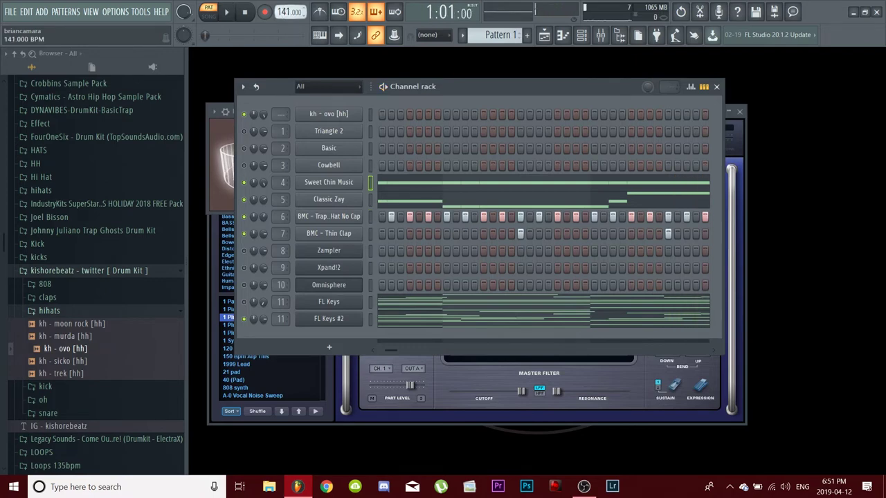
key("space")
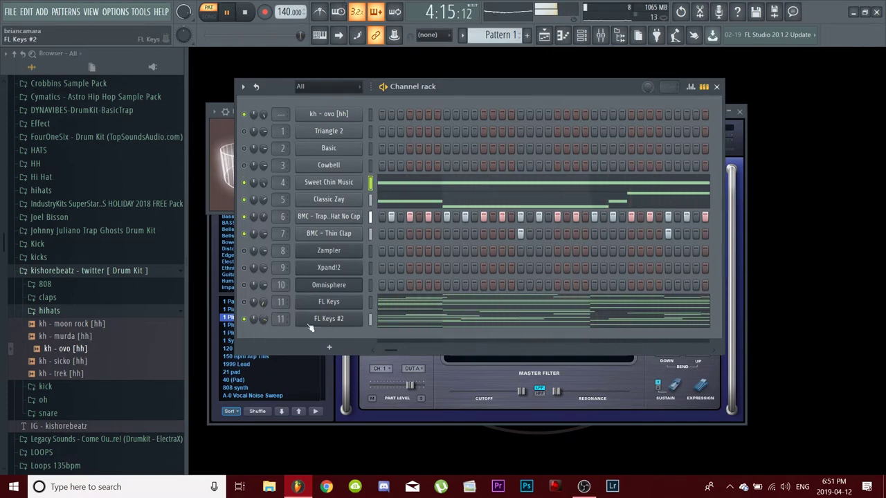
key("space")
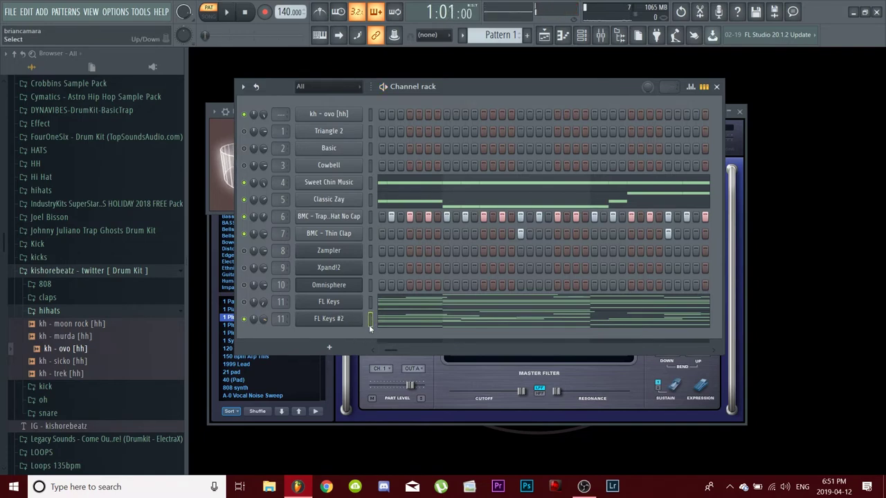
Step: Copy the FL Keys #2 notes into the Omnisphere channel and solo it during playback
left_click(372, 285)
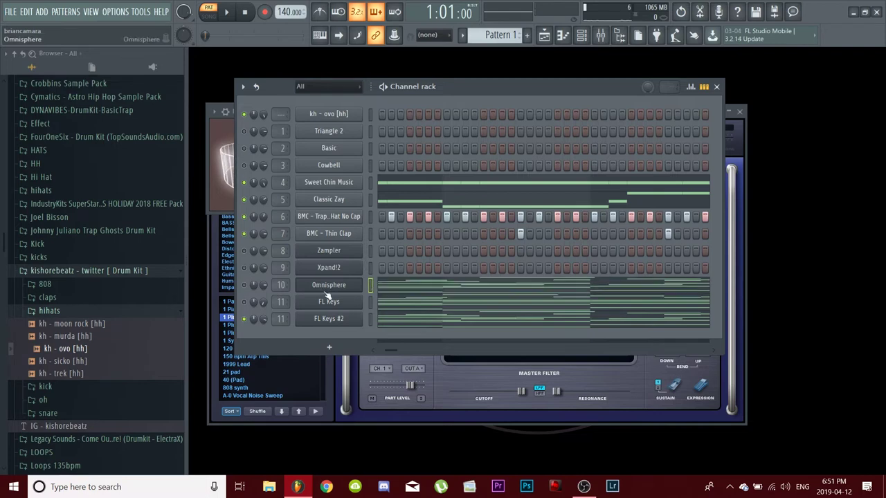
left_click(244, 285)
right_click(244, 285)
key("space")
left_click_drag(224, 34, 232, 34)
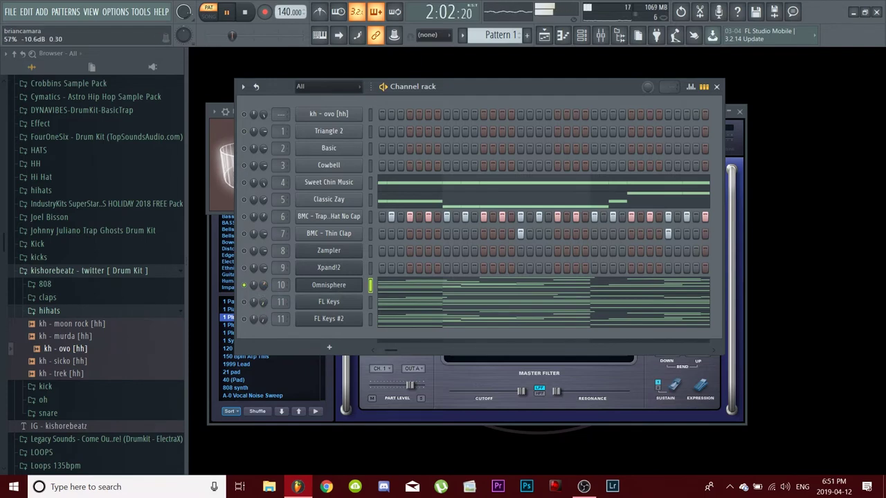
Step: Paste the same notes into the Xpand!2 channel and open its plugin window
left_click(371, 268)
key("ctrl+v")
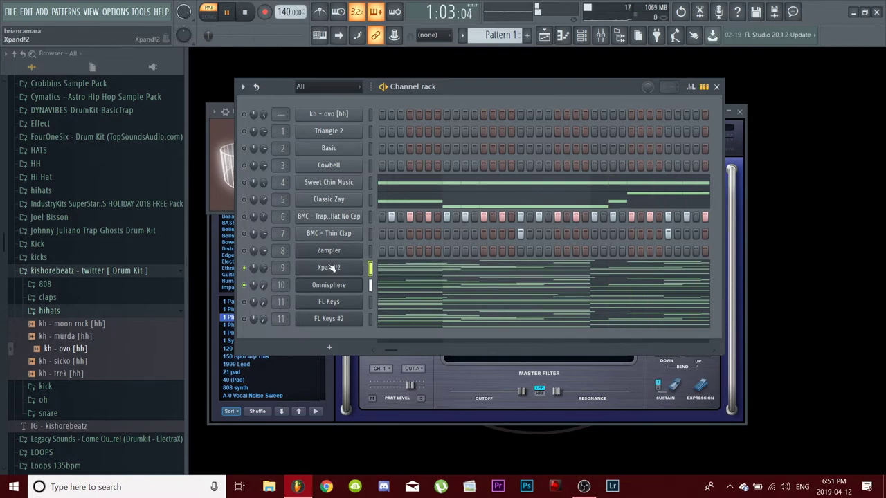
left_click(338, 269)
key("space")
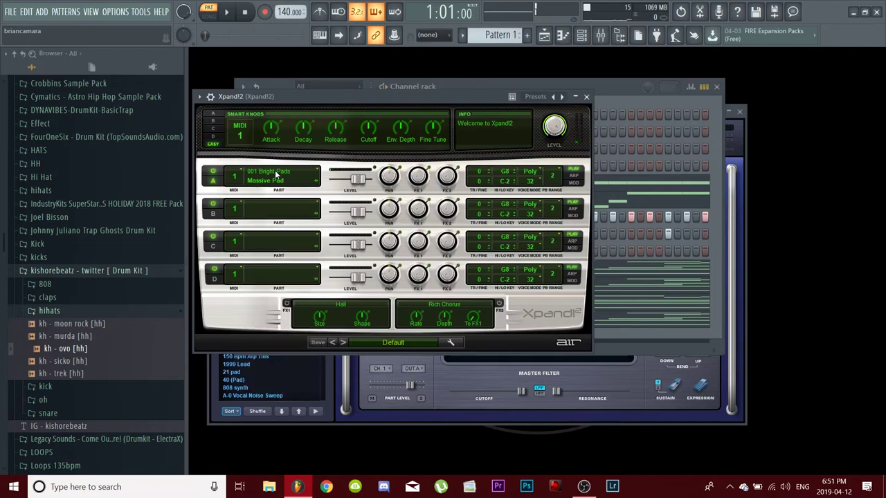
Step: Load the ARP - BellRose preset from the BroBeatzTV - 40k Xpand Bank in Xpand!2 and play it
left_click(390, 346)
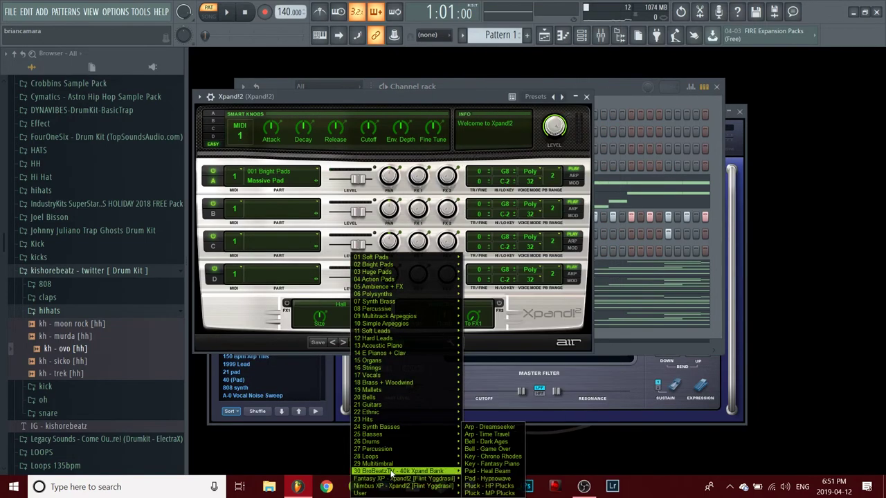
mouse_move(401, 448)
mouse_move(401, 471)
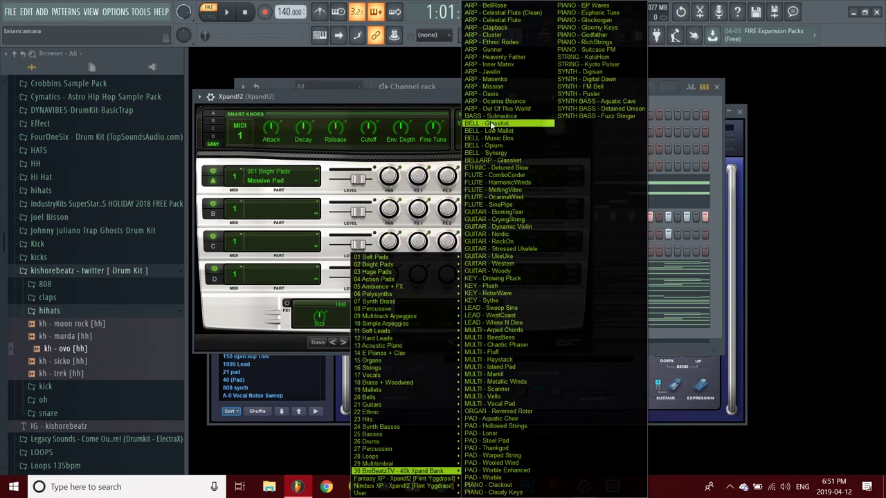
left_click(493, 6)
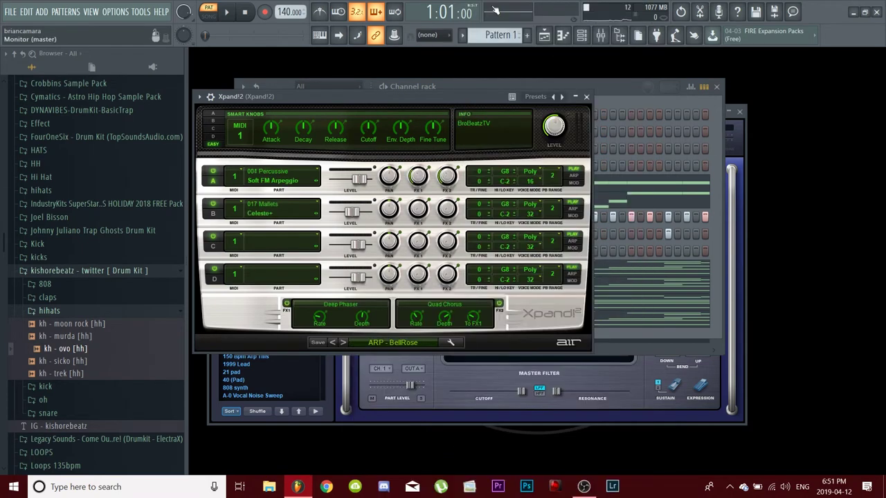
key("space")
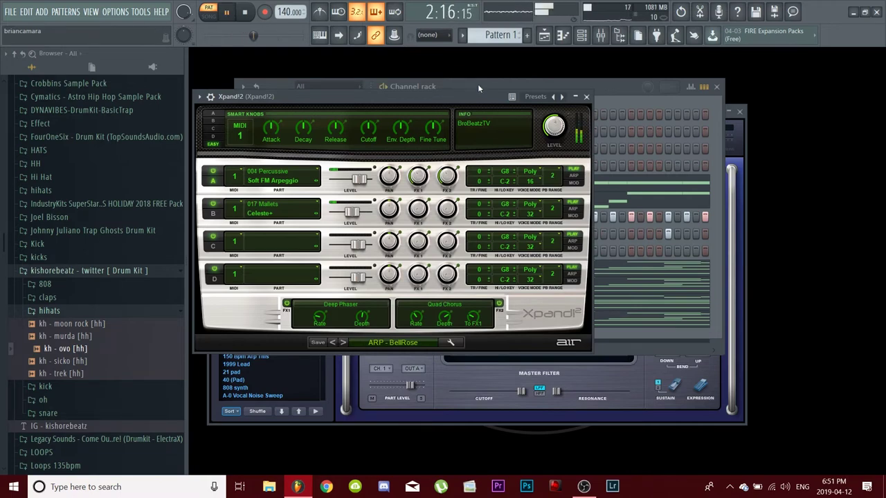
Step: Try Steam Pipes as part A's sound, and switch the Xpand!2 preset to ARP - Celestial Flute
left_click(317, 181)
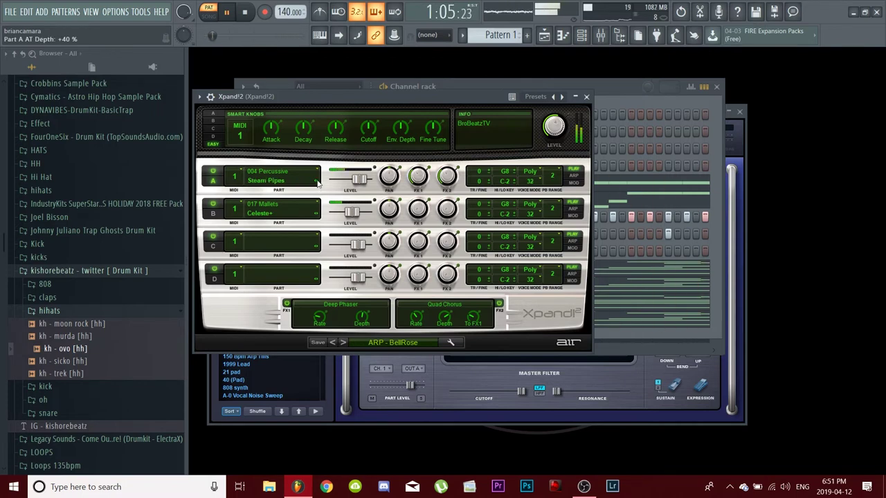
left_click(343, 342)
left_click(342, 342)
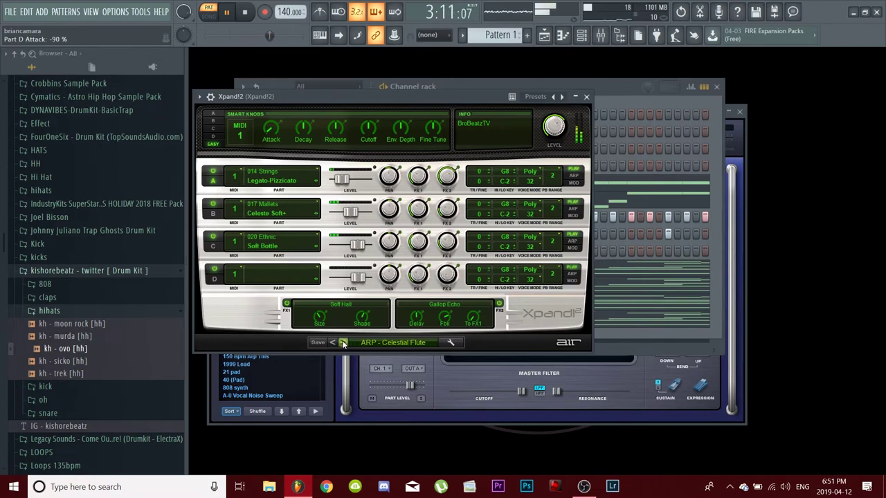
Step: Audition the following ARP presets in Xpand!2 during playback and settle on ARP - Inner Matrix
left_click(343, 343)
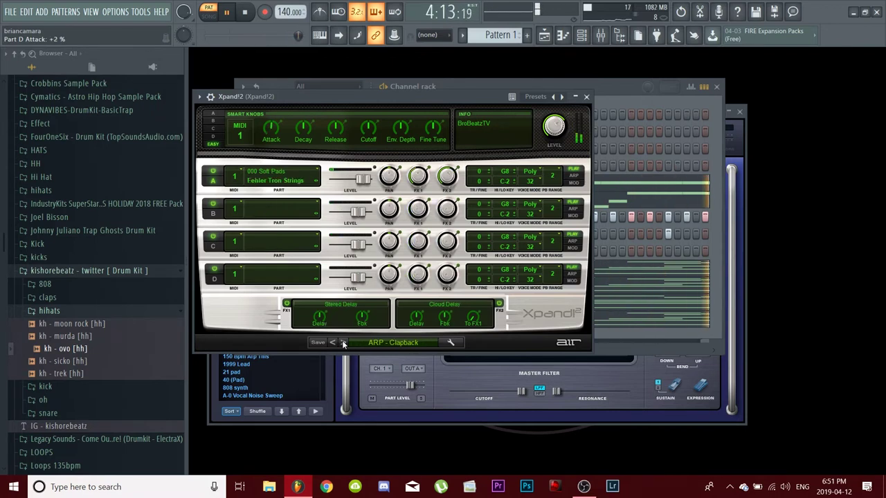
left_click(342, 343)
left_click(343, 343)
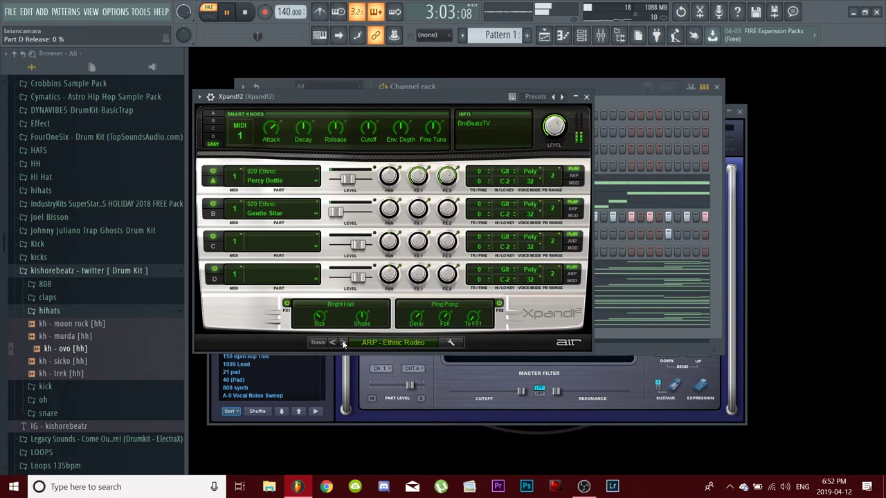
left_click(343, 343)
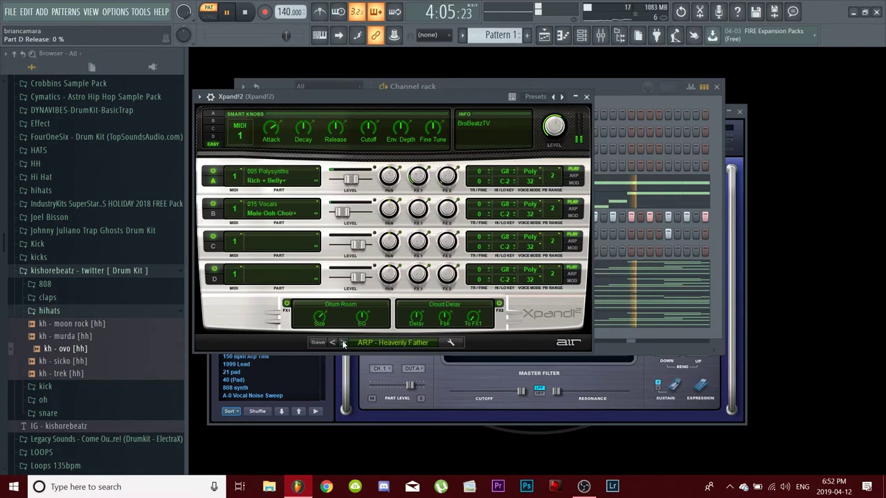
left_click(343, 343)
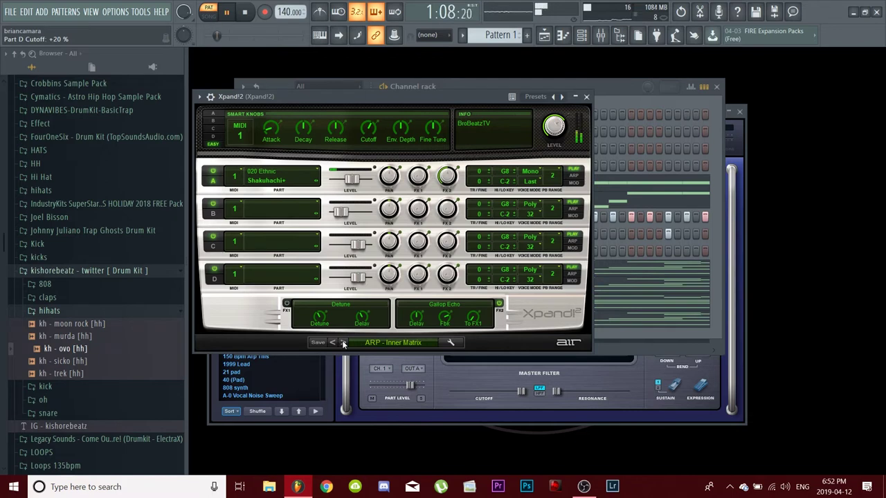
Step: Try the 1 Piano - Joplin and 1 Pluck - Pina patches in Omnisphere during playback, and stop playback
left_click(636, 90)
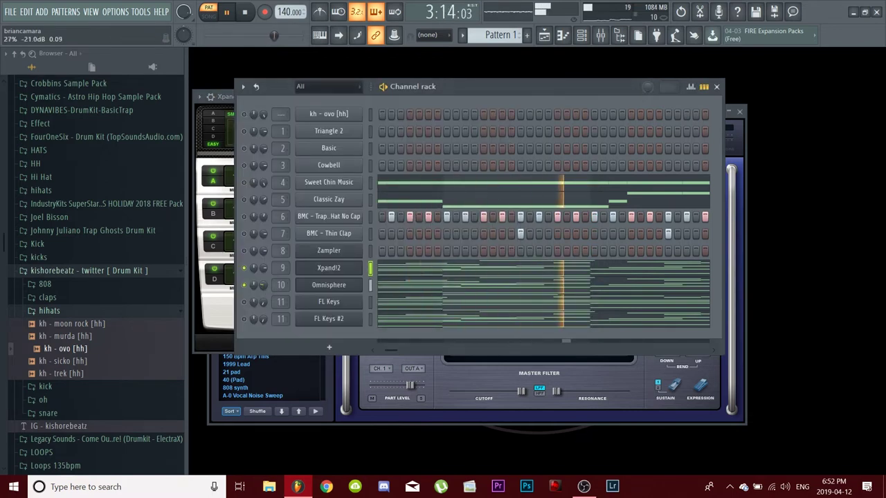
left_click(329, 284)
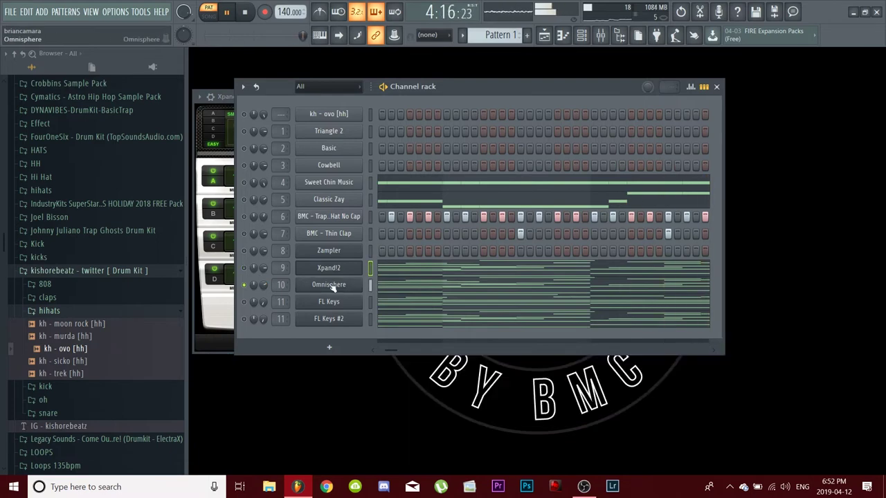
left_click(261, 310)
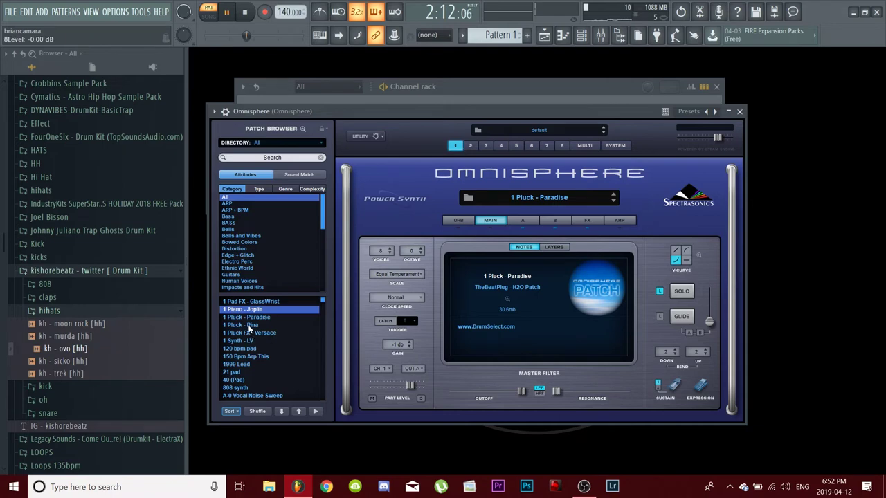
left_click(248, 325)
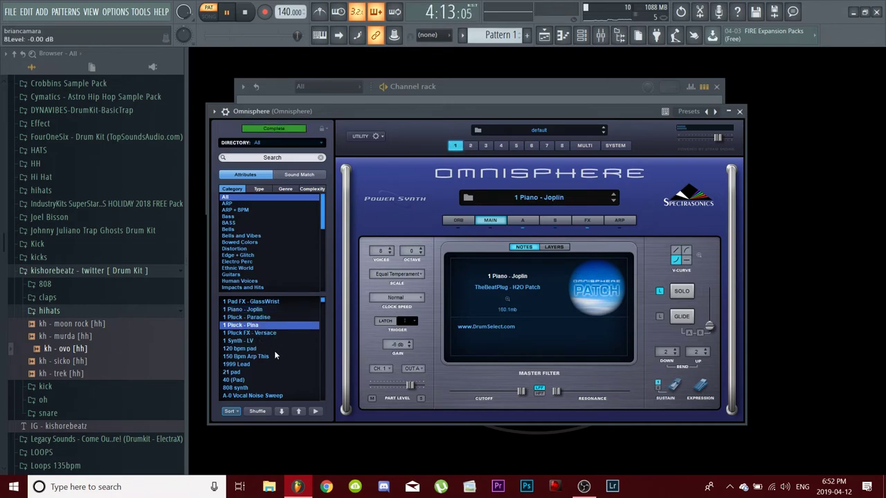
scroll(297, 332, "down", 1)
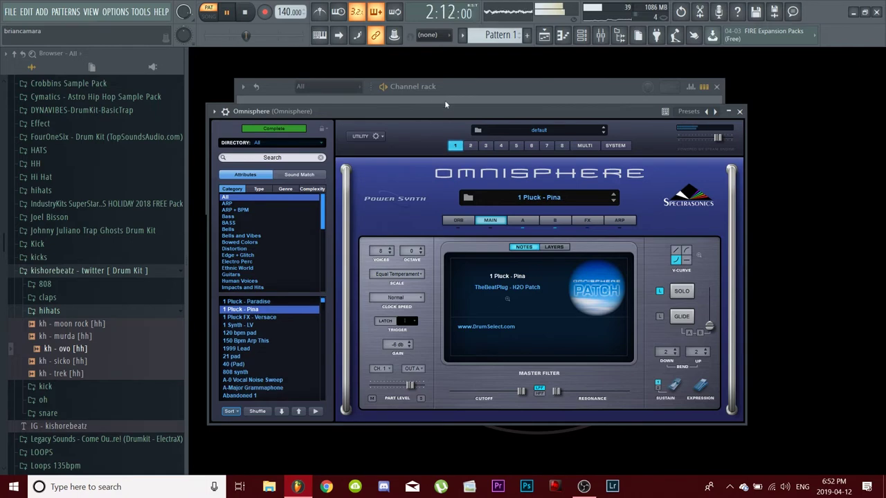
left_click(458, 85)
key("space")
Step: Switch Omnisphere's patch directory to Pharaoh Vice - Nostalgia Omnisphere Bank
left_click(326, 351)
scroll(263, 370, "down", 4)
left_click(269, 143)
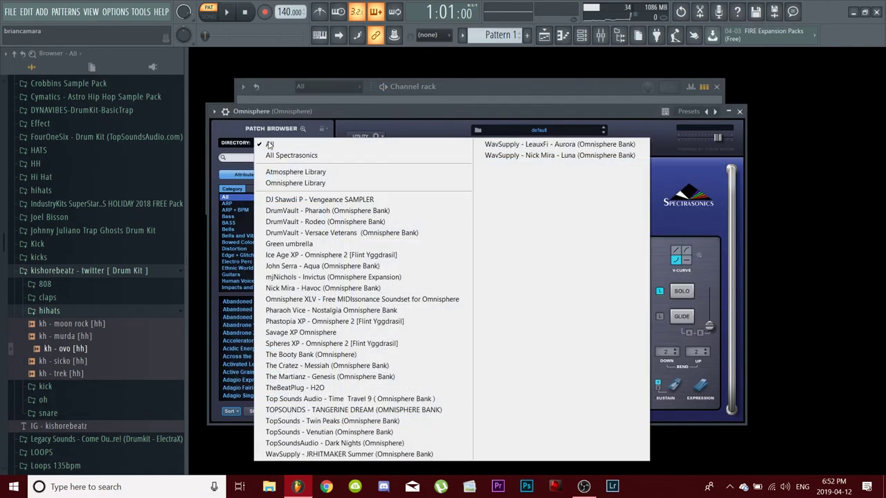
left_click(310, 312)
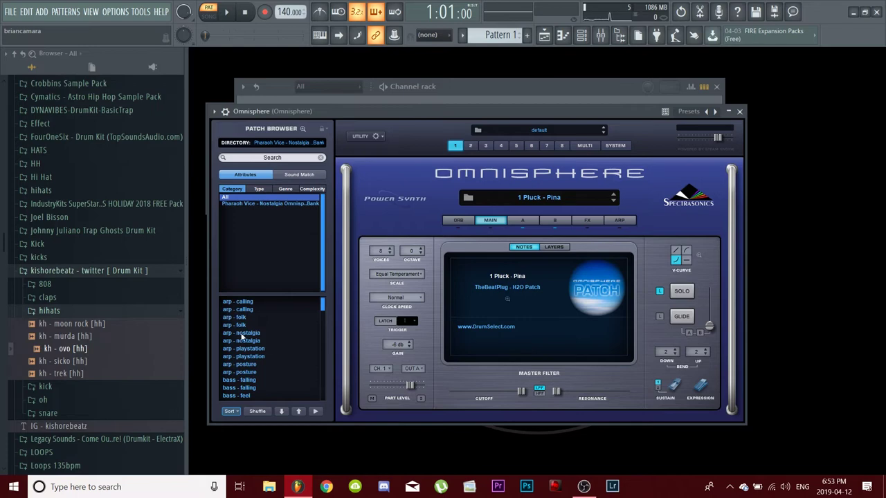
Step: Load the bells - private patch in Omnisphere and play the pattern with it
scroll(273, 348, "down", 5)
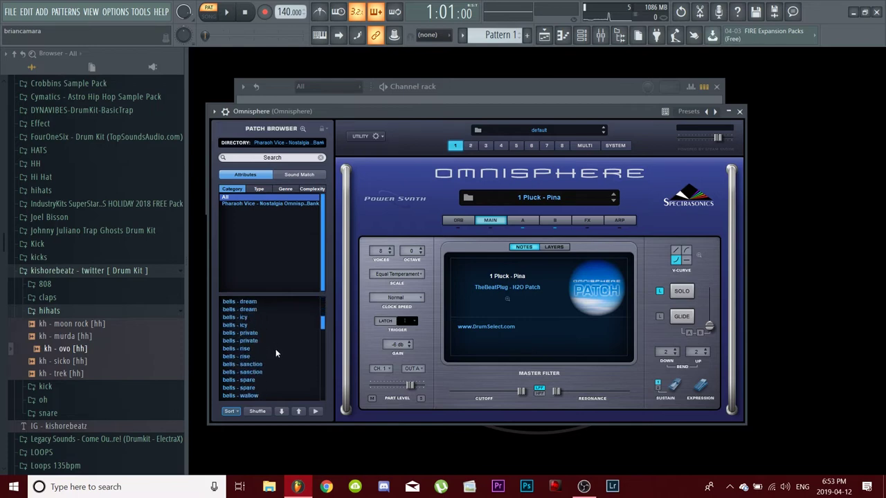
left_click(261, 340)
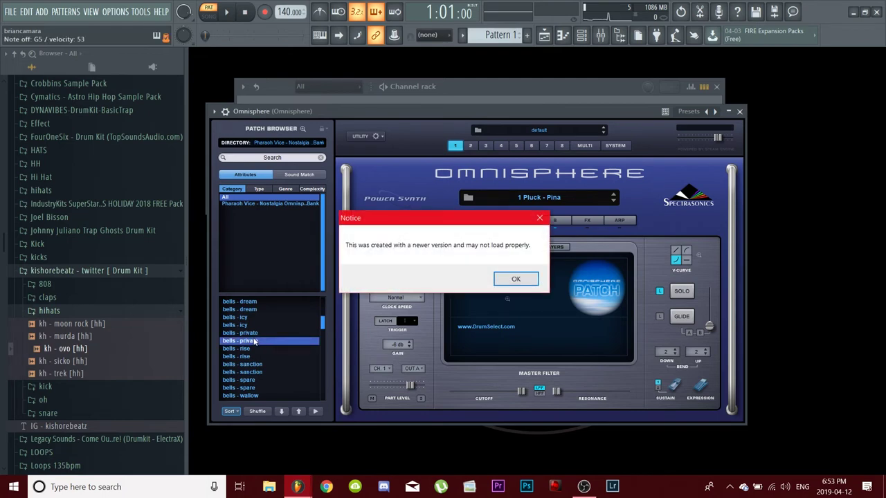
left_click(512, 279)
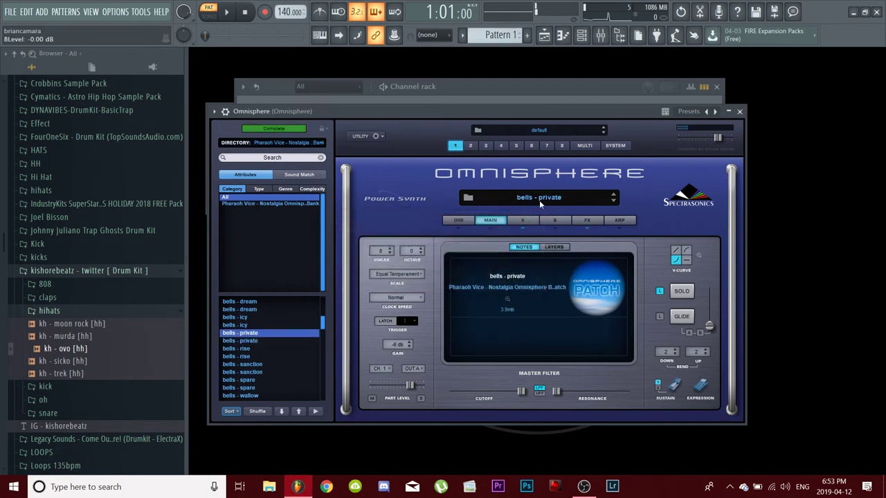
left_click(518, 88)
key("space")
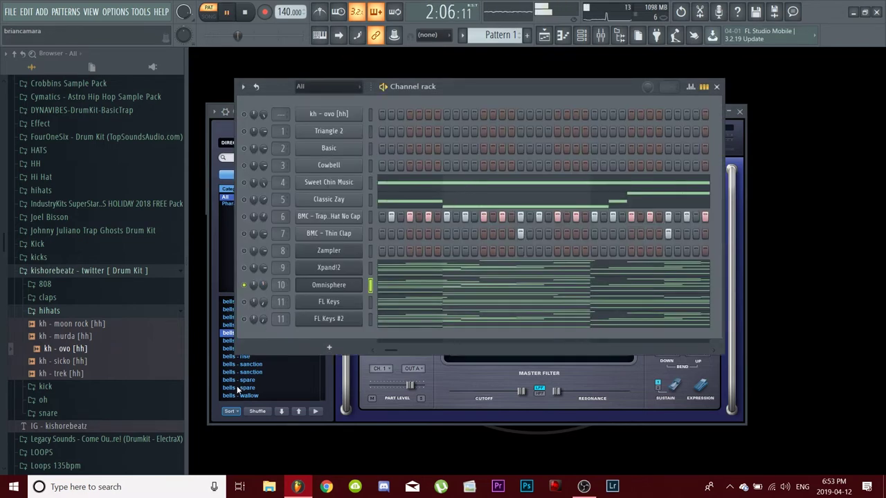
Step: Delete the four lowest notes (G#4, G4, F4 and A#4) from Omnisphere's part in the piano roll
left_click(412, 294)
key("space")
key("space")
key("space")
right_click(313, 352)
right_click(367, 360)
right_click(484, 374)
right_click(615, 326)
key("space")
key("space")
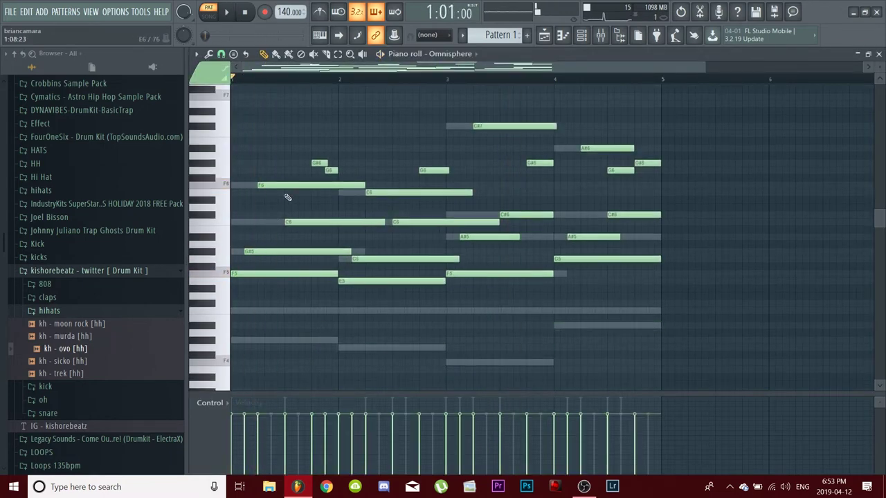
Step: Delete all of Omnisphere's upper notes from E6 to C#7 during playback, keeping the C#6 notes and everything below
right_click(319, 163)
right_click(331, 170)
key("space")
right_click(433, 170)
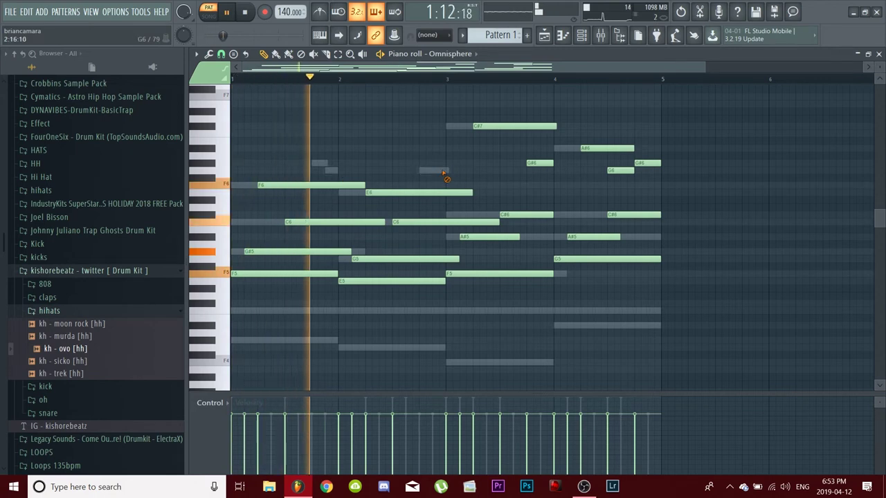
right_click(490, 127)
right_click(535, 164)
right_click(588, 148)
right_click(644, 163)
right_click(619, 170)
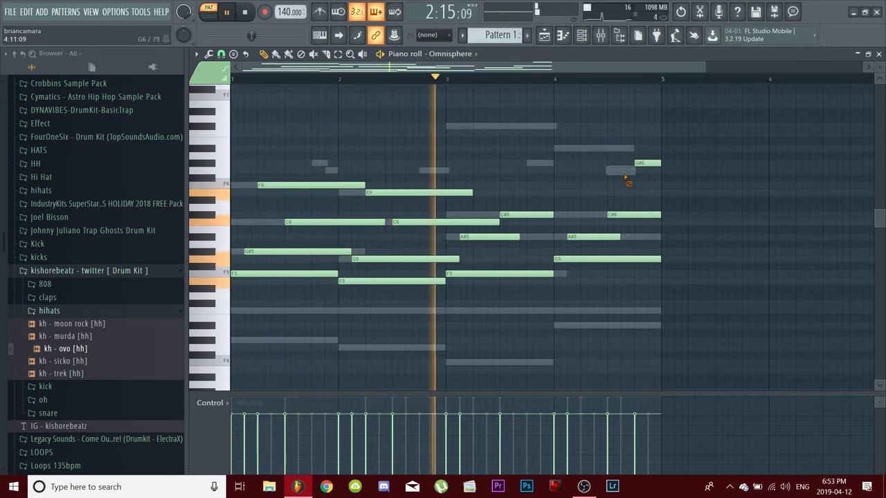
right_click(422, 193)
right_click(312, 184)
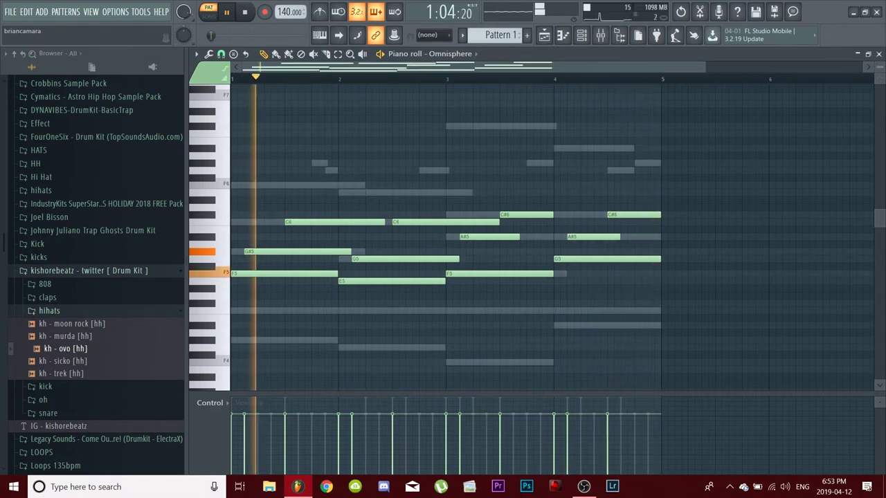
Step: Load the bells - rise patch in Omnisphere and return to the Channel rack
left_click(322, 287)
left_click(323, 289)
left_click(254, 349)
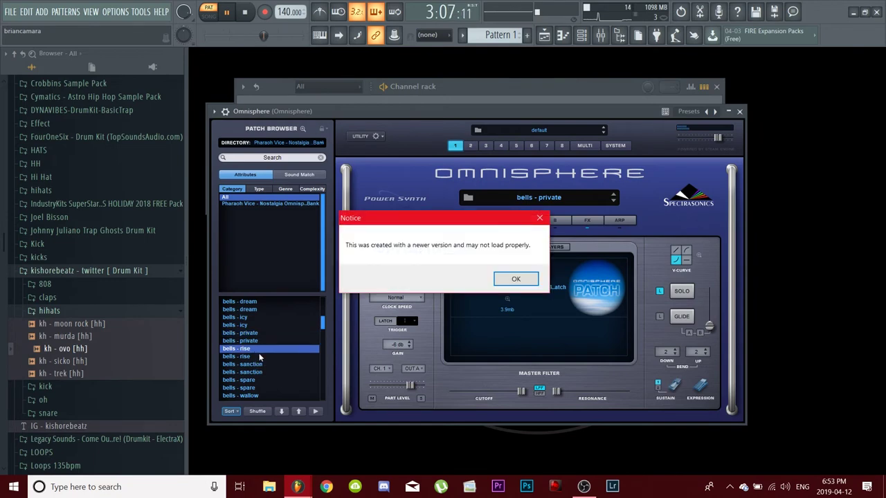
left_click(522, 86)
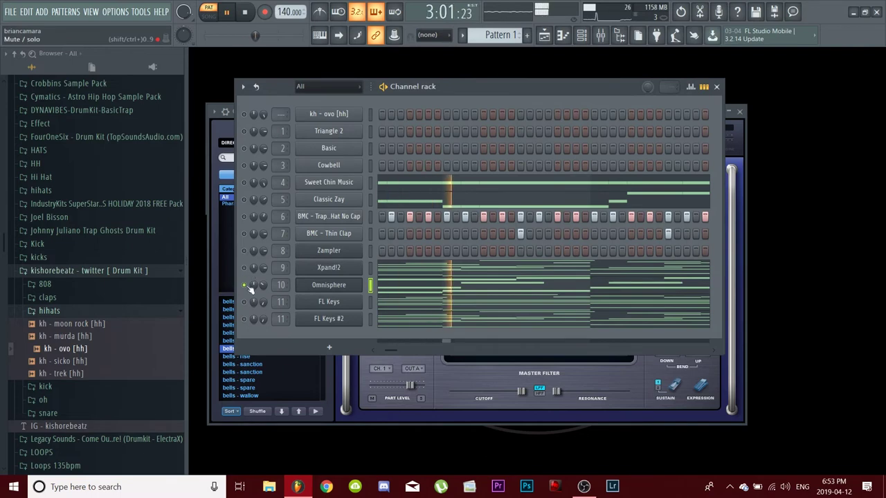
Step: Unmute FL Keys alongside the soloed Omnisphere channel and raise the FL Keys volume
left_click(245, 302)
left_click_drag(263, 303, 263, 262)
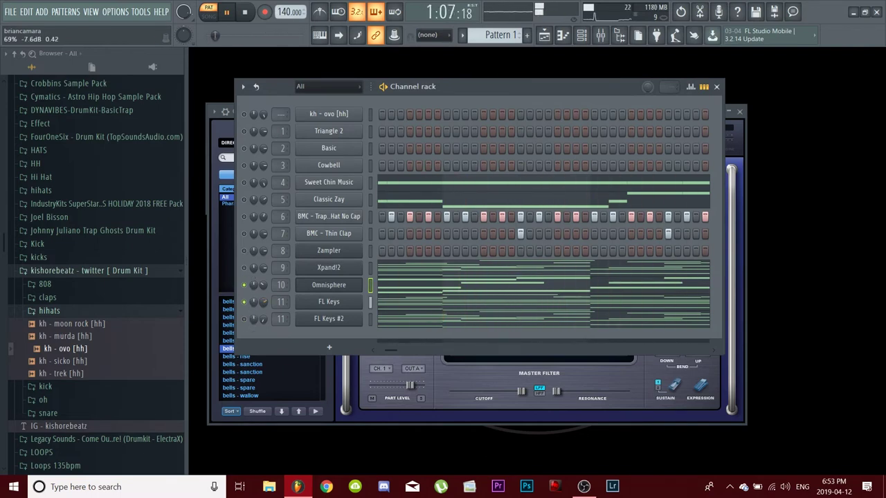
left_click_drag(262, 306, 262, 281)
Step: Unmute FL Keys #2 and mute both Omnisphere and FL Keys to hear it alone
left_click(244, 319)
left_click(245, 285)
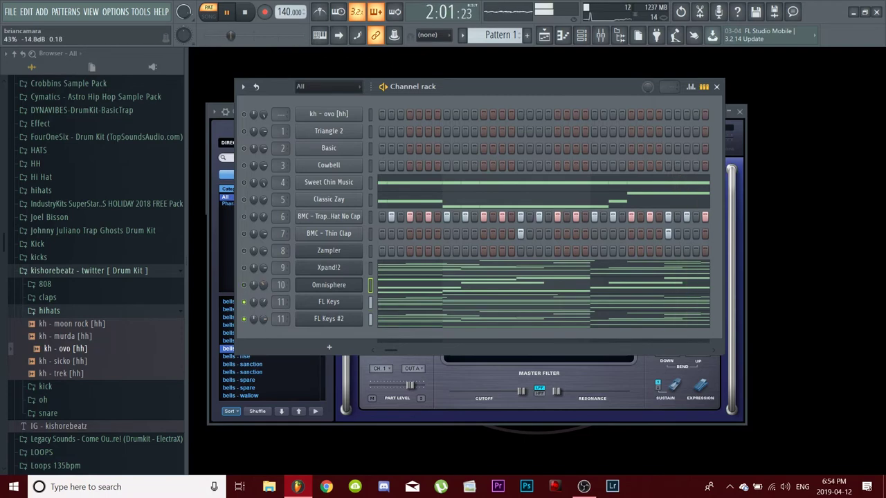
left_click(243, 302)
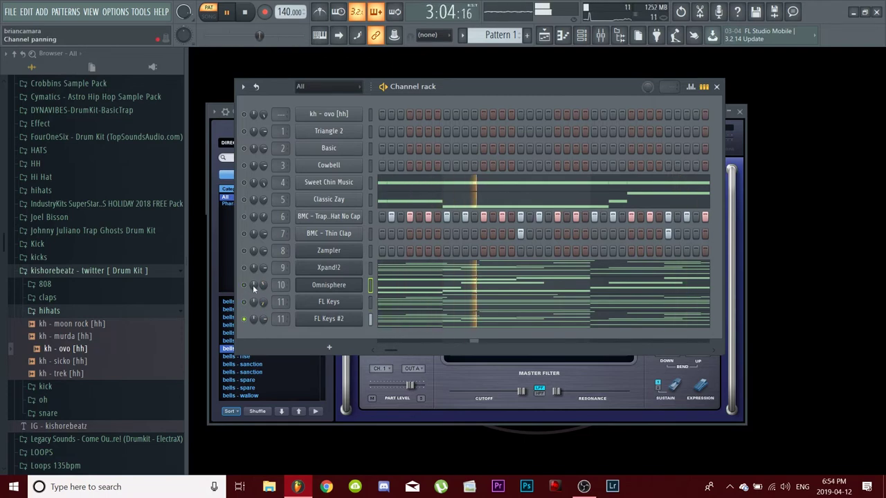
Step: Bring Omnisphere back in beside FL Keys #2 and balance its channel volume by ear
left_click(244, 285)
left_click_drag(264, 286, 264, 283)
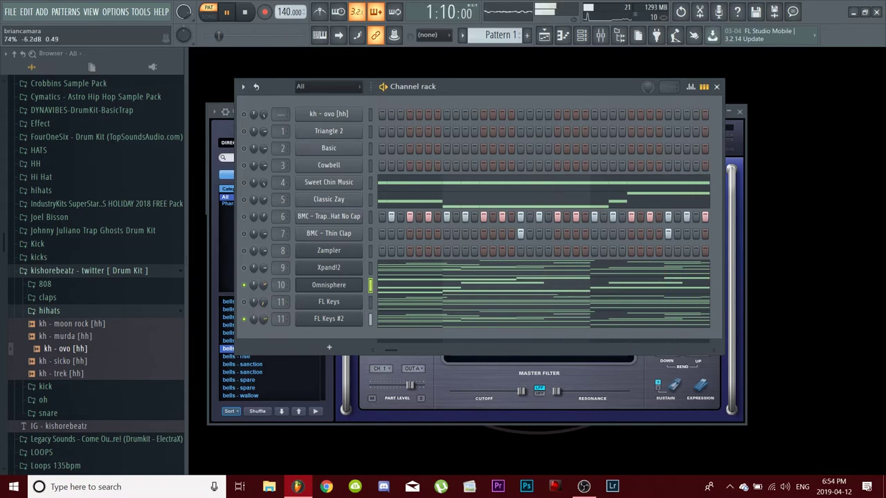
left_click_drag(263, 285, 264, 286)
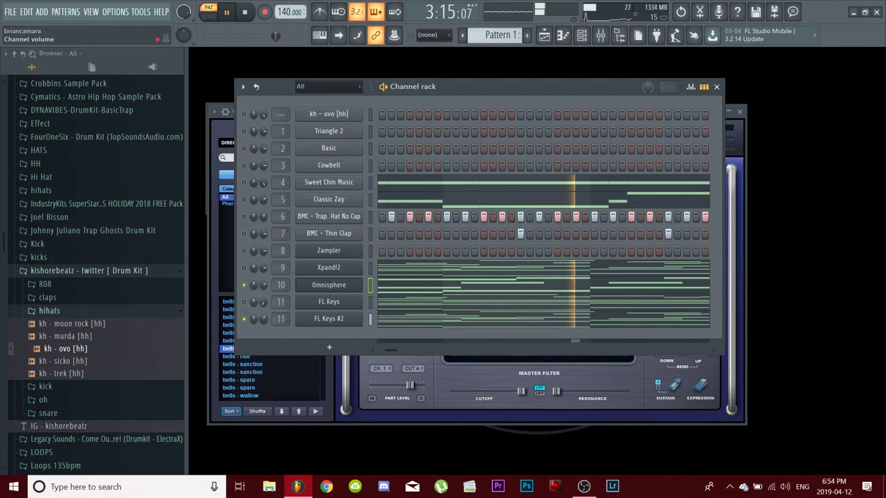
left_click_drag(261, 282, 262, 287)
Step: Listen to Omnisphere soloed and re-enable all channels
right_click(244, 282)
left_click(250, 289)
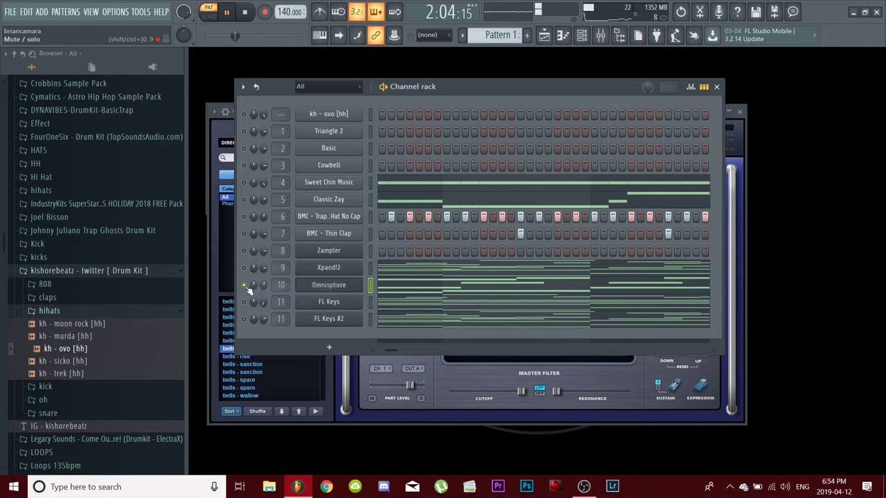
right_click(245, 286)
left_click(250, 294)
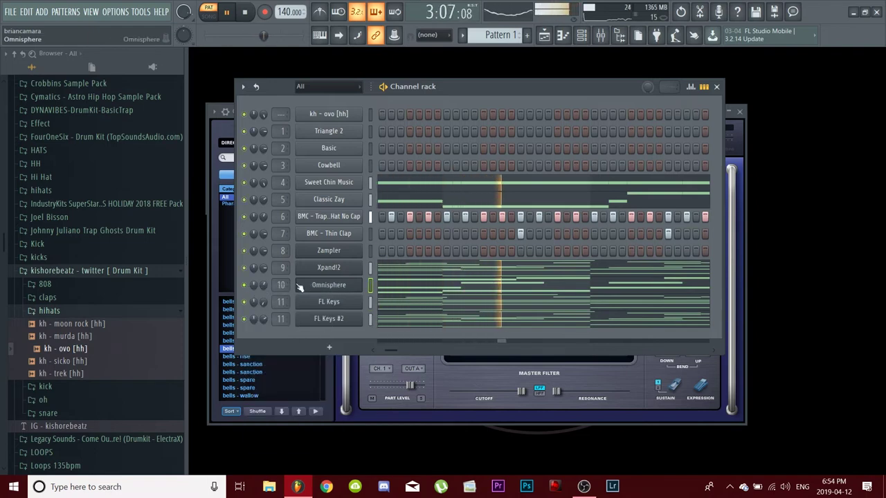
Step: Isolate Xpand!2, Omnisphere and FL Keys, set the FL Keys volume to about 81%, and stop playback
right_click(244, 269)
left_click(256, 276)
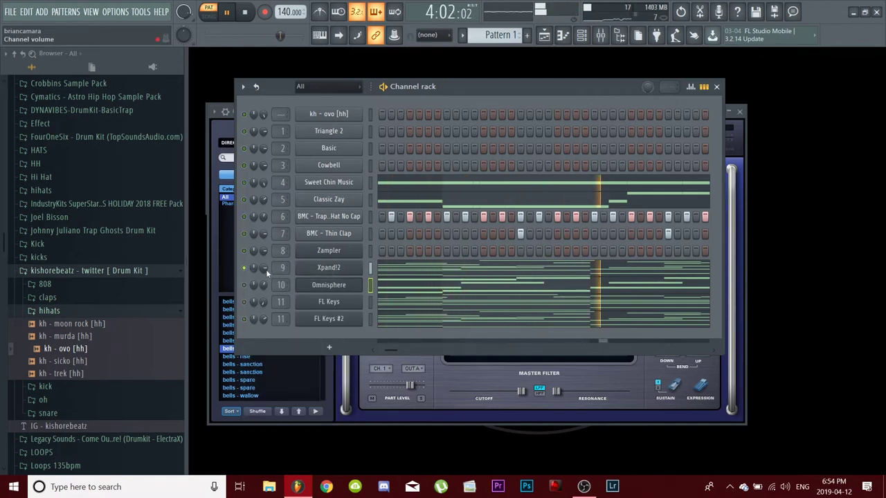
left_click(243, 284)
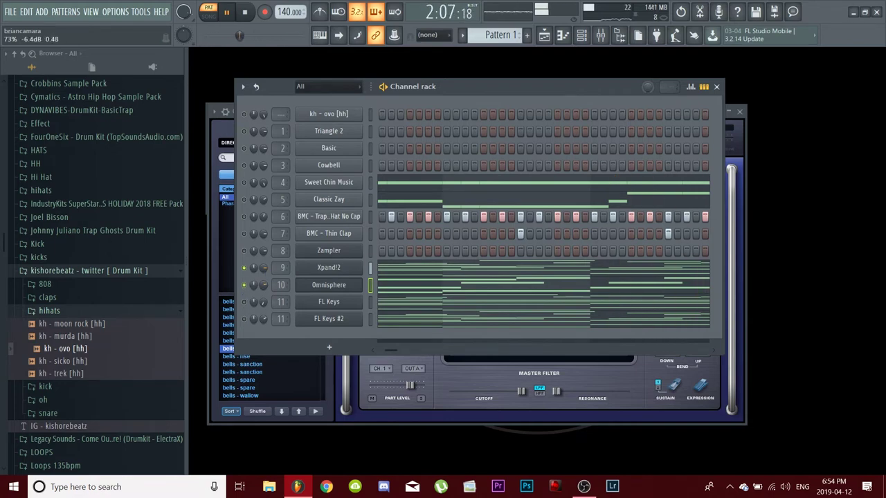
left_click(244, 303)
left_click_drag(263, 302, 264, 266)
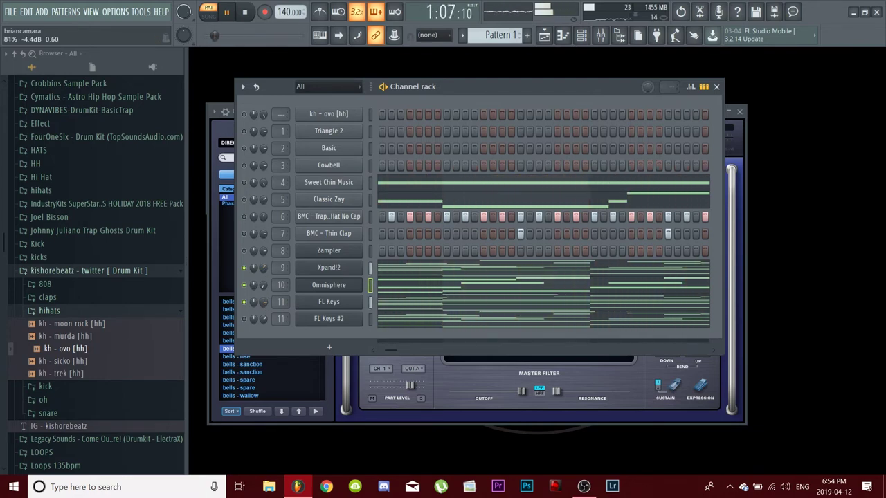
key("space")
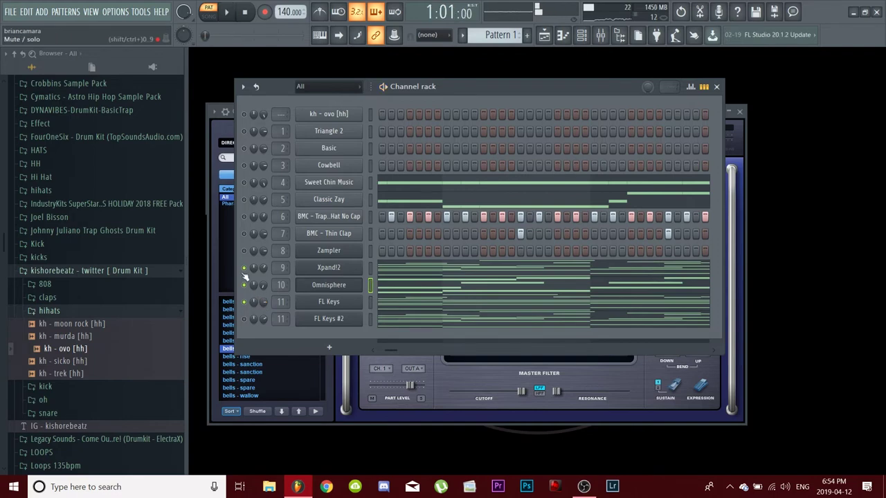
Step: Check the Xpand!2 plugin settings and view its notes in the piano roll during solo playback
left_click(329, 267)
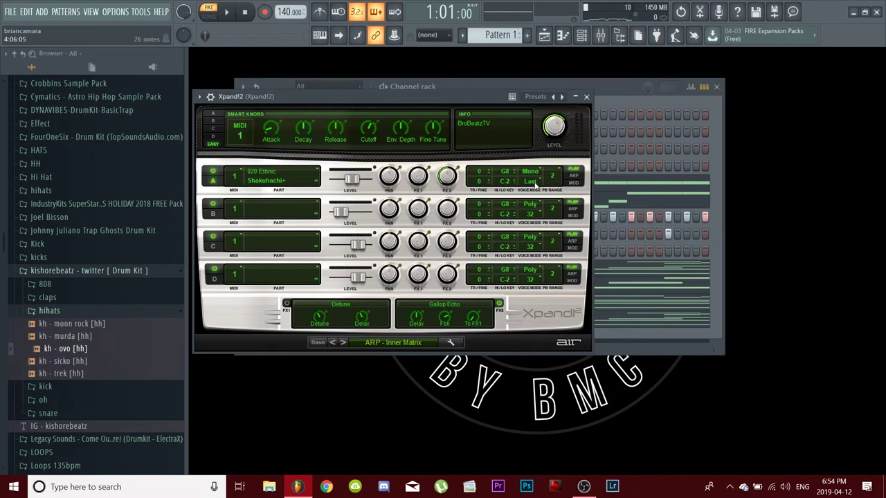
left_click(587, 97)
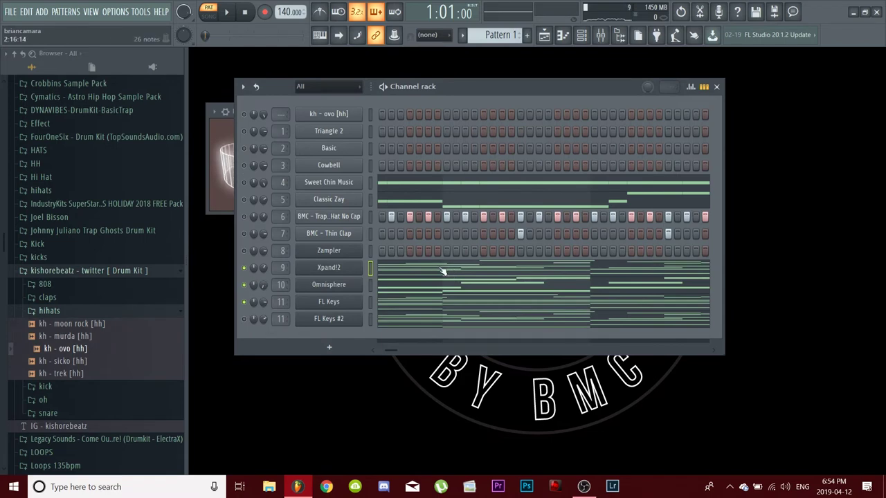
right_click(244, 269)
key("space")
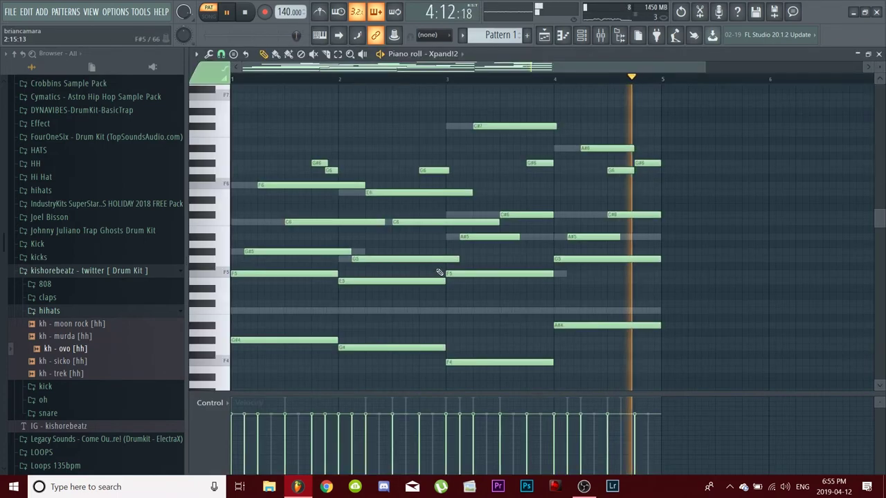
Step: Stop playback and return from the Xpand!2 piano roll to the channel rack
left_click(515, 283)
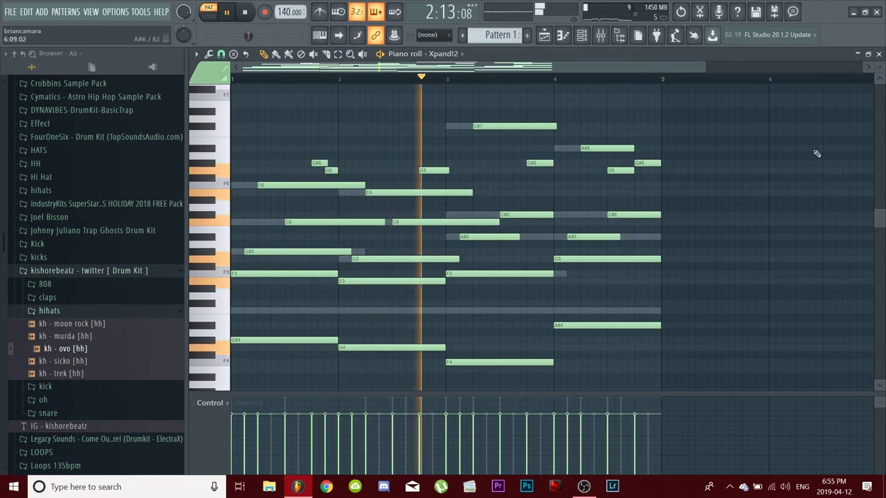
key("space")
left_click(877, 54)
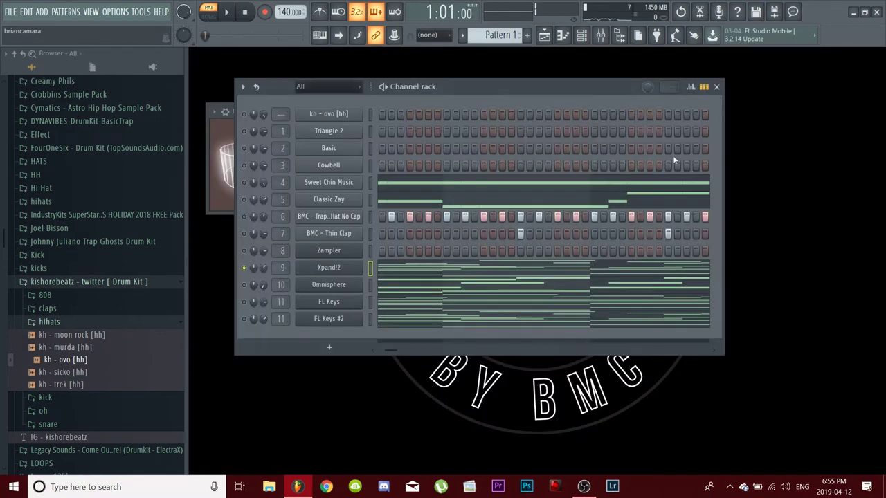
Step: Listen to FL Keys #2 together with Xpand!2, compare against Xpand!2 alone, and re-enable all channels
left_click(371, 308)
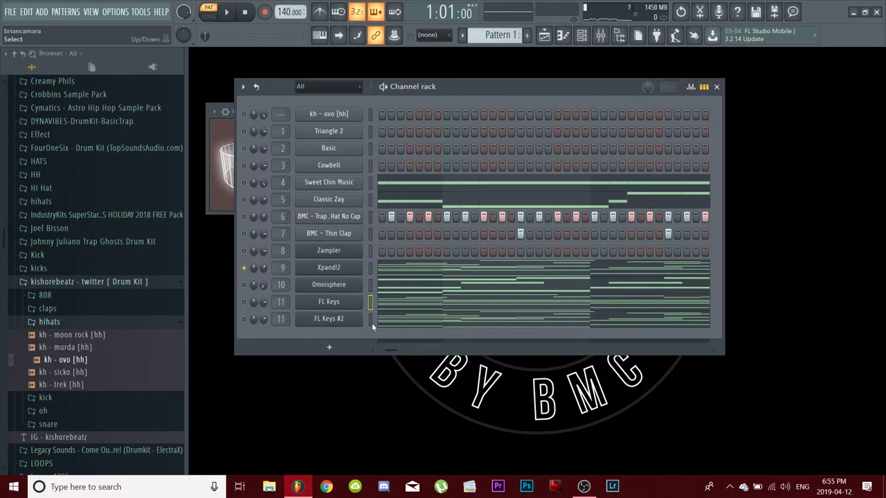
left_click(372, 322)
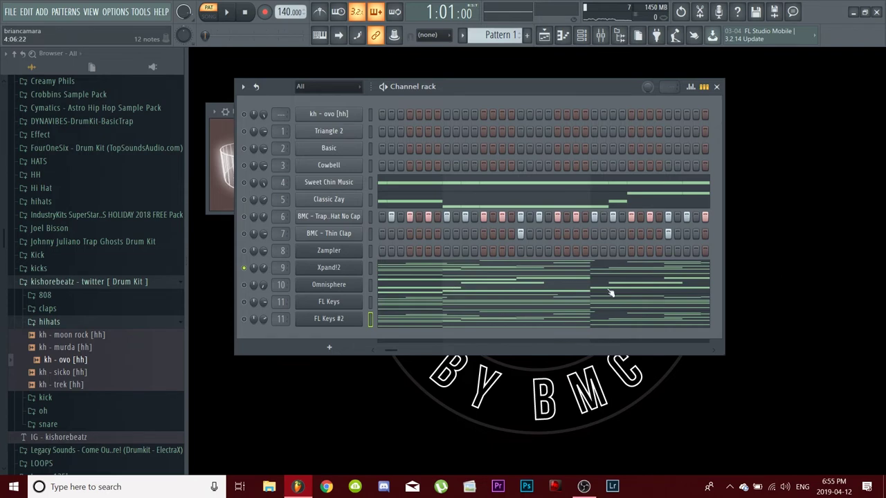
left_click(245, 319)
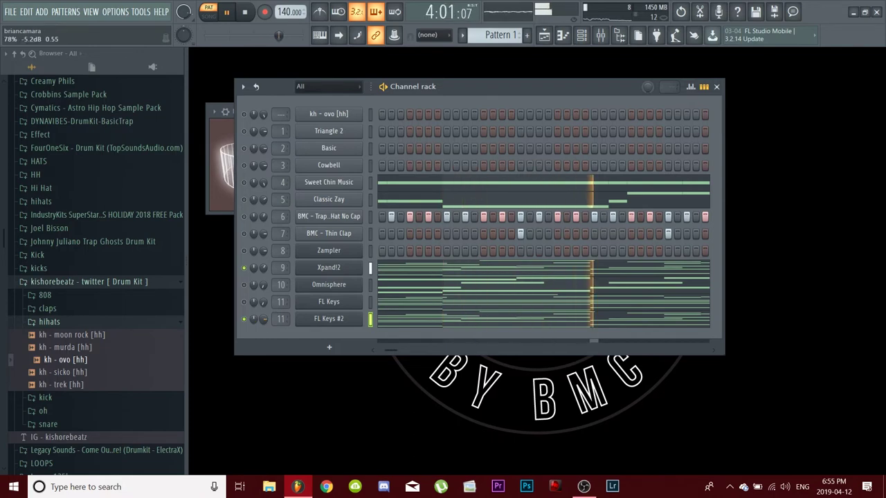
right_click(243, 269)
left_click(250, 270)
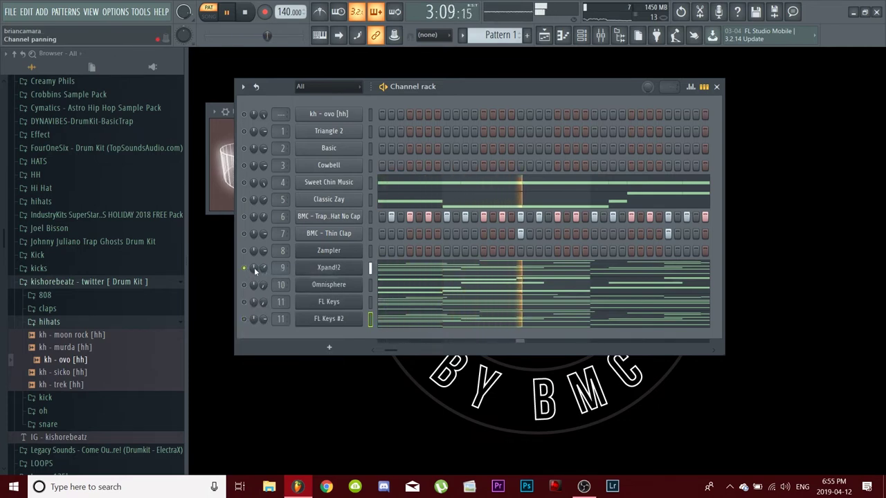
right_click(250, 270)
left_click(251, 272)
right_click(251, 271)
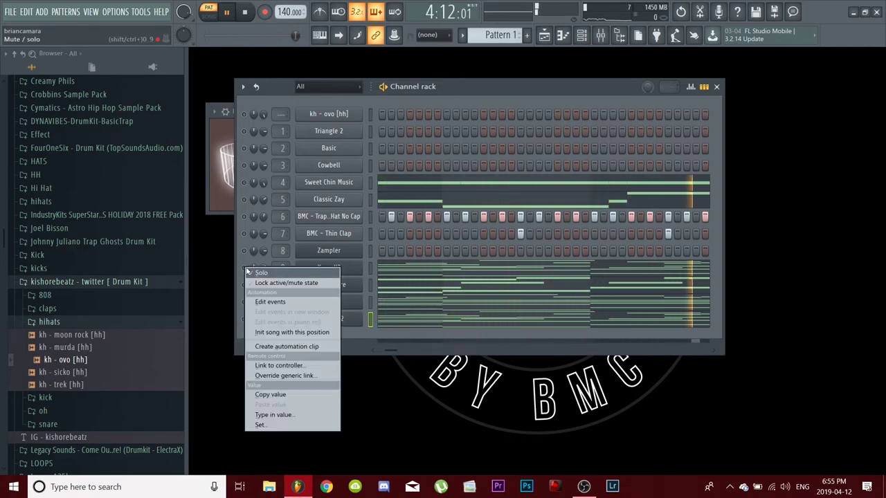
left_click(251, 273)
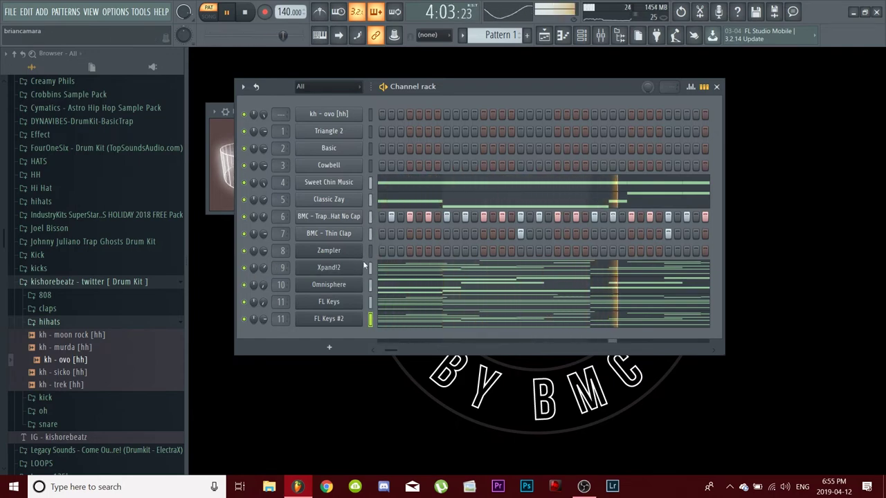
Step: Check the mixer levels with all channels playing, and replay the pattern from the channel rack
left_click(601, 38)
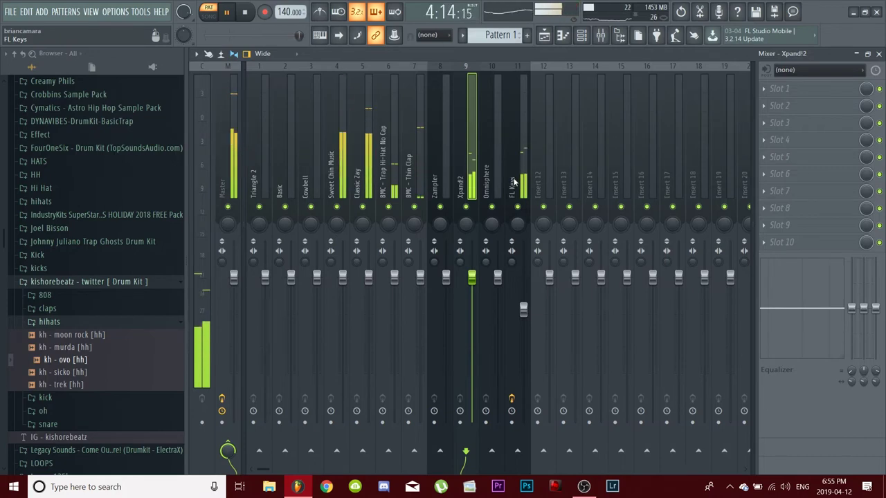
key("space")
left_click(879, 53)
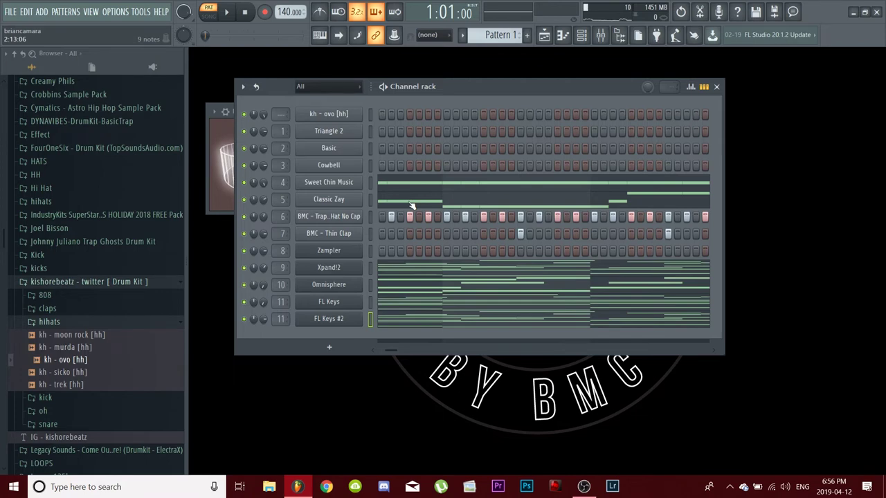
key("space")
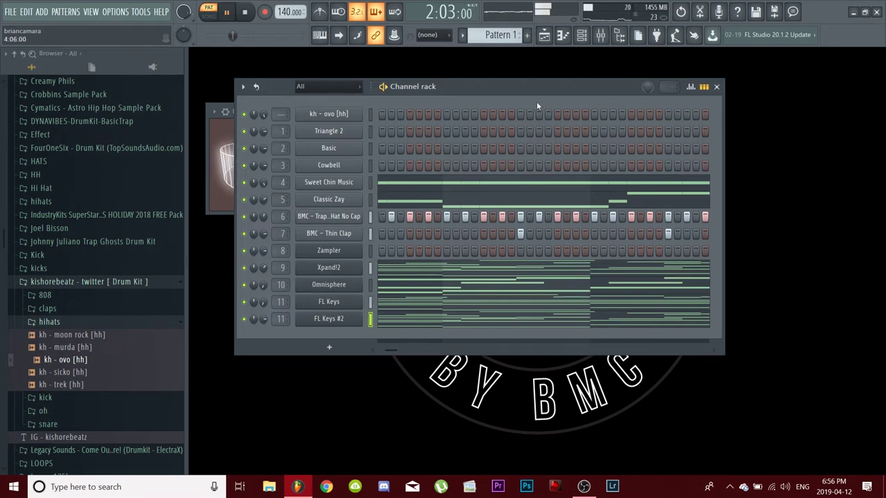
left_click(544, 34)
left_click_drag(531, 134, 407, 102)
right_click(428, 100)
key("space")
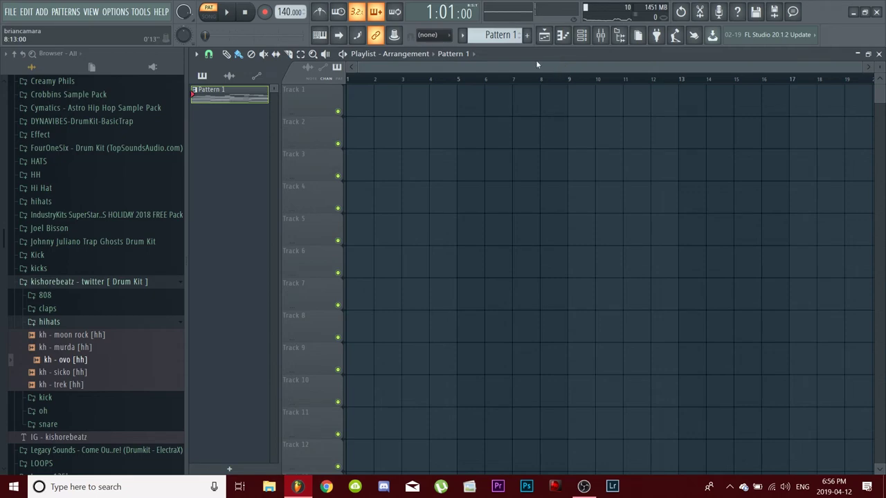
left_click(545, 37)
left_click(546, 37)
left_click(546, 37)
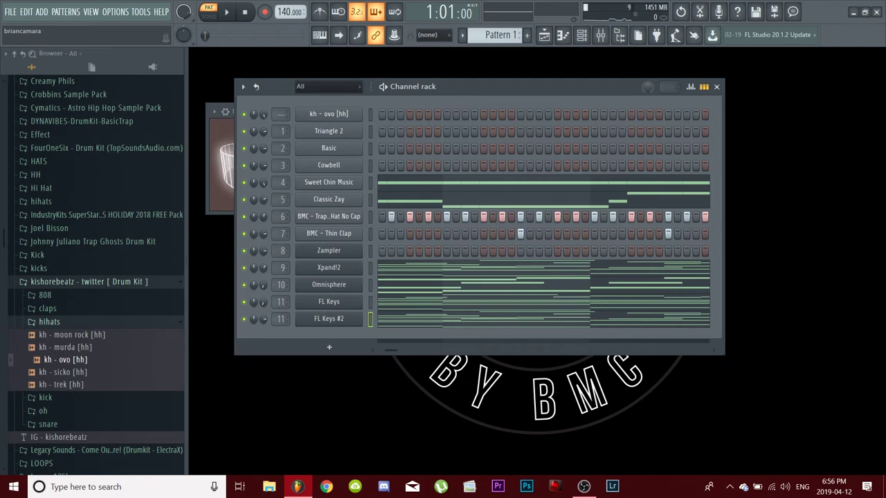
Step: Listen to Pattern 1 again, try placing it at bar 1 on Track 1 of the playlist, and remove the clip
key("space")
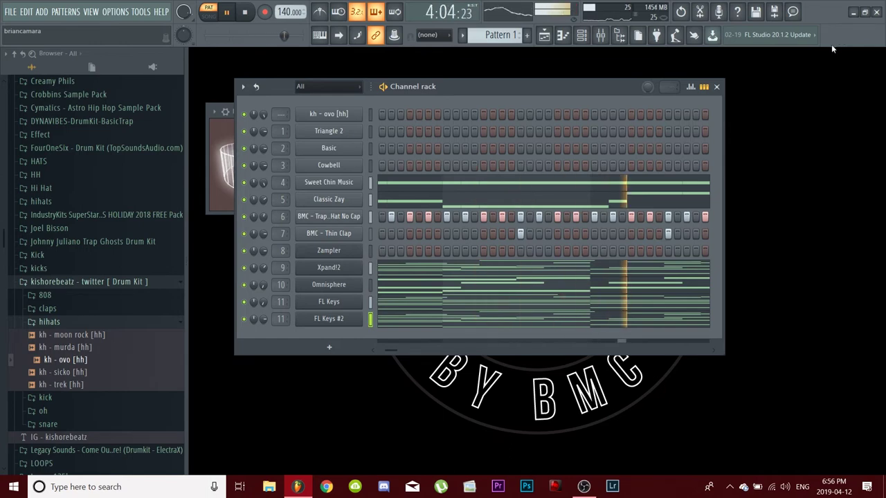
key("space")
left_click(544, 38)
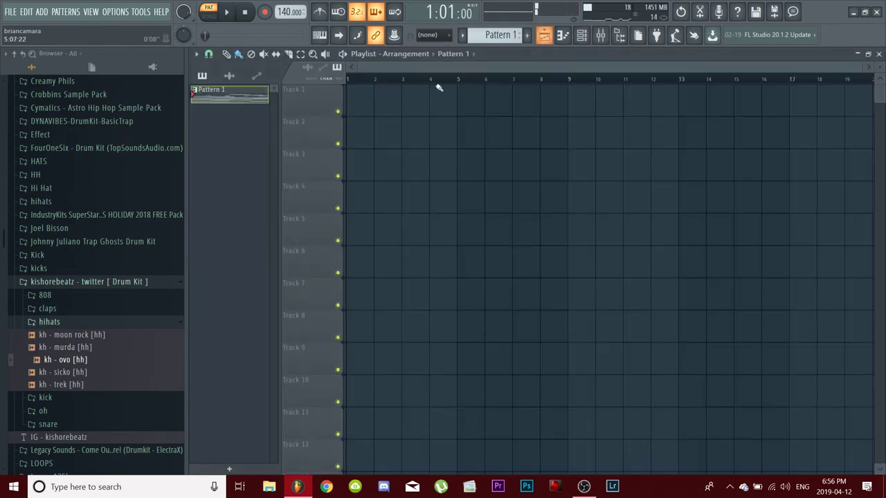
left_click(452, 91)
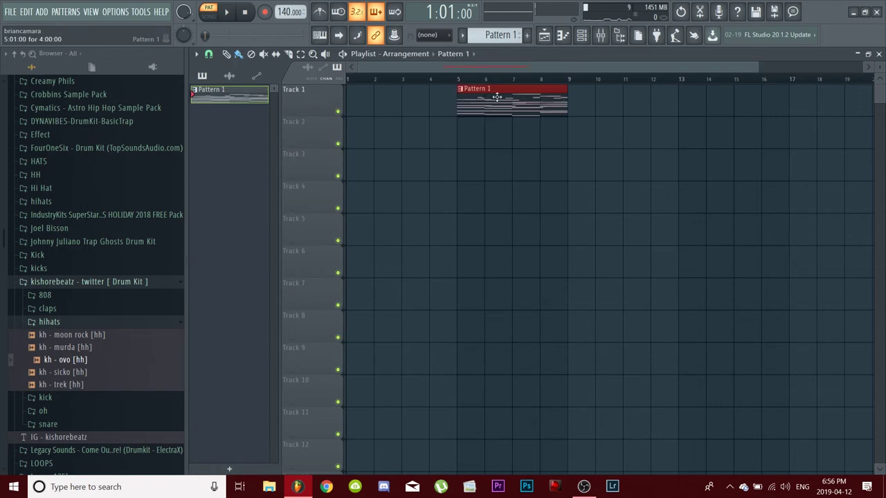
left_click_drag(523, 105, 428, 104)
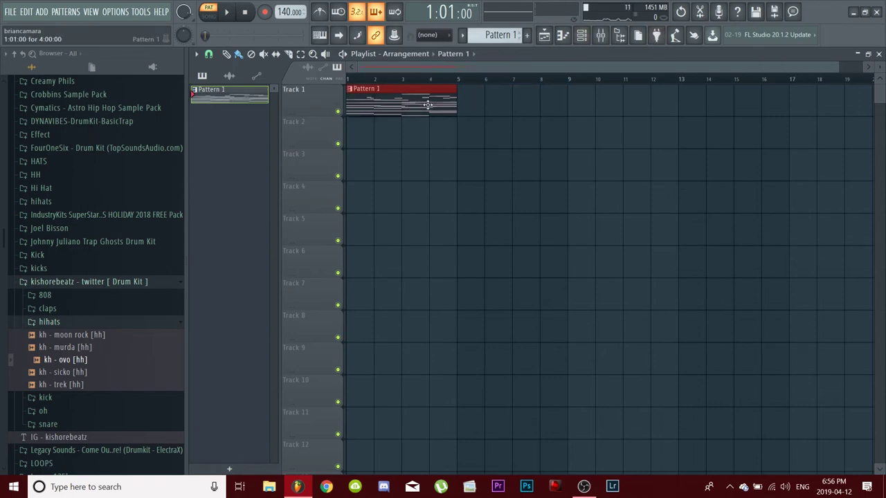
right_click(451, 90)
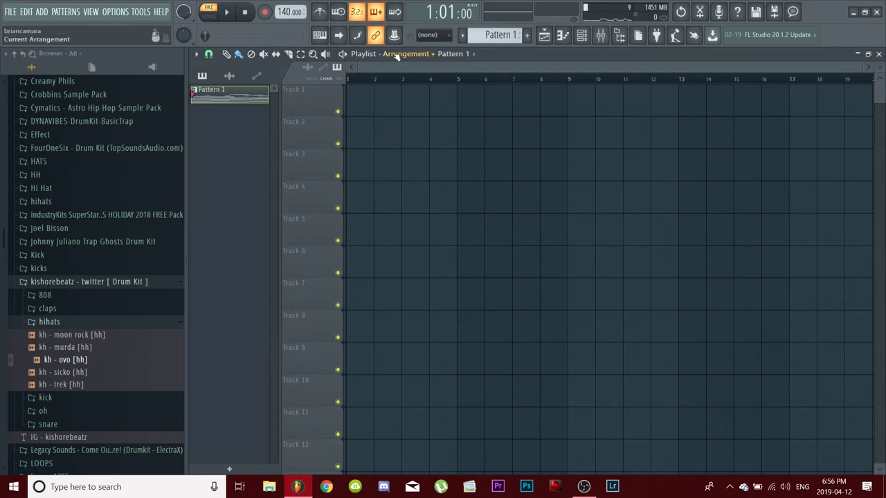
left_click(574, 35)
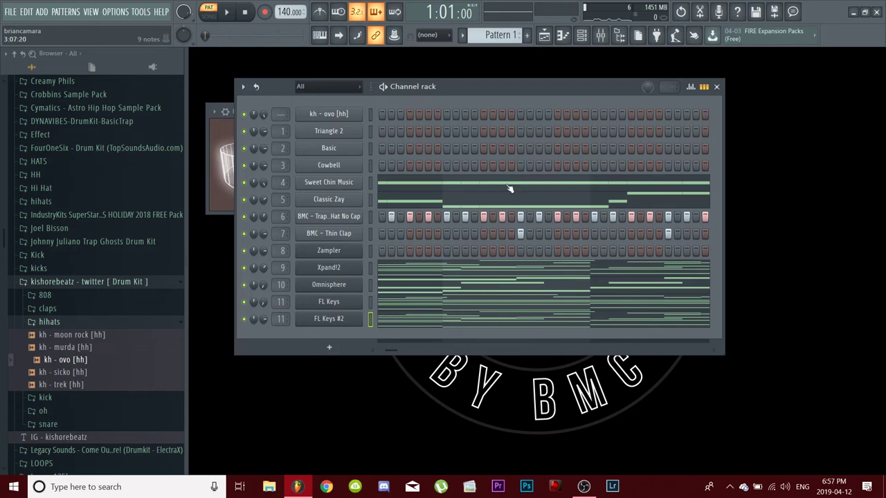
Step: Split Pattern 1 by channel into separate patterns for arranging in the playlist
left_click(545, 37)
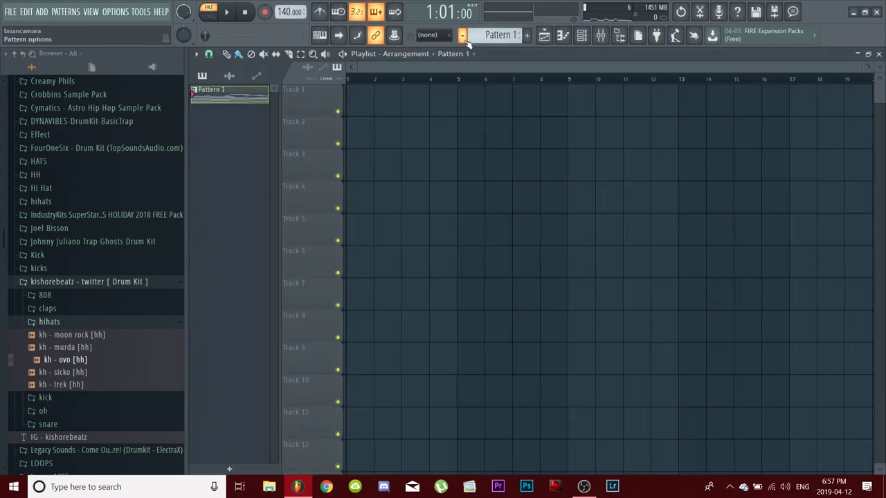
left_click(463, 36)
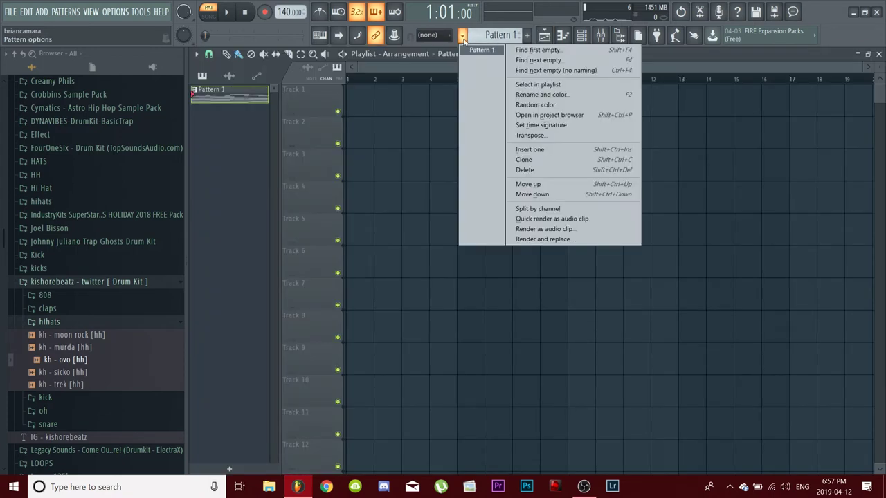
left_click(584, 208)
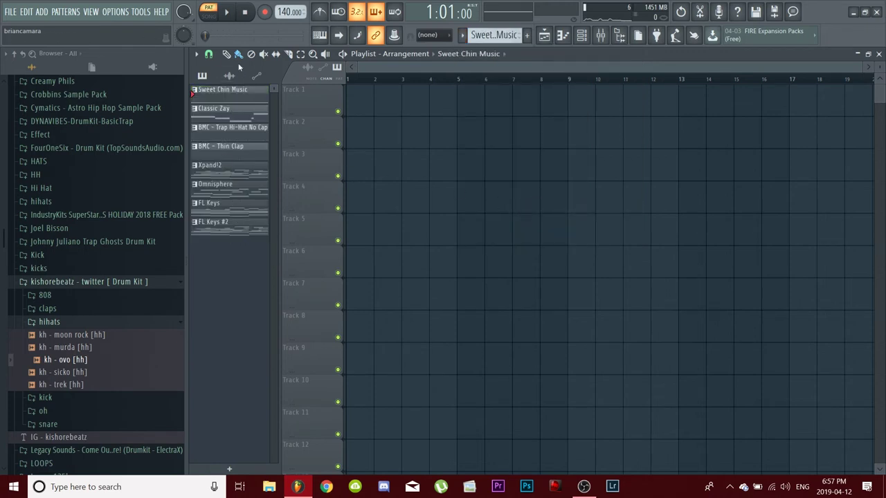
Step: Place all eight split patterns, from Sweet Chin Music to FL Keys #2, at bar 1 on Tracks 1 to 8
left_click(233, 234)
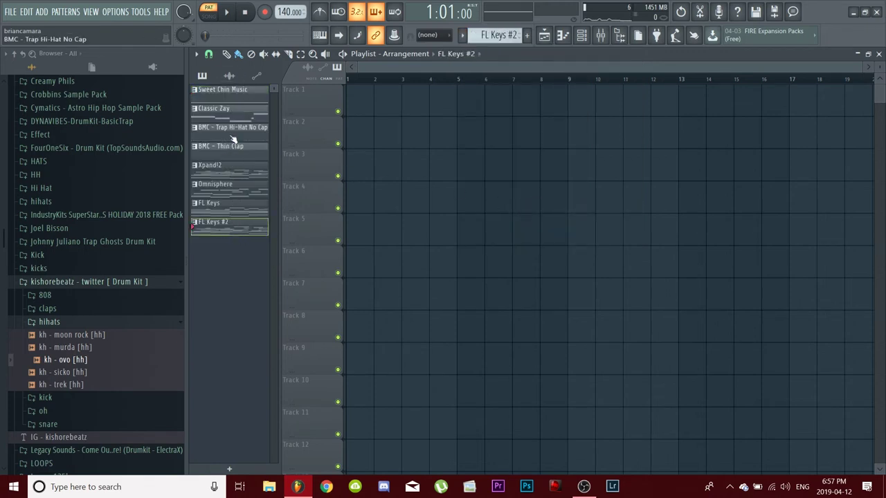
left_click_drag(237, 102, 358, 109)
scroll(537, 86, "down", 1)
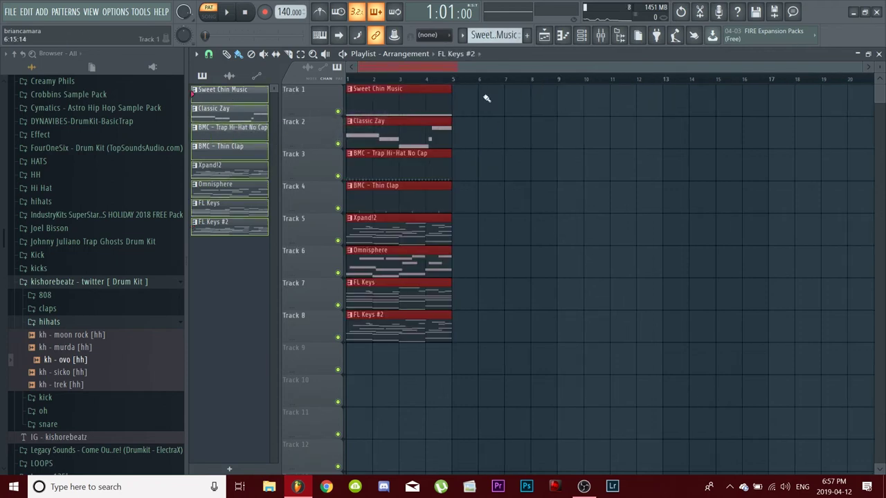
Step: Move the clips on Tracks 1 to 6 to bar 10 and listen to the FL Keys intro in song mode
left_click_drag(503, 269, 625, 115)
key("space")
key("l")
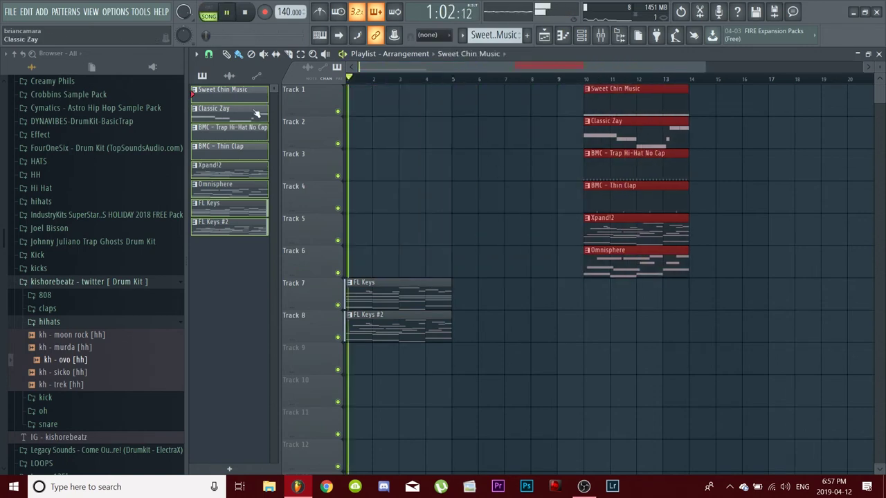
key("space")
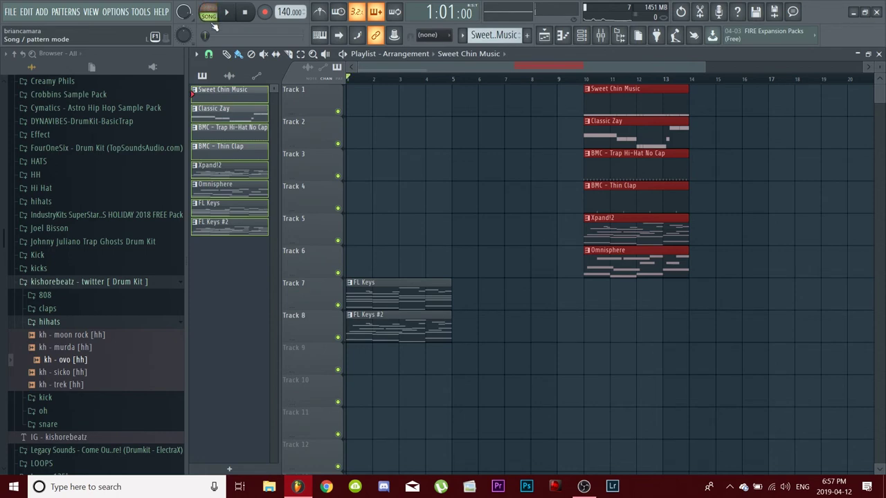
left_click(415, 243)
right_click(415, 241)
key("ctrl+z")
key("space")
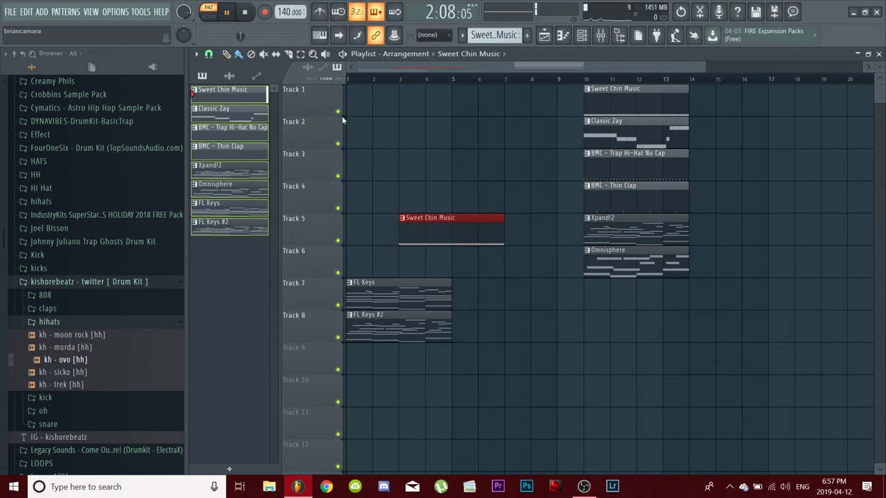
right_click(445, 239)
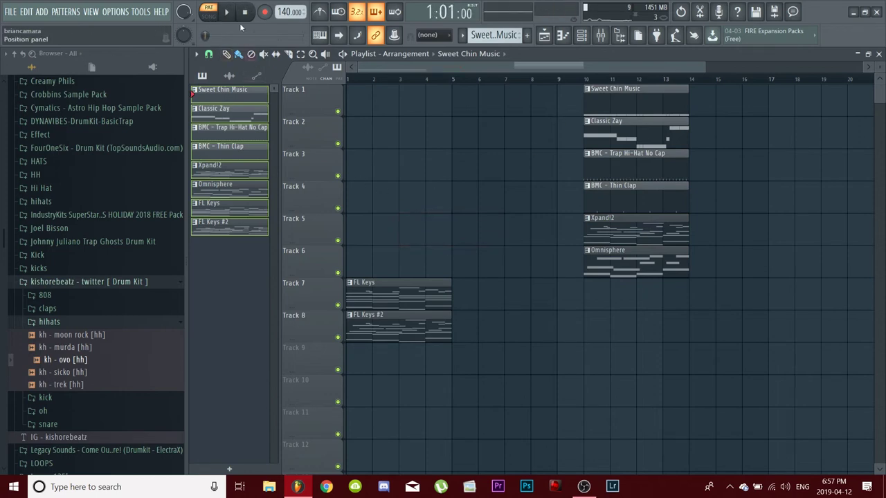
Step: Switch playback to song mode and play the two FL Keys clips from bar 1
left_click(210, 15)
key("space")
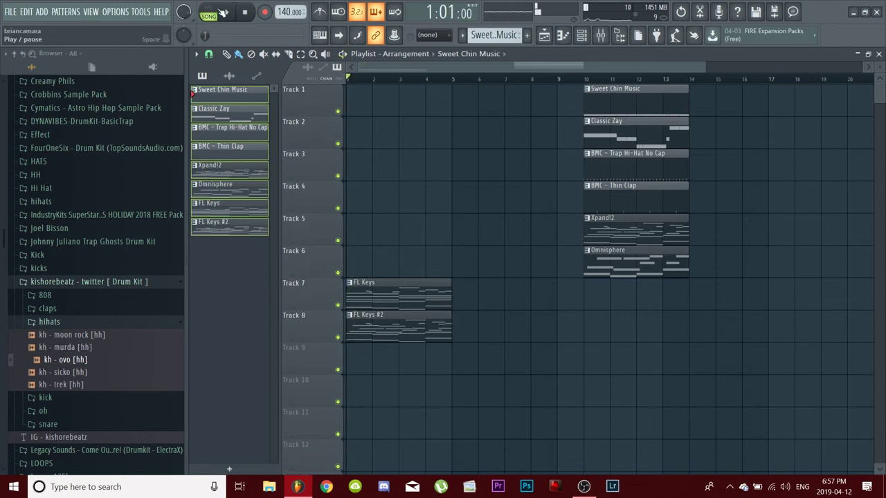
left_click(451, 79)
key("space")
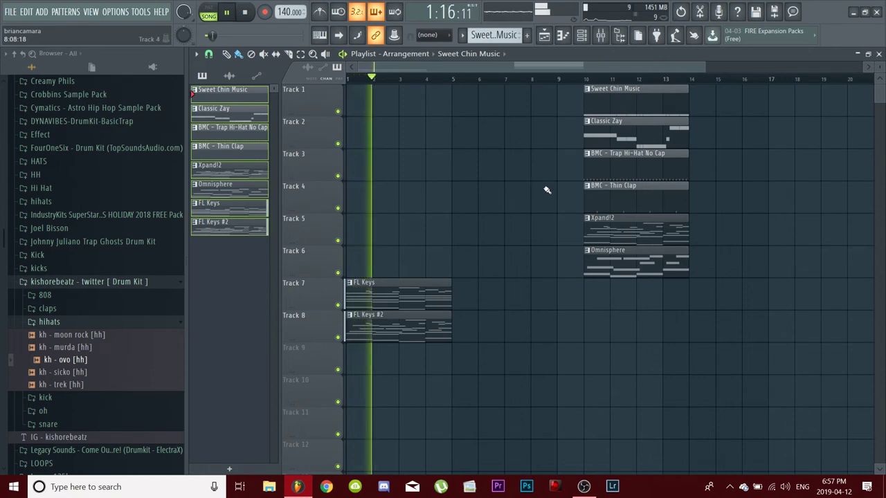
Step: Duplicate the FL Keys and FL Keys #2 clips three times so they fill bars 1 to 16
left_click_drag(486, 359, 401, 306)
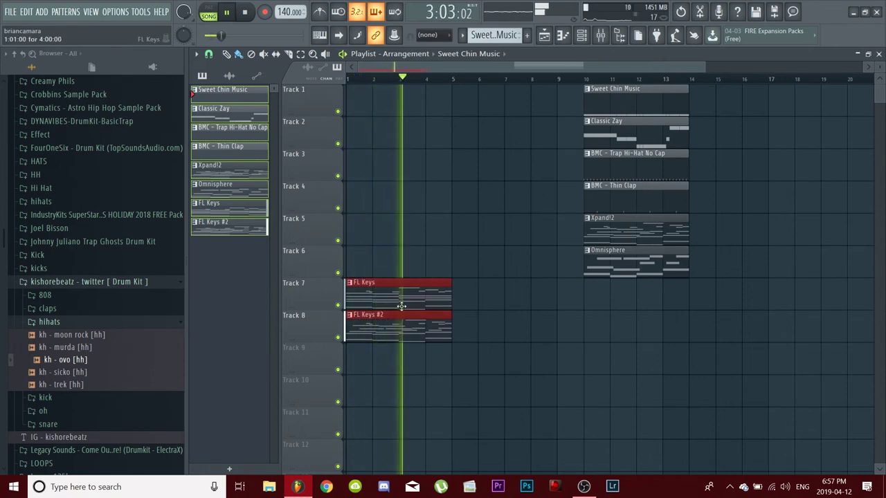
key("ctrl+b")
key("ctrl+b")
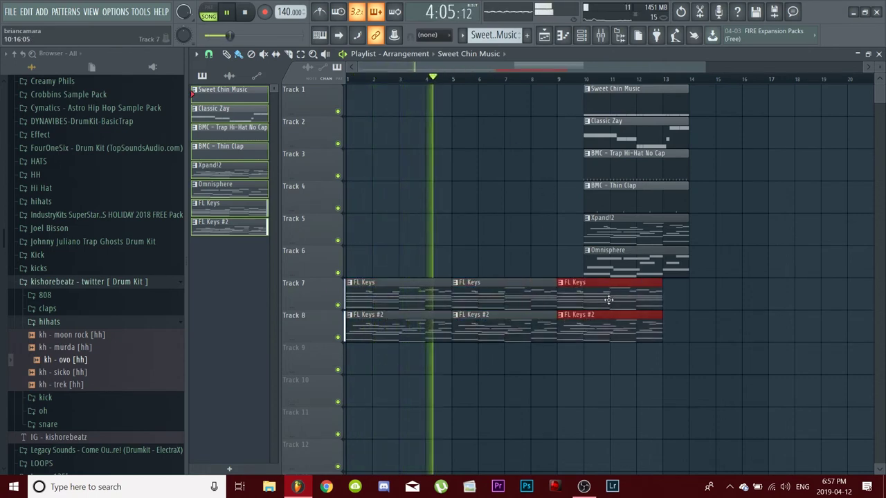
key("ctrl+b")
Step: Move the clips on Tracks 1 to 6 to bar 9, repeat them through bar 16, and stop playback
left_click_drag(726, 278, 612, 93)
left_click_drag(708, 276, 598, 109)
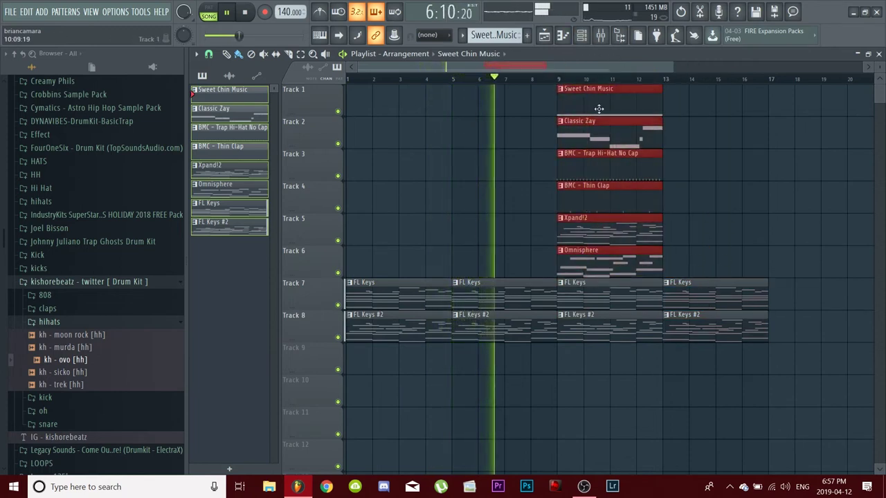
key("ctrl+b")
key("ctrl+b")
left_click_drag(797, 110, 823, 111)
left_click_drag(605, 64, 761, 64)
mouse_move(727, 278)
left_mouse_down()
mouse_move(547, 93)
mouse_move(530, 99)
left_mouse_up()
right_click(641, 303)
key("space")
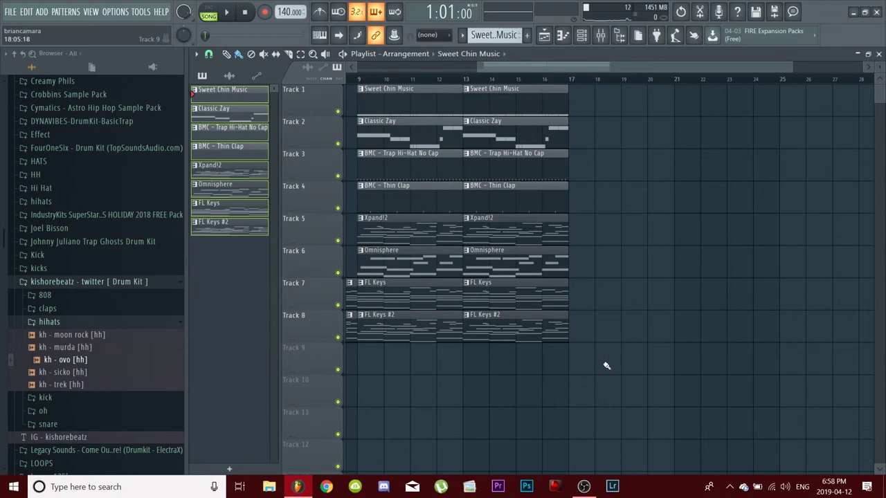
Step: Select the bar 13 to 16 clips on Tracks 1 to 8 and copy them to bar 17
left_click_drag(664, 374, 481, 78)
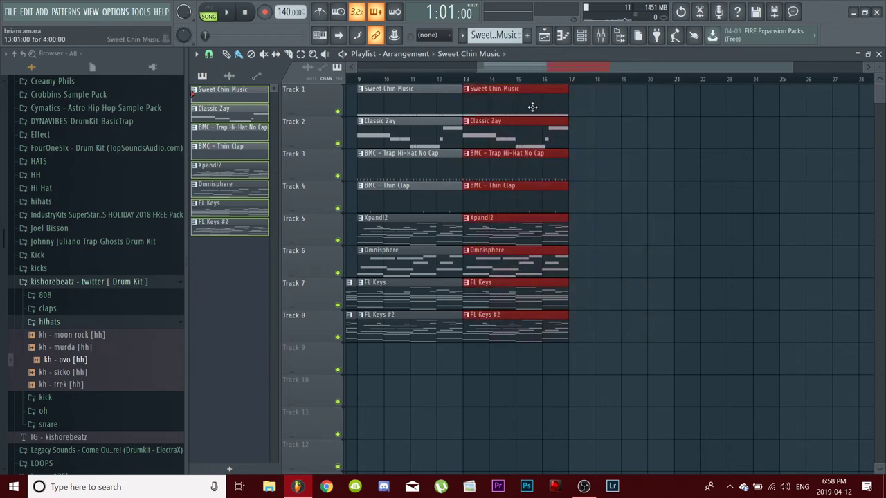
left_click_drag(500, 108, 615, 113)
left_click_drag(743, 70, 862, 67)
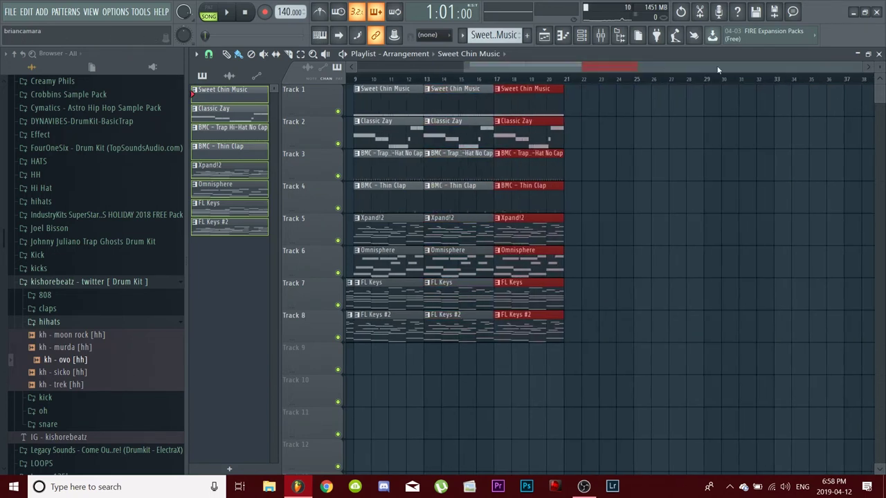
left_click_drag(468, 72, 356, 69)
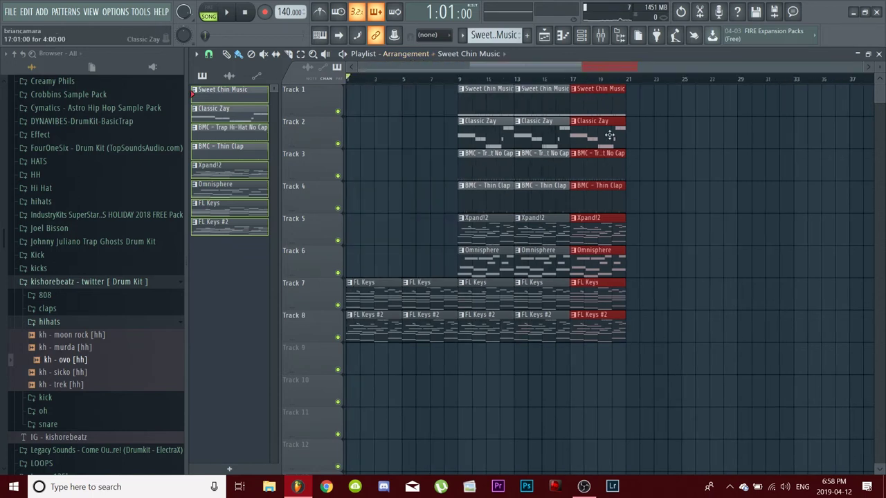
Step: Repeat the selected four-bar block on all eight tracks through bar 108
key("ctrl+b")
key("ctrl+b")
key("ctrl+b")
key("ctrl+b")
key("ctrl+b")
key("ctrl+b")
key("ctrl+b")
key("ctrl+b")
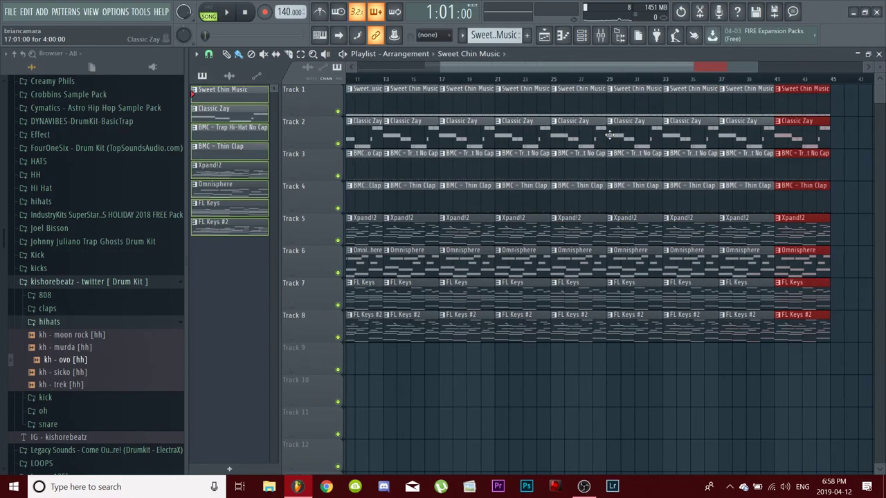
key("ctrl+b")
key("ctrl+b")
key("ctrl+b")
key("ctrl+b")
key("ctrl+b")
key("ctrl+b")
key("ctrl+b")
key("ctrl+b")
key("ctrl+b")
key("ctrl+b")
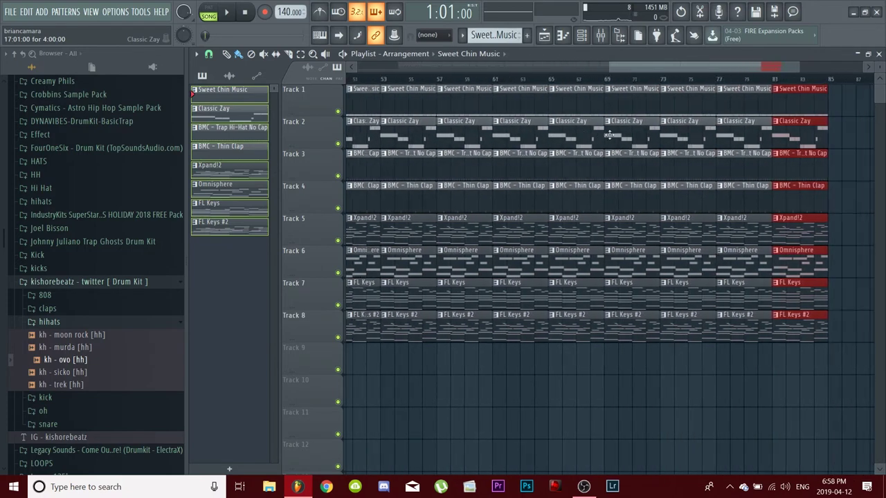
key("ctrl+b")
key("ctrl+b")
key("ctrl+b")
key("ctrl+b")
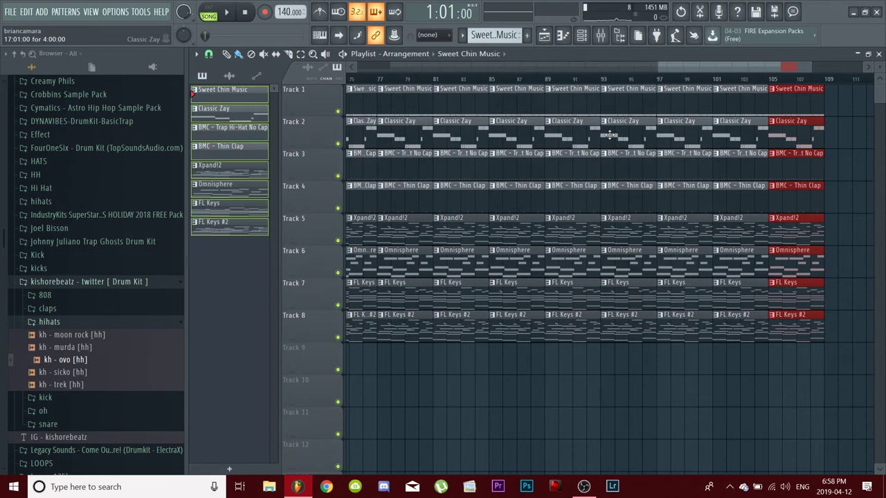
Step: Set the playback position to bar 17 and delete the Sweet Chin Music and Classic Zay clips in bars 17 to 24
left_click_drag(670, 64, 404, 65)
left_click(451, 81)
left_click_drag(451, 82, 467, 81)
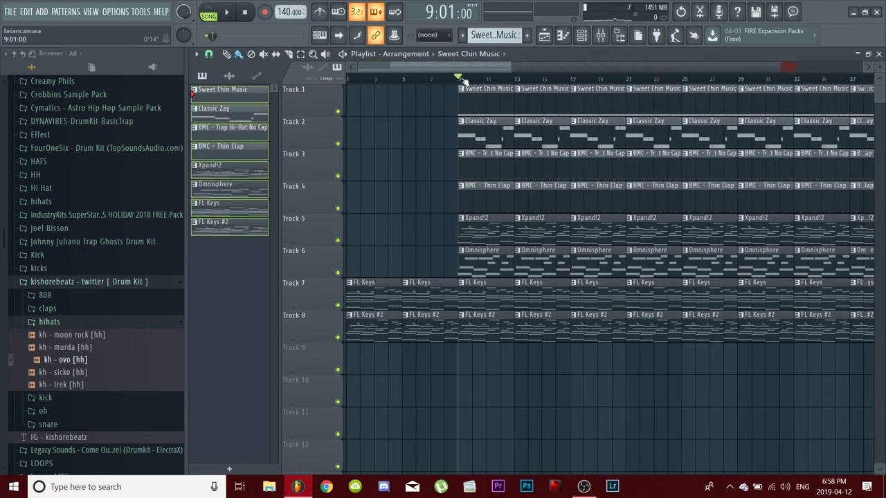
right_click(606, 204)
right_click(599, 135)
right_click(599, 103)
right_click(654, 102)
right_click(653, 131)
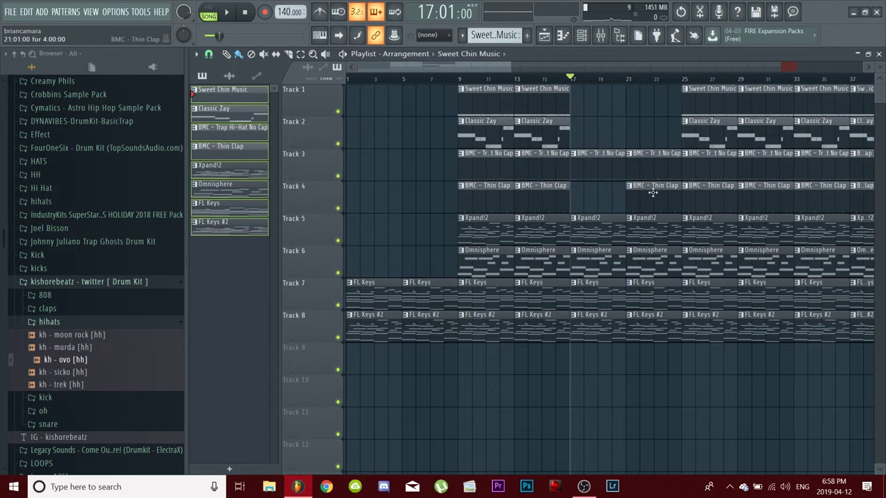
left_click(584, 202)
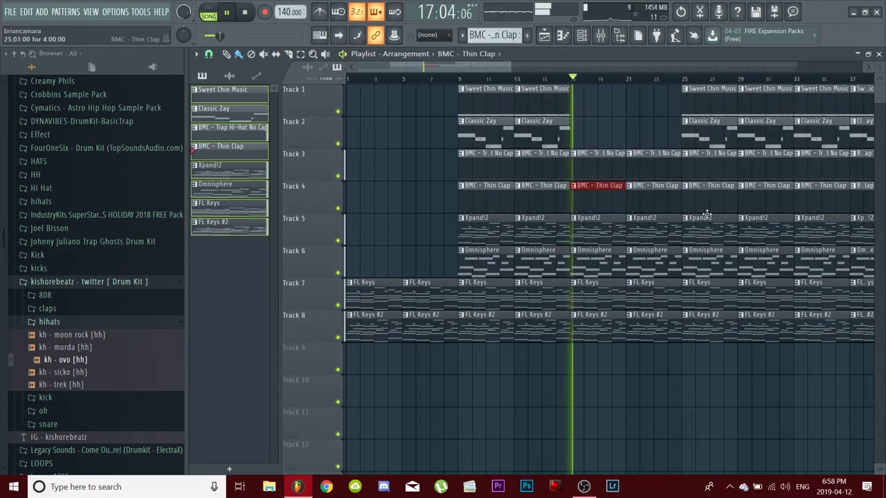
Step: Delete the Xpand!2, Omnisphere, FL Keys and FL Keys #2 clips in bars 17 to 24
right_click(606, 265)
right_click(660, 269)
right_click(654, 298)
right_click(647, 327)
right_click(601, 325)
right_click(601, 299)
right_click(609, 239)
right_click(635, 239)
Step: Audition Xpand!2 clips with the drums in bars 17 to 24 on Track 5 and remove them
left_click(579, 237)
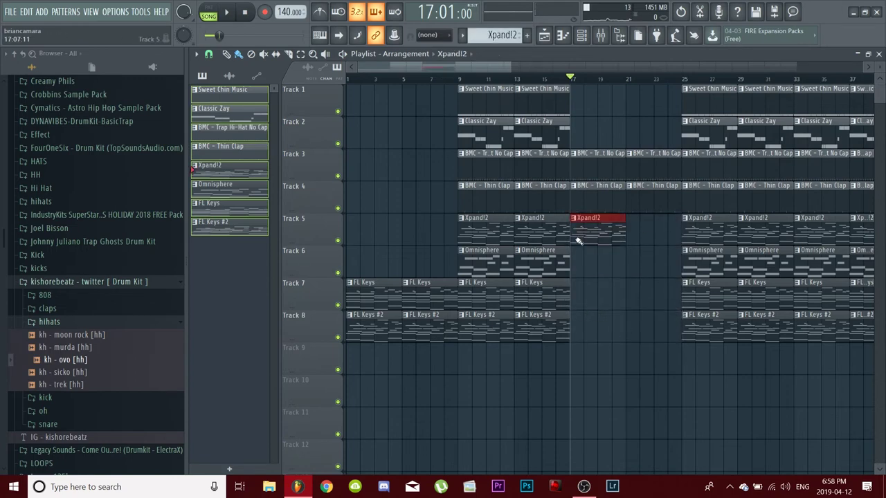
left_click(641, 239)
key("space")
right_click(610, 240)
right_click(641, 239)
key("space")
Step: Audition Omnisphere clips with the drums in bars 17 to 24 on Track 6 and remove them
left_click(578, 266)
left_click(636, 266)
key("space")
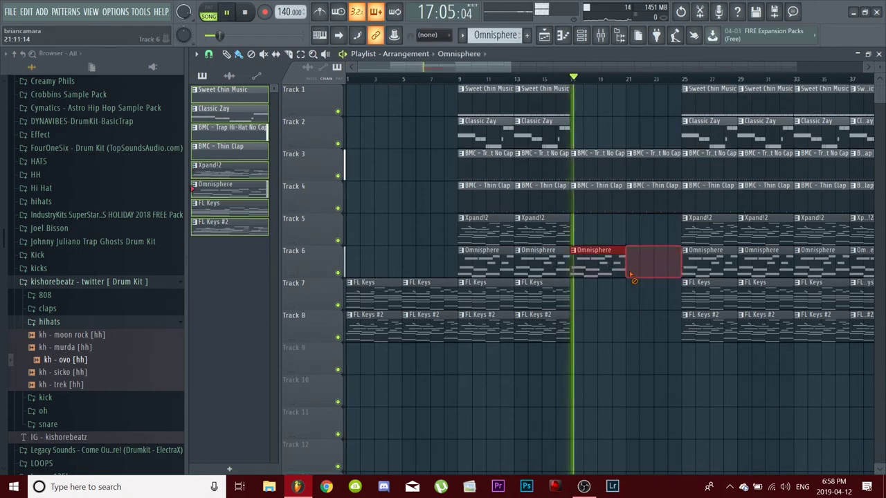
right_click(647, 269)
right_click(595, 266)
key("space")
Step: Audition FL Keys clips with the drums in bars 17 to 24 on Track 7 and remove them
left_click(579, 298)
left_click(637, 297)
key("space")
key("space")
right_click(602, 301)
right_click(633, 311)
Step: Place FL Keys #2 clips in bars 17 to 24 on Track 8 and play from bar 17
left_click(579, 325)
left_click(644, 326)
key("space")
Step: Delete the FL Keys clips on Track 7 and the Omnisphere clips on Track 6 through bar 36
right_click(559, 308)
right_click(488, 307)
right_click(433, 306)
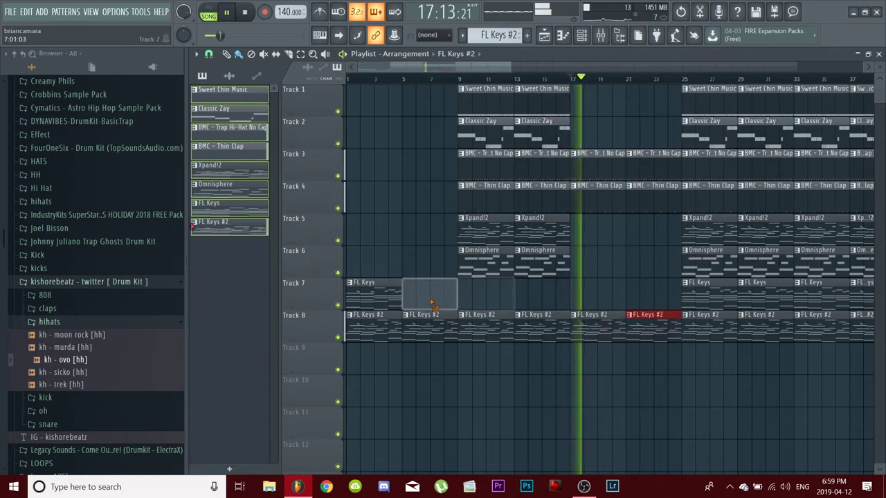
right_click(380, 303)
right_click(467, 272)
right_click(539, 266)
right_click(706, 270)
right_click(769, 276)
right_click(810, 271)
right_click(811, 292)
right_click(766, 296)
right_click(724, 297)
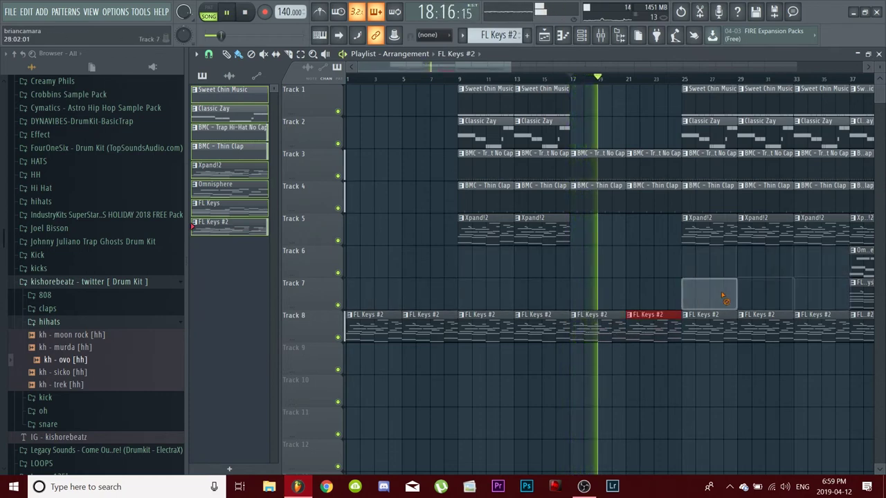
Step: Clear all remaining Omnisphere and FL Keys clips from Tracks 6 and 7 and listen from bar 17
key("space")
middle_click(312, 266)
left_click(315, 280)
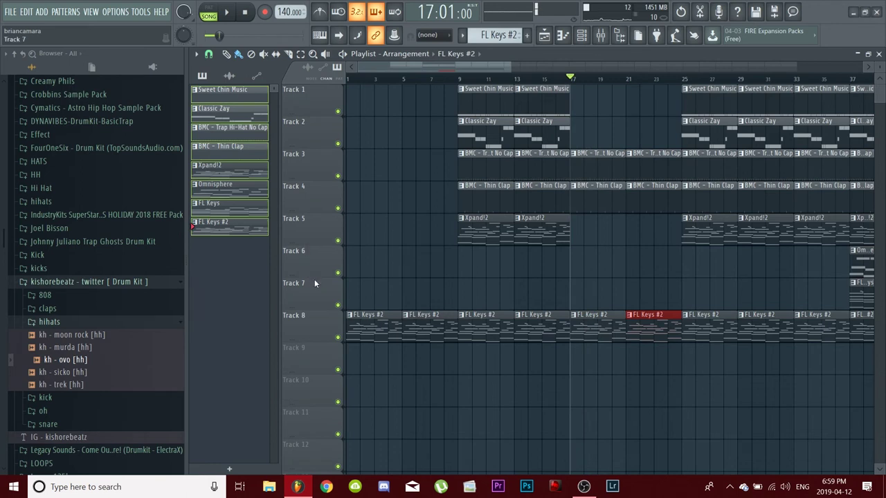
double_click(310, 271)
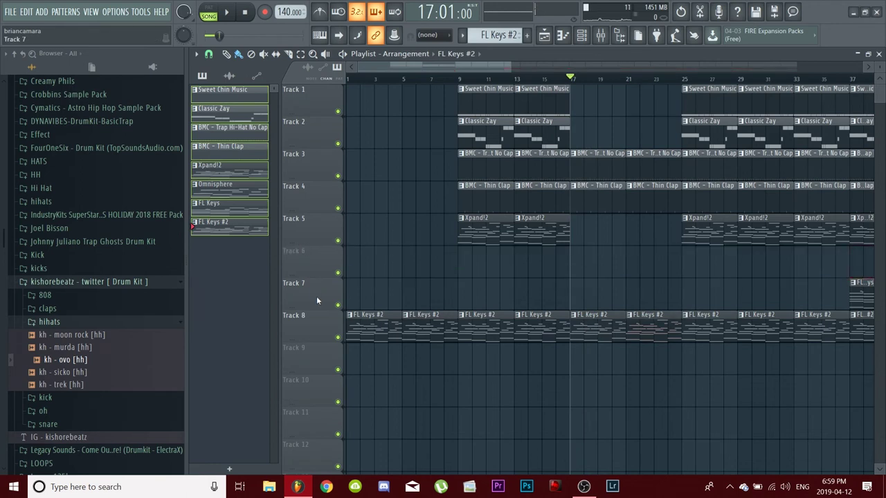
key("Delete")
key("space")
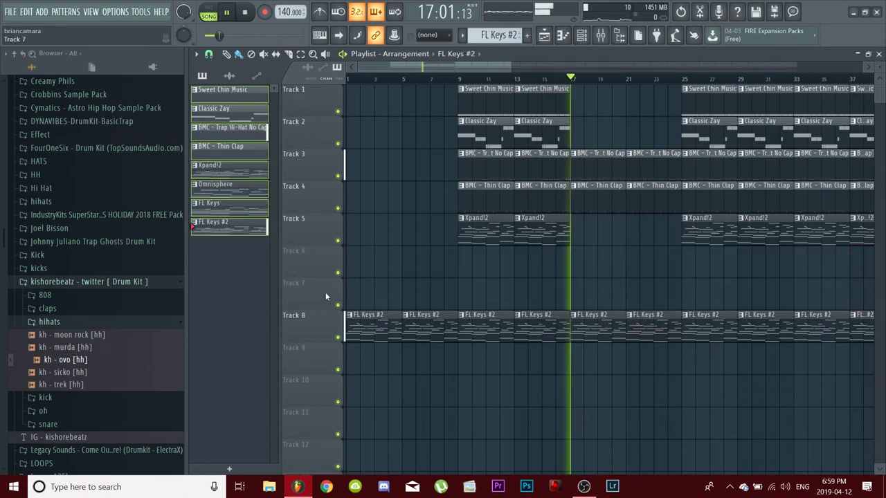
scroll(665, 139, "down", 3)
scroll(651, 136, "up", 3)
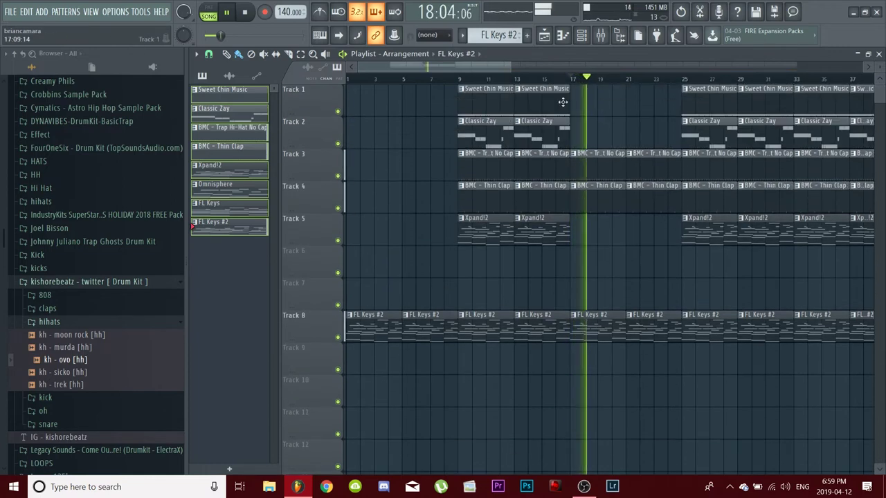
mouse_move(485, 68)
left_mouse_down()
mouse_move(532, 68)
mouse_move(471, 73)
mouse_move(492, 77)
left_mouse_up()
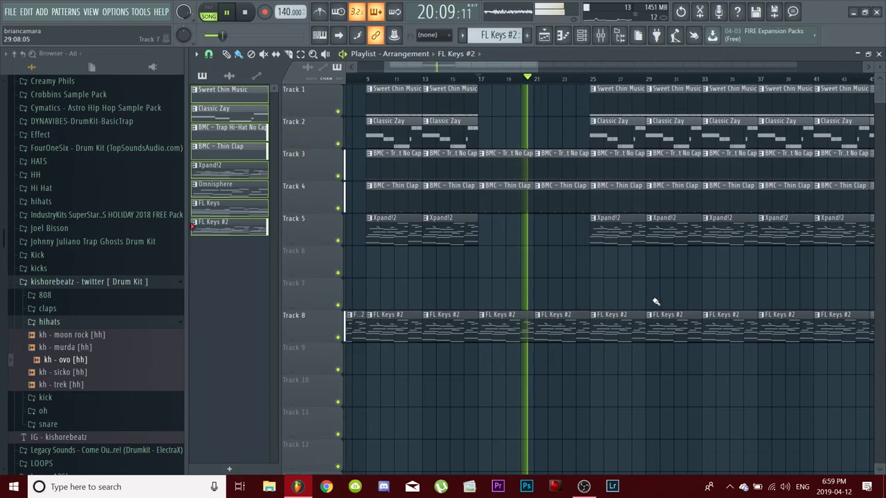
key("space")
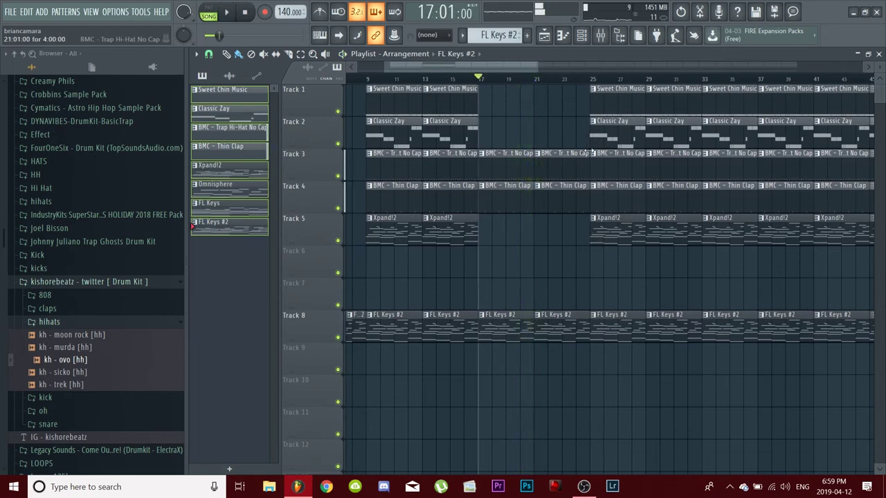
Step: Fill bars 17 to 24 with Sweet Chin Music and Classic Zay clips, and remove the Classic Zay clip at bar 17
mouse_move(583, 143)
left_mouse_down()
mouse_move(637, 85)
mouse_move(512, 95)
mouse_move(566, 109)
left_mouse_up()
key("space")
key("space")
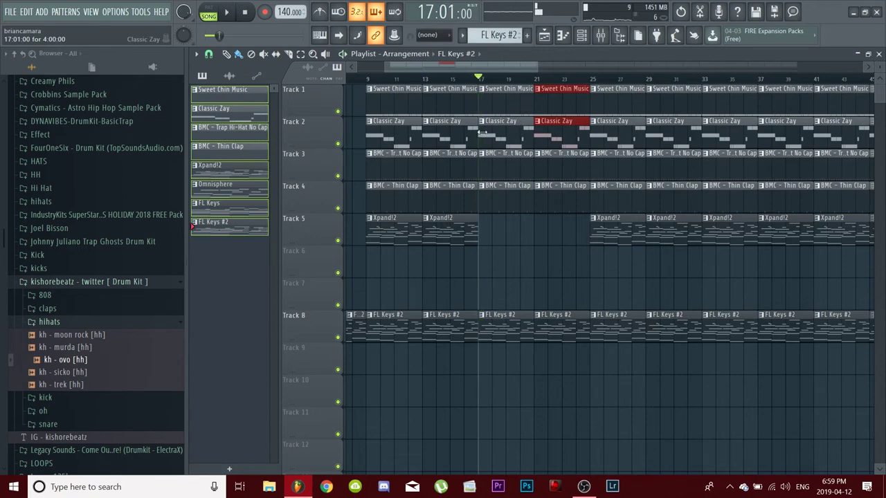
right_click(482, 131)
key("space")
key("space")
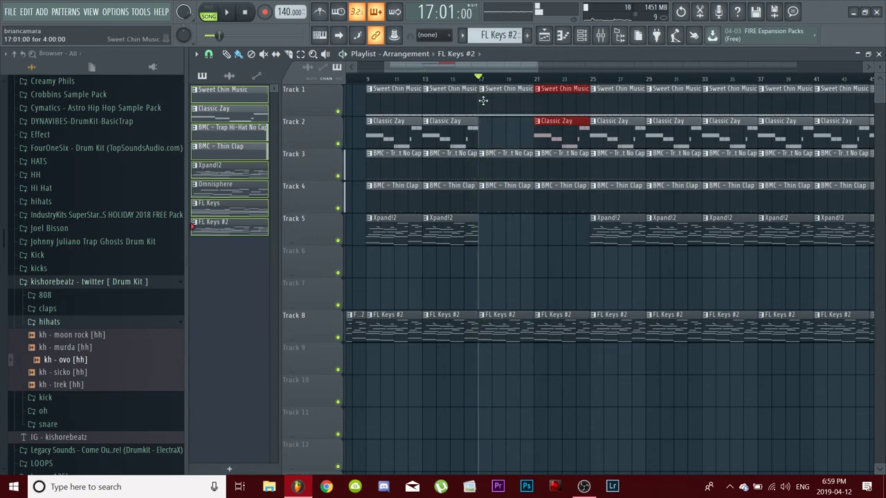
Step: Trim the start of the Sweet Chin Music clip from bar 17 to bar 19 and play the section
left_click(483, 100)
key("space")
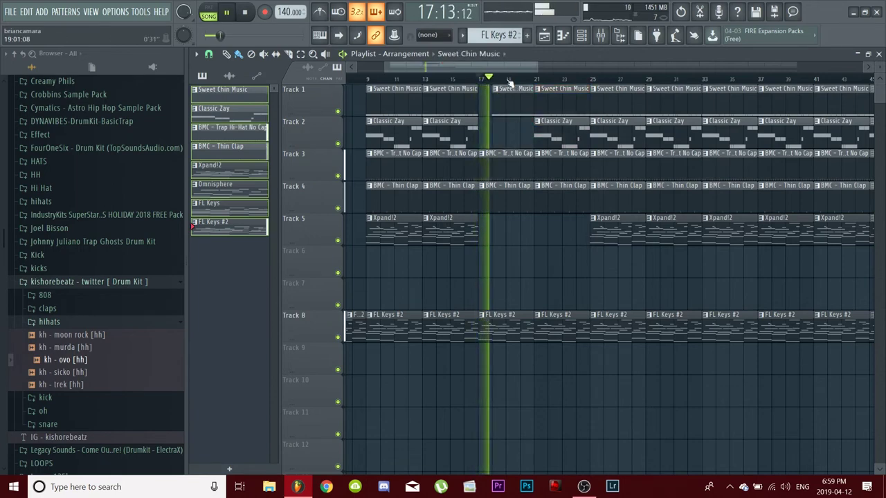
scroll(510, 82, "up", 3)
key("space")
left_click_drag(481, 102, 497, 105)
key("space")
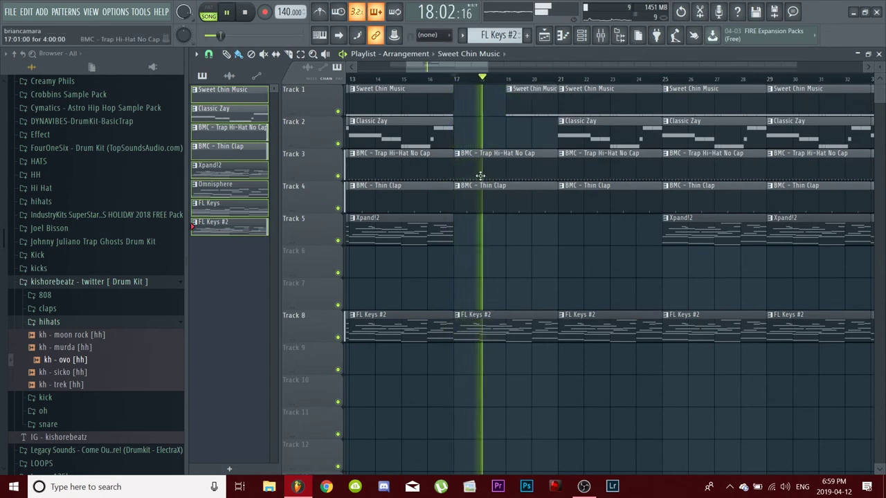
Step: Delete the remaining Sweet Chin Music and Classic Zay clips between bars 17 and 24
scroll(503, 79, "down", 1)
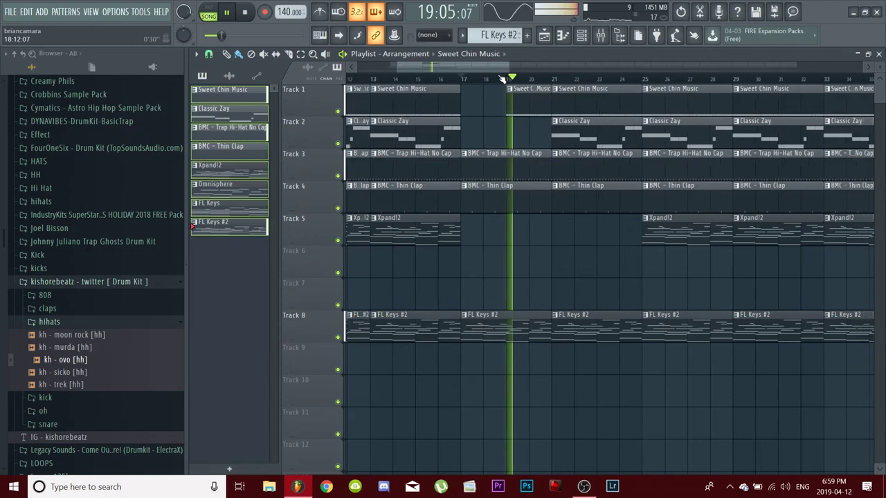
mouse_move(492, 68)
left_mouse_down()
mouse_move(511, 69)
mouse_move(497, 69)
left_mouse_up()
right_click(491, 113)
right_click(555, 128)
right_click(503, 104)
Step: Shorten the bar 21 hi-hat and clap clips to end at bar 24, and delete the Classic Zay clips in bars 25 to 32
left_click_drag(486, 244, 477, 161)
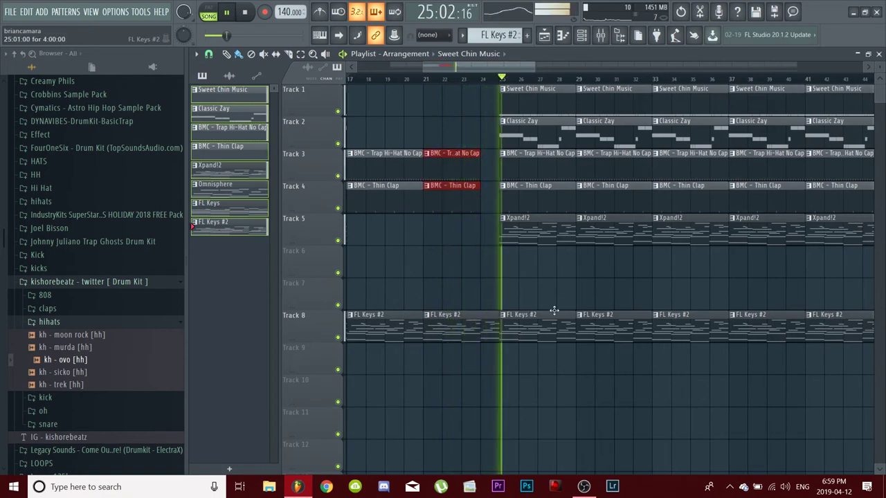
right_click(551, 132)
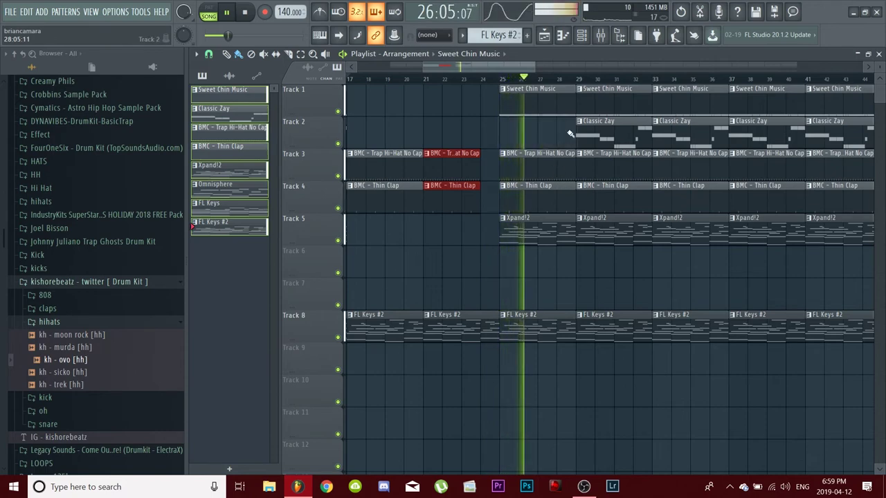
right_click(594, 132)
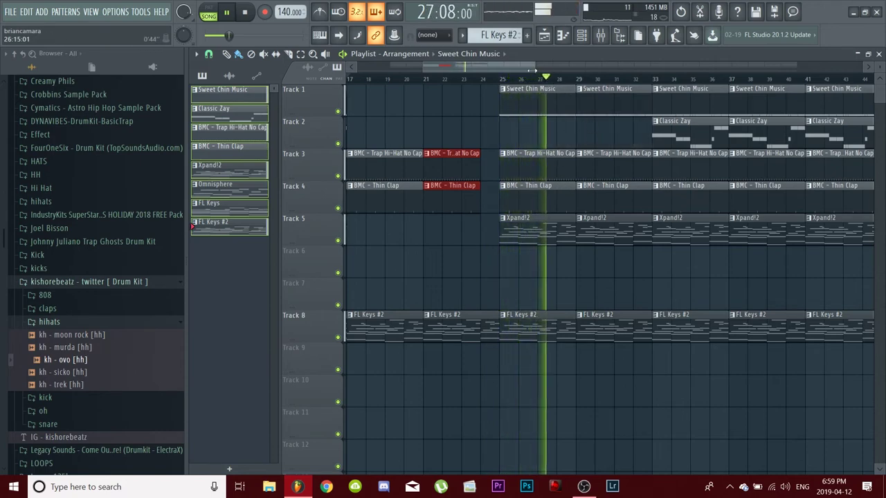
Step: Place Classic Zay clips in bars 17 to 24 on Track 2 and listen from bar 17
mouse_move(535, 67)
left_mouse_down()
mouse_move(593, 68)
mouse_move(530, 69)
left_mouse_up()
left_click(678, 134)
mouse_move(533, 143)
left_mouse_down()
mouse_move(489, 139)
mouse_move(500, 139)
left_mouse_up()
left_click(468, 77)
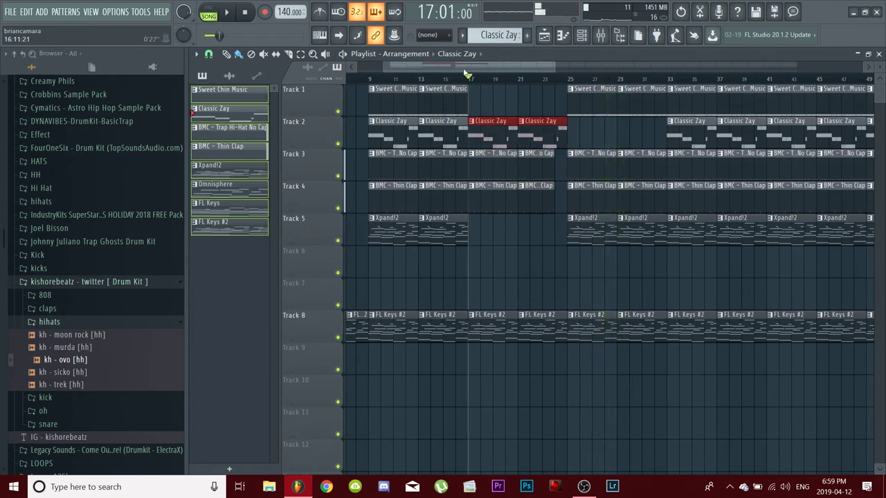
scroll(553, 84, "down", 1)
scroll(550, 84, "up", 1)
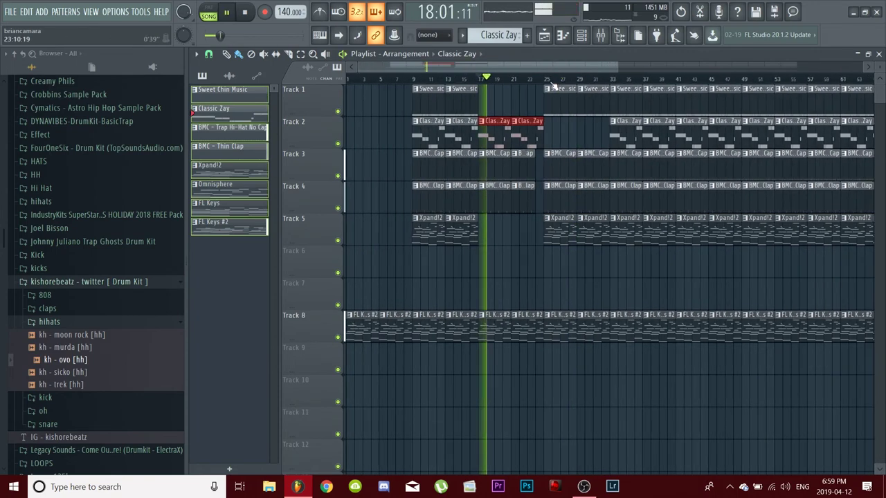
scroll(536, 83, "up", 2)
scroll(533, 83, "up", 1)
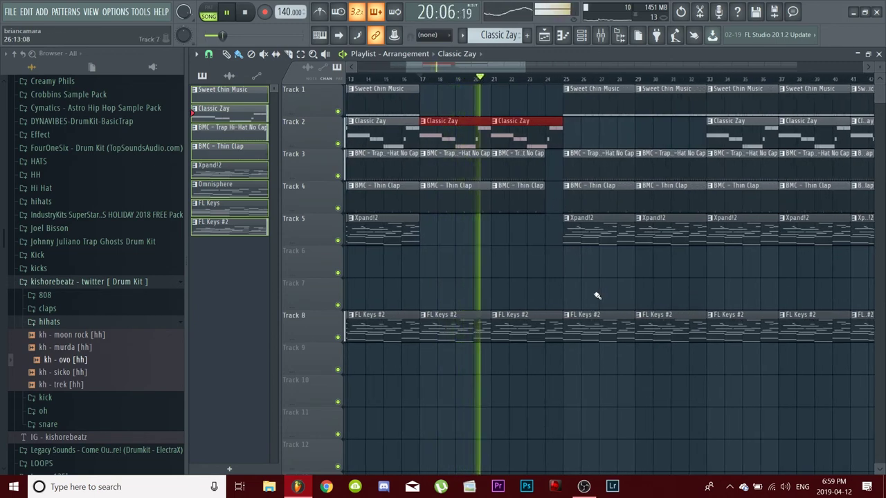
key("space")
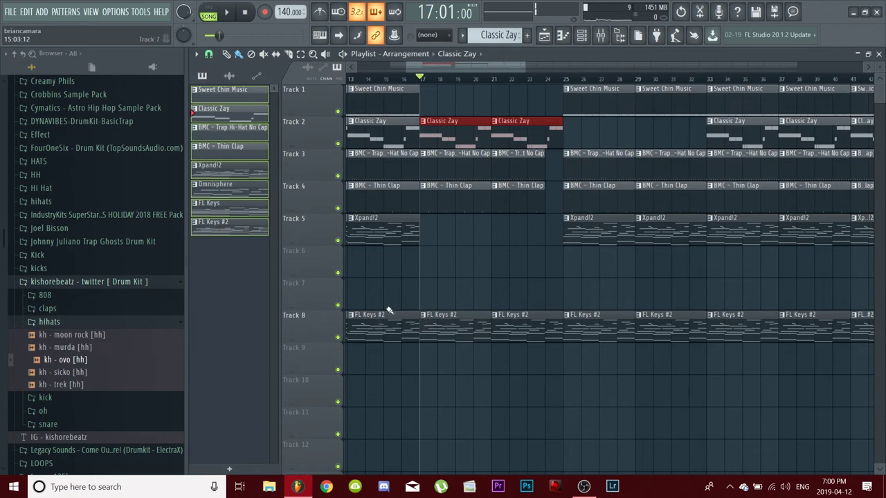
Step: Set the playback position to bar 14 and make the FL Keys #2 clip at bar 17 a unique pattern
left_click(370, 78)
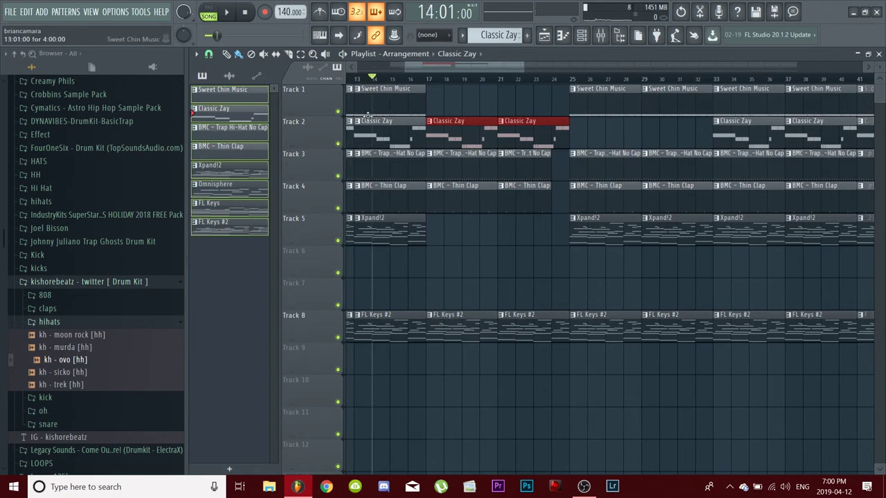
left_click(398, 332)
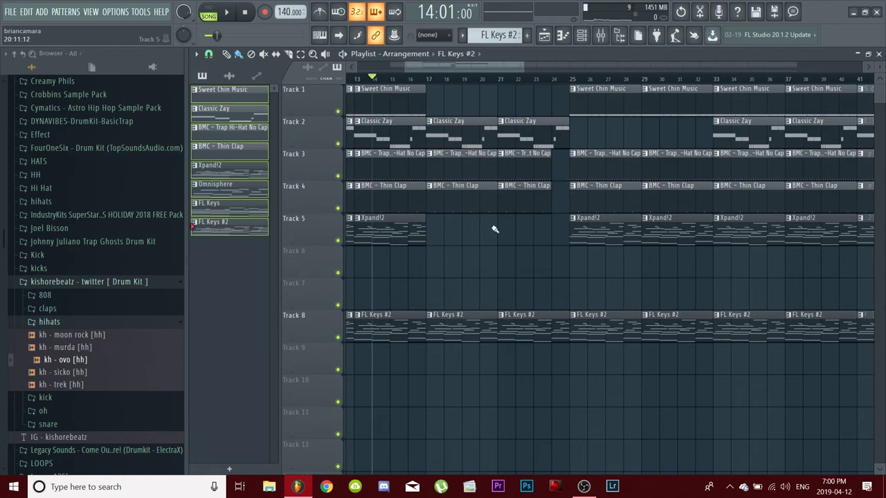
right_click(431, 320)
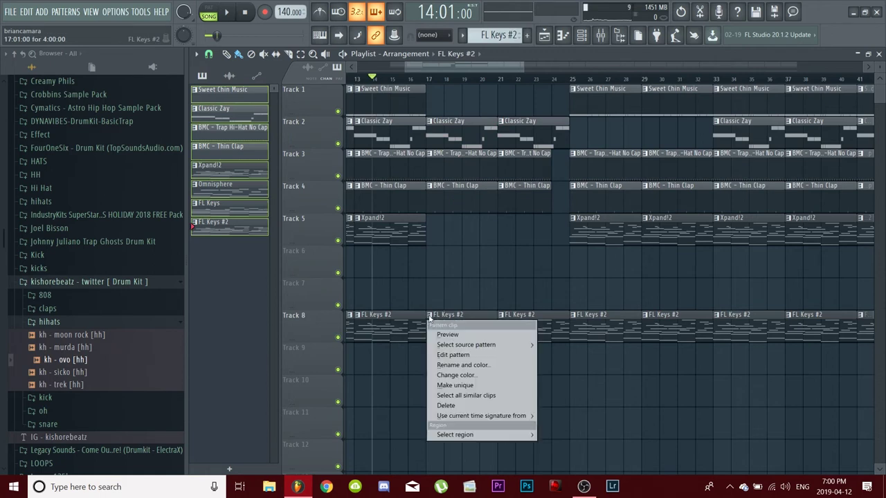
left_click(462, 385)
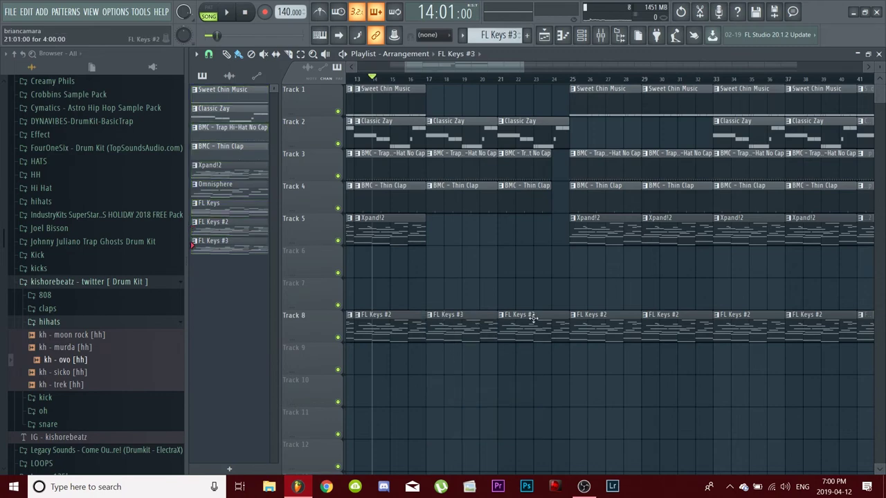
Step: Delete the FL Keys #2 clip at bar 21, and transpose all notes in the bar 17 FL Keys #3 clip down an octave
right_click(550, 331)
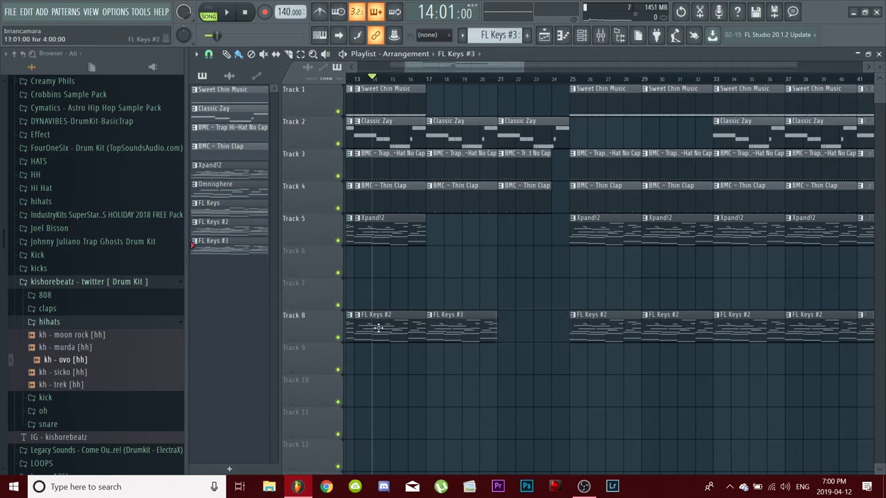
double_click(458, 329)
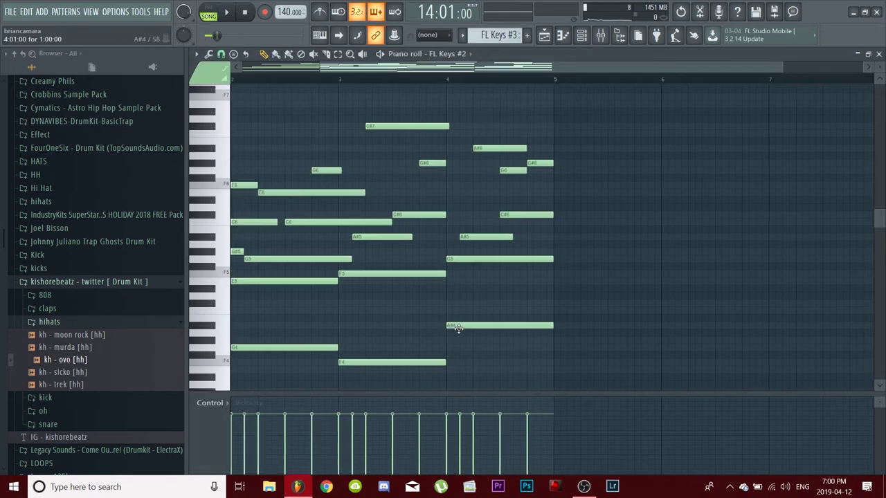
key("ctrl+a")
key("ctrl+Down")
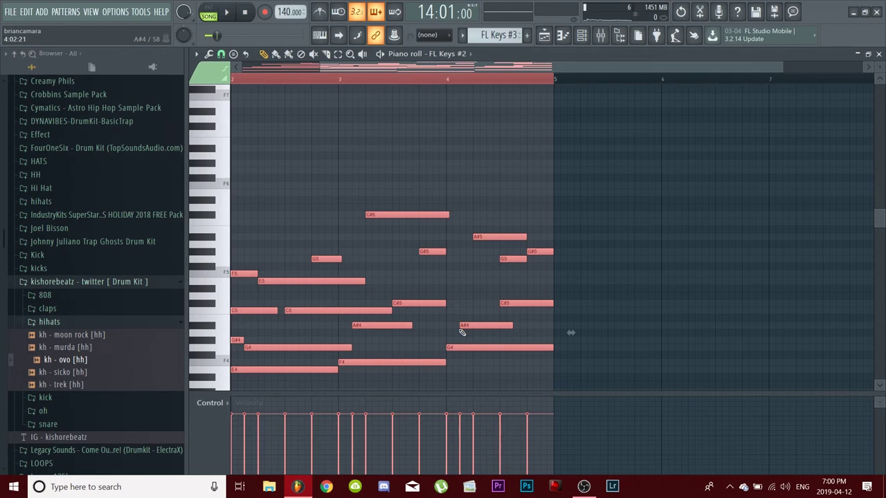
left_click_drag(408, 68, 80, 95)
scroll(278, 199, "down", 3)
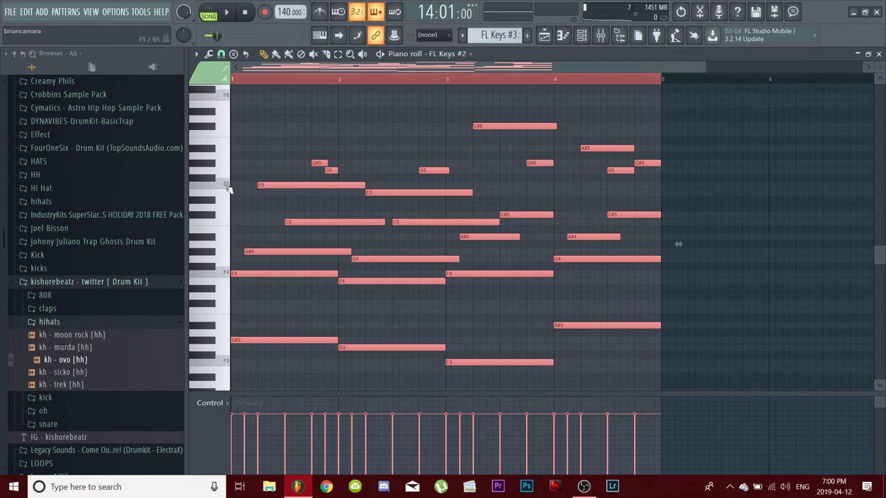
Step: Compare the FL Keys #3 melody an octave higher and back at its lowered pitch while listening
key("ctrl+Up")
key("ctrl+Down")
key("ctrl+Up")
key("ctrl+Down")
key("ctrl+Up")
key("ctrl+Down")
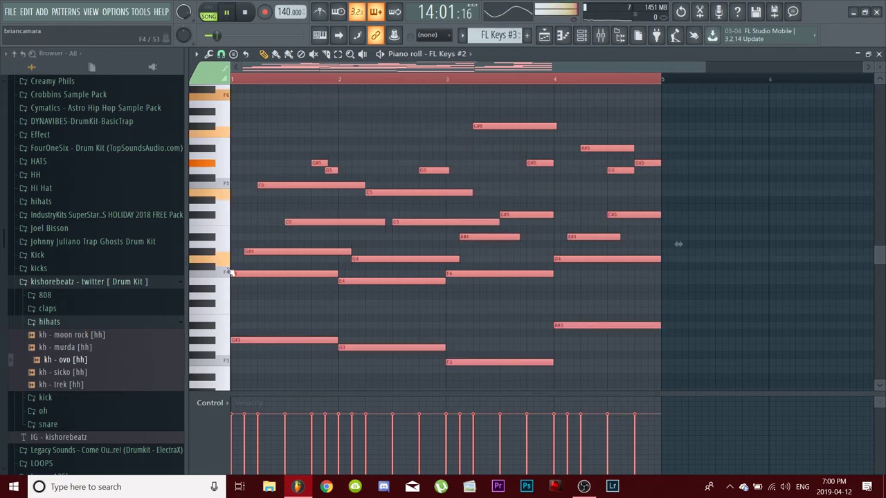
Step: Play the song from bar 17 and place an FL Keys #3 clip at bar 21 on Track 8
left_click(878, 54)
key("F6")
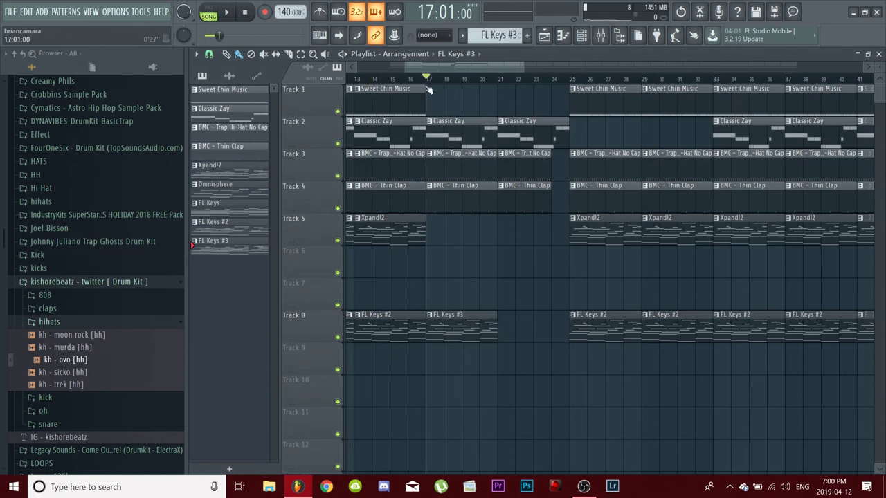
key("space")
left_click(503, 327)
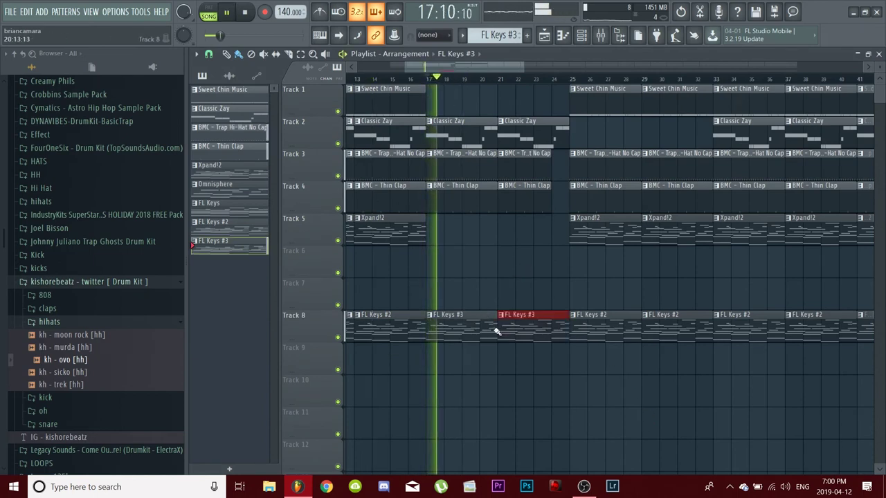
Step: Delete the Xpand!2 clips in bars 25 to 32 on Track 5
scroll(576, 84, "down", 3)
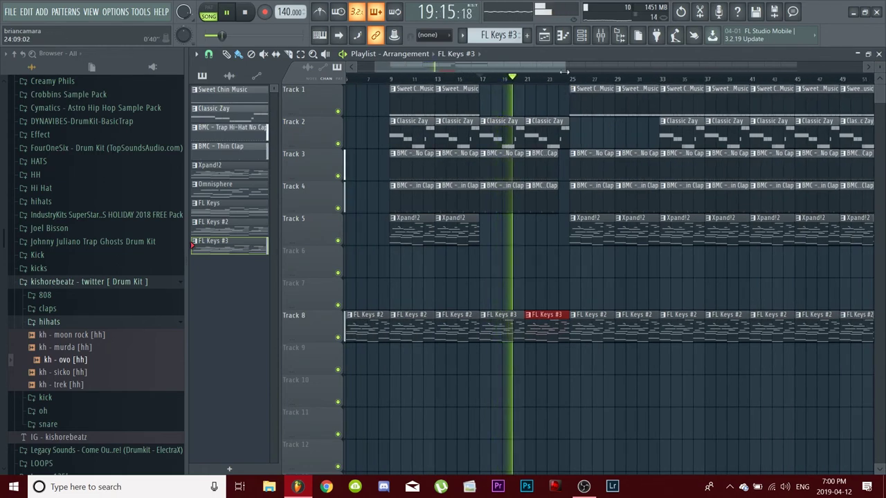
scroll(575, 79, "down", 1)
left_click_drag(555, 71, 562, 71)
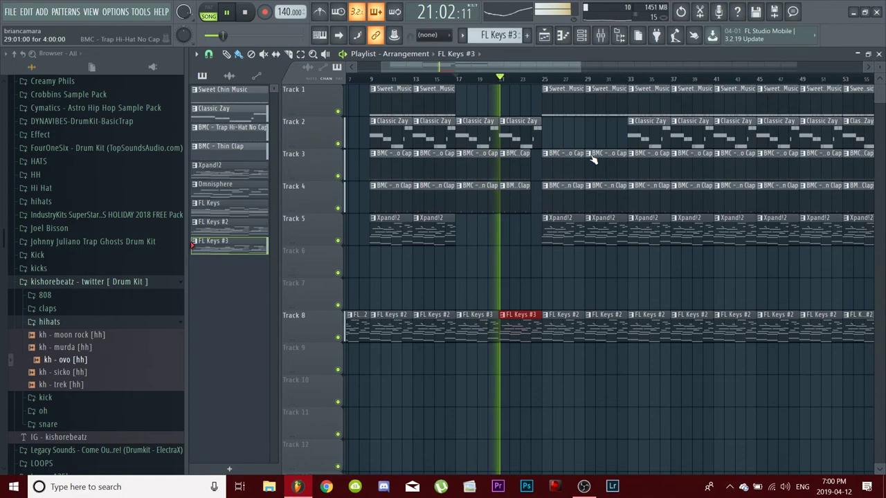
scroll(675, 95, "down", 3)
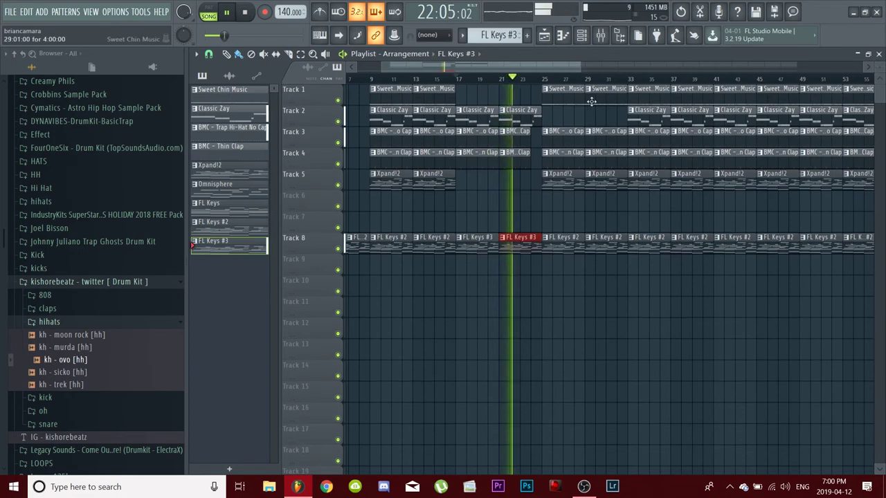
left_click_drag(540, 69, 560, 69)
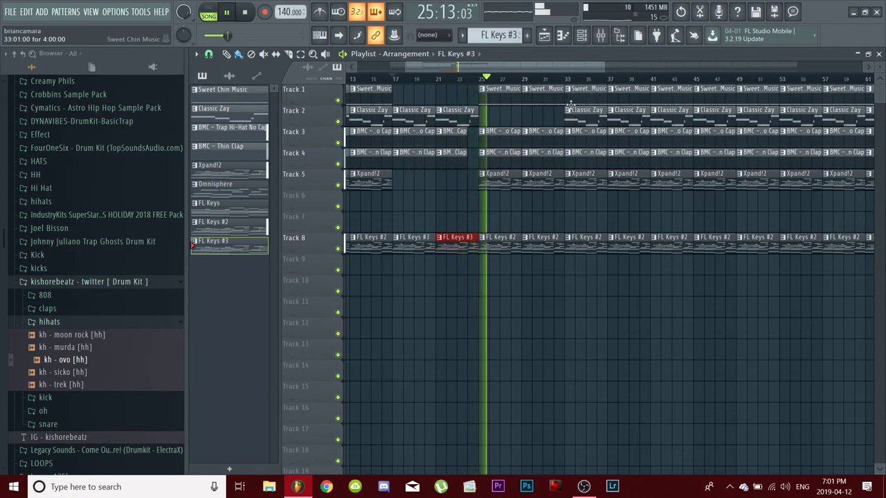
right_click(512, 180)
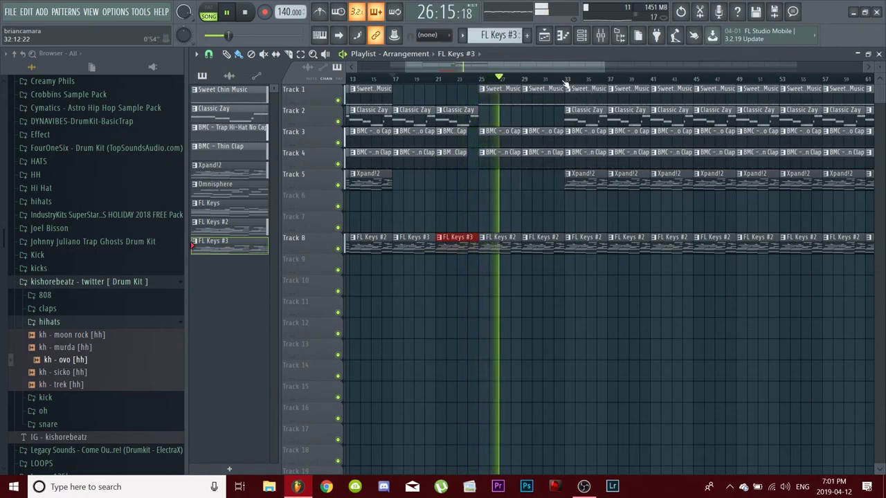
Step: Shorten the bar 29 Sweet Chin Music, hi-hat and clap clips to end at bar 32
scroll(566, 83, "up", 2)
left_click_drag(560, 70, 539, 72)
left_click_drag(580, 188, 572, 92)
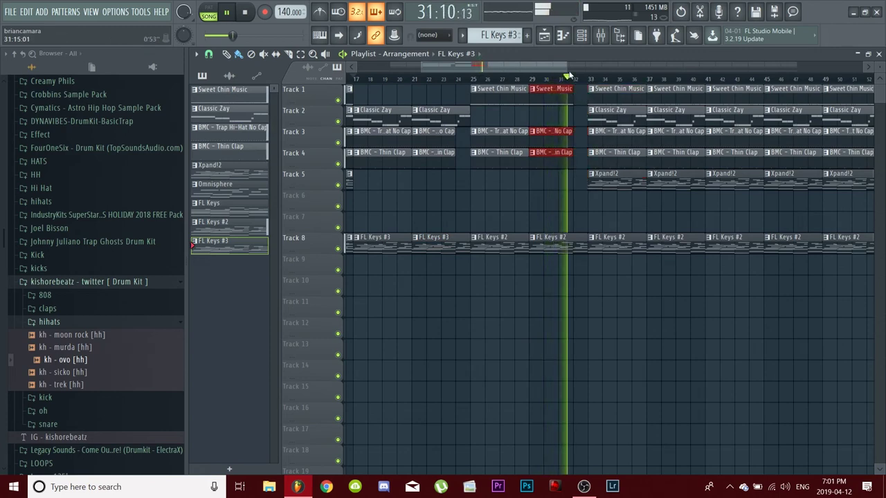
Step: Delete all clips on every track from bar 41 onward
scroll(574, 69, "down", 1)
scroll(569, 74, "up", 3)
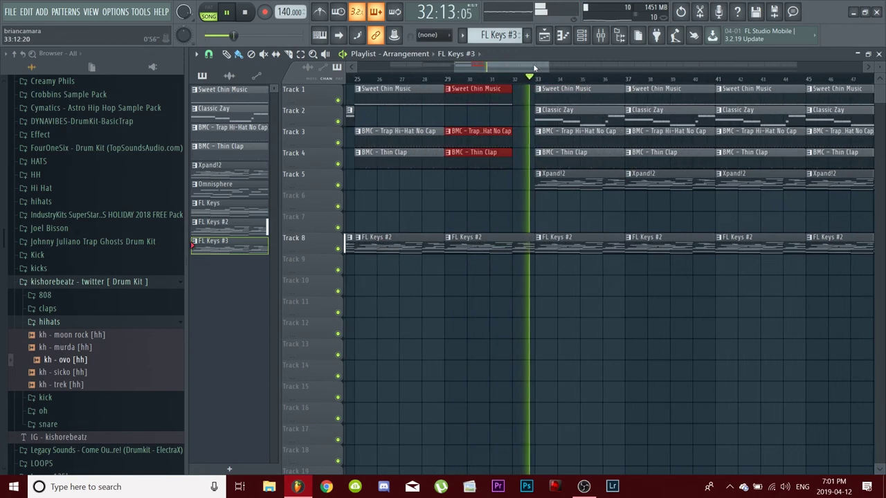
left_click_drag(547, 67, 616, 69)
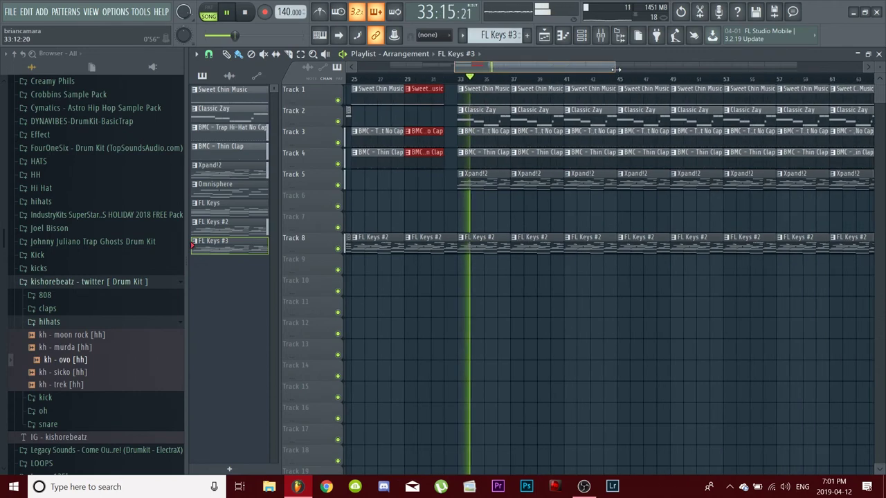
mouse_move(592, 244)
left_mouse_down()
mouse_move(598, 146)
mouse_move(641, 192)
mouse_move(644, 37)
left_mouse_up()
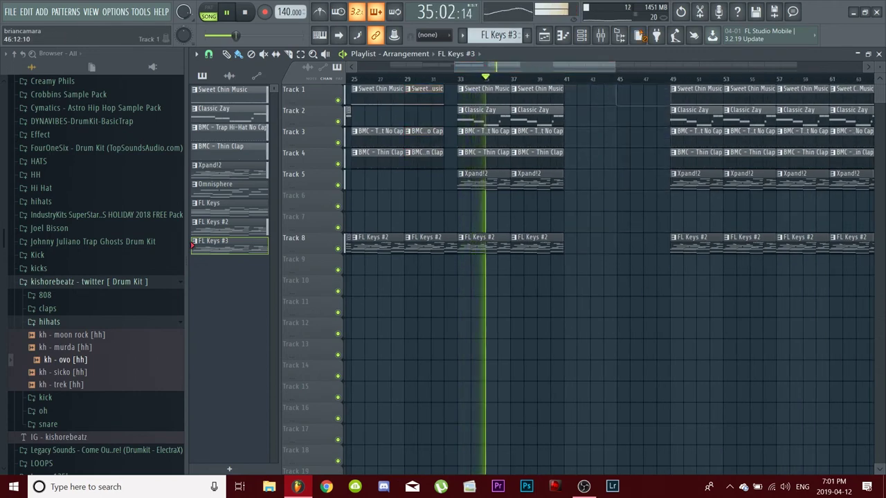
left_click_drag(615, 68, 865, 69)
left_click_drag(794, 296, 470, 29)
key("Delete")
Step: Duplicate the whole arrangement of bars 1 to 40 twice, extending the song through bar 120
left_click_drag(636, 65, 435, 74)
left_click_drag(558, 296, 320, 34)
key("ctrl+b")
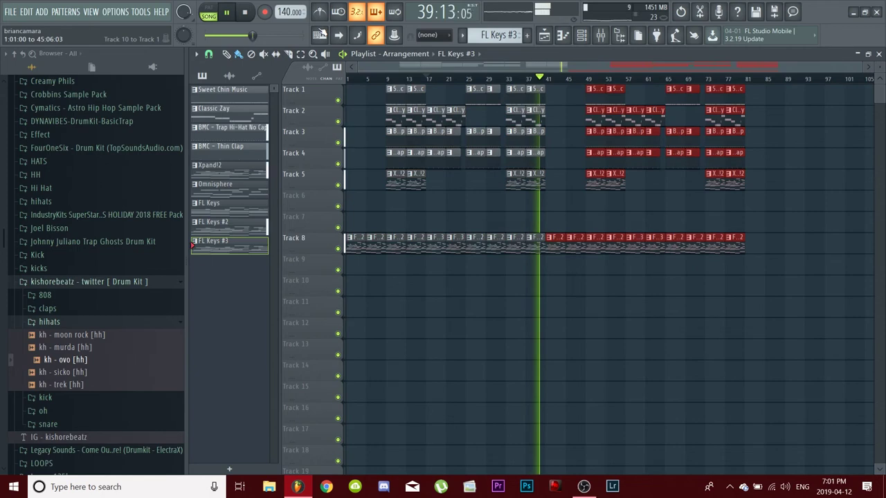
key("ctrl+b")
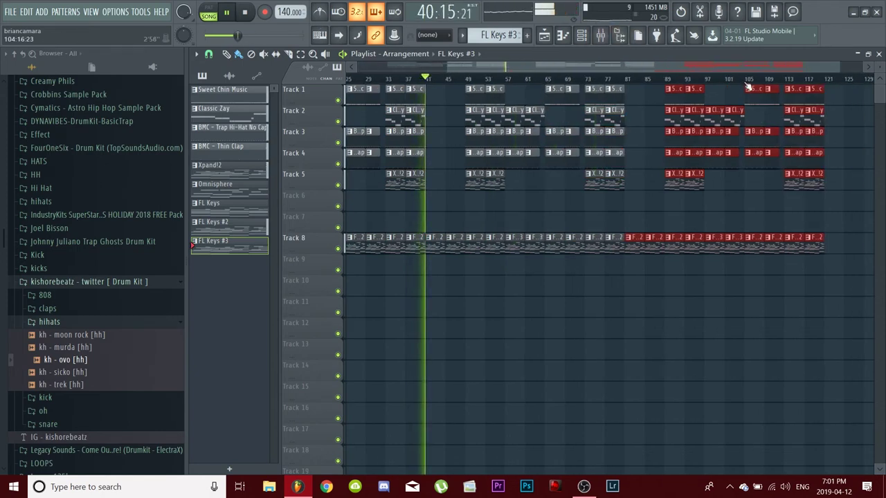
Step: Add an Xpand!2 clip at bar 45 on Track 5, and shorten the bar 45 FL Keys #2 clip to end at bar 48
left_click_drag(737, 68, 537, 53)
scroll(578, 78, "up", 5)
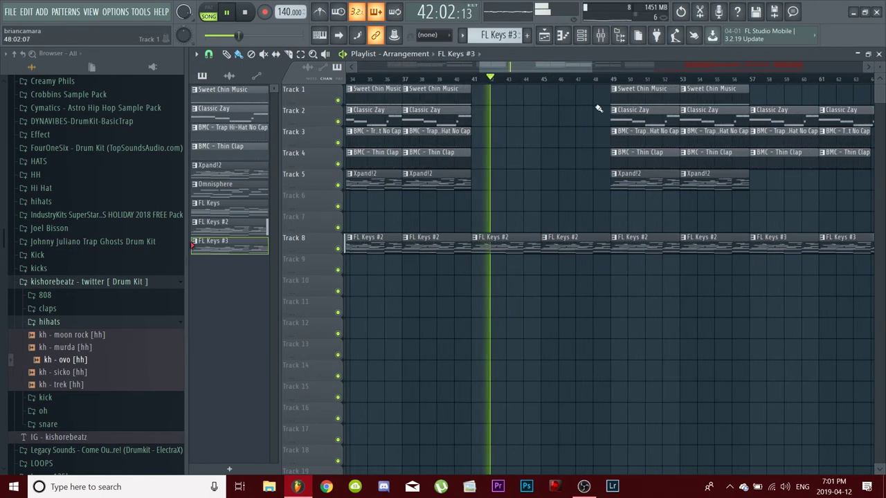
scroll(574, 70, "down", 1)
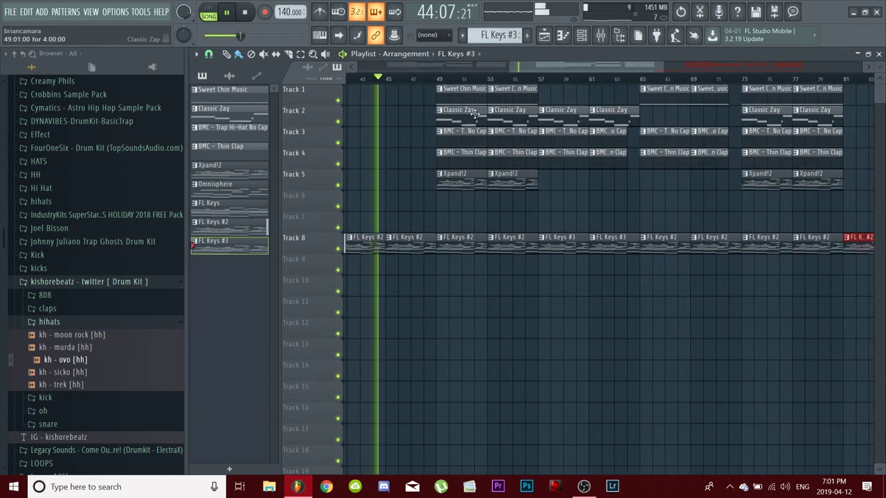
left_click(445, 176)
left_click(394, 183)
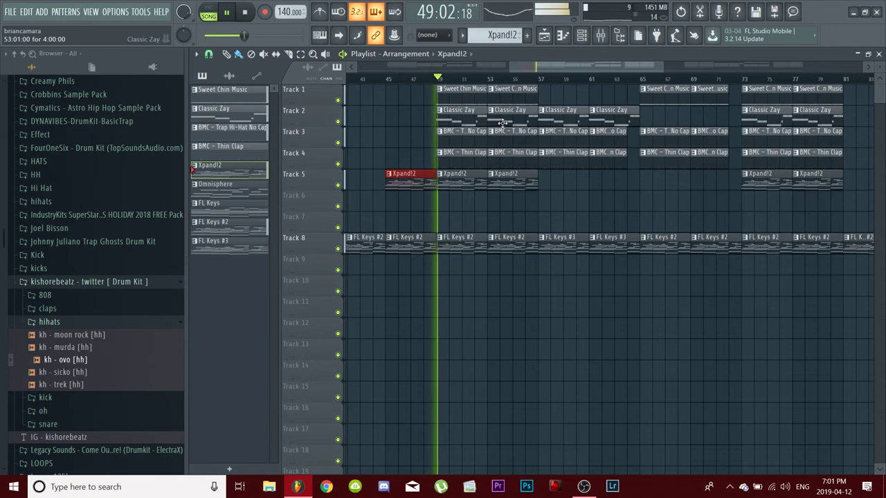
left_click(463, 248)
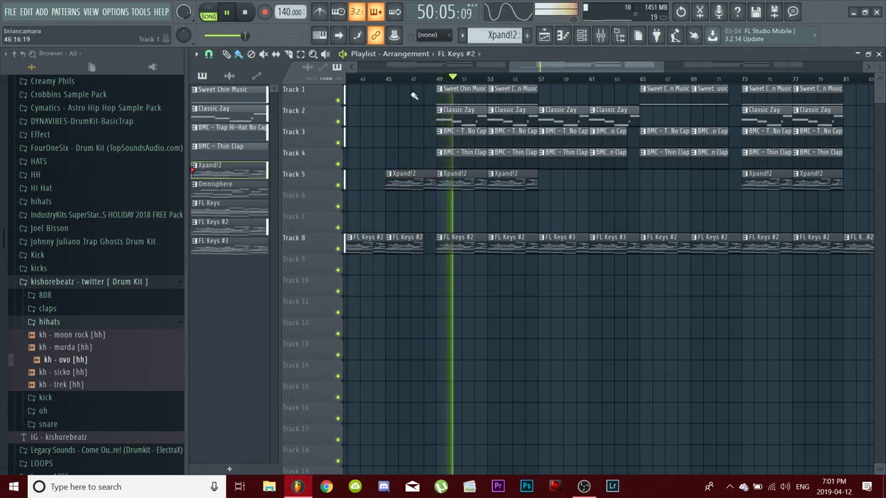
left_click(389, 78)
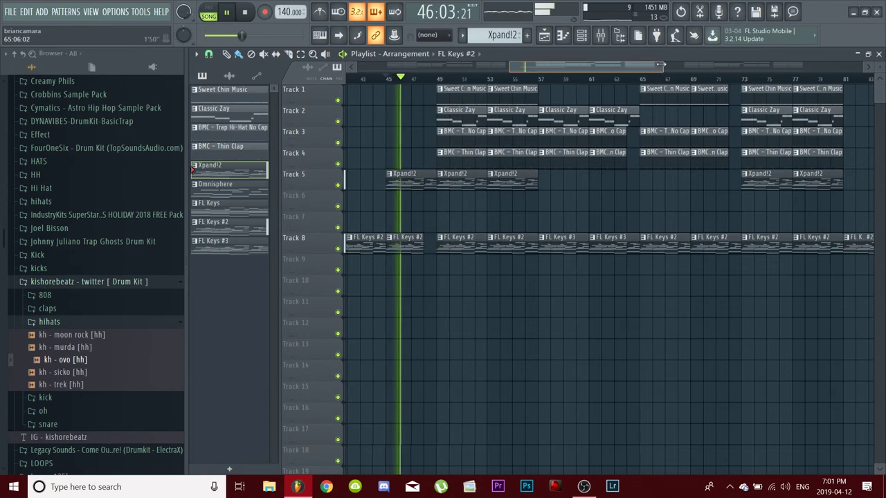
Step: Shorten the bar 37 Sweet Chin Music, Classic Zay, hi-hat and clap clips to end at bar 40
left_click_drag(657, 67, 872, 100)
left_click_drag(630, 71, 411, 89)
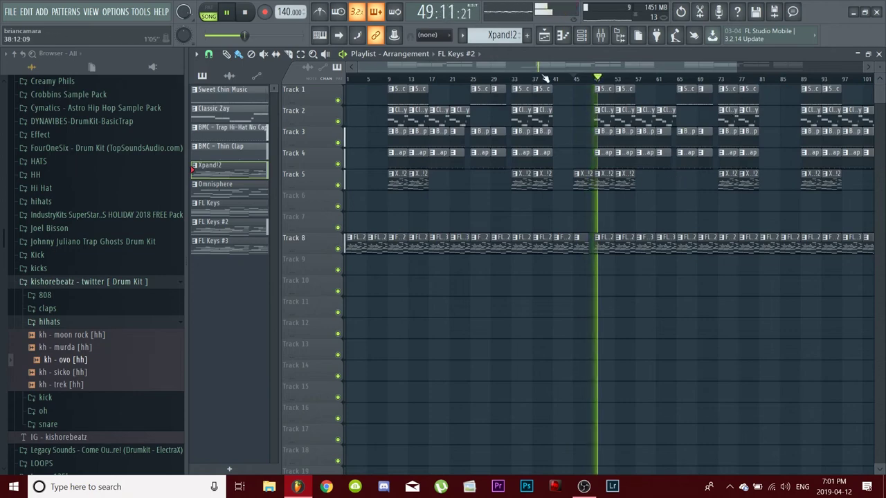
scroll(545, 78, "up", 4)
left_click_drag(587, 159, 546, 83)
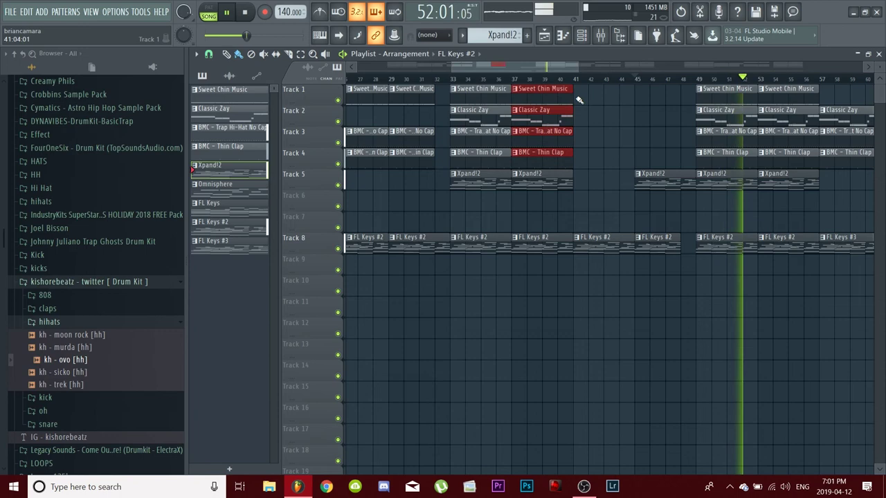
Step: Shorten the bar 13 Sweet Chin Music, Classic Zay, hi-hat and clap clips to end at bar 16
left_click_drag(555, 67, 451, 58)
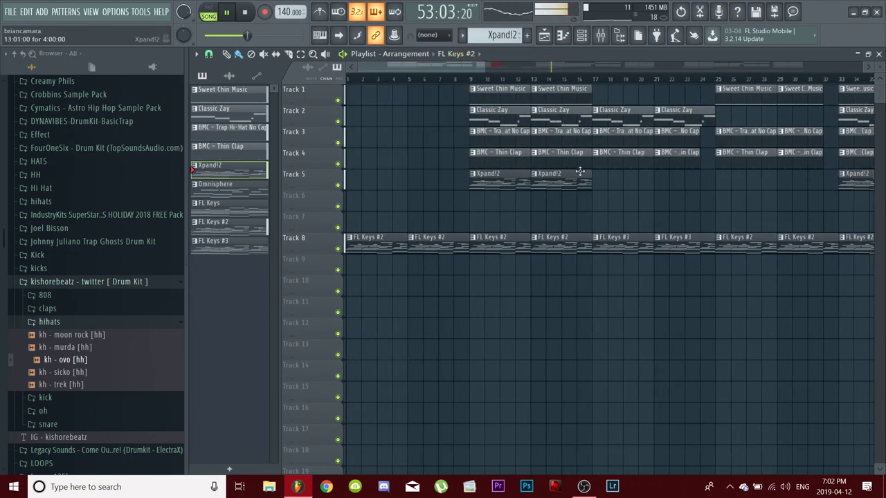
left_click_drag(583, 206, 577, 98)
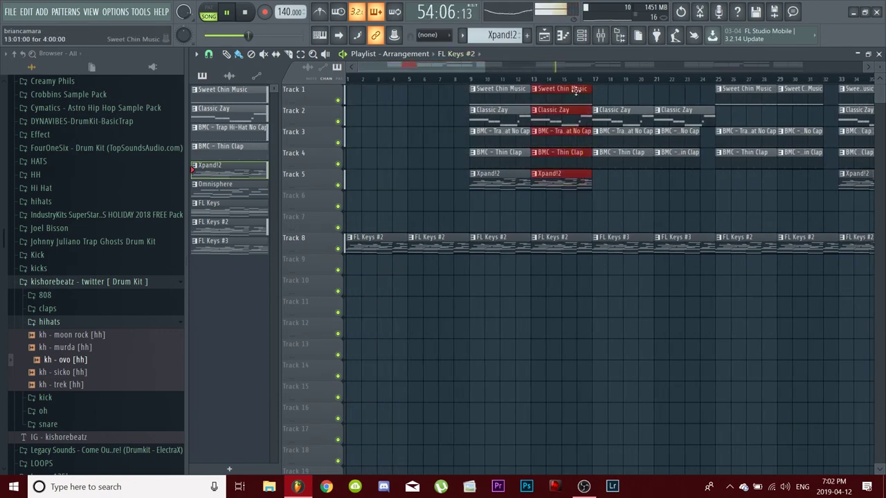
left_click(598, 190)
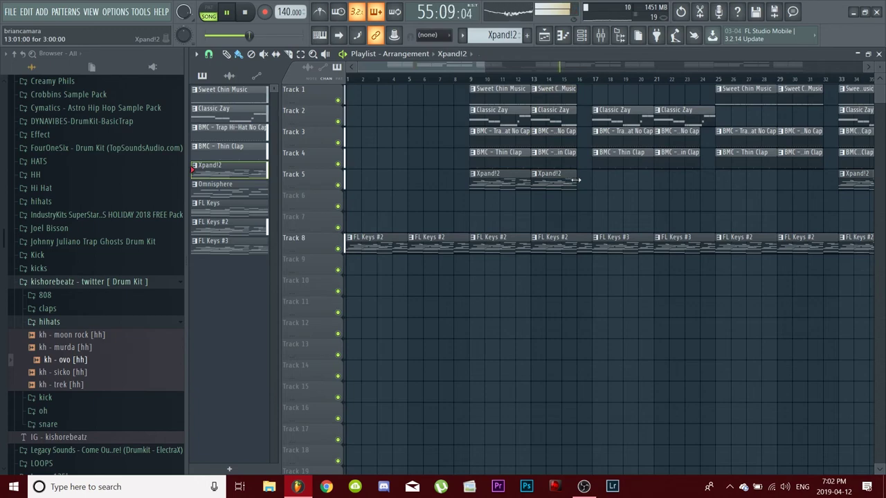
Step: Listen through the second section of the song and check the notes of the Sweet Chin Music pattern
left_click_drag(475, 67, 576, 69)
left_click_drag(631, 71, 613, 84)
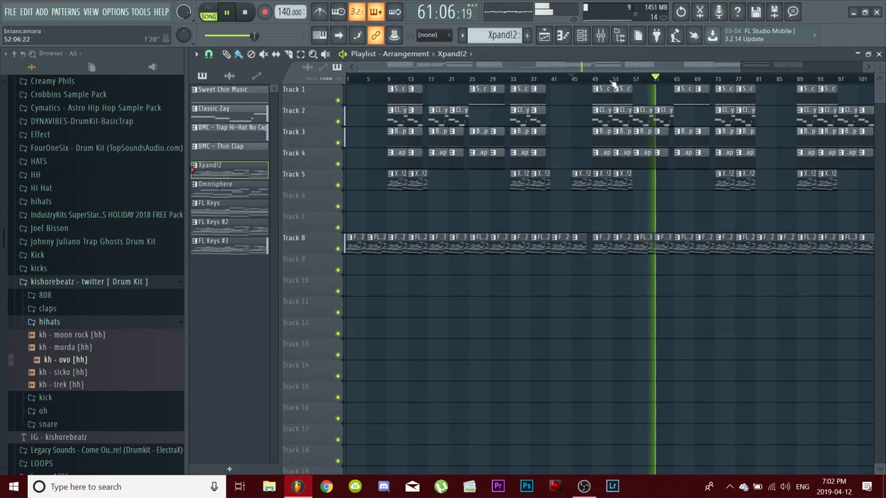
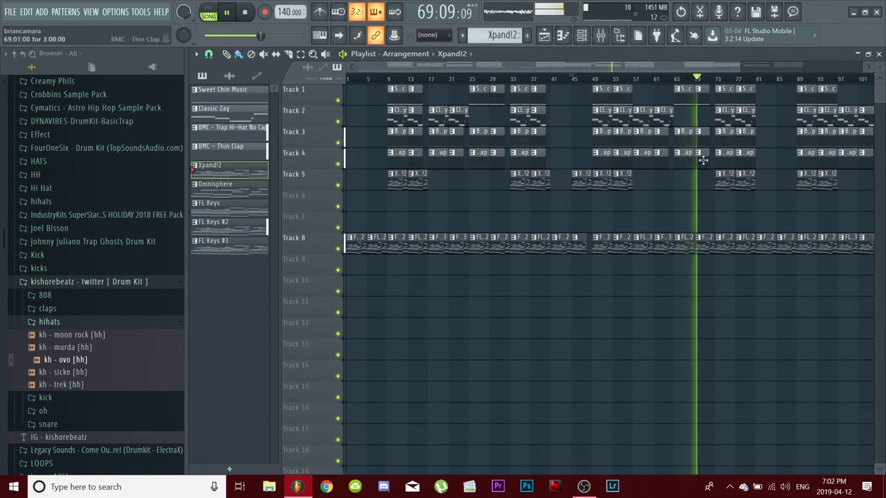
double_click(724, 97)
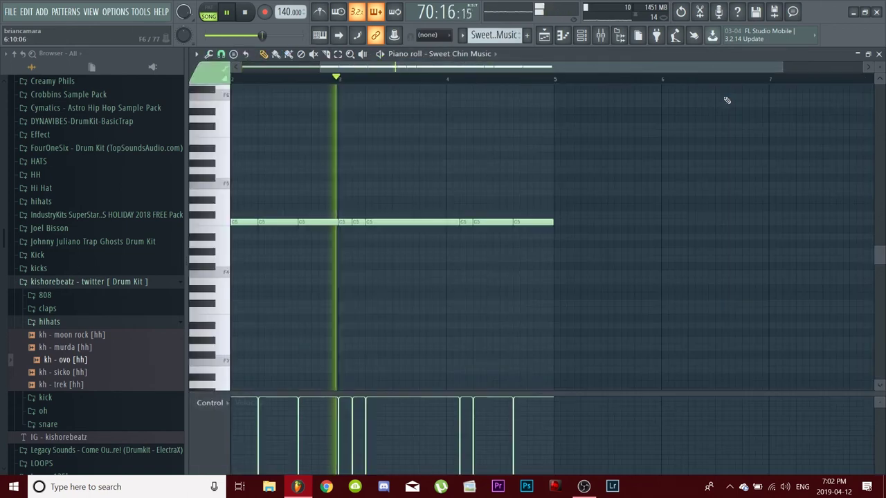
left_click(879, 55)
right_click(782, 166)
Step: Open the BMC - Trap Hi-Hat No Cap pattern's notes and add a fast roll of three C#5 hits after beat 2 of bar 1
double_click(727, 142)
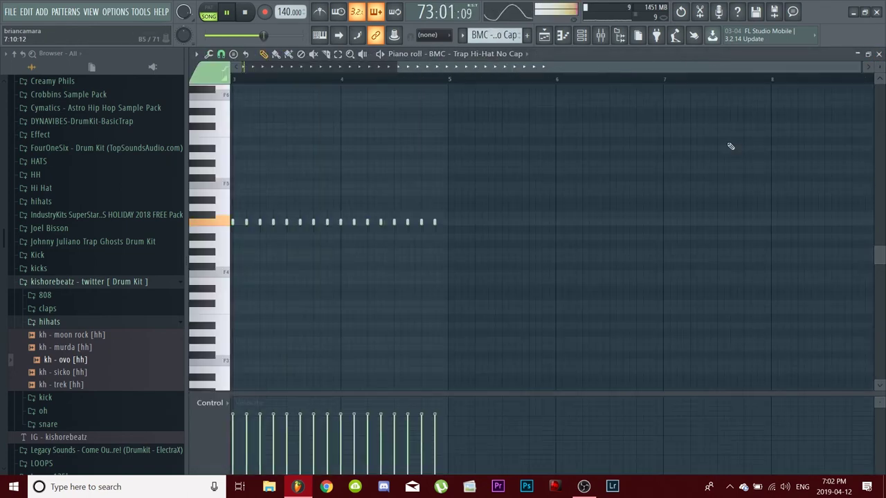
key("space")
key("space")
key("space")
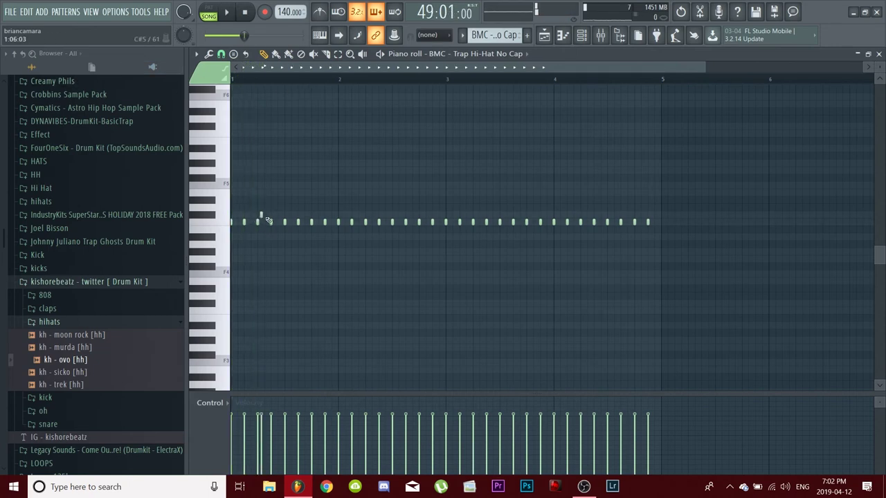
key("space")
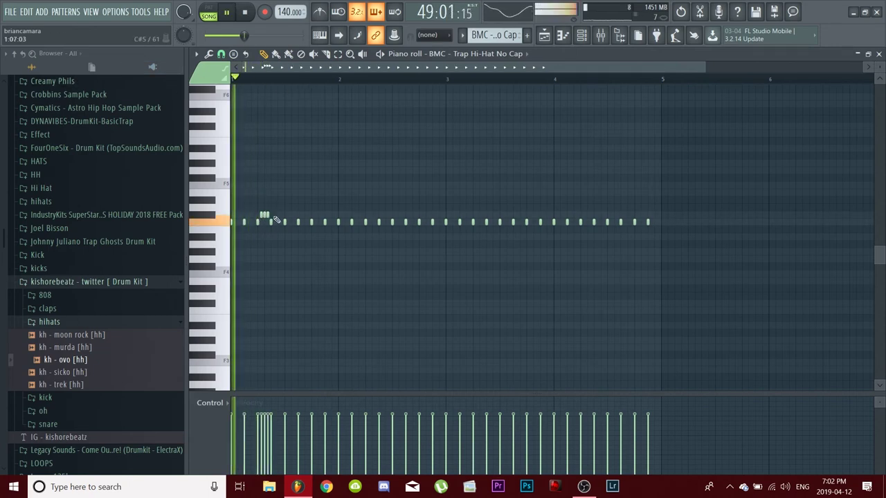
Step: In bar 1 of the hi-hat pattern, delete the C5 hit at step 11 and add an extra C5 hit at step 14
right_click(297, 222)
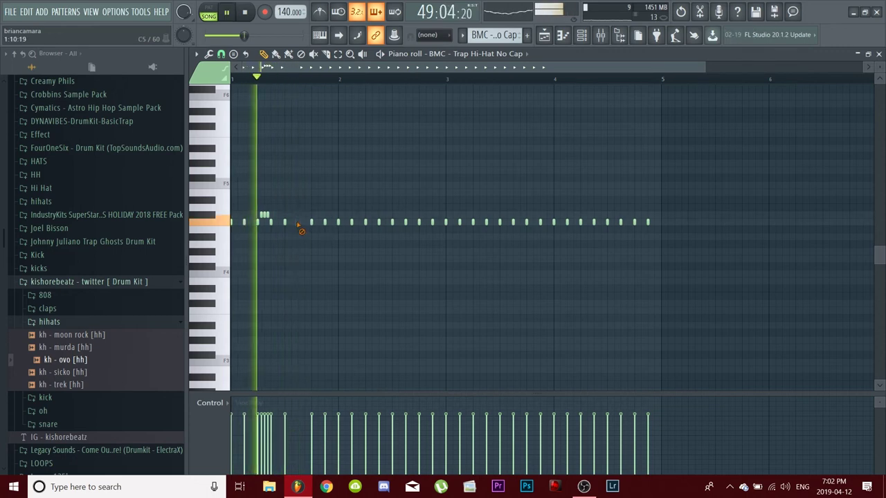
key("space")
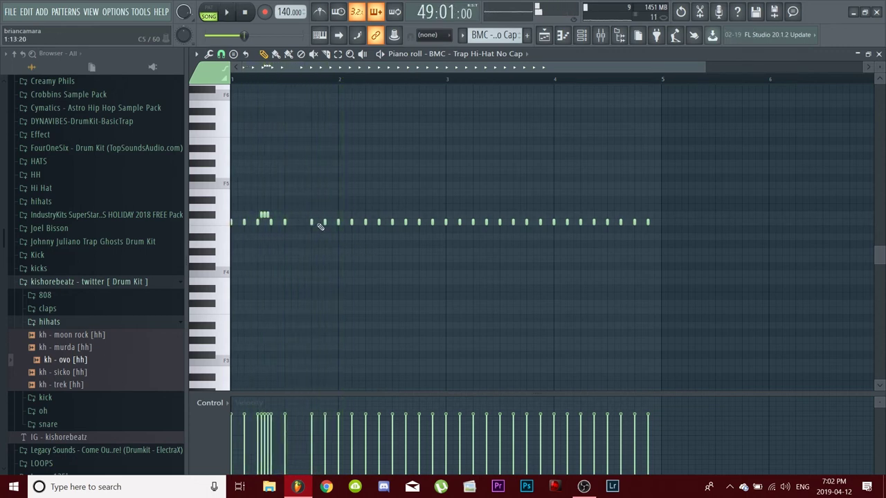
key("space")
Step: Try low F4 hi-hat hits at the start and step 11 of bar 1 and at the start of bar 2
left_click(207, 291)
key("space")
key("space")
left_click(294, 276)
key("space")
left_click_drag(297, 278, 299, 277)
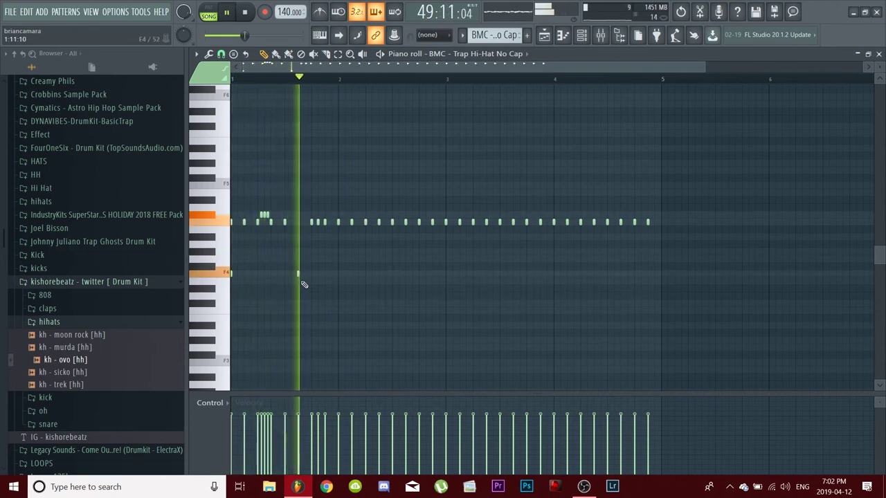
key("space")
left_click(340, 275)
key("space")
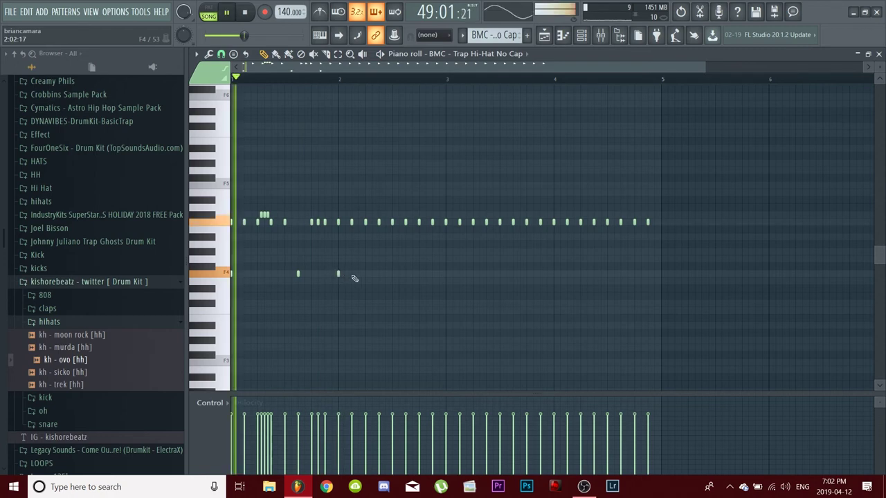
Step: Replace the C5 hi-hat hit at step 3 of bar 2 with a low F4 hit
left_click(359, 276)
left_click_drag(359, 279, 353, 279)
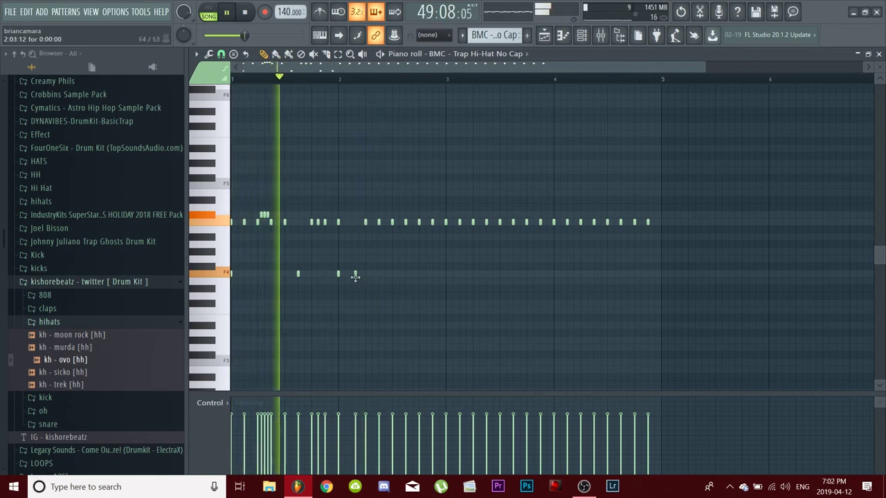
left_click_drag(355, 274, 352, 274)
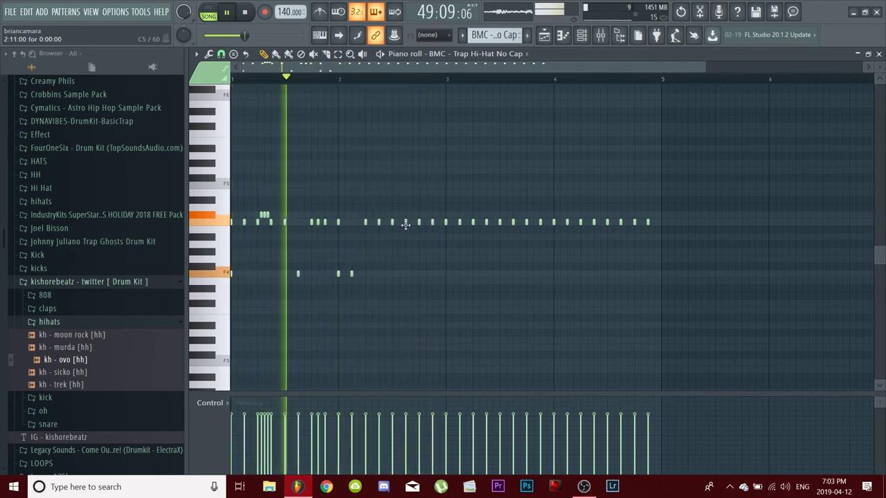
Step: Add a fast roll of seven C#5 hi-hat hits after step 13 of bar 2, leading into bar 3
key("space")
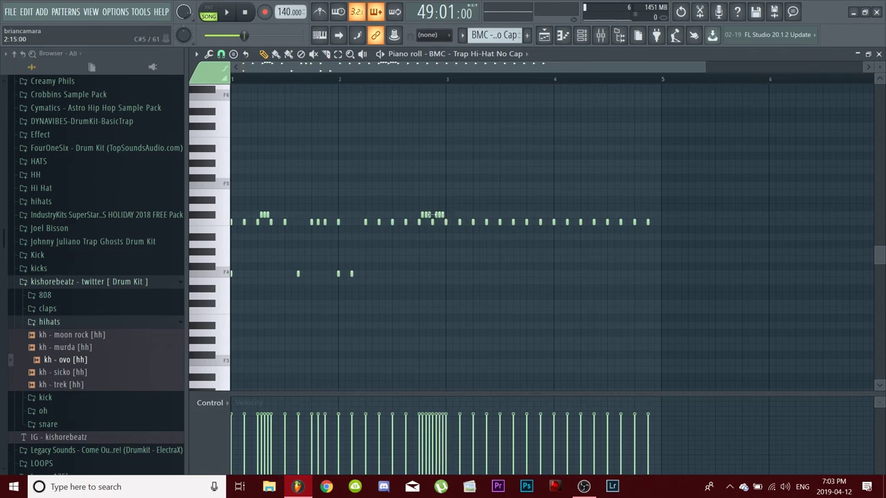
key("space")
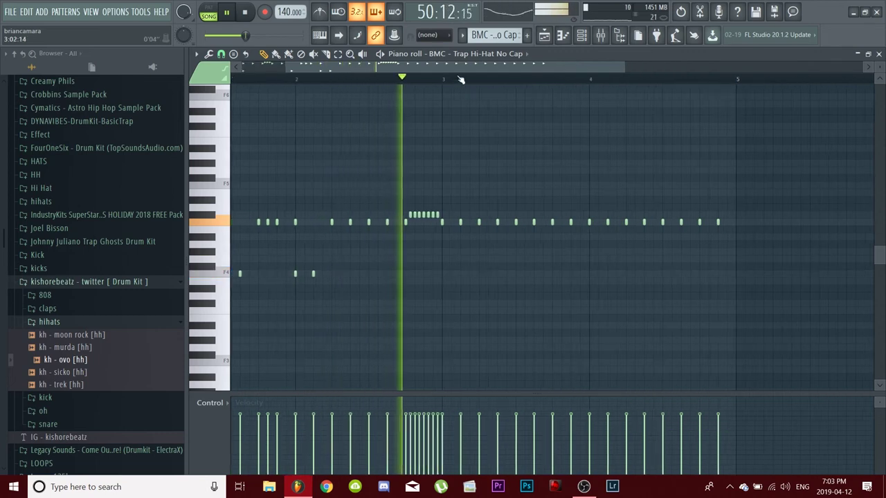
scroll(489, 66, "up", 2)
Step: Add a descending B4, A#4, A4 hi-hat run after step 13 of bar 3 and an extra C5 hit at step 14 of bar 4
key("space")
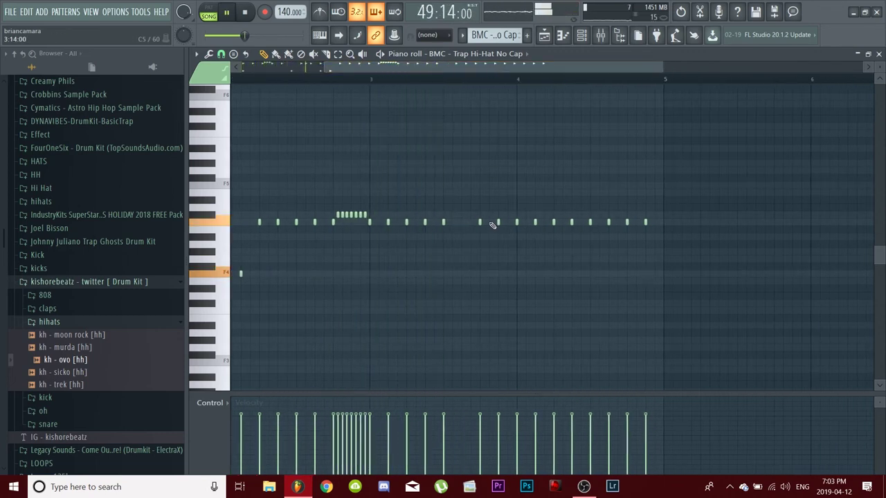
left_click(484, 229)
left_click(488, 236)
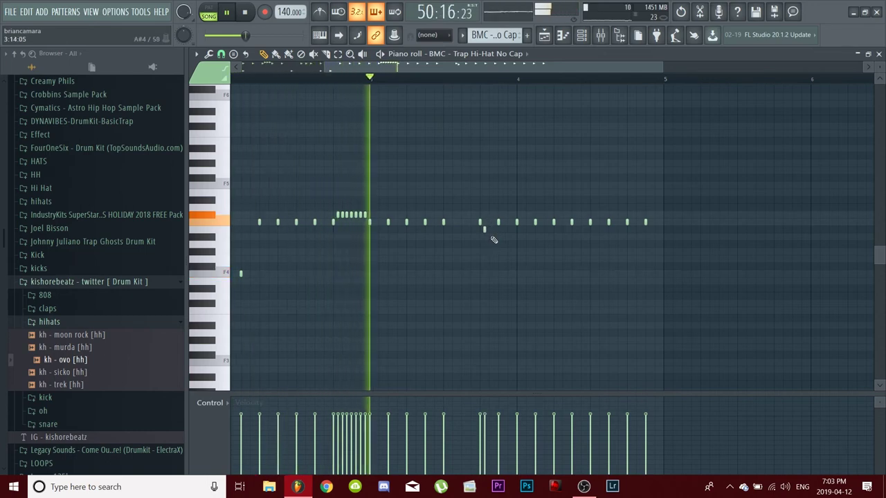
left_click(493, 243)
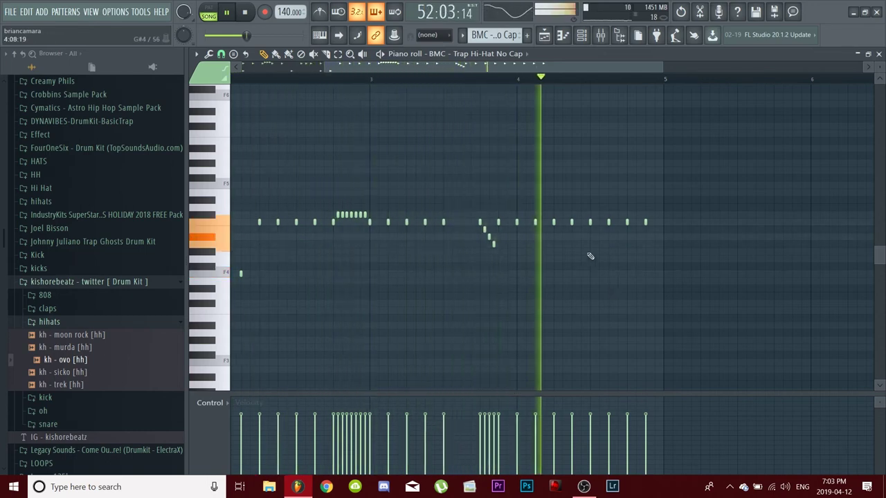
key("space")
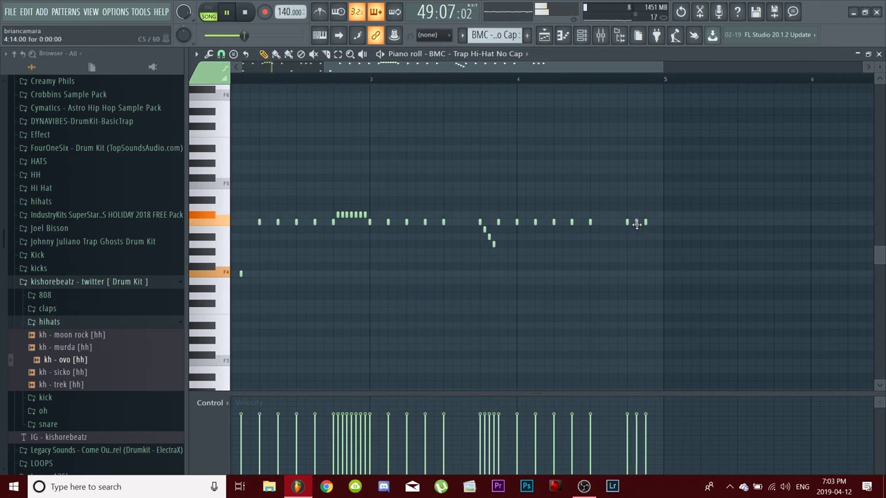
Step: Delete the descending hi-hat run in bar 3 and put a C5 hit back at step 11 of that bar
right_click(494, 243)
right_click(489, 237)
right_click(484, 229)
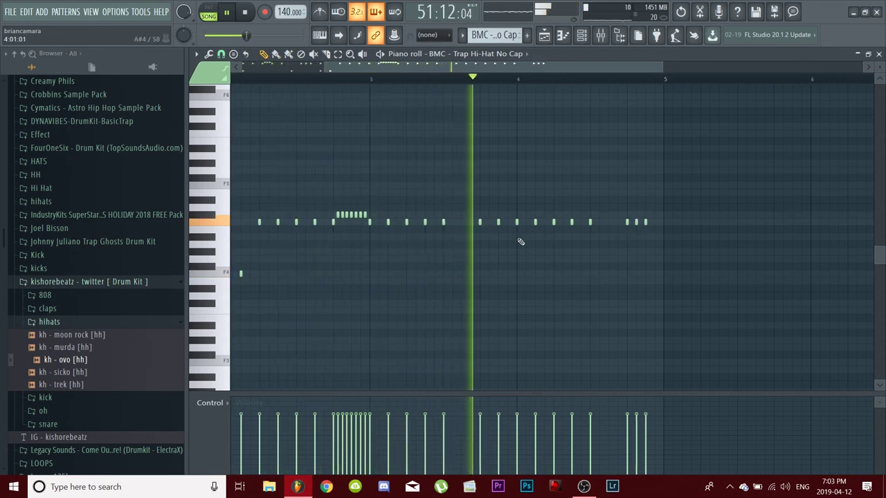
left_click(462, 223)
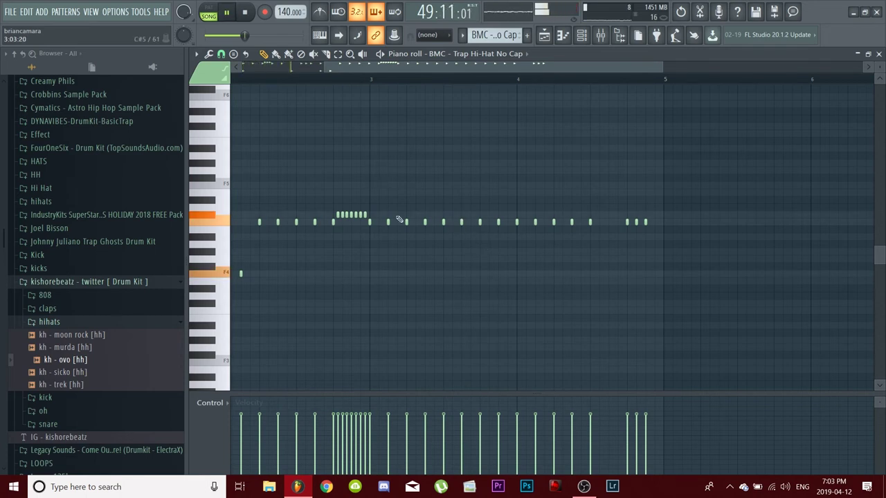
Step: Play from bar 3 of the hi-hat pattern and add a fast roll of three C#5 hits after step 9 of that bar
left_click(373, 79)
key("space")
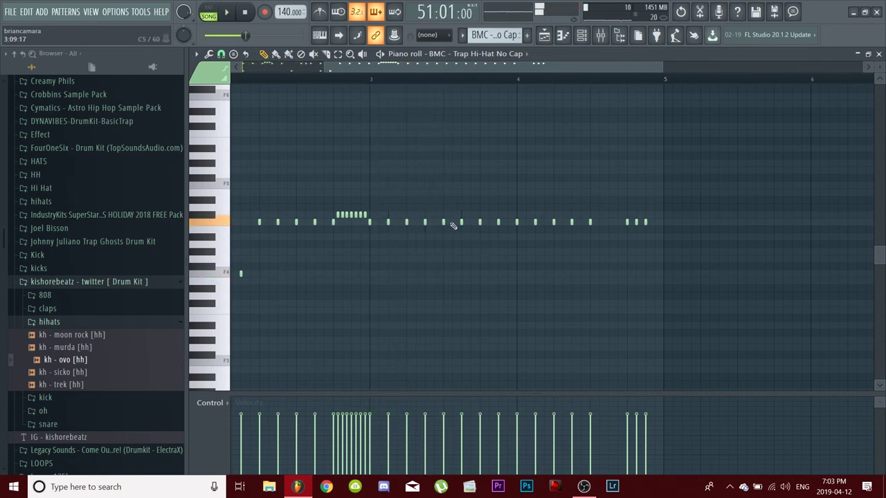
key("space")
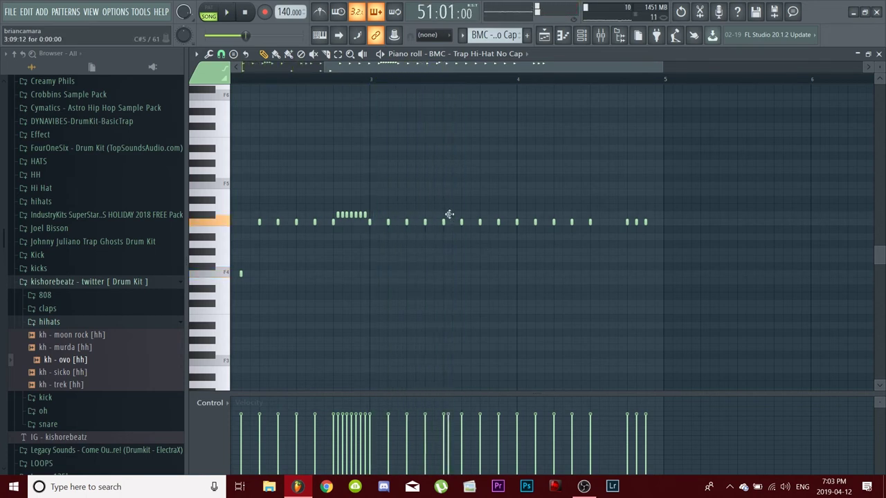
key("space")
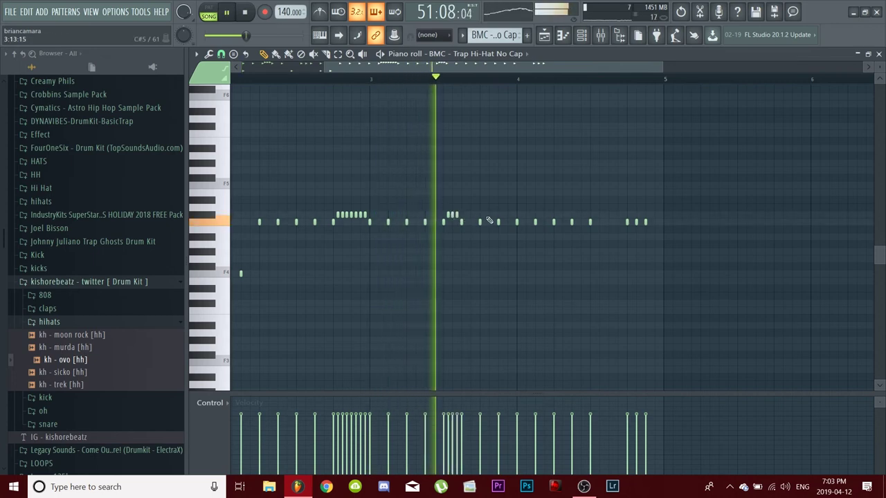
right_click(457, 215)
key("space")
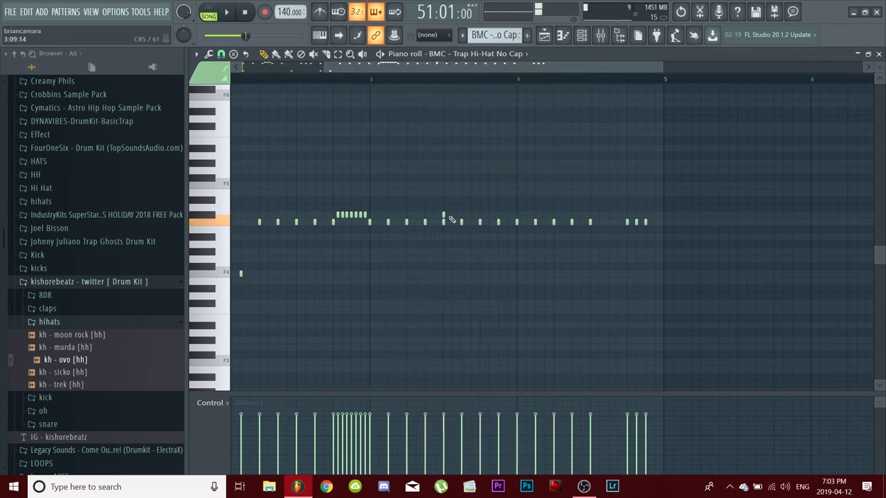
left_click(451, 215)
left_click(456, 214)
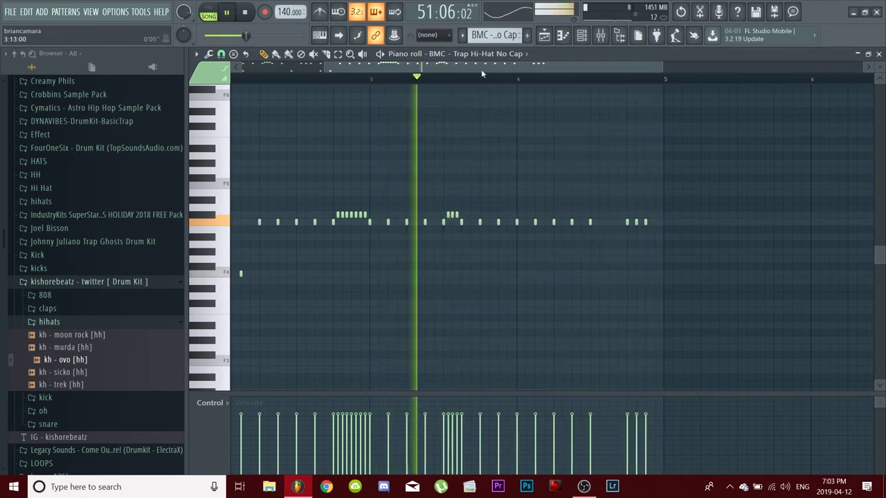
Step: Copy the low F4 hi-hat hits of bars 1 and 2 to the same positions in bars 3 and 4
left_click_drag(481, 69, 399, 70)
left_click_drag(497, 337, 187, 257, "ctrl")
left_click_drag(322, 274, 615, 291, "shift")
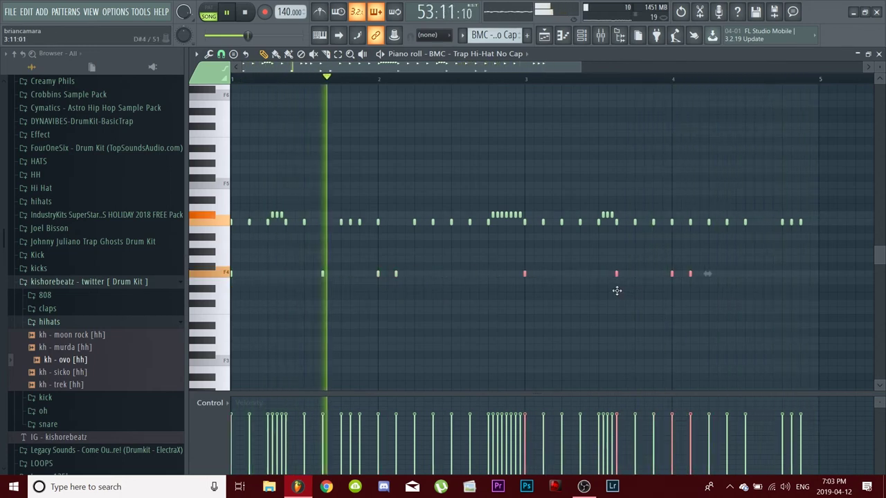
Step: Delete the low F4 hi-hat hits at the starts of bars 1 and 3, playing the pattern back
right_click(232, 274)
key("space")
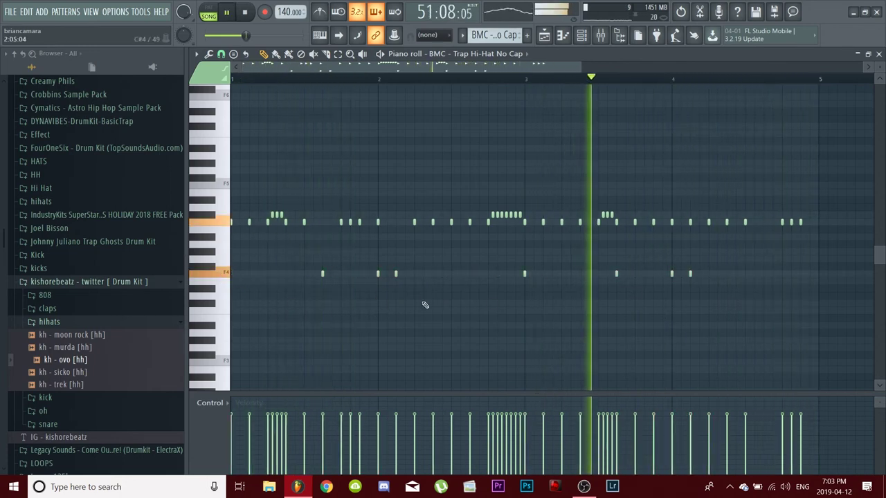
key("space")
right_click(524, 274)
key("space")
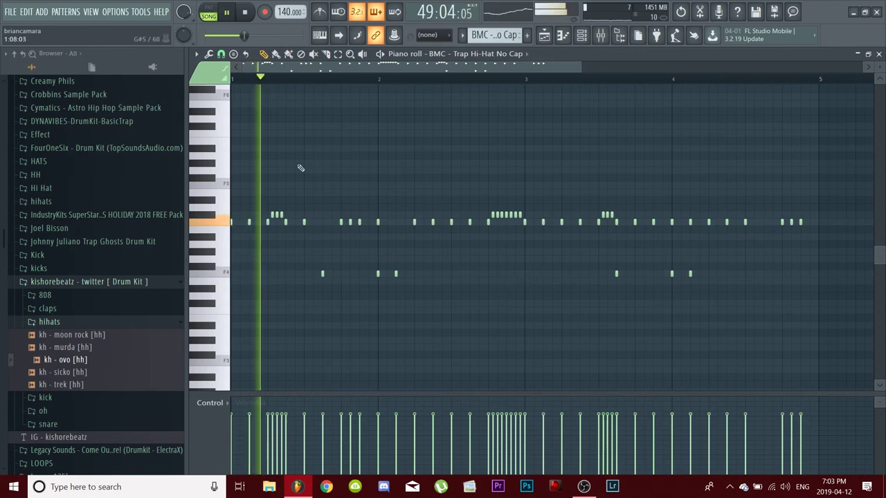
Step: Delete all remaining low F4 hits from the hi-hat pattern
key("space")
right_click(322, 274)
key("space")
right_click(396, 274)
right_click(378, 274)
right_click(617, 274)
right_click(690, 274)
right_click(672, 274)
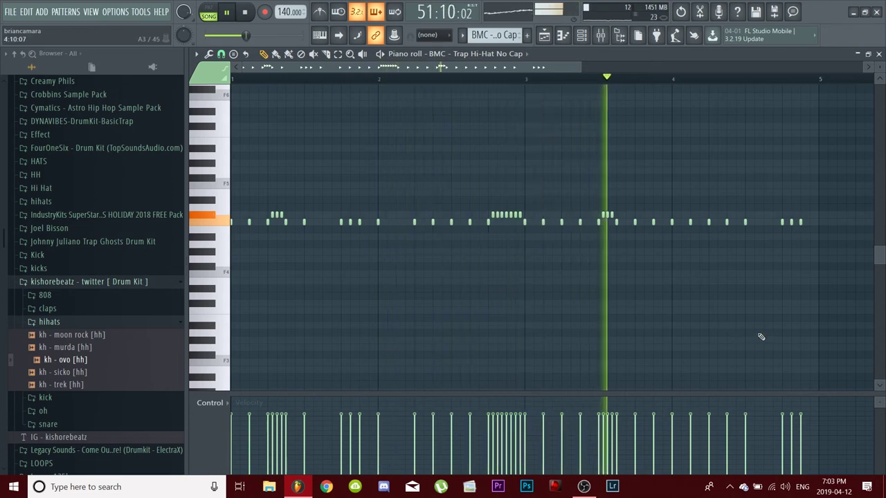
Step: In bar 4 of the hi-hat pattern, delete the C5 hit at step 7, add one at step 11, and close the piano roll
right_click(727, 223)
left_click(765, 223)
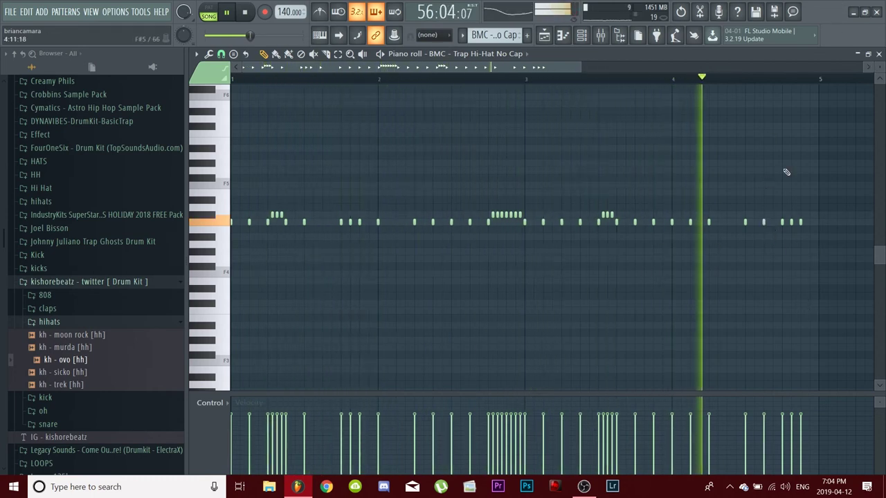
left_click(878, 54)
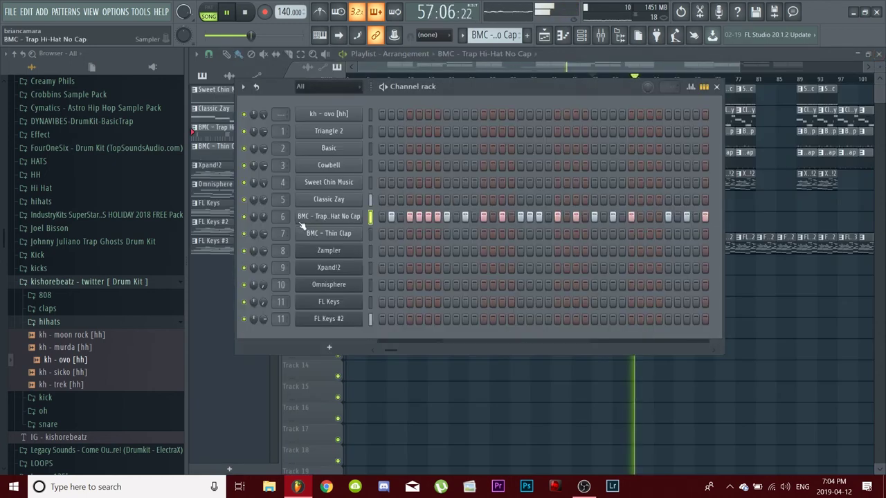
Step: Audition the drum kit's moon rock, murda, ovo, trek and sicko hi-hats and the catlover clap
left_click(82, 335)
key("space")
left_click(87, 348)
left_click(91, 361)
left_click(98, 385)
left_click(101, 373)
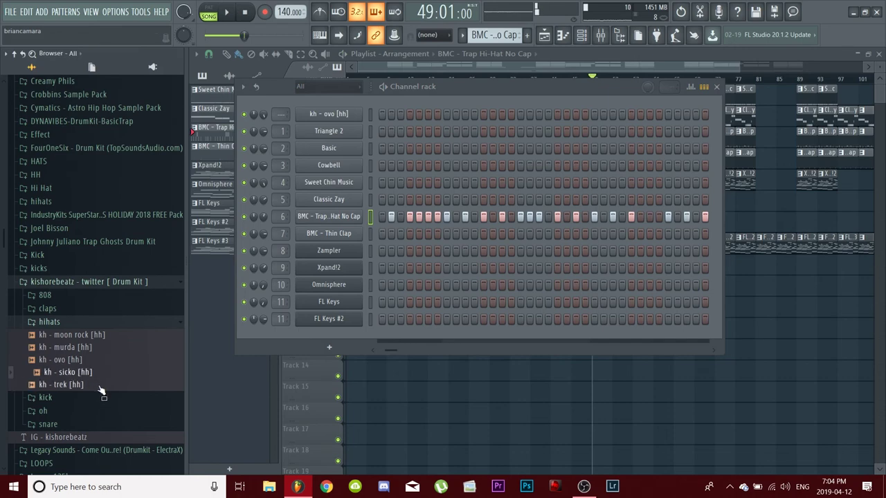
left_click(48, 309)
left_click(89, 321)
key("space")
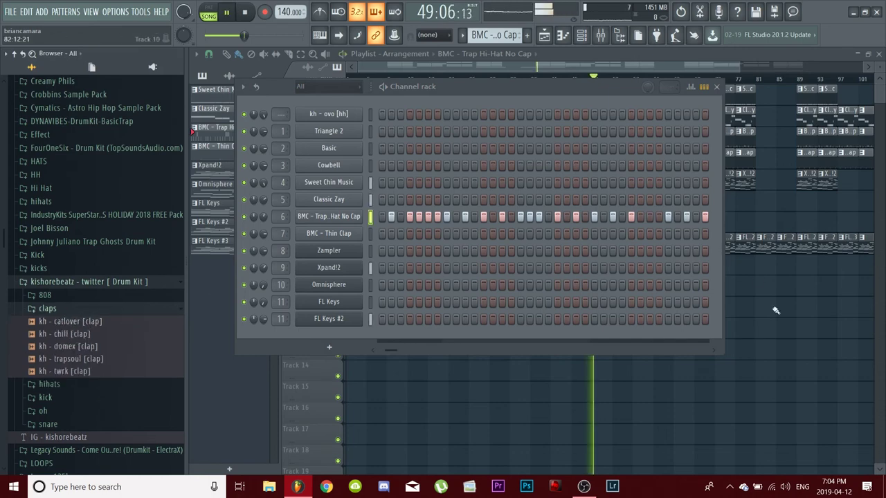
Step: Close the channel rack and review the whole arrangement in the playlist during playback
key("F6")
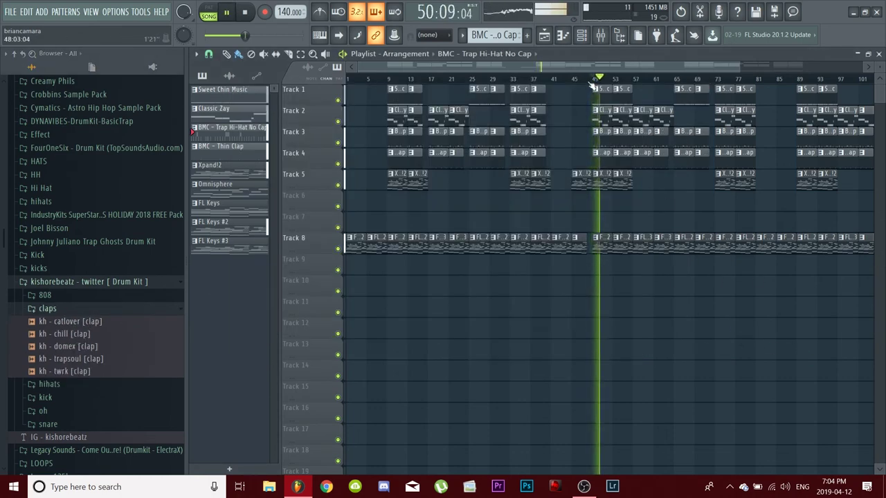
scroll(592, 80, "up", 3)
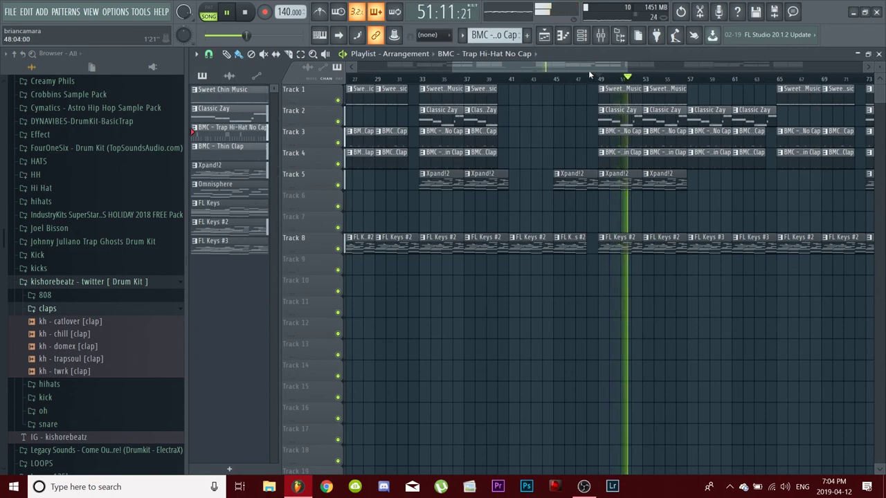
left_click_drag(588, 70, 613, 70)
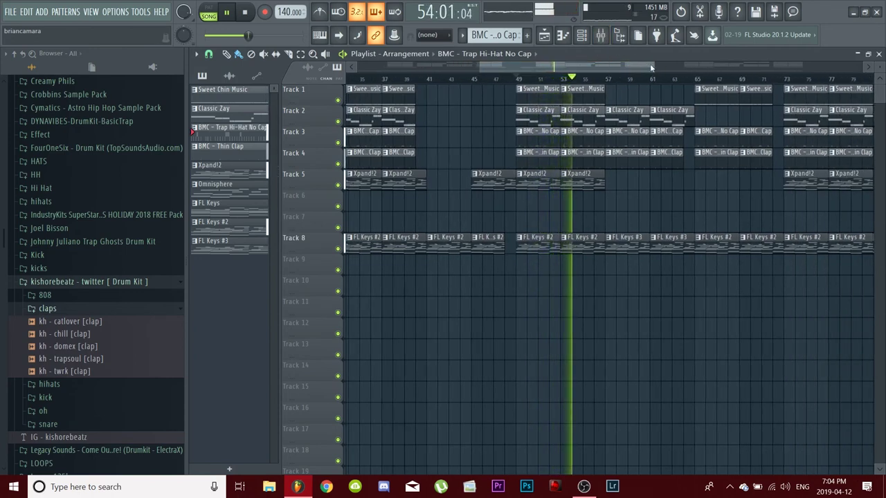
left_click_drag(653, 67, 835, 68)
left_click_drag(705, 68, 581, 67)
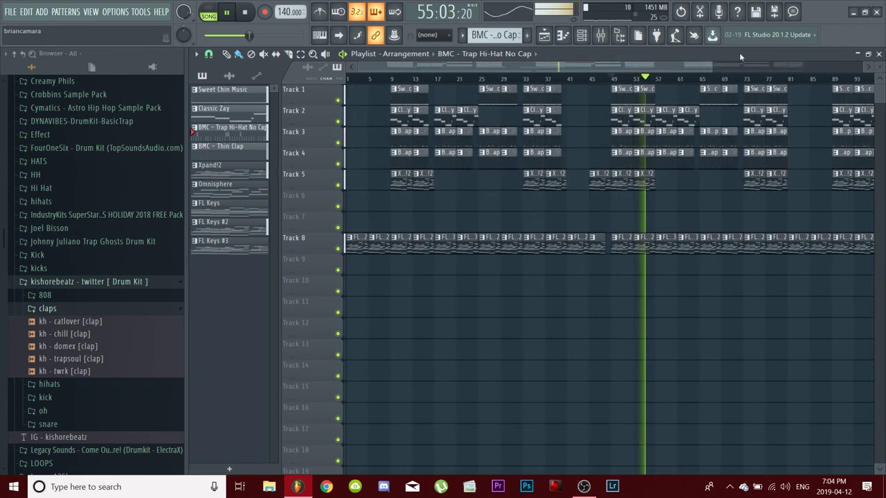
left_click_drag(713, 67, 834, 68)
key("space")
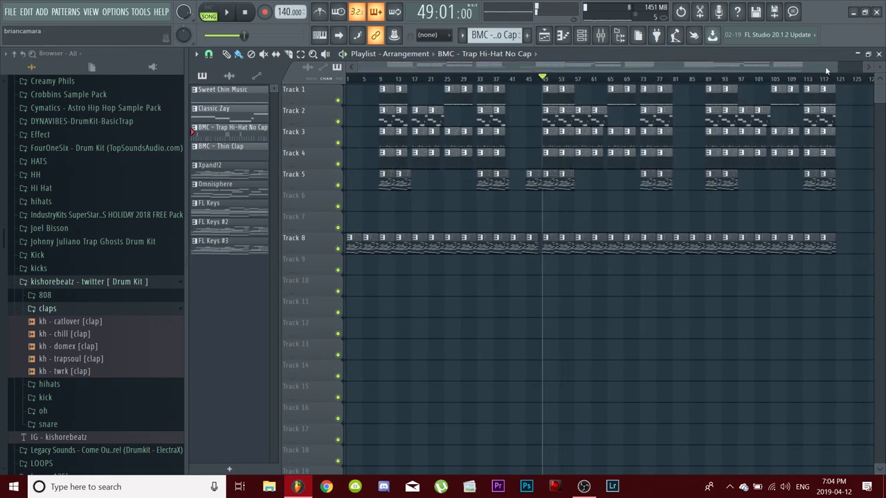
Step: Remove the Fruity Limiter from the Master track's effect slots in the mixer
left_click(601, 34)
left_click(219, 170)
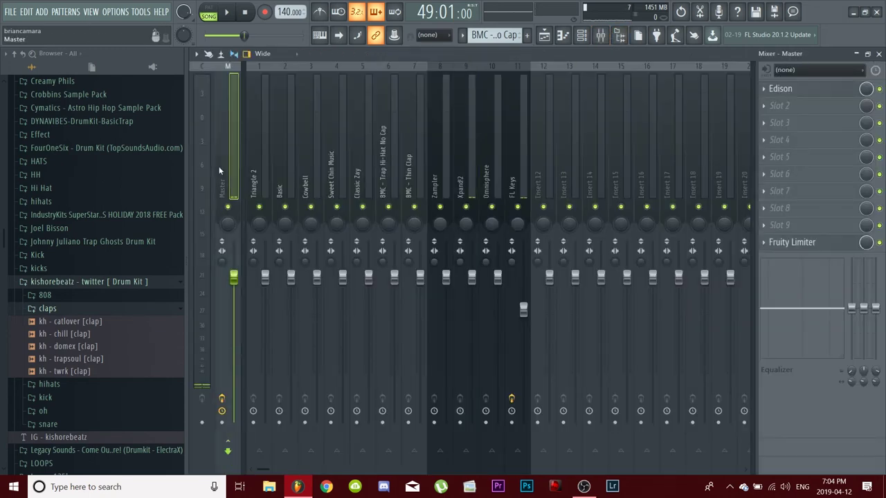
left_click(764, 244)
left_click(770, 230)
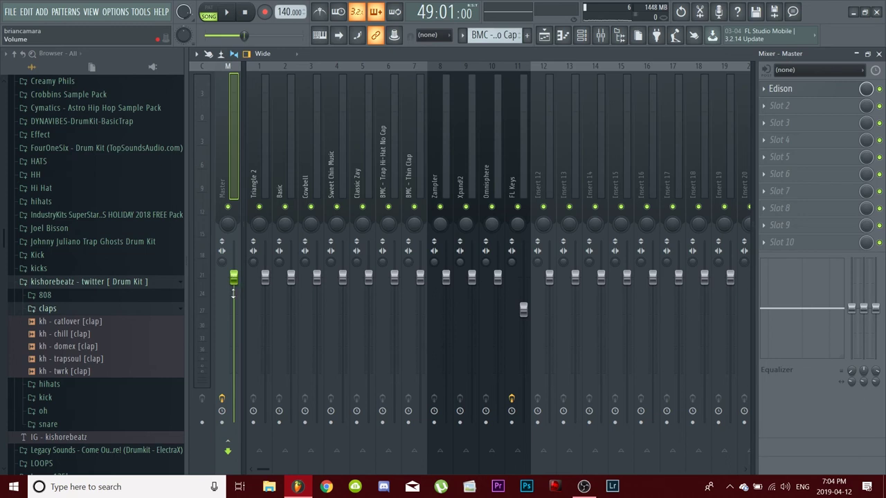
Step: Create an automation clip for the Master track's volume and move it to Track 9 in the playlist
left_click(257, 180)
left_click(234, 294)
right_click(234, 277)
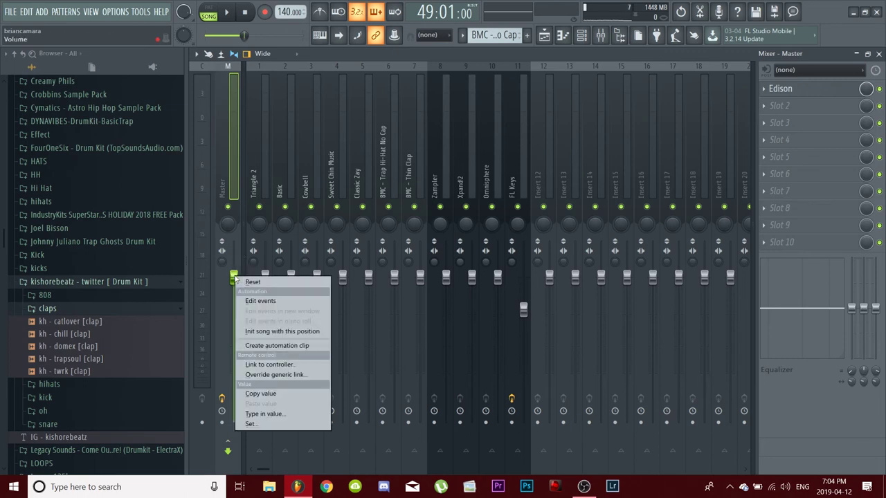
left_click(274, 349)
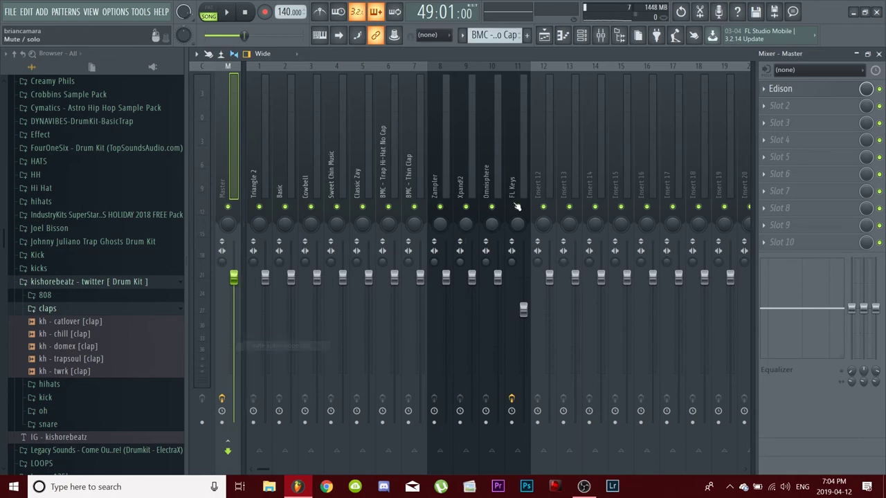
left_click(547, 38)
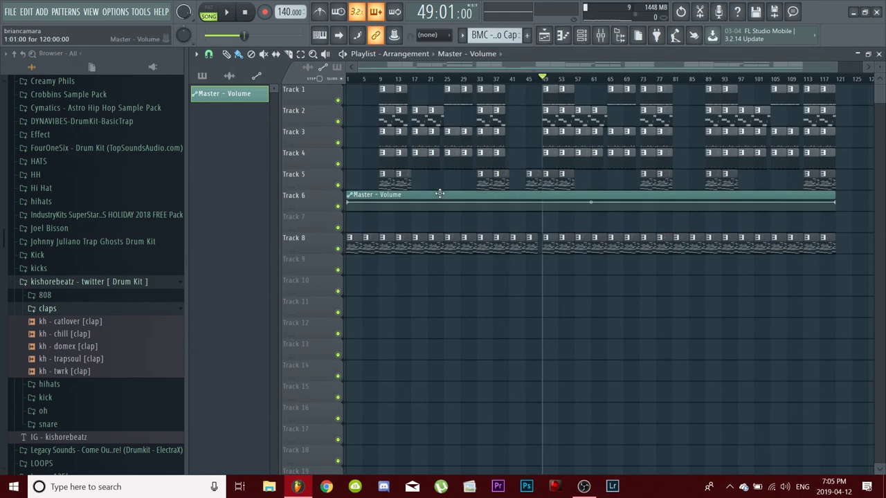
left_click_drag(439, 195, 404, 263)
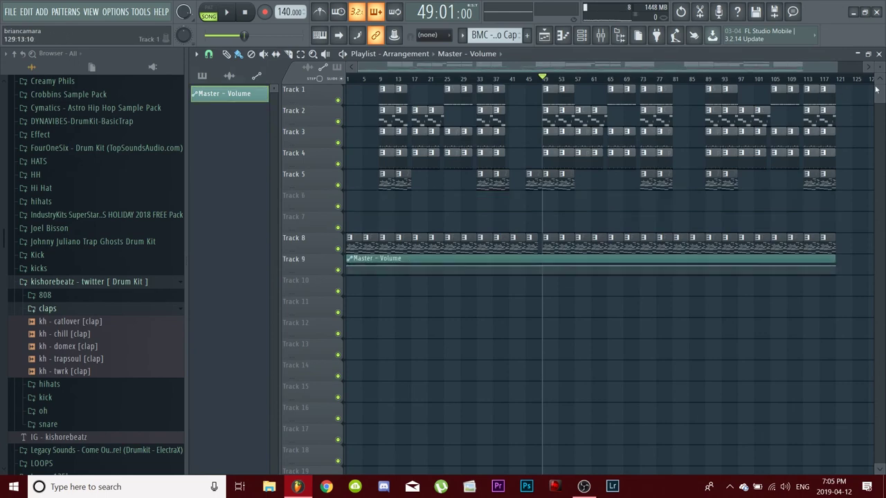
Step: Build a fade-in over bars 1 to 4 of the Master volume automation, with an 80% point at bar 5, and play it from the start
left_click_drag(879, 68, 880, 89)
scroll(516, 241, "down", 3)
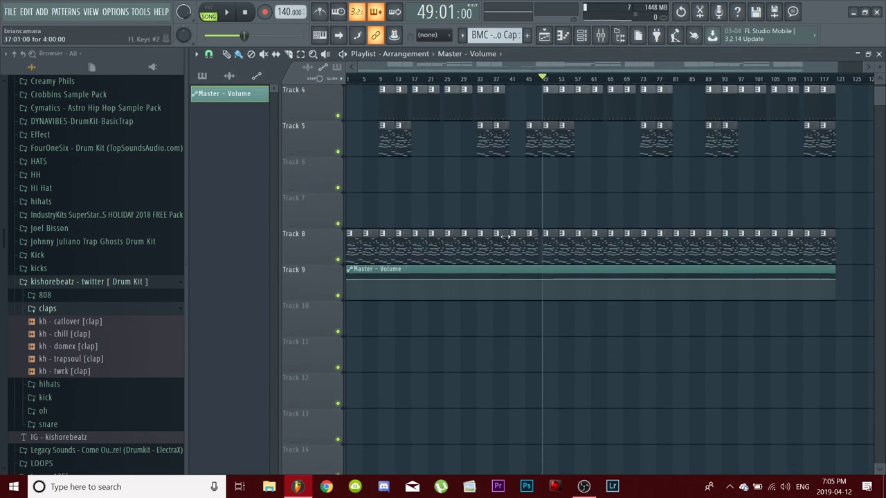
left_click_drag(837, 68, 488, 68)
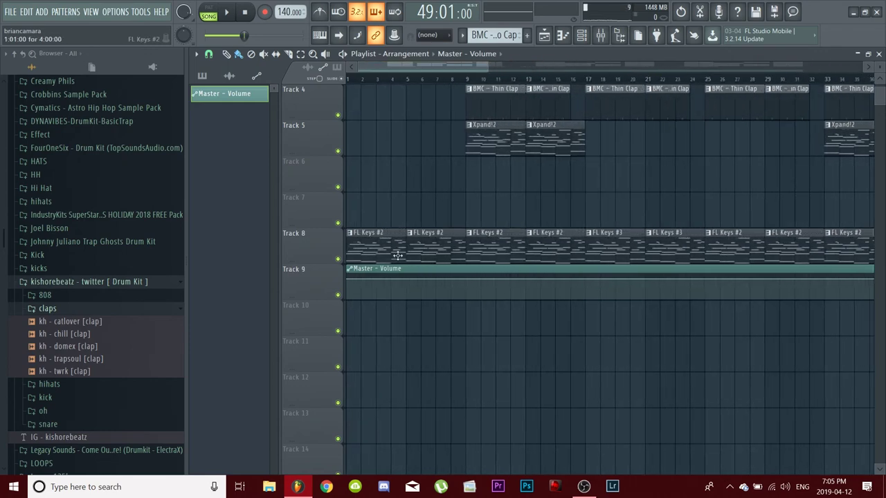
right_click(349, 280)
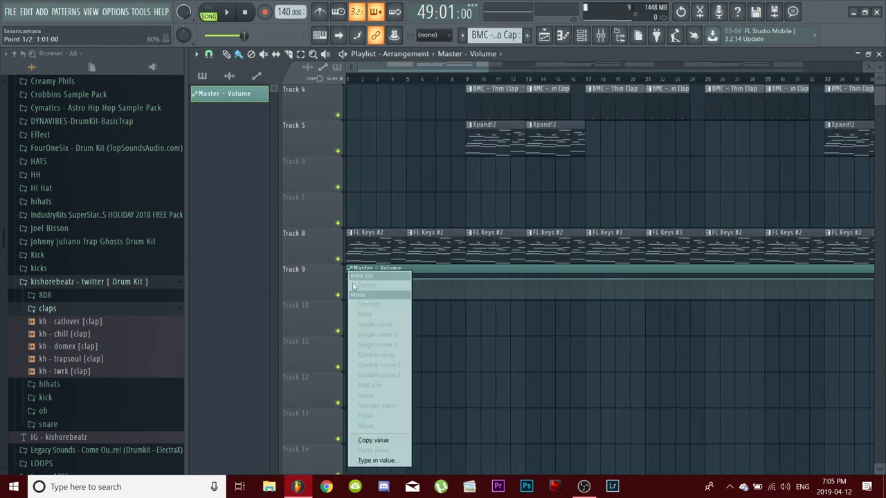
left_click(391, 446)
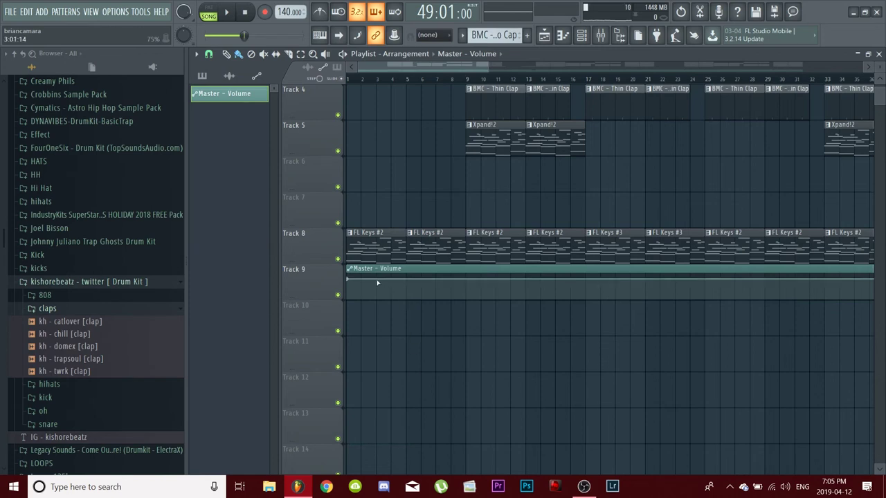
right_click(407, 281)
right_click(408, 281)
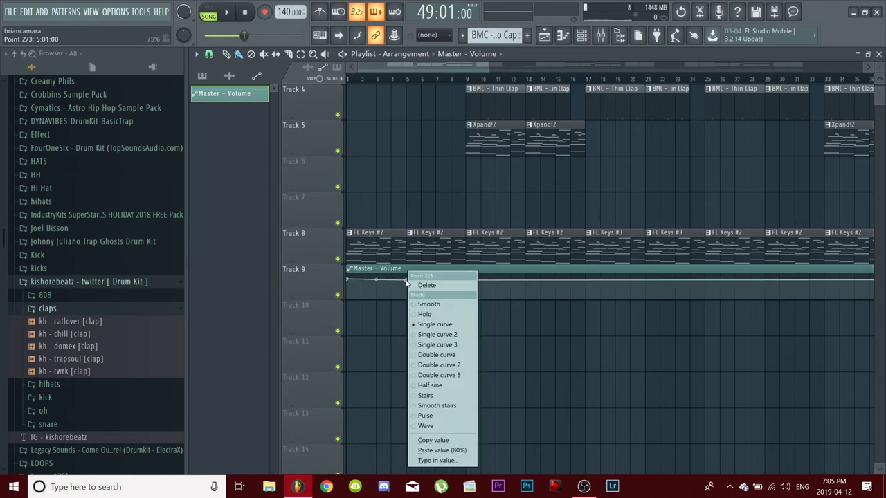
left_click(449, 452)
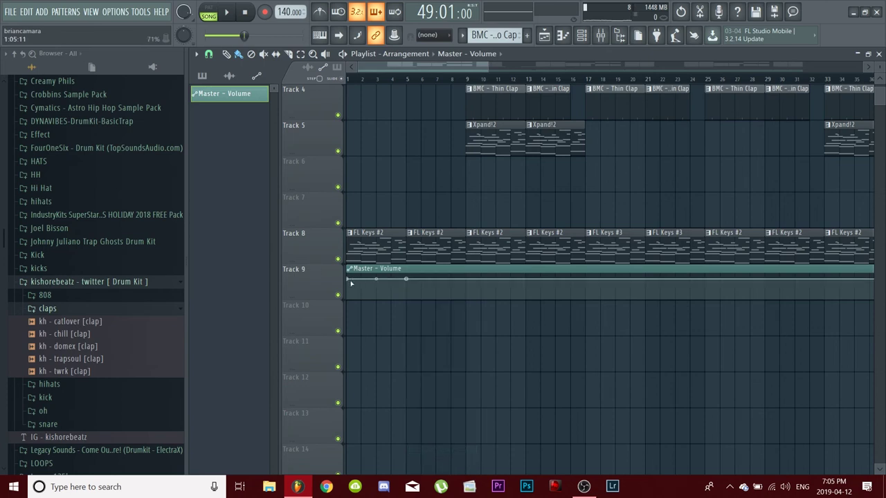
key("space")
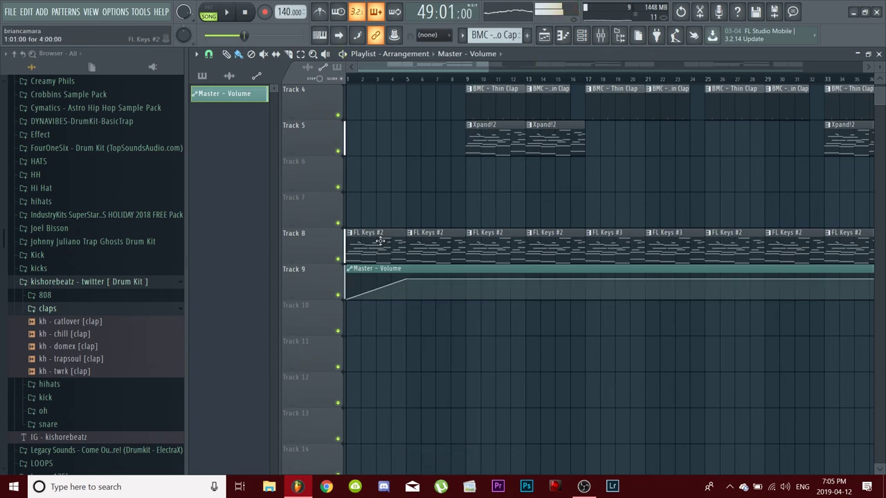
left_click_drag(381, 77, 347, 78)
key("space")
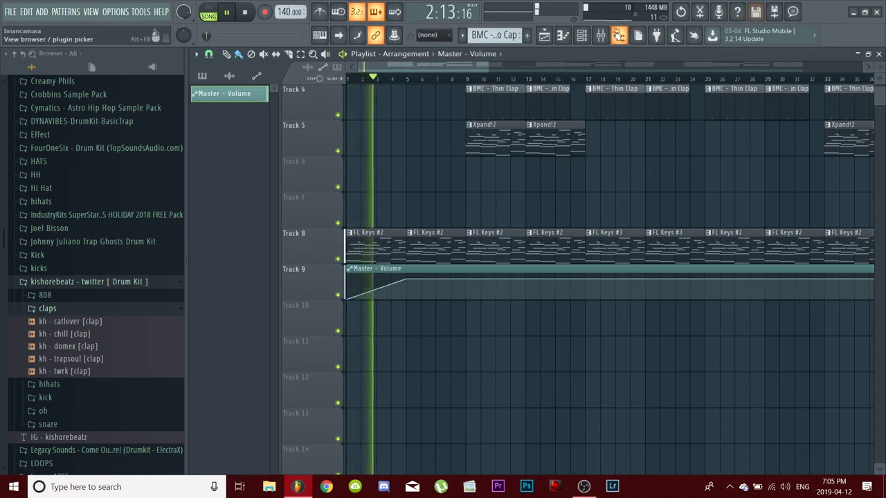
Step: Turn down the Sweet Chin Music track's volume in the mixer and save the project
left_click(601, 36)
left_click(340, 265)
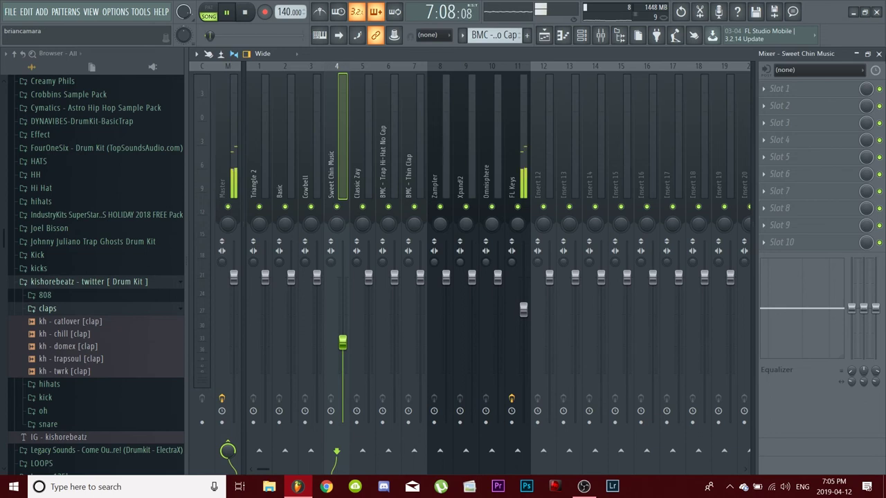
left_click(878, 53)
key("ctrl+s")
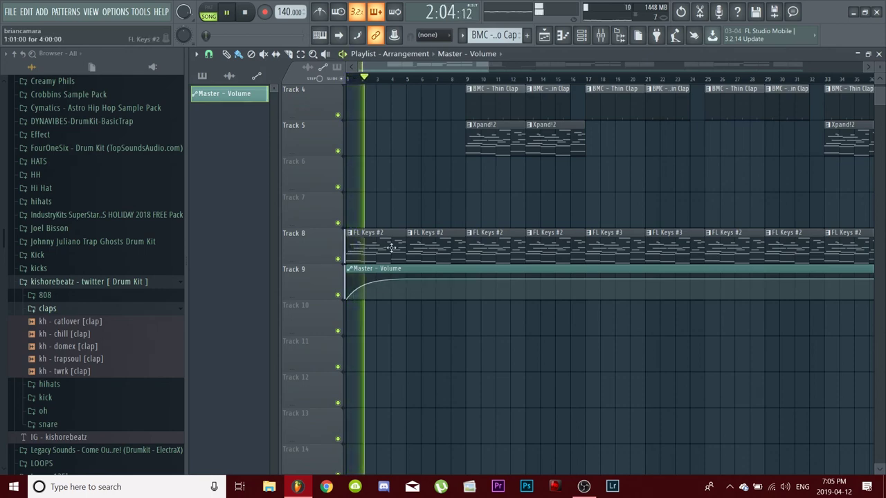
Step: Play the arrangement from bar 103 and delete the Sweet Chin Music, hi-hat and clap clips between bars 105 and 113
left_click_drag(394, 65, 788, 76)
scroll(714, 152, "up", 2)
scroll(713, 152, "down", 6)
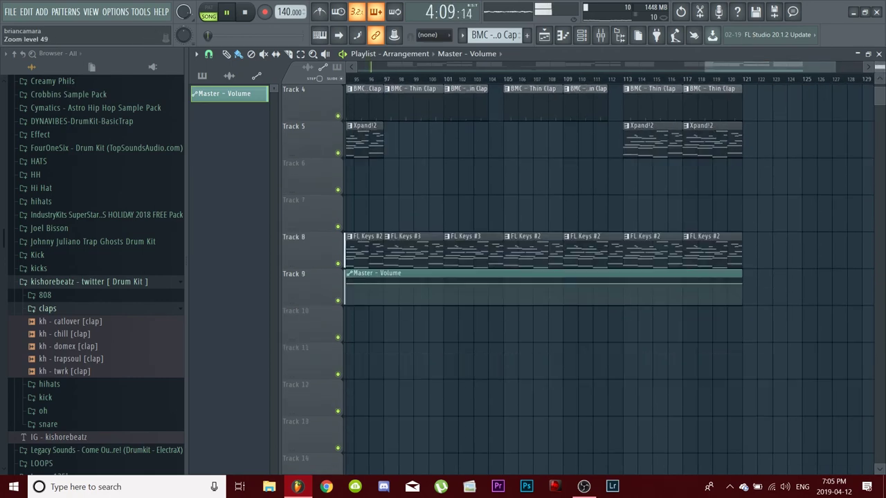
key("space")
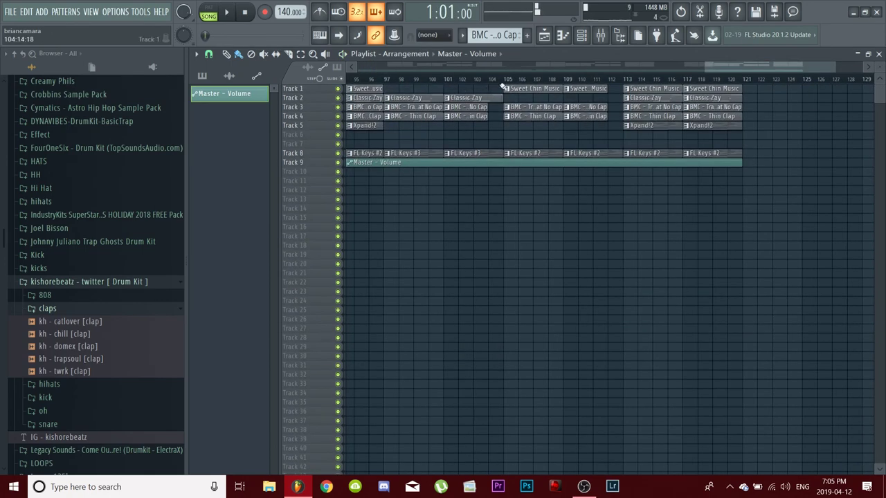
left_click(471, 79)
key("space")
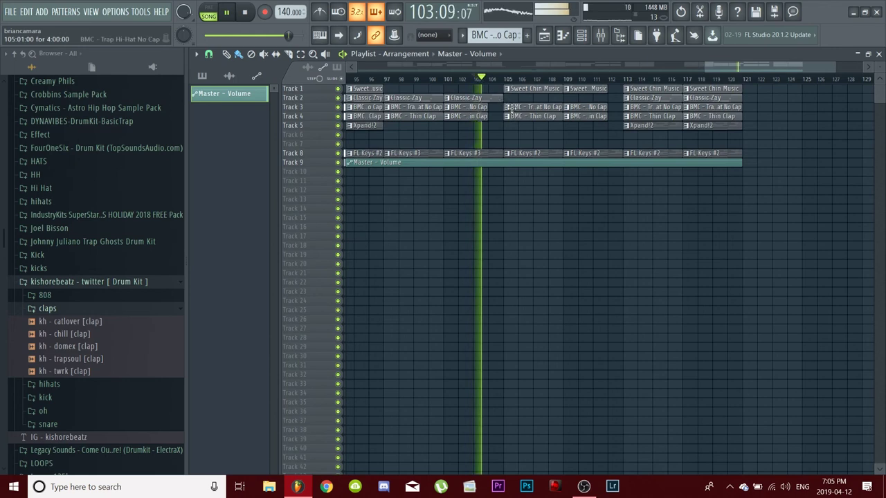
mouse_move(528, 132)
left_mouse_down()
mouse_move(563, 86)
mouse_move(590, 126)
left_mouse_up()
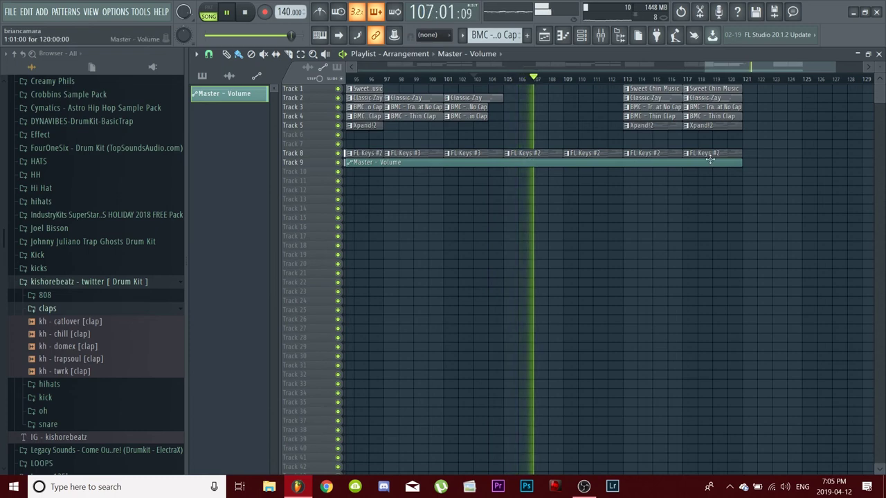
Step: Add an 80% point at bar 105 of the Master volume automation and lower the end point to the minimum for a fade-out
scroll(588, 237, "up", 5)
key("space")
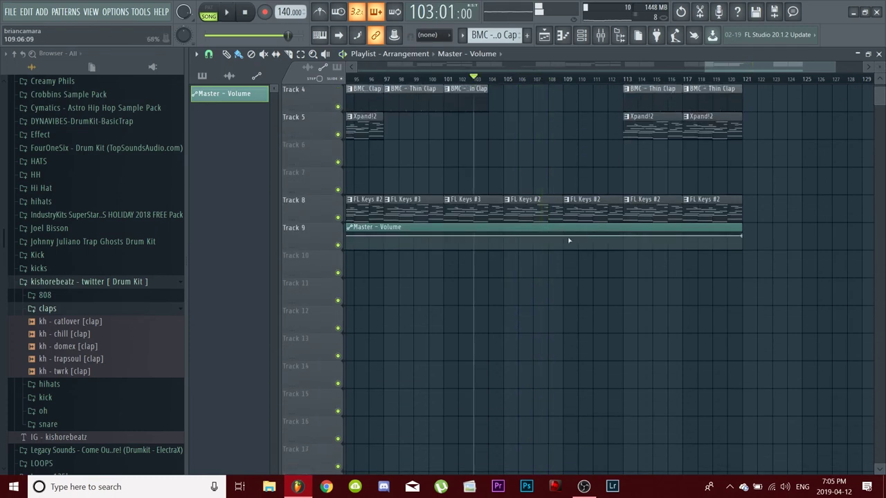
right_click(504, 237)
left_click(569, 418)
left_click_drag(739, 240, 741, 249)
key("space")
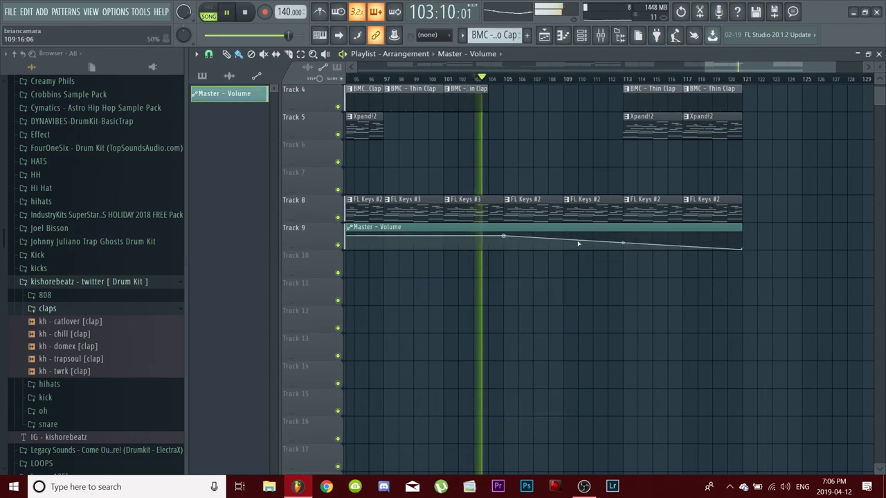
Step: Delete the Classic Zay clips from bars 113 to 120 and duplicate the two Sweet Chin Music clips at bar 89 into bars 97 to 104
scroll(719, 177, "up", 3)
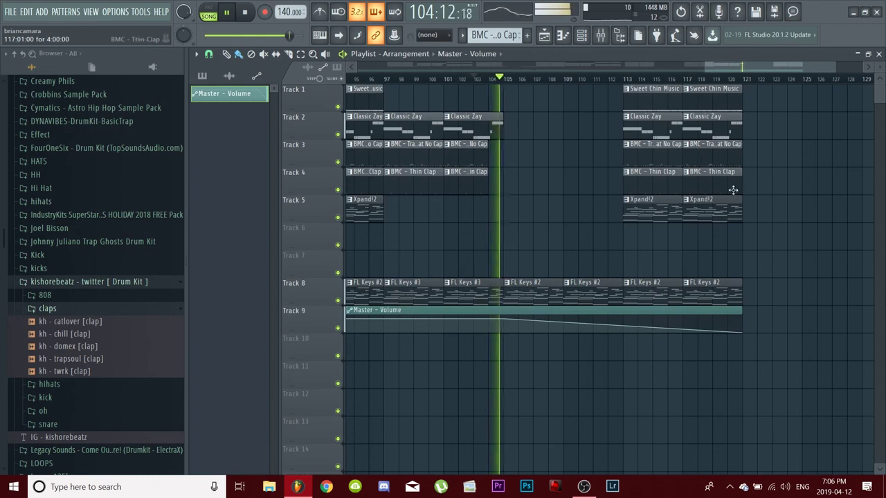
right_click(661, 133)
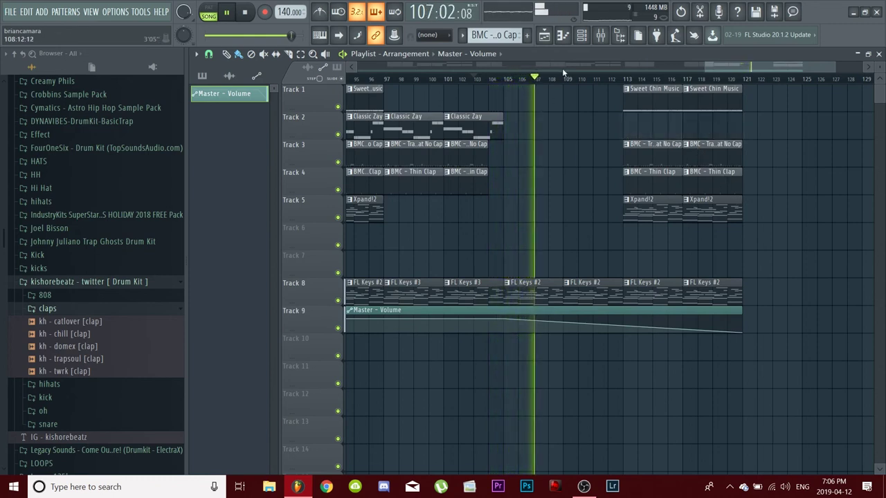
left_click_drag(705, 68, 497, 104)
key("ctrl+b")
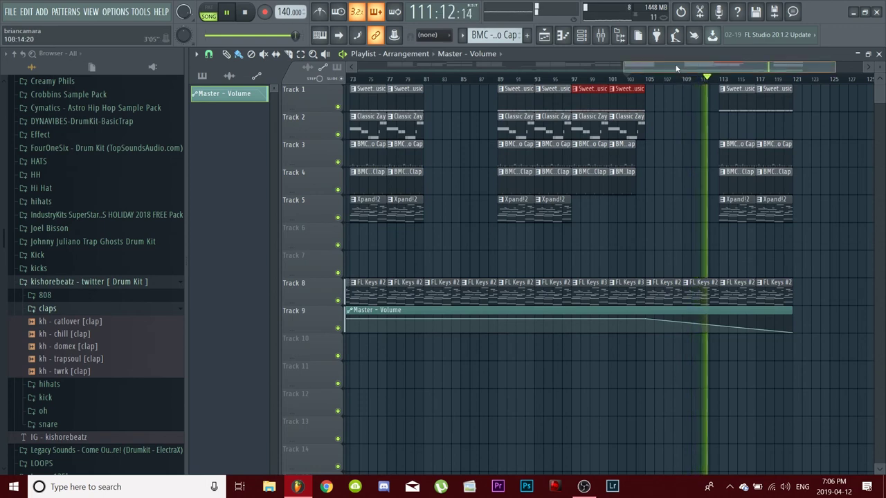
left_click_drag(677, 67, 719, 69)
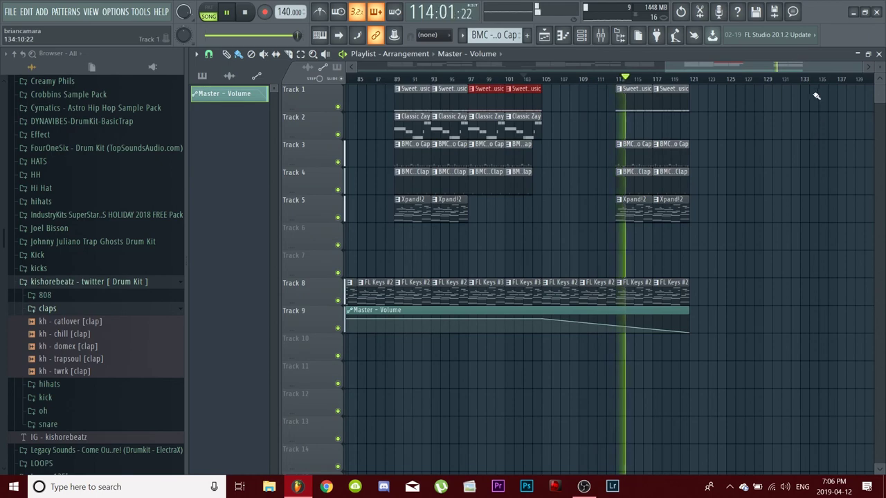
scroll(782, 67, "down", 3)
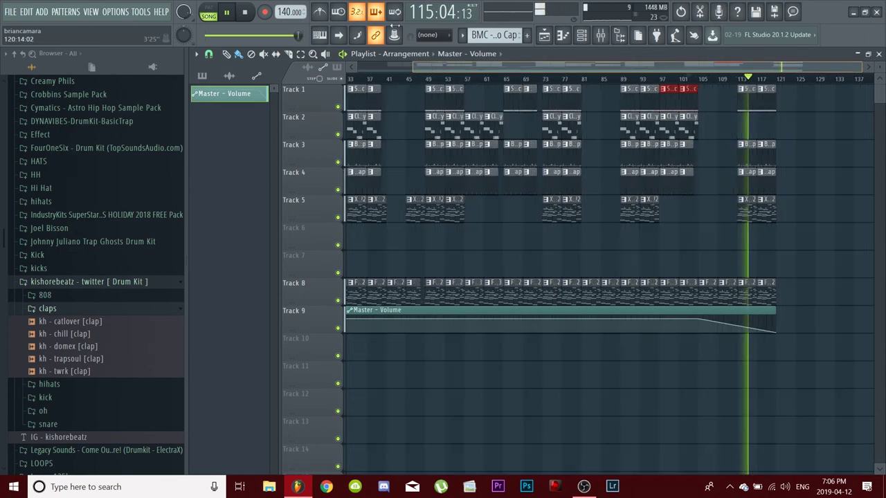
scroll(782, 67, "down", 1)
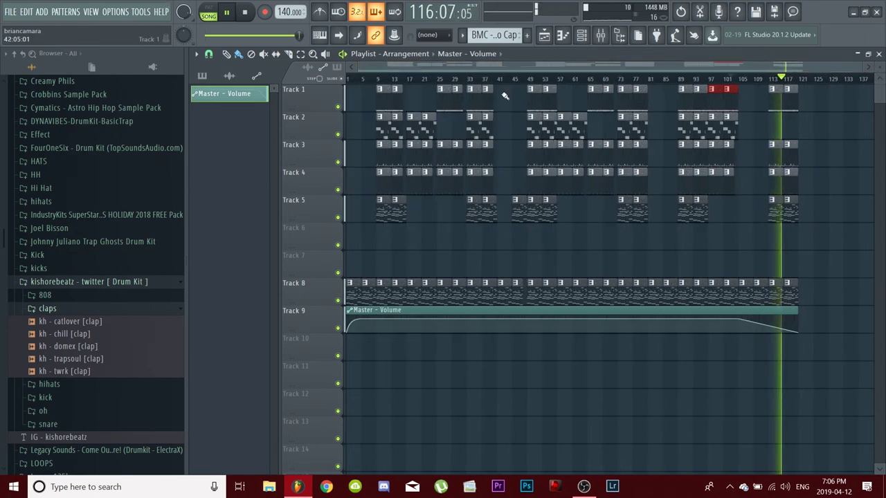
key("space")
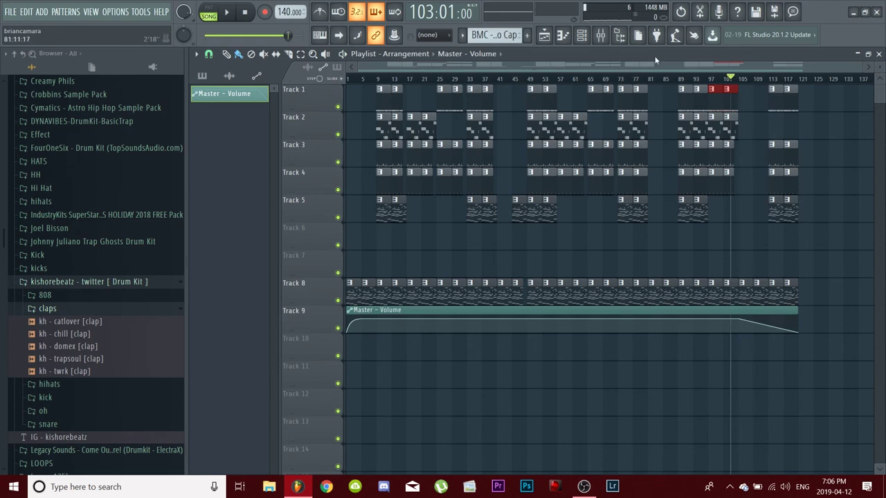
Step: Load Fruity Parametric EQ 2 into slot 3 of the FL Keys mixer track
left_click(601, 36)
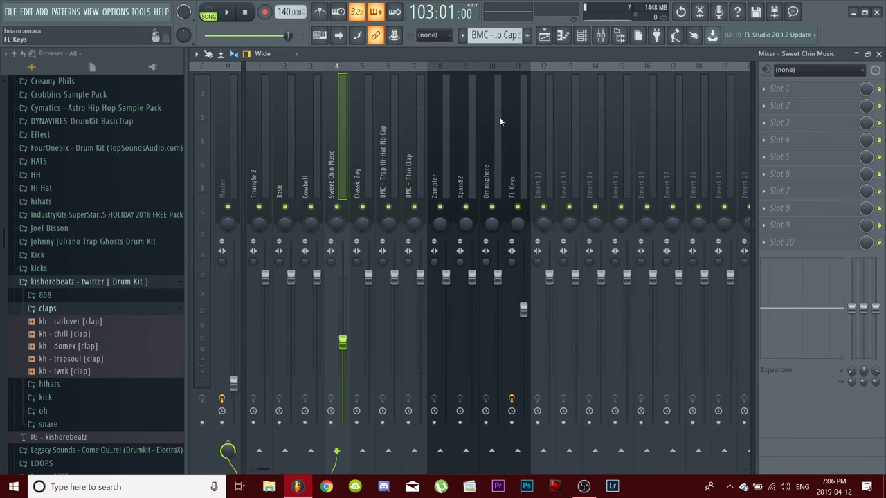
left_click(519, 176)
key("space")
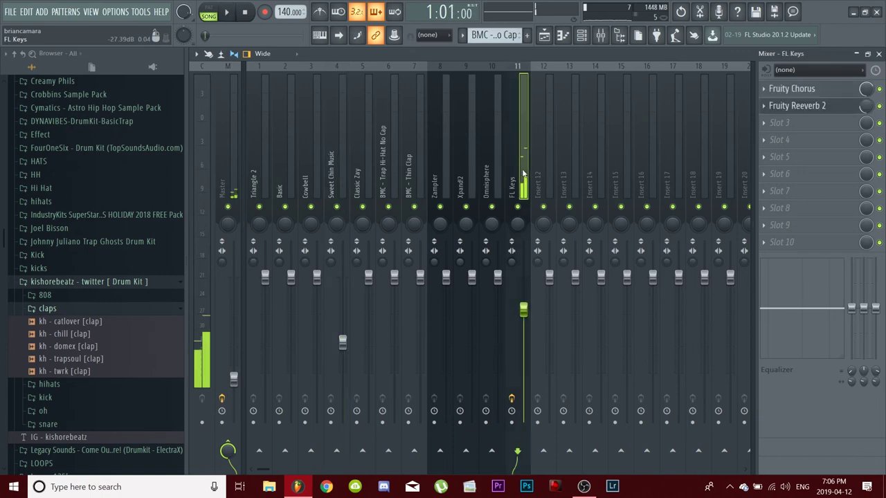
left_click(815, 128)
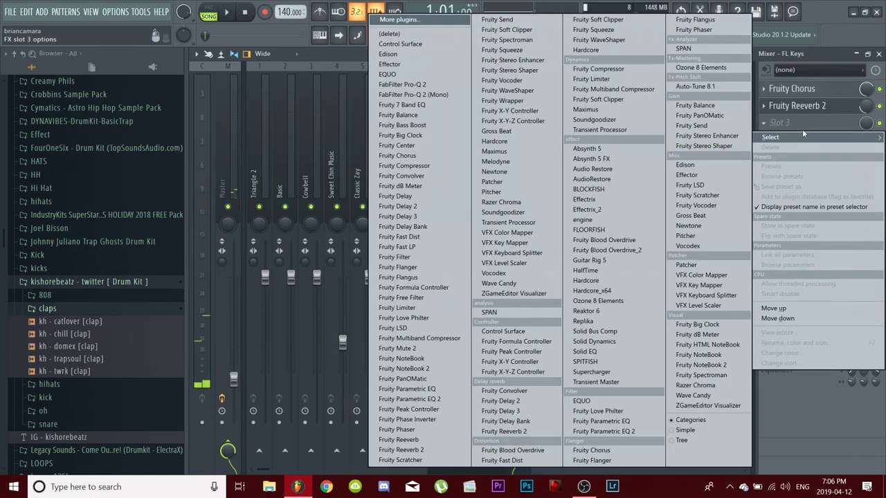
left_click(641, 433)
Step: Pull the EQ's band 7 high shelf down to -18 dB in the sub-bass range and create an automation clip for its frequency
left_click_drag(450, 224, 309, 272)
mouse_move(572, 286)
left_mouse_down()
mouse_move(573, 252)
mouse_move(572, 283)
left_mouse_up()
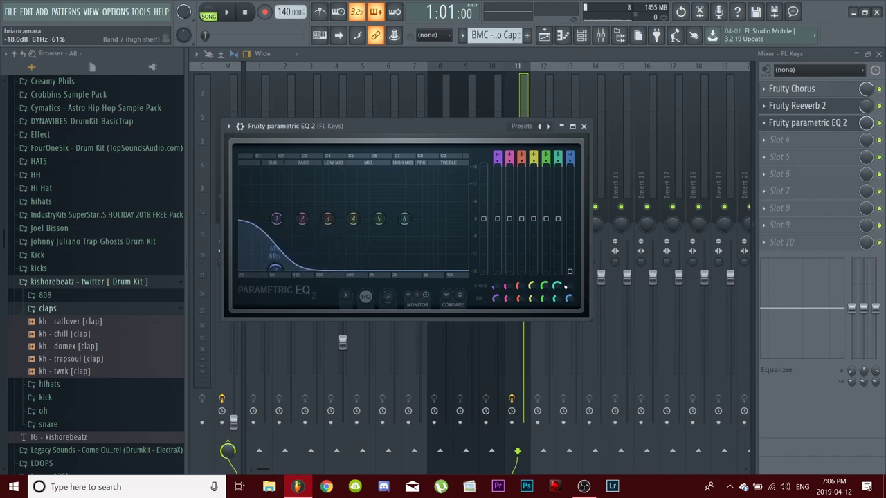
right_click(571, 293)
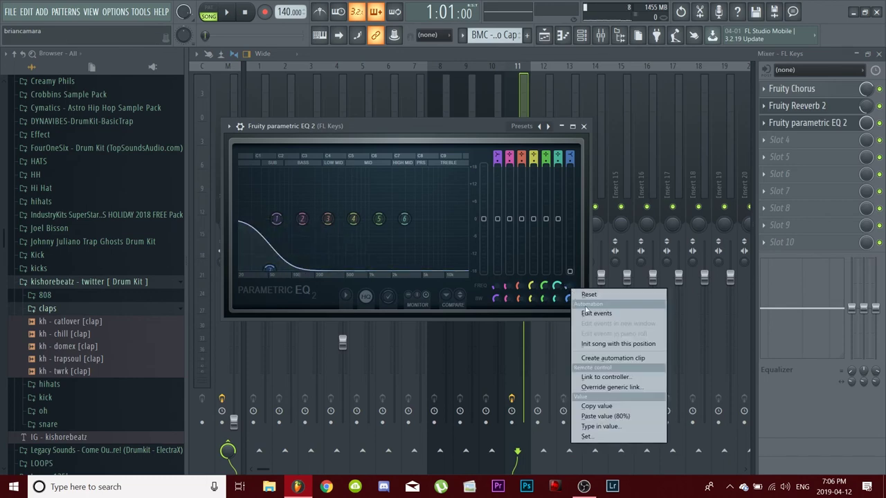
left_click(629, 359)
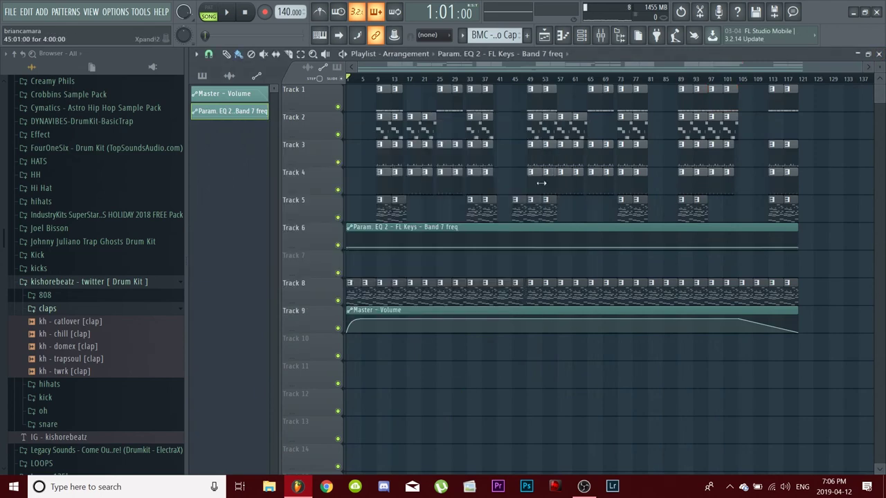
Step: Add a high point at bar 9 of the FL Keys Band 7 frequency automation and pull its end point back to about bar 59
scroll(423, 258, "up", 4)
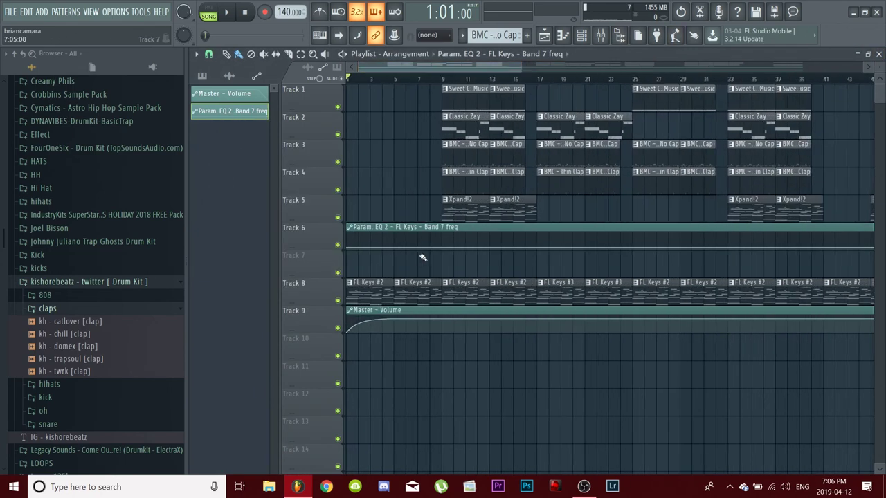
left_click_drag(442, 251, 445, 230)
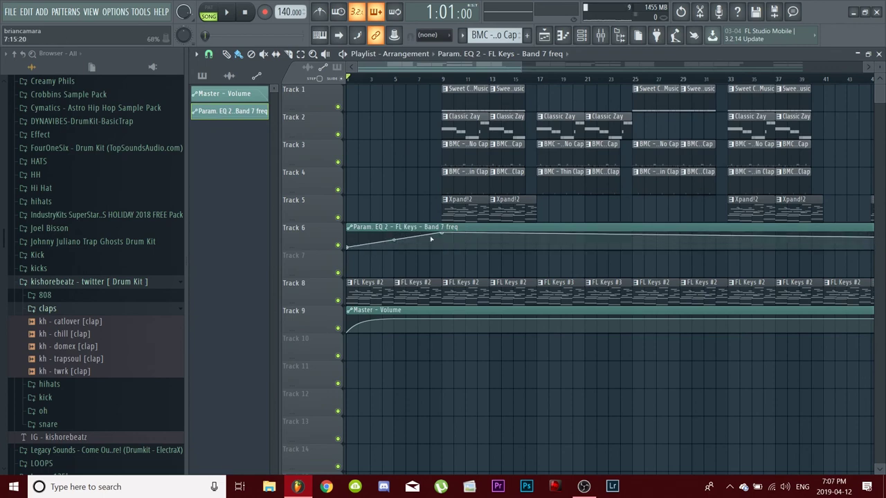
left_click_drag(424, 65, 611, 66)
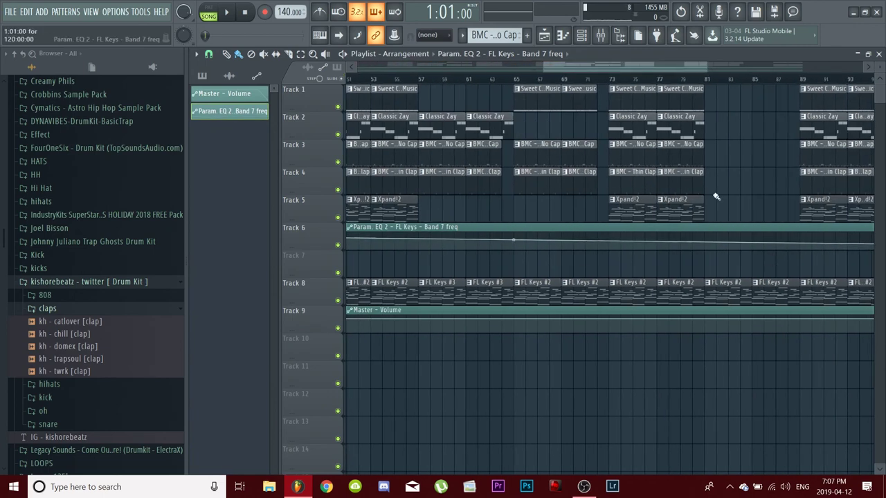
left_click_drag(704, 70, 832, 72)
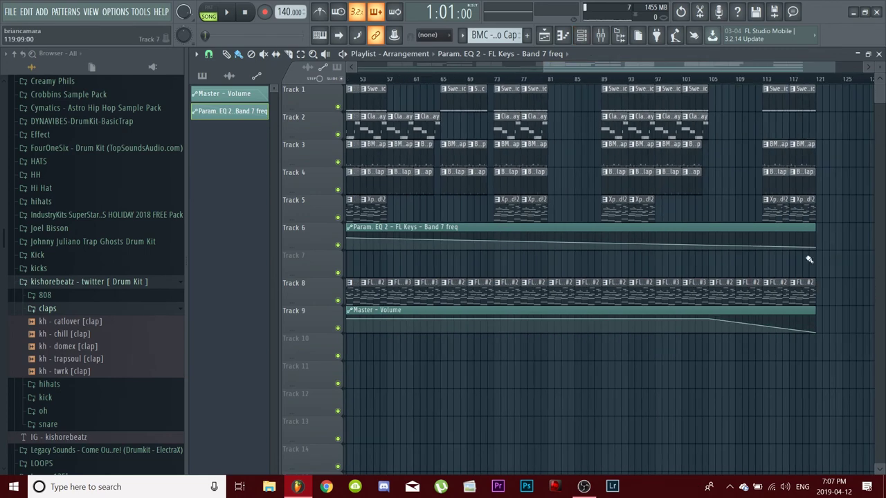
left_click_drag(815, 245, 415, 193)
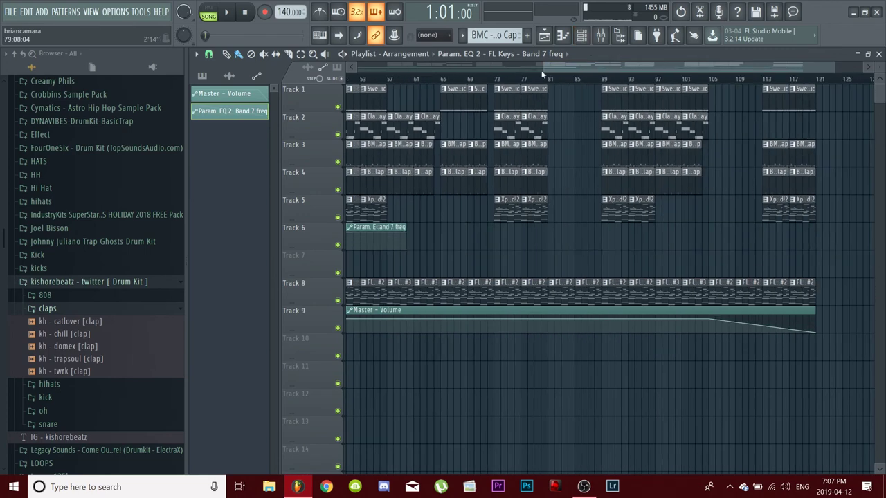
left_click_drag(592, 66, 356, 80)
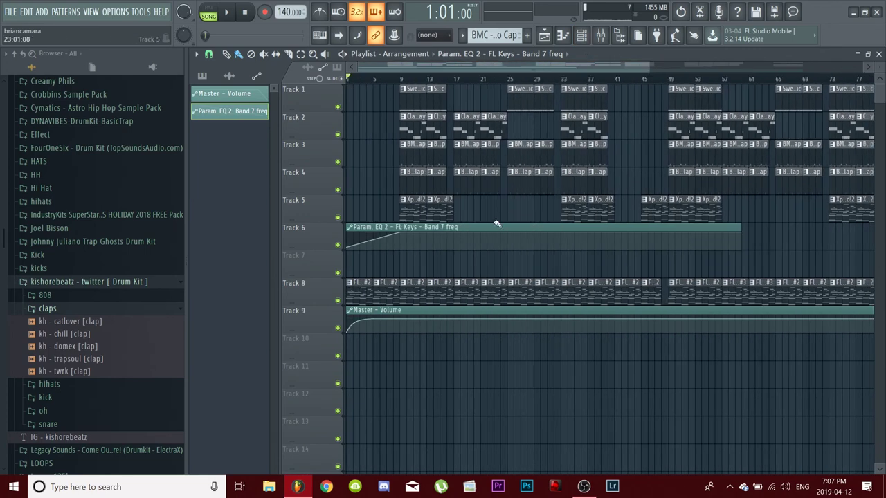
Step: Play the song with the FL Keys track's Fruity Parametric EQ 2 open to check the band 7 filter sweep
left_click(581, 36)
left_click(600, 37)
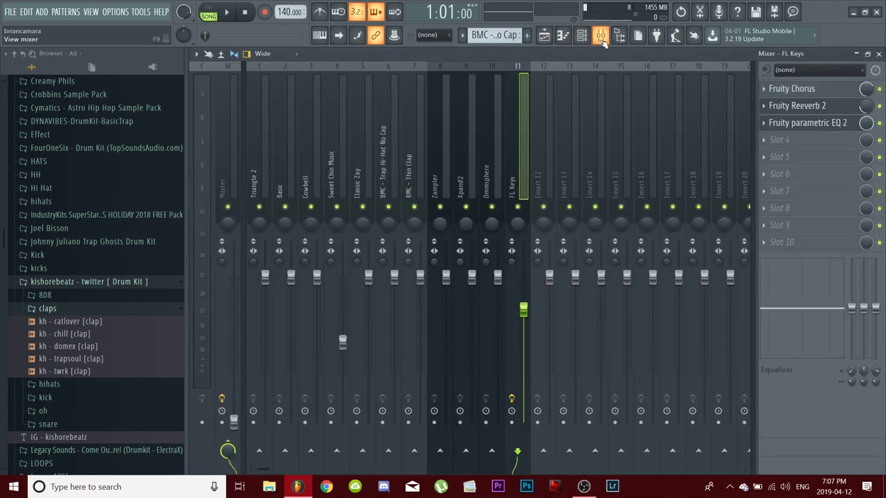
left_click(789, 125)
key("space")
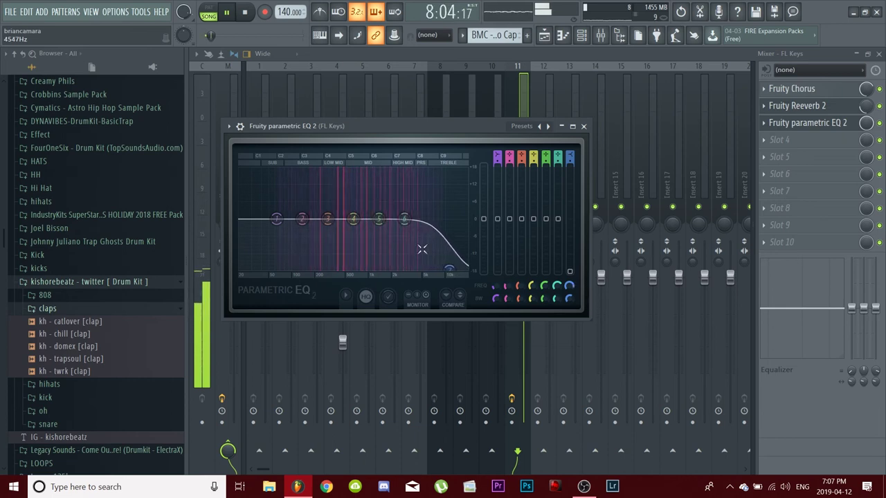
left_click(584, 127)
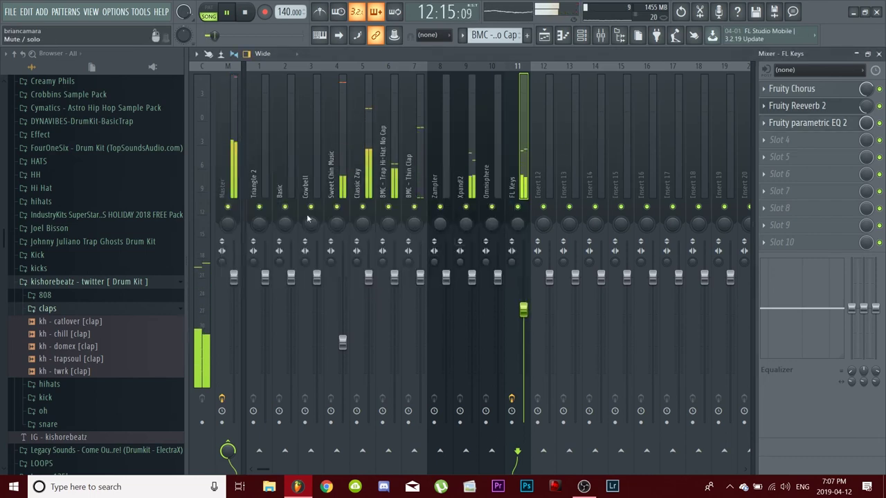
Step: Lower the Sweet Chin Music mixer fader during playback, return to the playlist and stop the song
left_click_drag(342, 341, 342, 360)
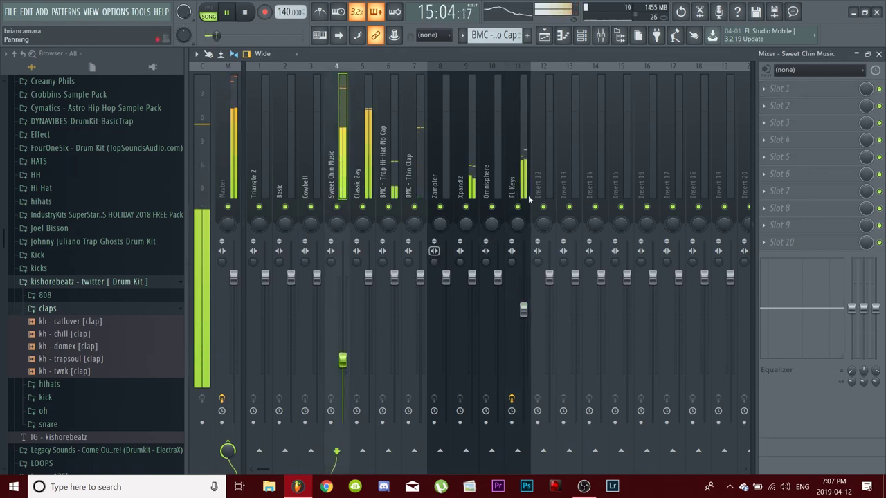
left_click(878, 54)
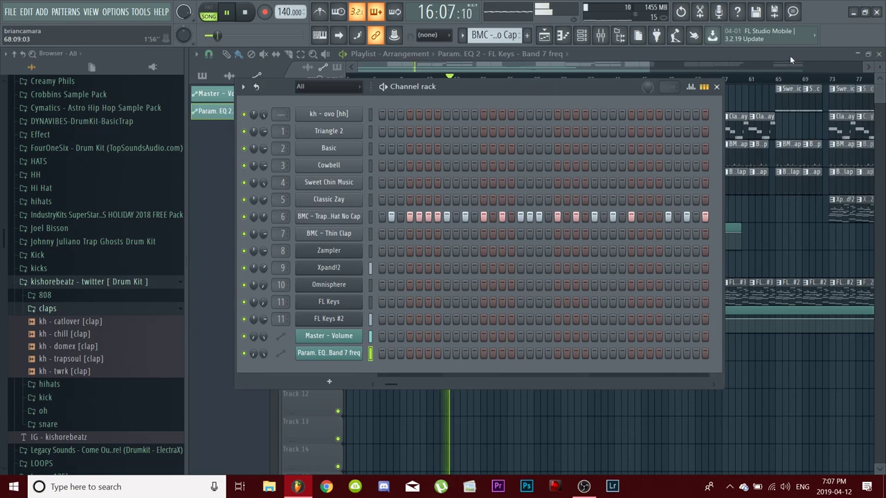
key("F6")
key("space")
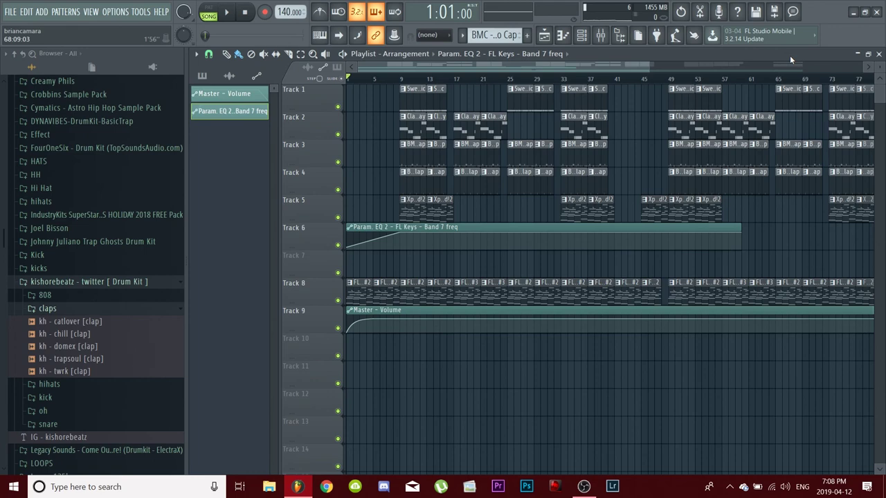
Step: Review the full arrangement in the playlist and look over the mixer tracks and their effect slots
key("space")
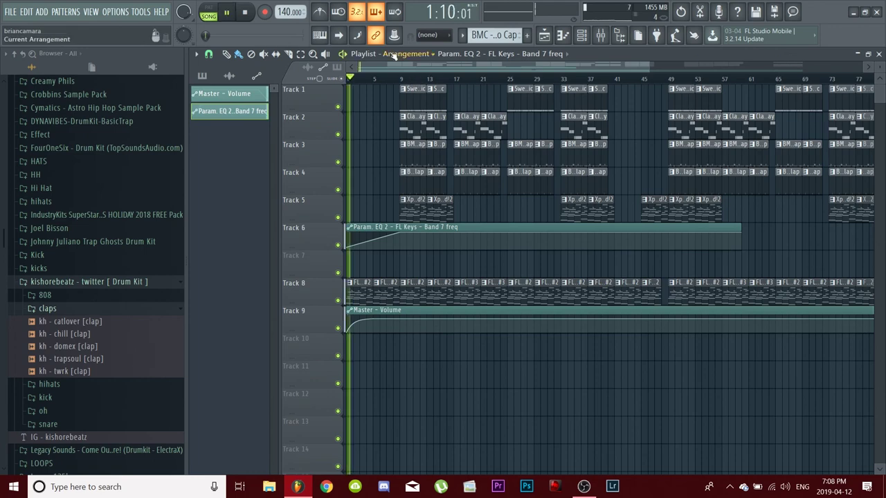
left_click_drag(655, 67, 803, 66)
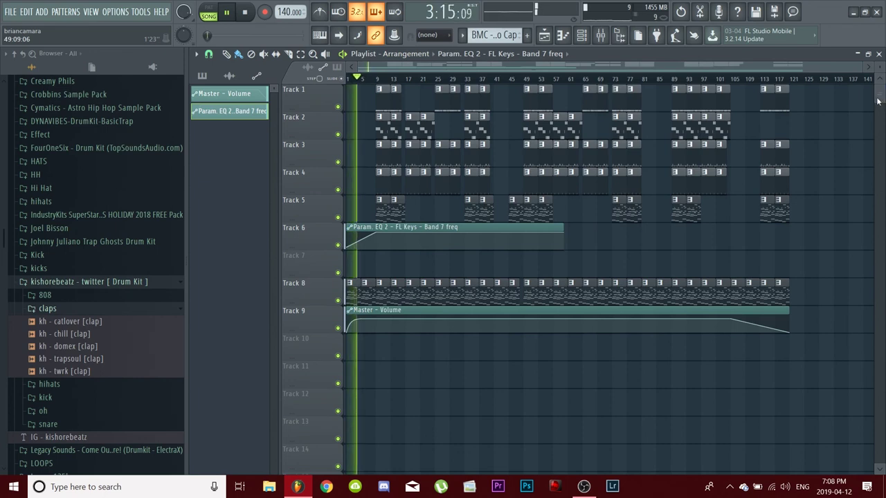
left_click_drag(880, 78, 879, 88)
key("space")
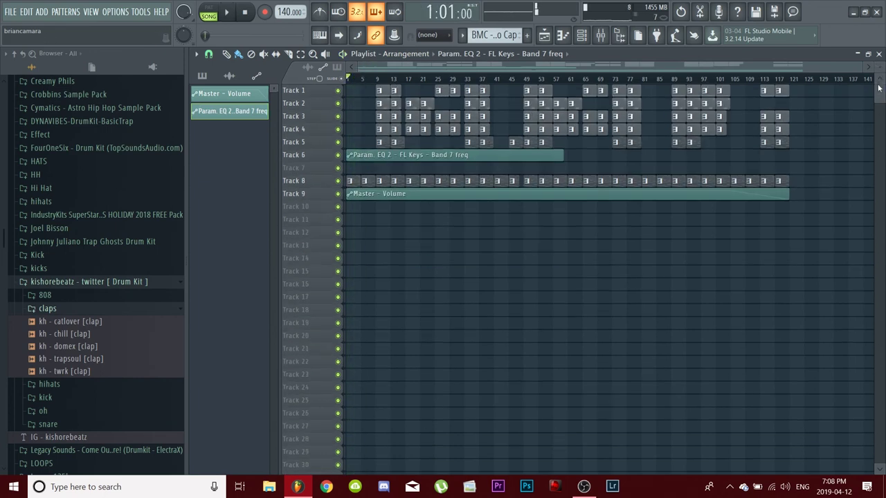
left_click(601, 34)
left_click_drag(518, 192, 290, 233)
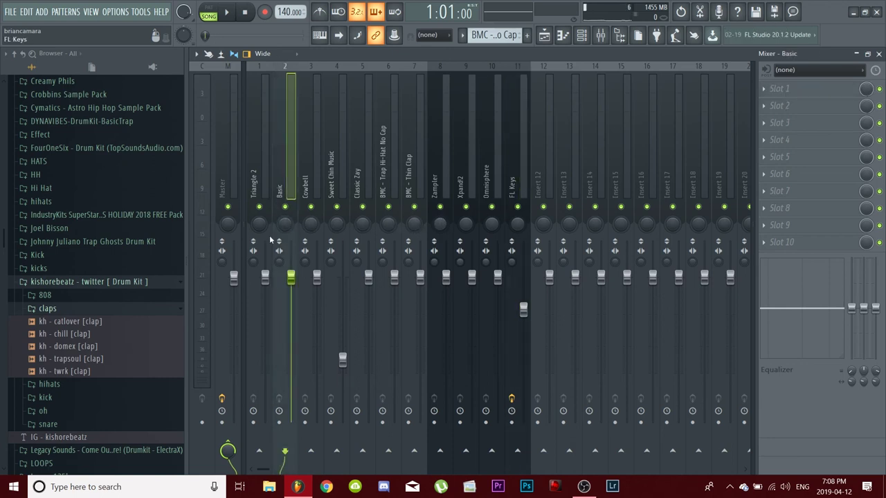
left_click_drag(272, 240, 385, 217)
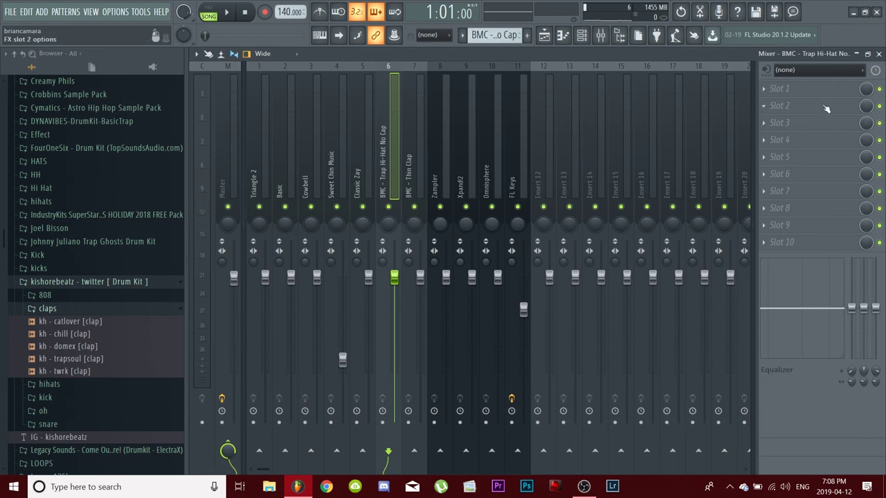
left_click(879, 54)
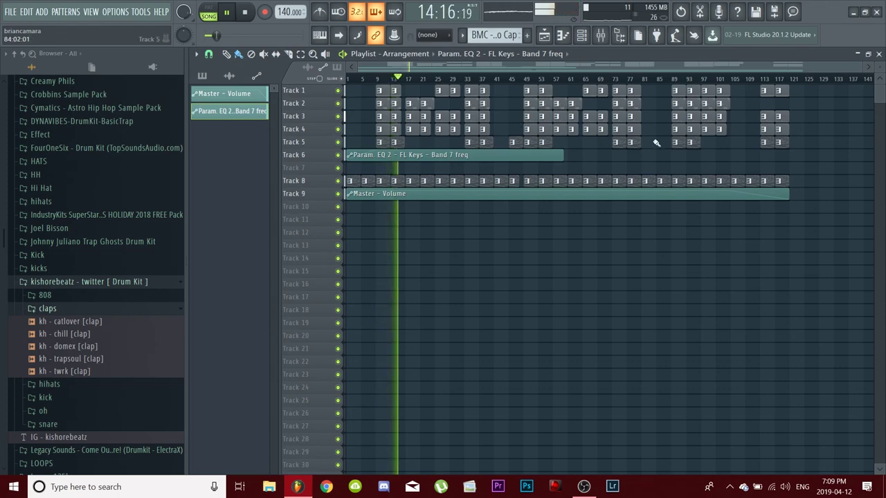
left_click_drag(880, 67, 879, 45)
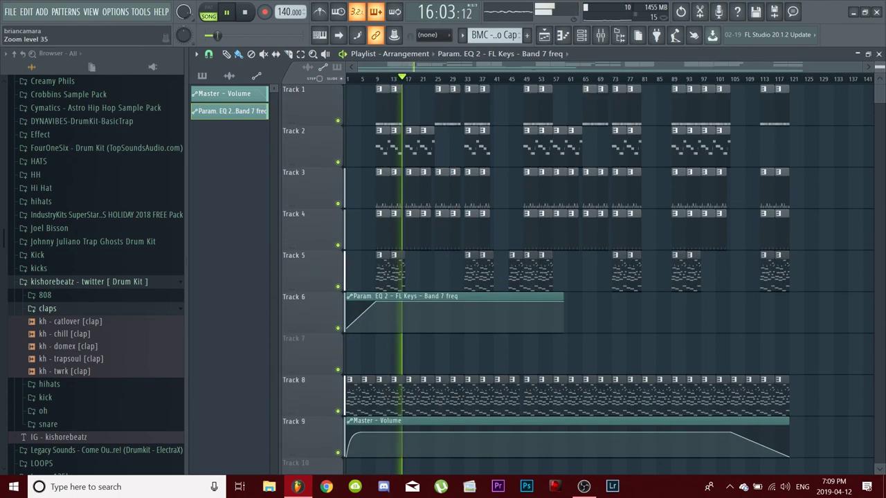
Step: Load Fruity Limiter into slot 1 of the Classic Zay mixer track and use its COMP mode
key("F9")
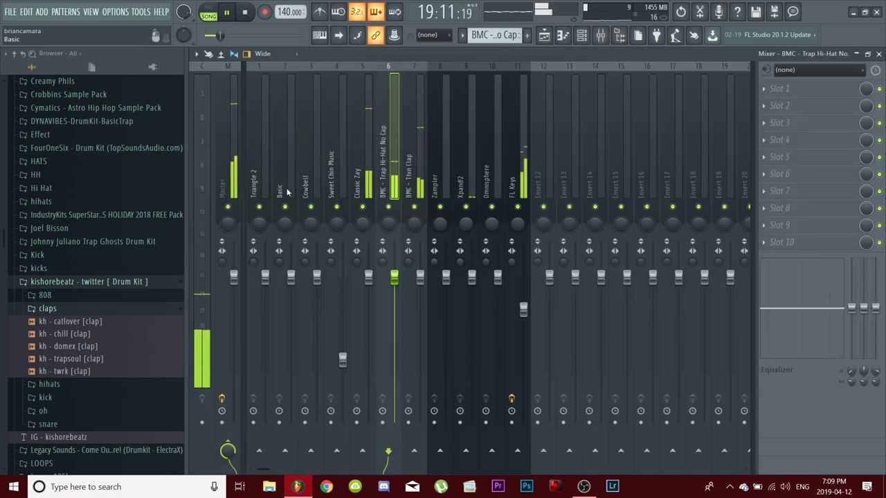
left_click(335, 177)
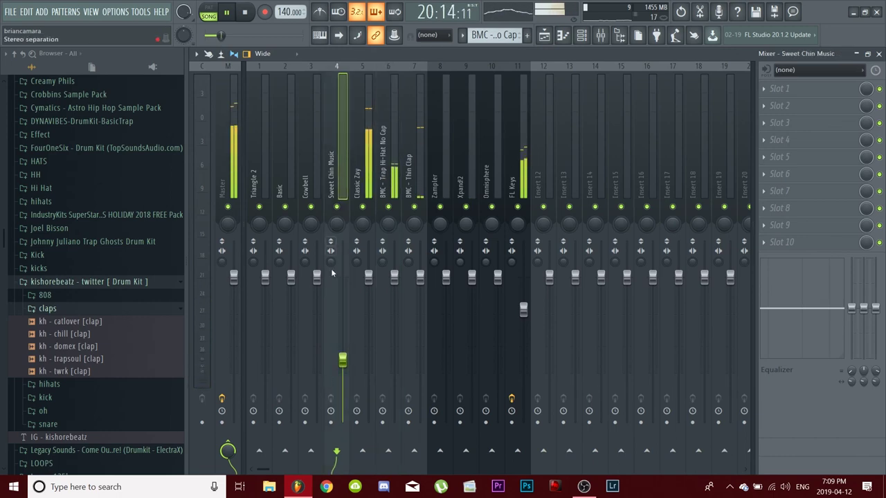
left_click(364, 460)
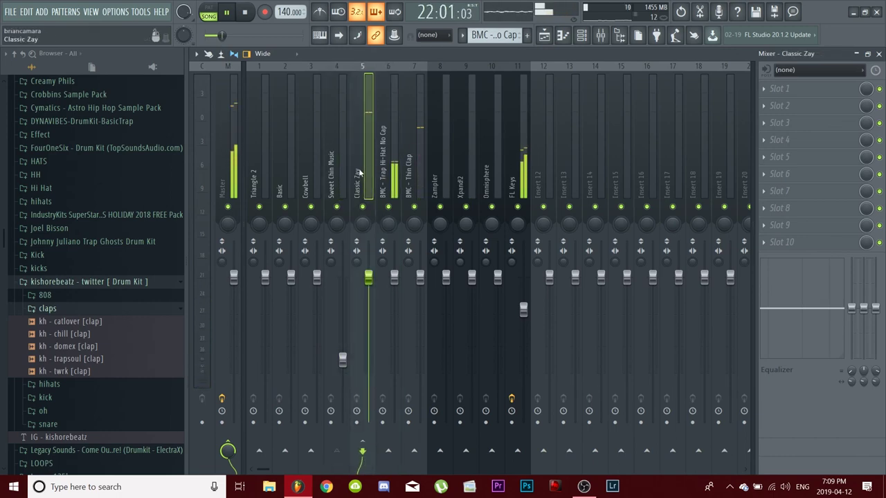
left_click(805, 87)
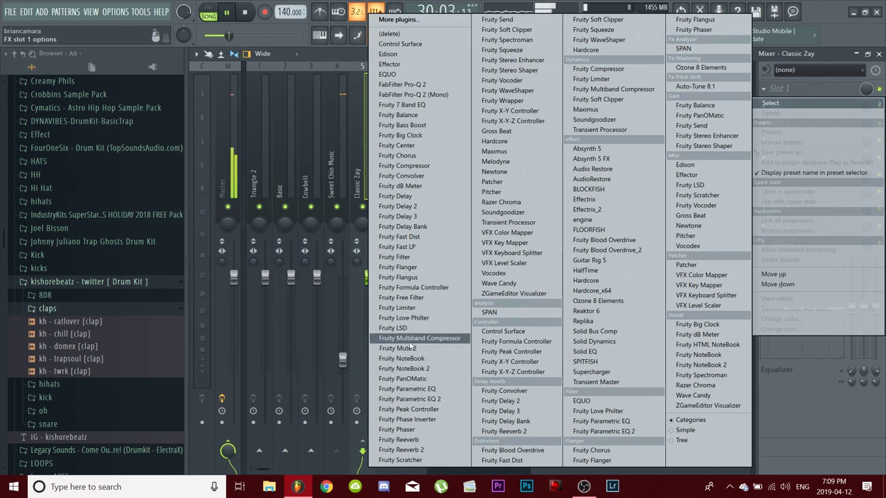
left_click(397, 308)
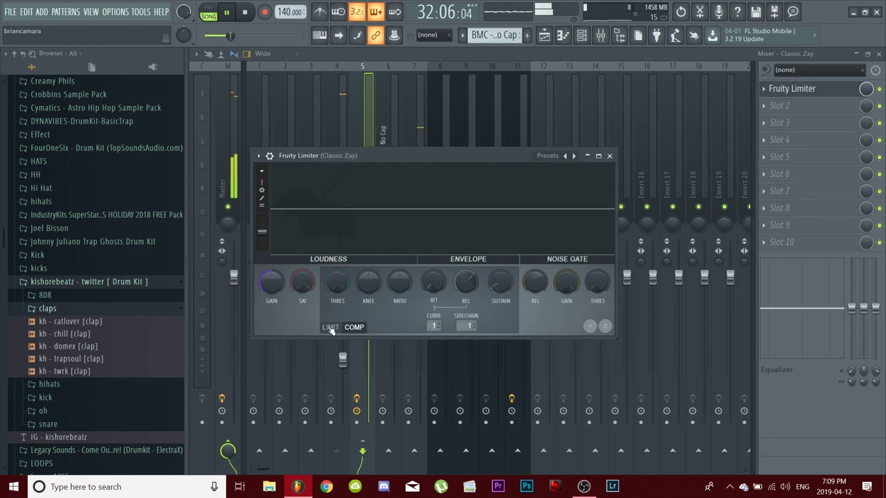
left_click(331, 328)
left_click(354, 327)
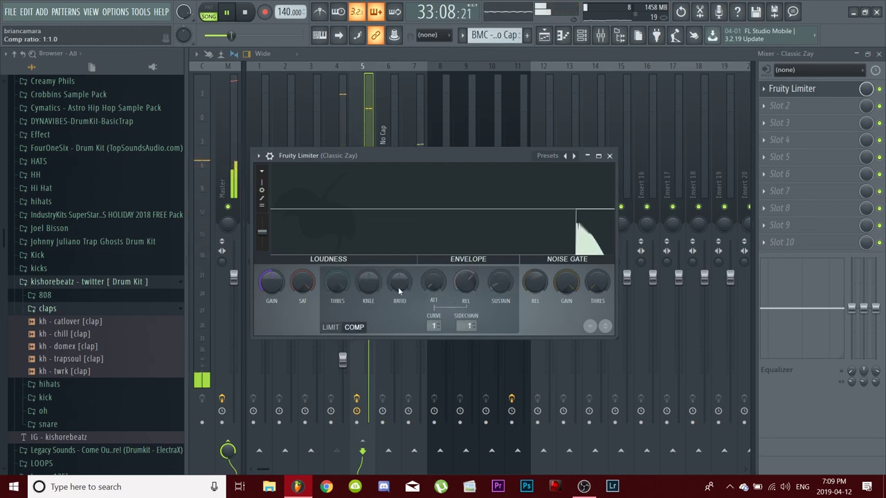
Step: Raise the compression ratio and lower the compressor threshold in Classic Zay's Fruity Limiter
left_click_drag(394, 300, 394, 284)
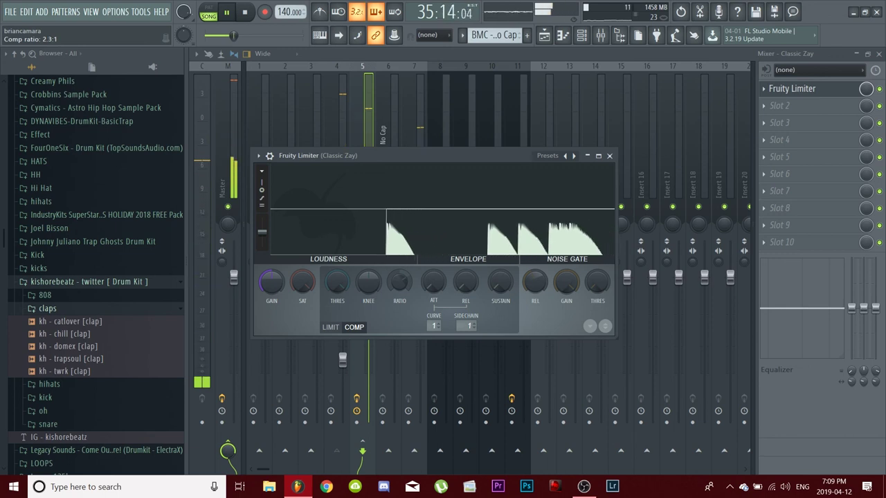
left_click_drag(329, 291, 330, 322)
left_click_drag(330, 291, 330, 346)
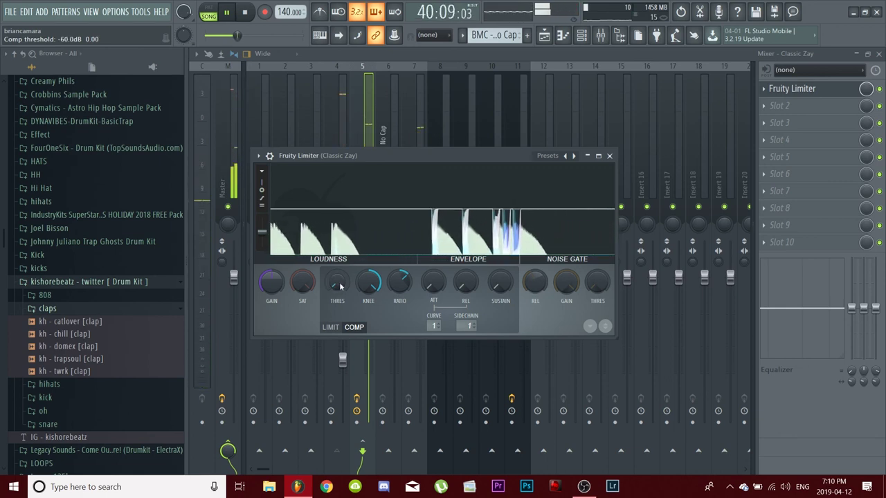
left_click_drag(340, 277, 340, 251)
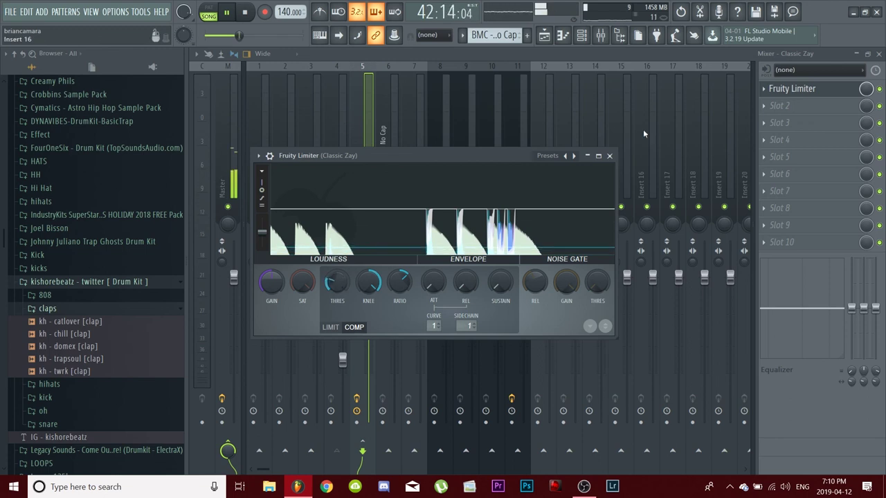
left_click(609, 156)
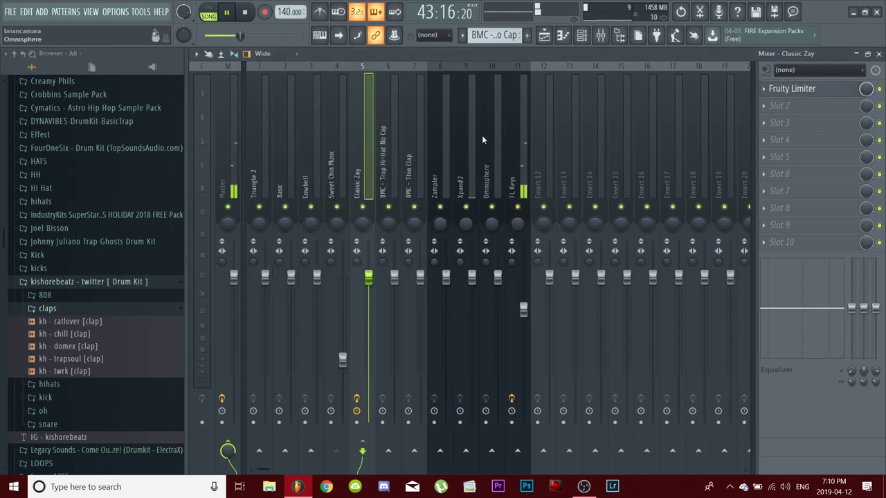
Step: Lower the Xpand!2 mixer fader to 80% (-4.6 dB)
left_click(227, 159)
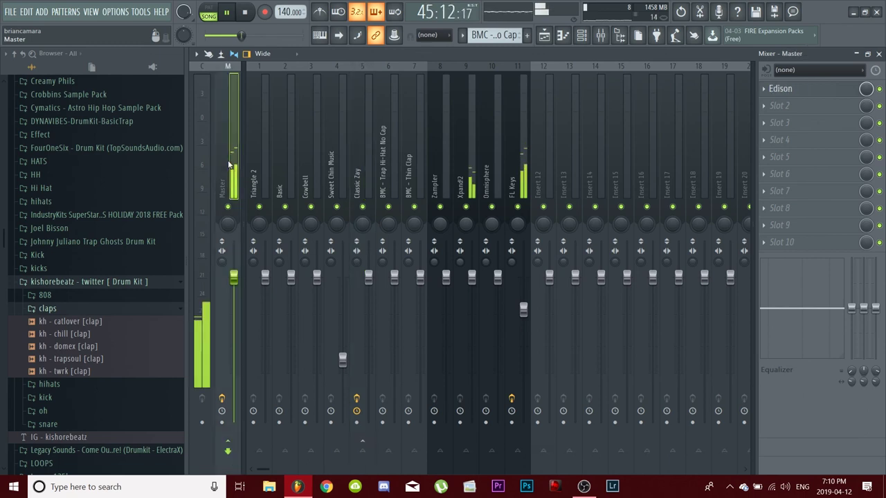
left_click(476, 184)
left_click_drag(472, 278, 477, 310)
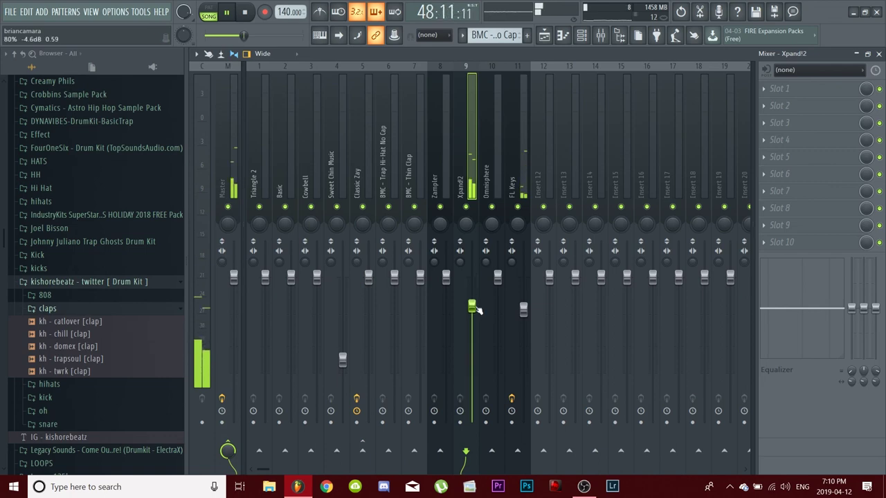
Step: Load Fruity Reeverb 2 into slot 1 of the Xpand!2 mixer track, raising its wet level and lowering its dry level
left_click(779, 88)
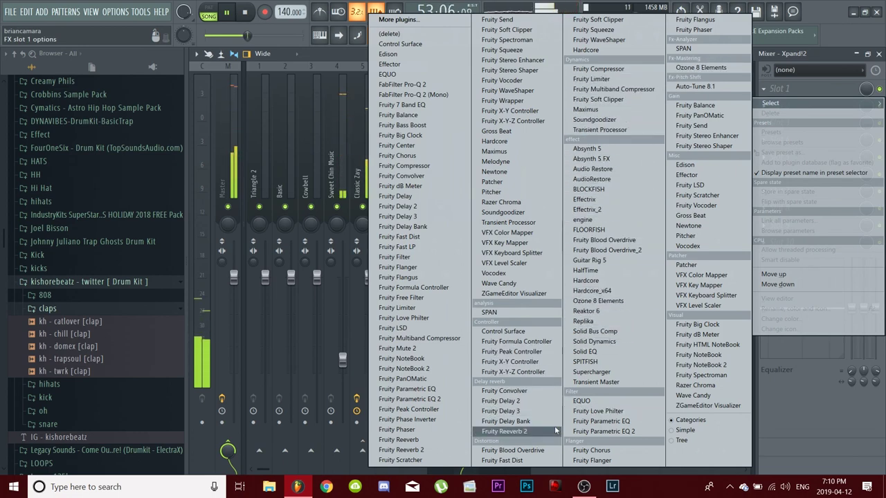
left_click(504, 431)
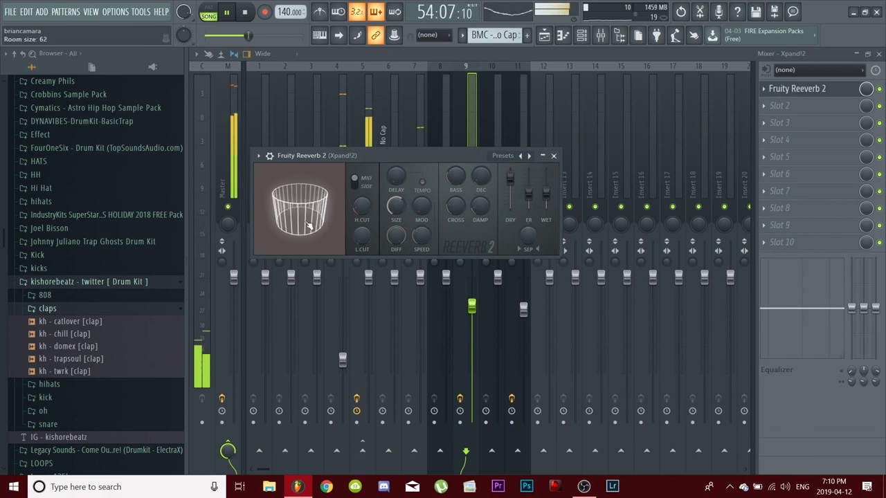
left_click_drag(547, 196, 547, 168)
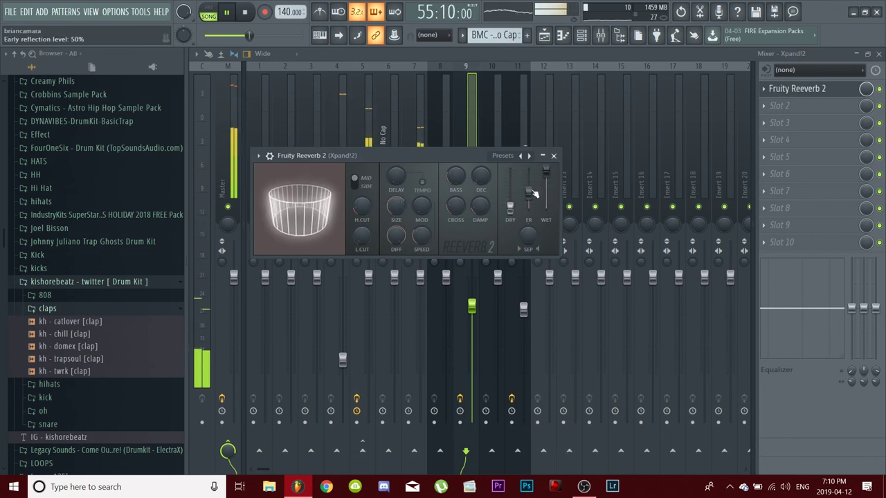
left_click(553, 155)
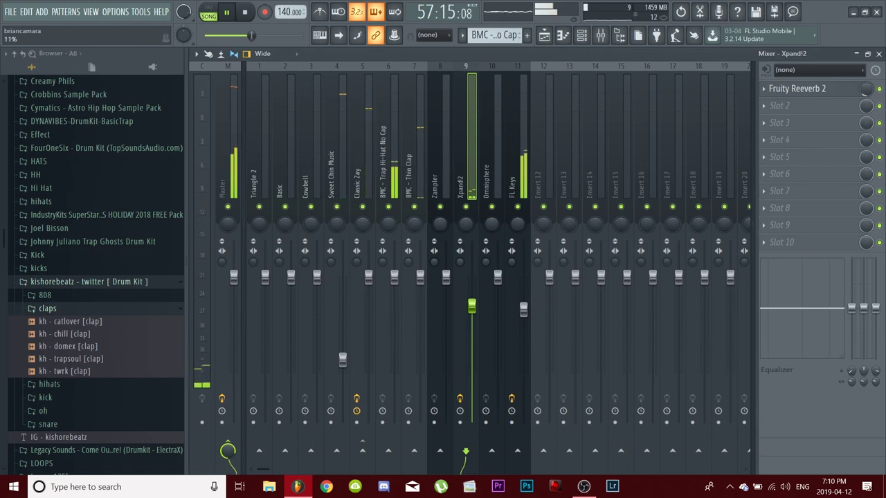
Step: Add a second Fruity Parametric EQ 2 in slot 4 of the FL Keys mixer track
left_click(523, 169)
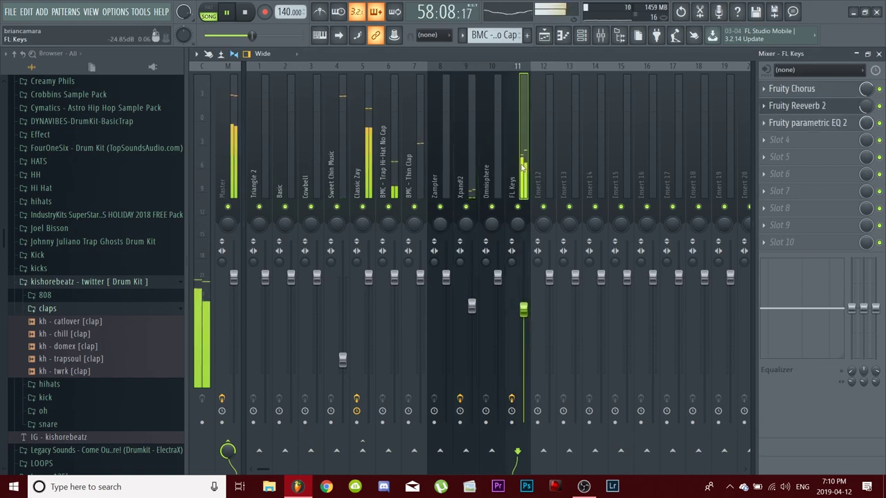
left_click(807, 128)
left_click(626, 432)
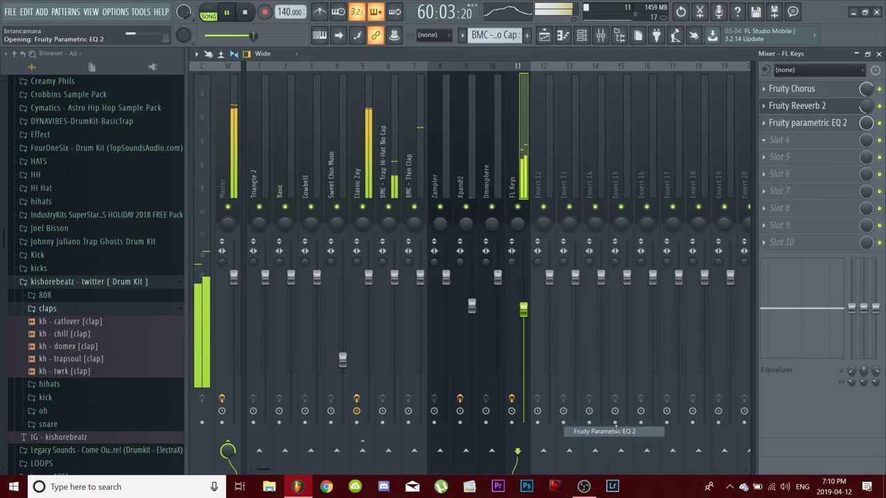
Step: Shape the new FL Keys EQ with a steep band 1 cut at 252 Hz and a band 7 cut at 16068 Hz, both at -18 dB
left_click_drag(317, 235, 359, 281)
scroll(317, 259, "up", 5)
right_click(317, 260)
left_click(327, 274)
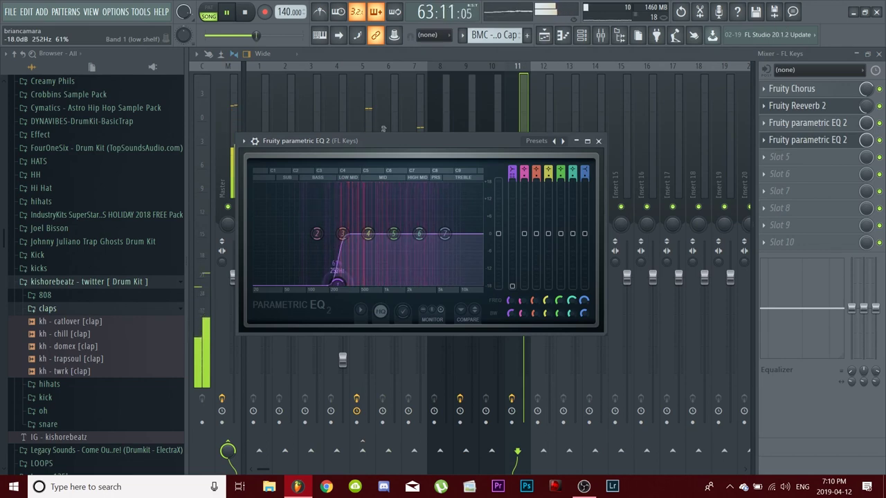
left_click_drag(446, 238, 447, 282)
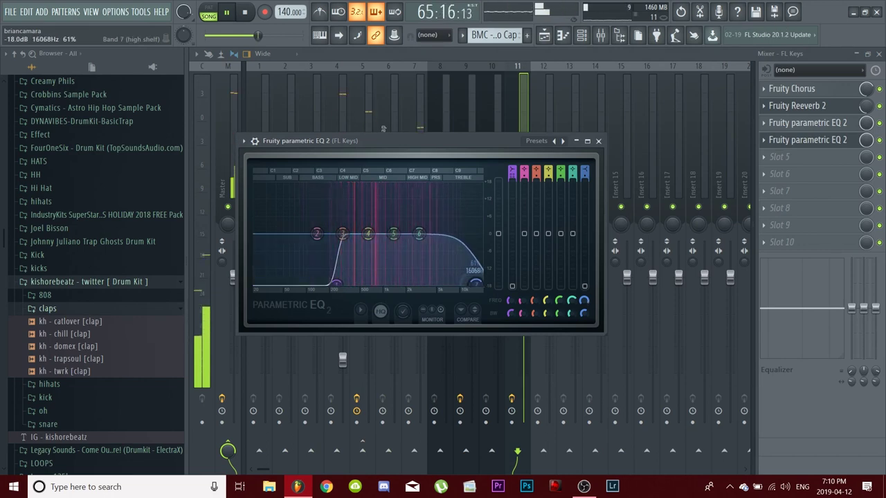
left_click(599, 142)
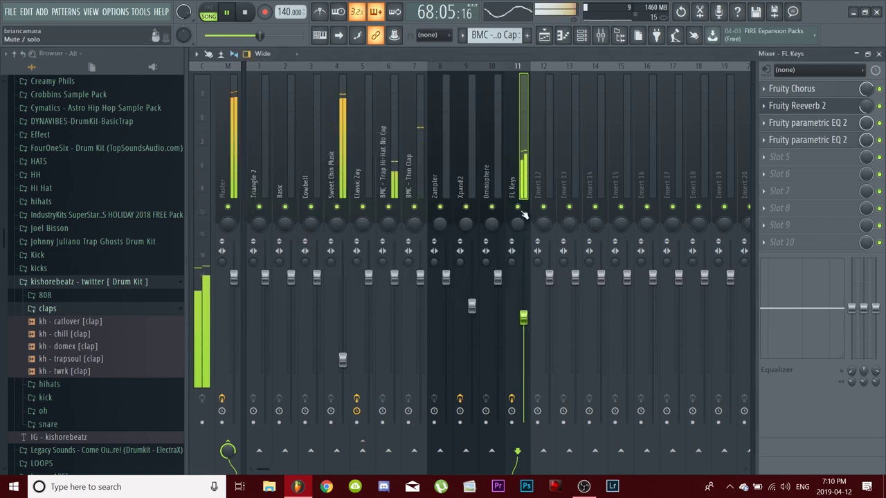
Step: Duplicate the lowest notes of the FL Keys #2 pattern (G#4, G4, F4, A#4) one octave lower in the piano roll
left_click(878, 53)
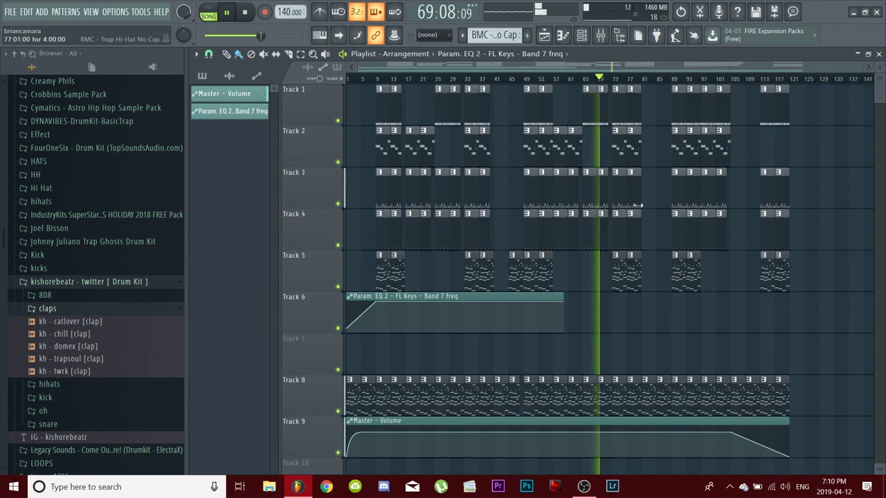
double_click(599, 400)
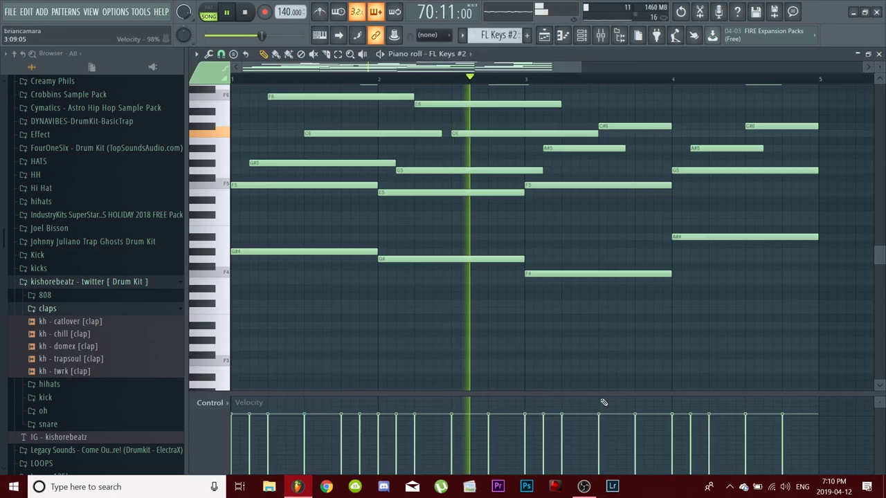
scroll(636, 311, "up", 3)
left_click_drag(792, 379, 227, 237)
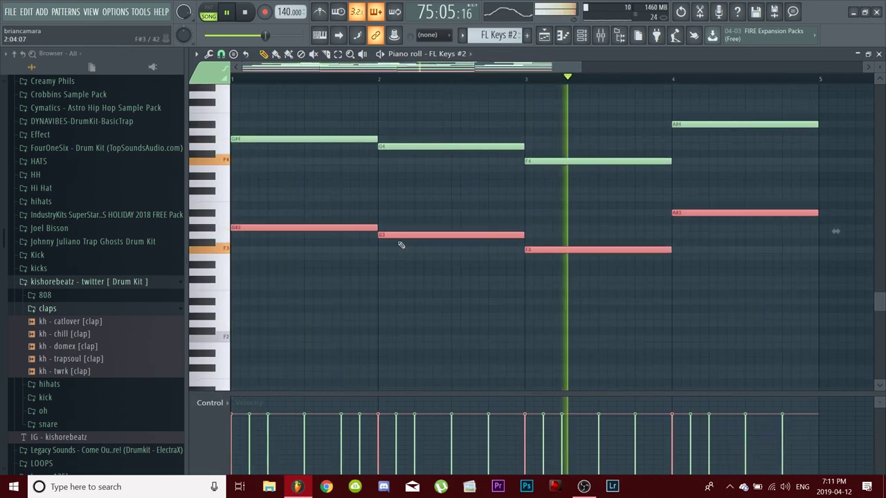
left_click(389, 208)
scroll(449, 196, "up", 1)
scroll(458, 206, "up", 4)
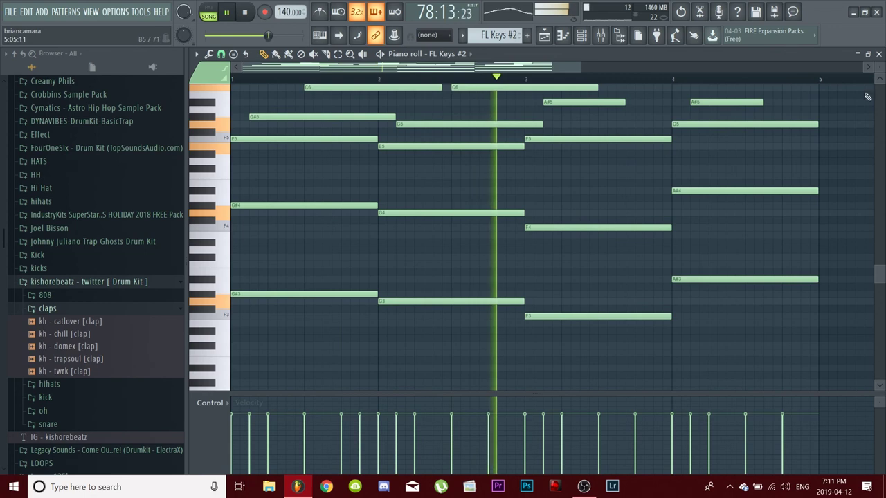
left_click(879, 54)
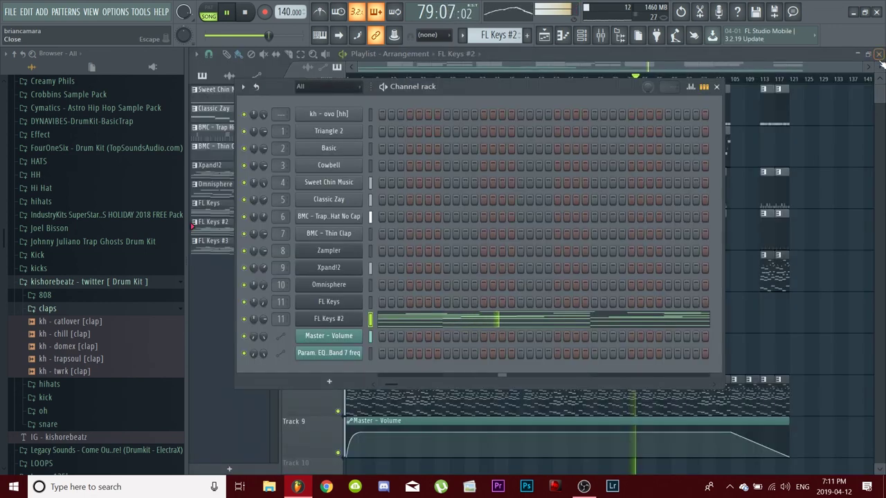
Step: Slightly lower the velocity of the FL Keys #2 bass notes and strum all of the pattern's notes with alternate direction
left_click(422, 320)
left_click_drag(784, 351, 228, 269)
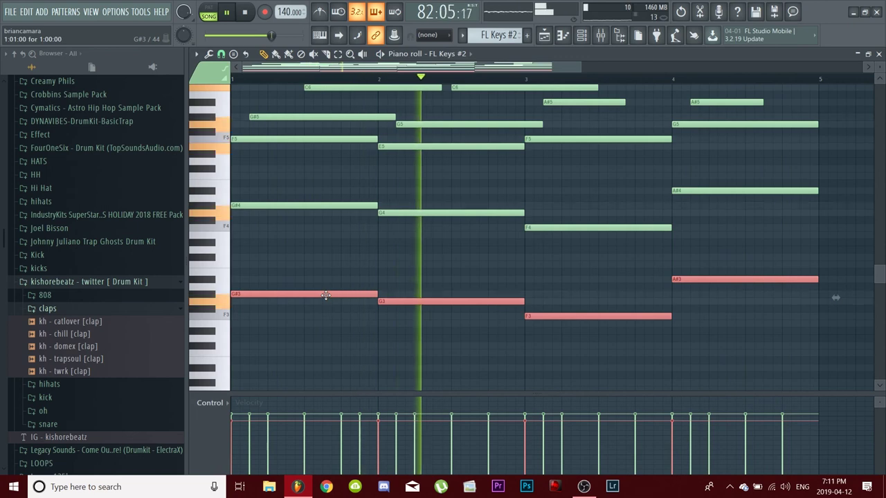
key("ctrl+a")
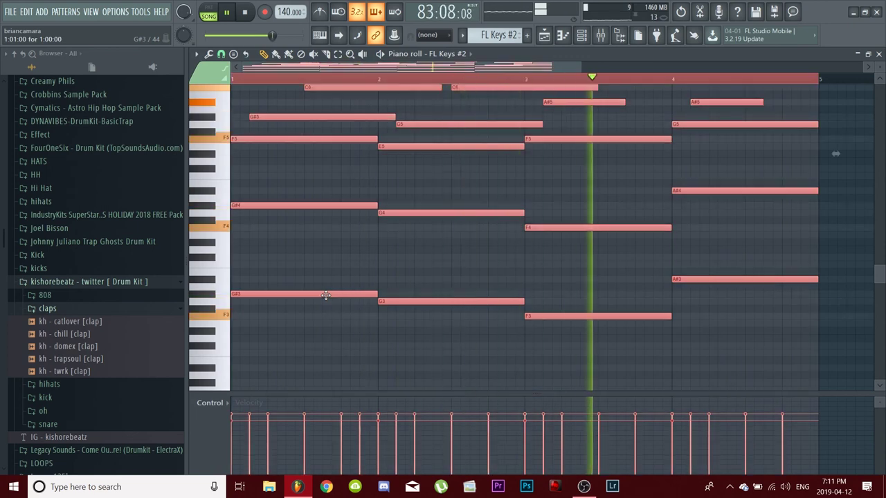
key("alt+s")
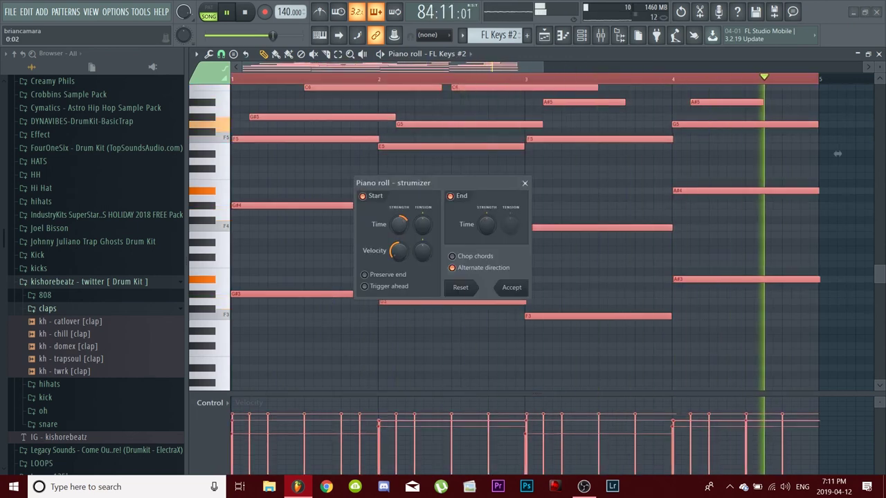
left_click(510, 288)
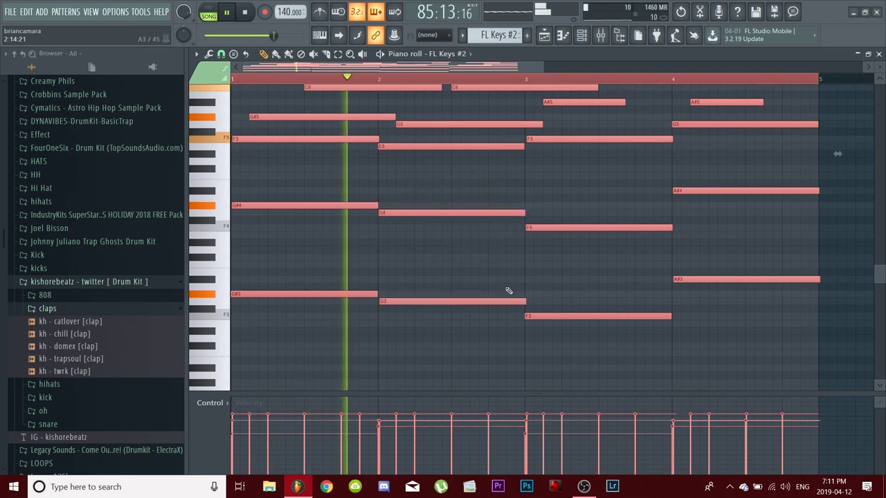
Step: Randomize the velocities of all FL Keys #2 notes and return to the playlist
key("alt+r")
left_click(145, 239)
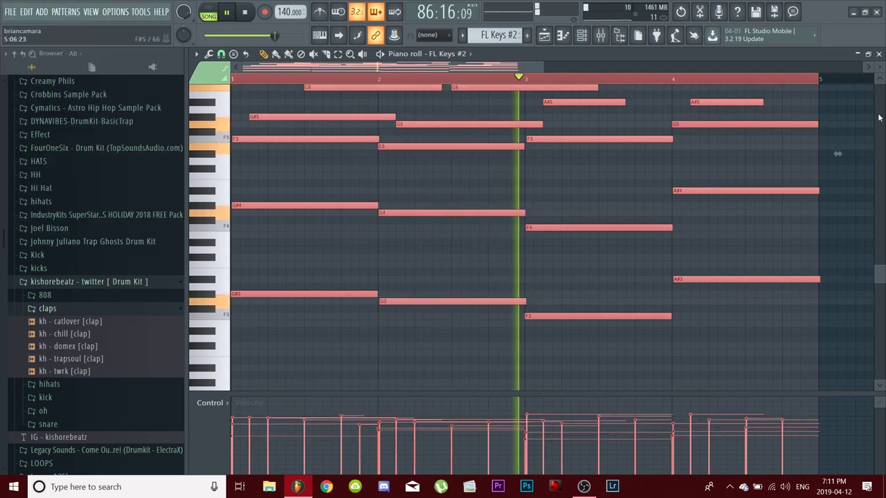
key("F7")
key("F5")
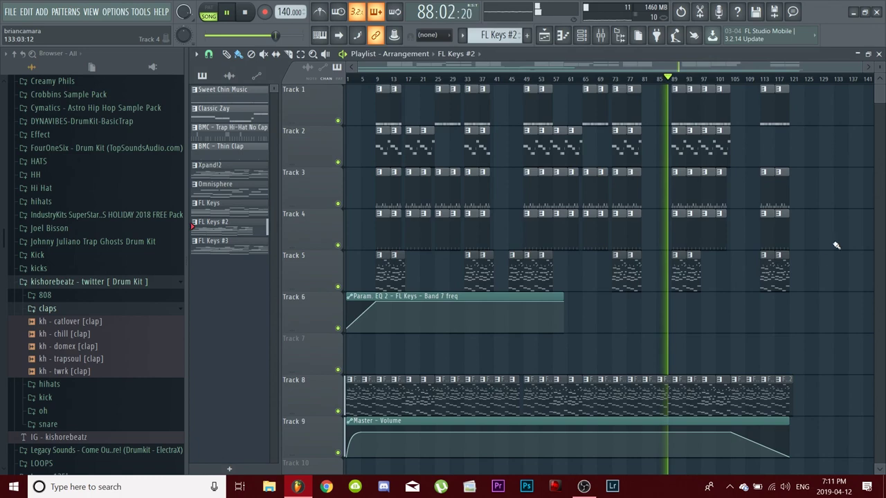
Step: Raise the FL Keys mixer fader and lower the BMC - Trap Hi-Hat No Cap and BMC - Thin Clap faders
key("F9")
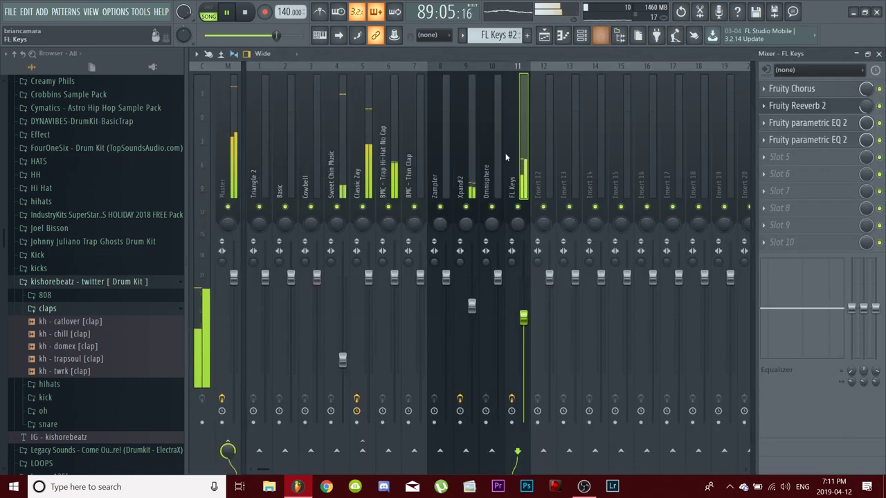
left_click_drag(524, 302, 524, 286)
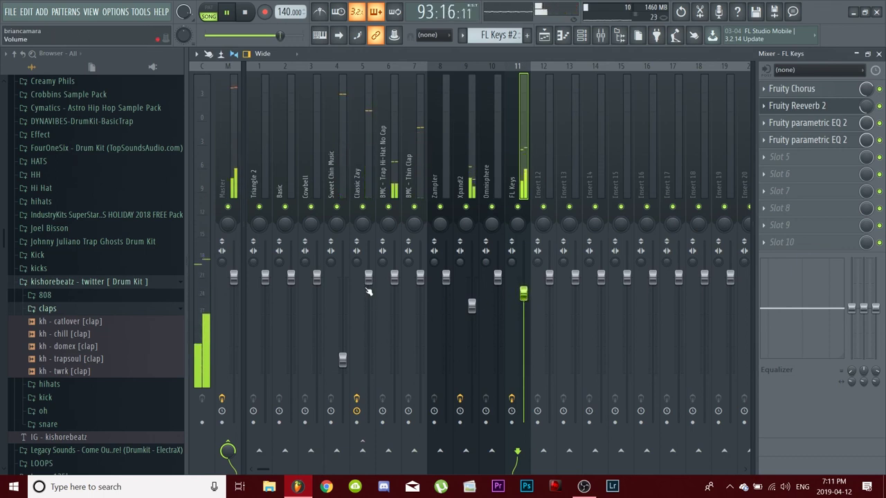
left_click_drag(394, 277, 394, 281)
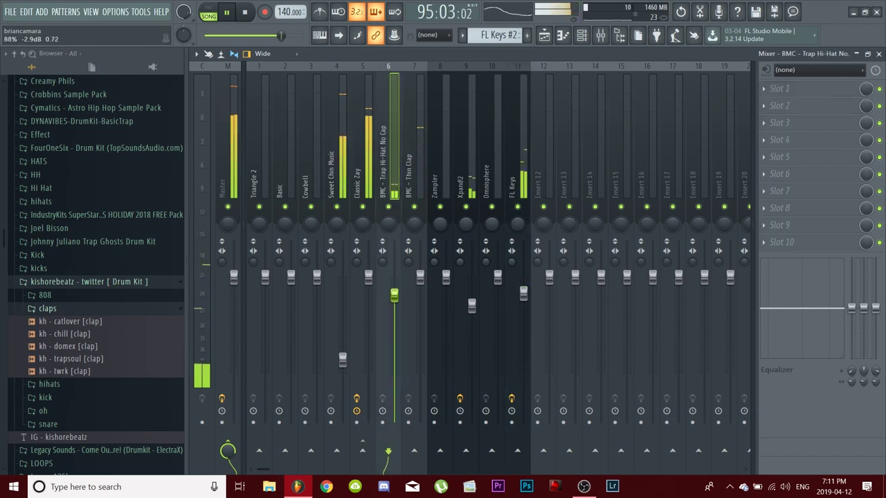
left_click_drag(400, 300, 418, 310)
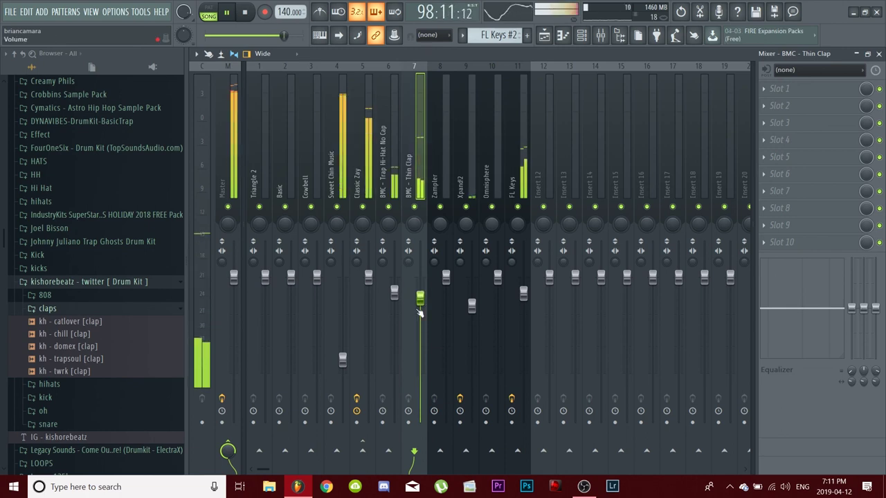
Step: Fine-tune the Classic Zay mixer fader, trying 110% (2.2 dB) and settling just above its original level
mouse_move(371, 282)
left_mouse_down()
mouse_move(371, 303)
mouse_move(371, 282)
left_mouse_up()
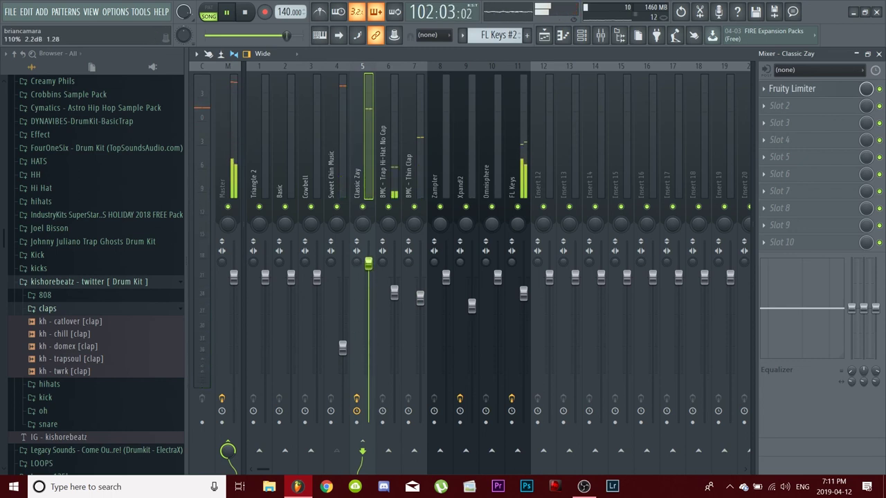
left_click_drag(368, 263, 371, 277)
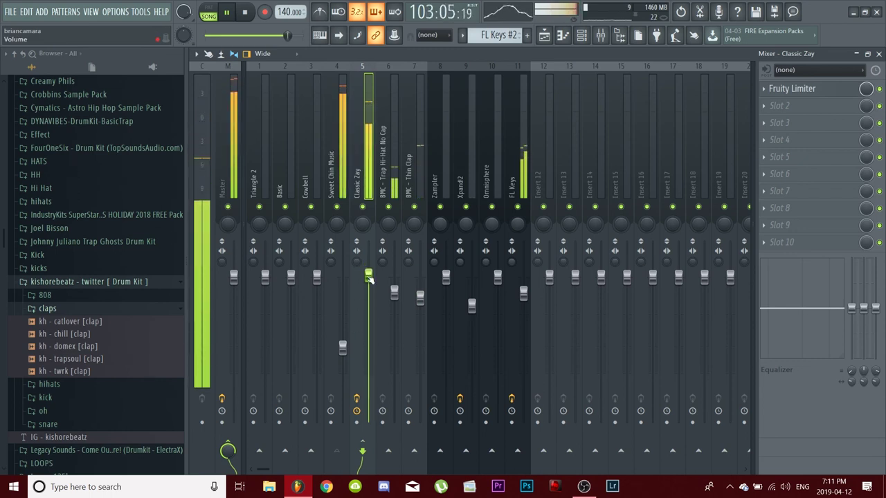
key("Left")
key("Left")
key("Left")
key("Left")
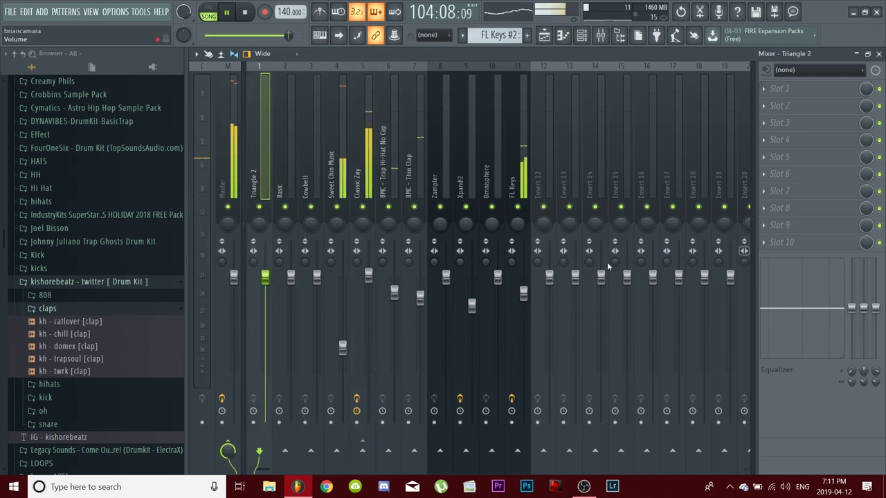
Step: Lower the Sweet Chin Music and Master faders and raise the FL Keys fader slightly
left_click_drag(341, 347, 342, 363)
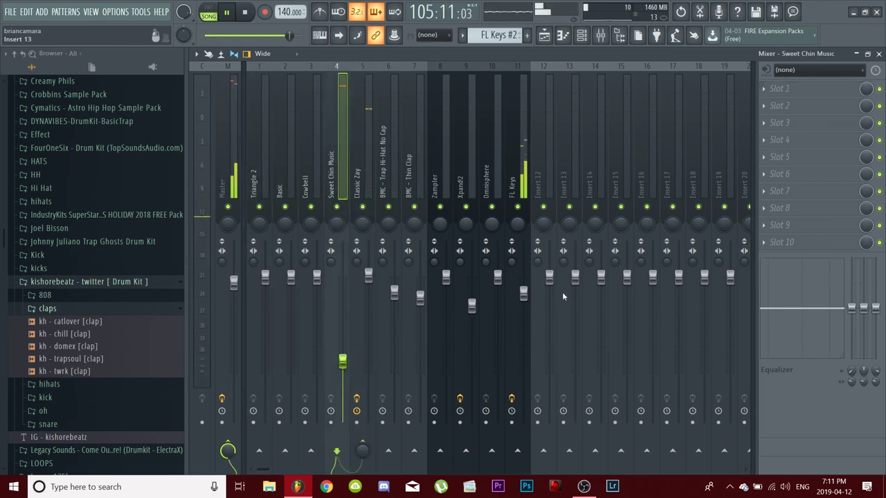
left_click(526, 293)
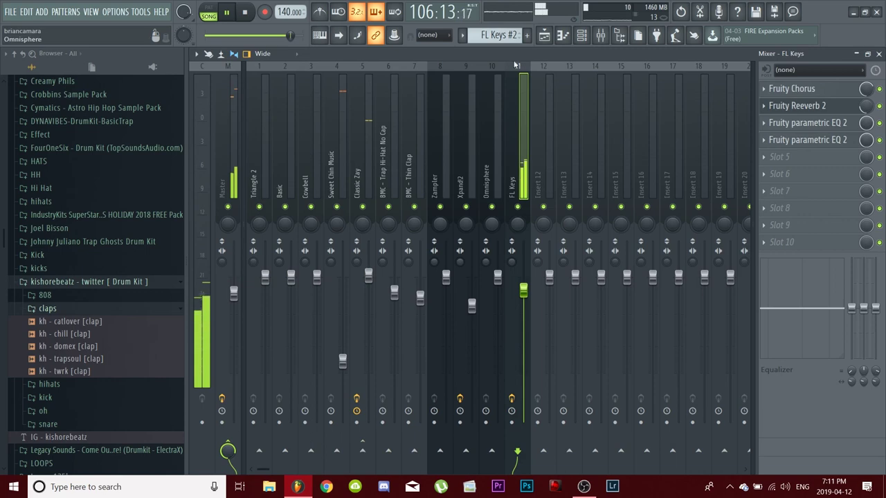
left_click(879, 53)
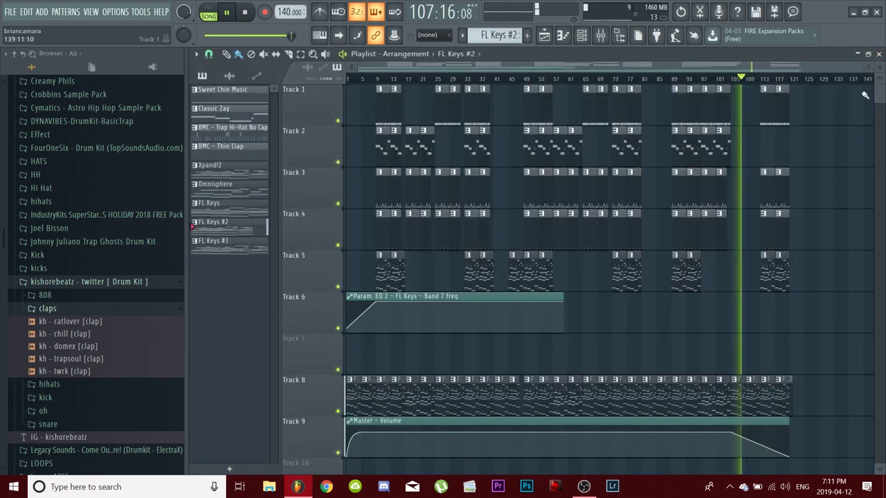
Step: Trim the last FL Keys #2 clip on Track 8 to end with the Master - Volume clip at bar 121
scroll(863, 115, "down", 3)
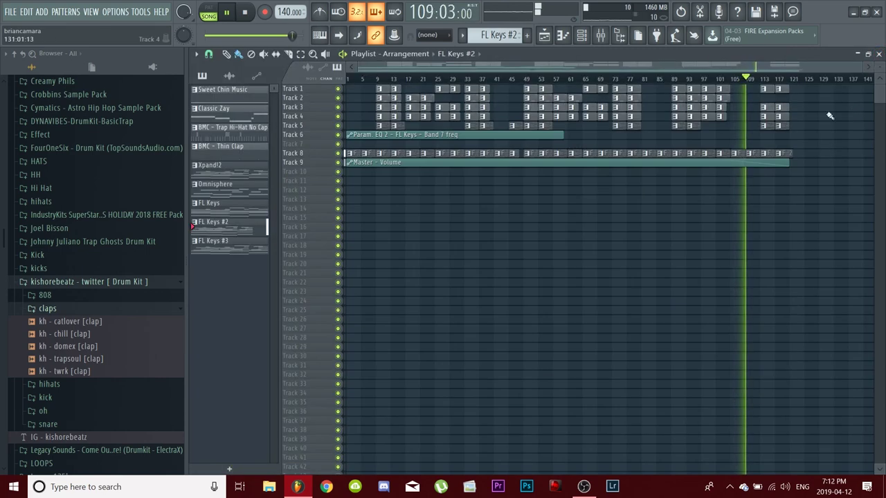
scroll(874, 80, "up", 4)
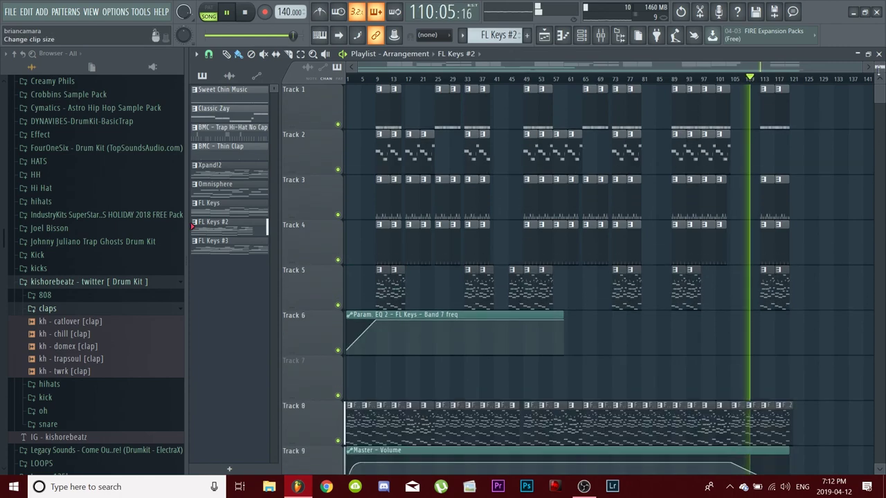
scroll(878, 70, "down", 3)
scroll(789, 118, "up", 3)
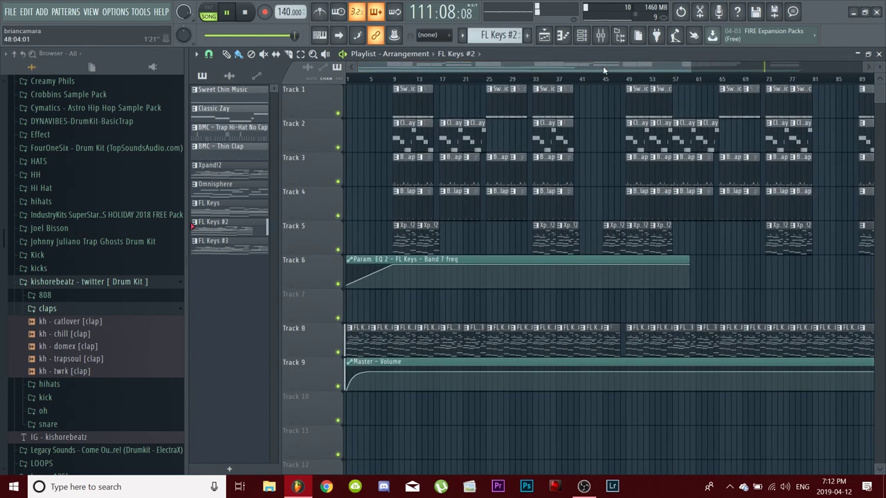
scroll(761, 82, "up", 4)
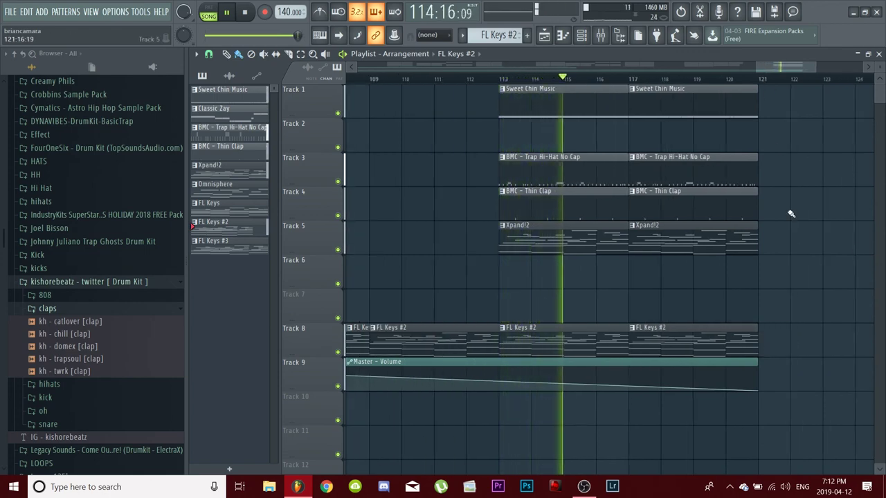
scroll(759, 82, "down", 5)
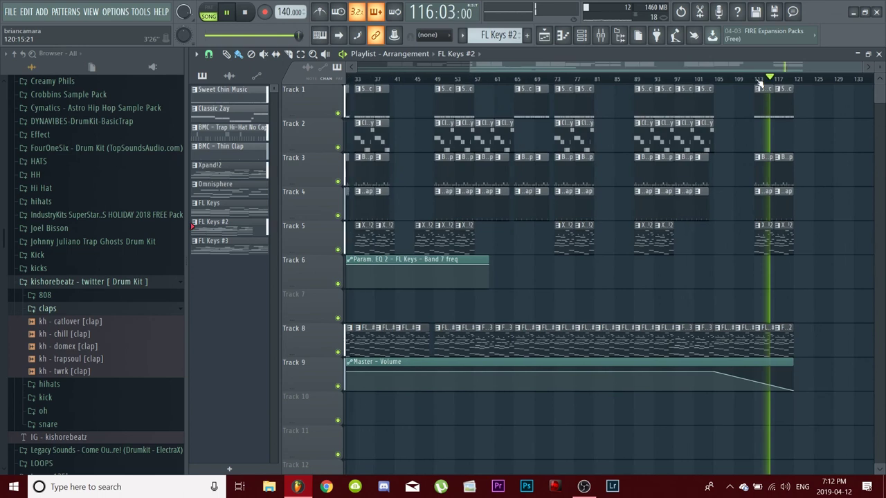